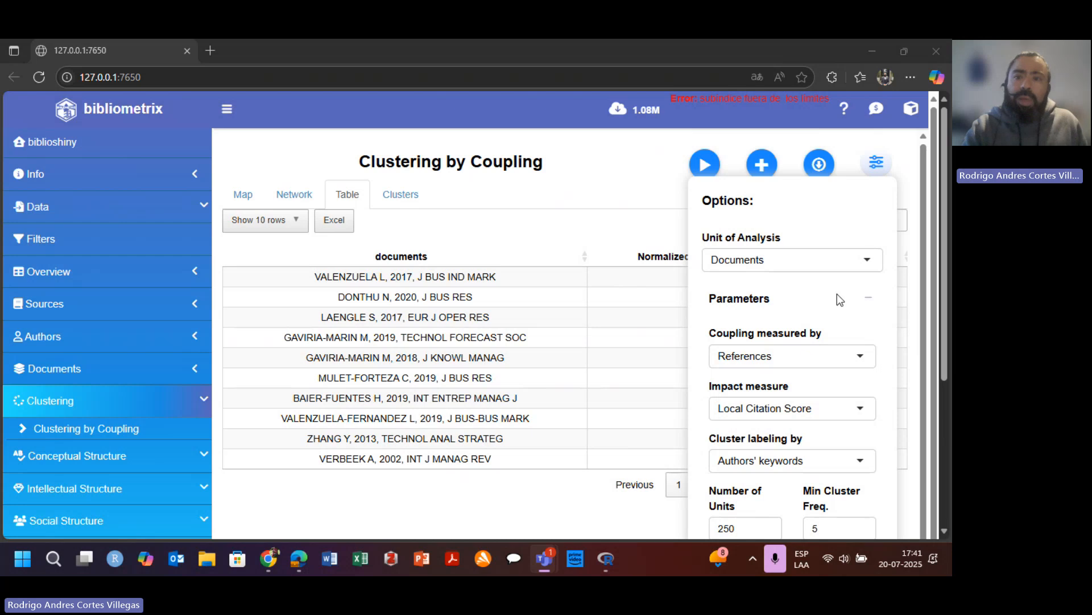
- Review the choices for unit of analysis and coupling measure, plus the number of units and minimum cluster frequency, in the clustering options
click(867, 259)
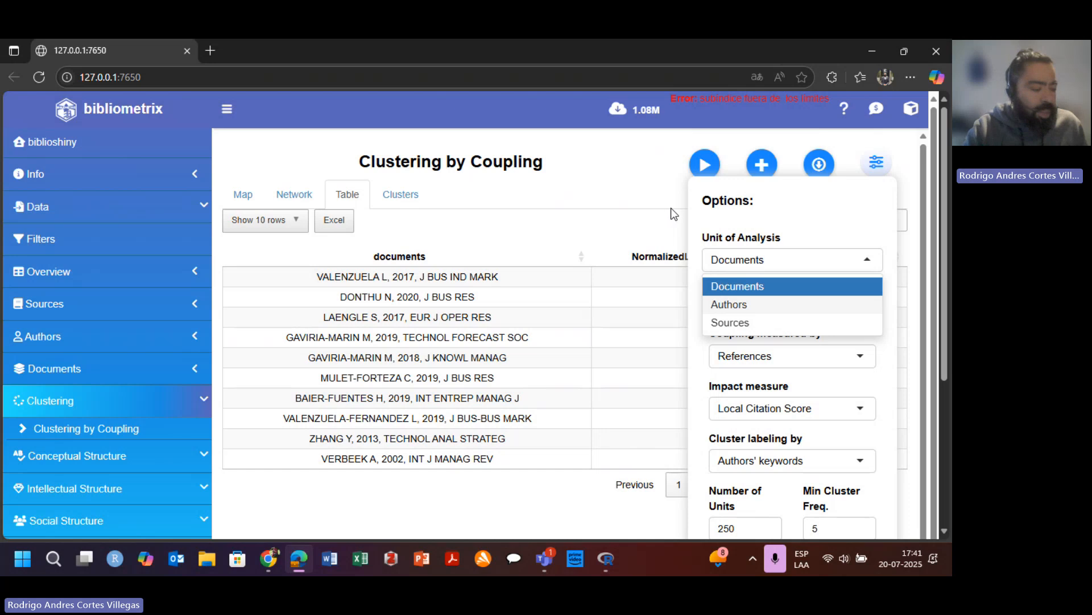
click(887, 363)
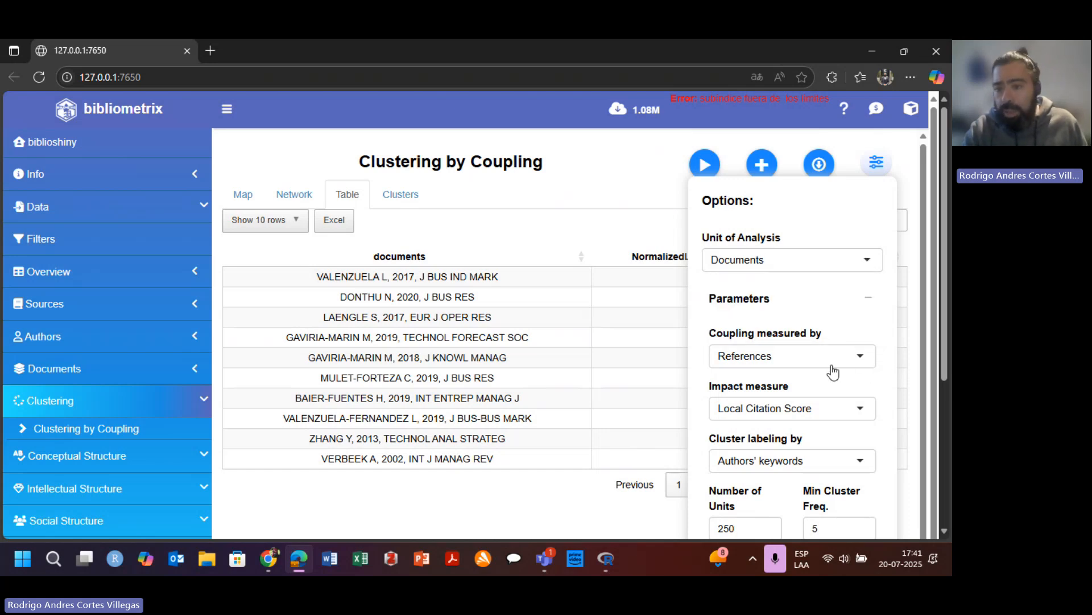
click(862, 355)
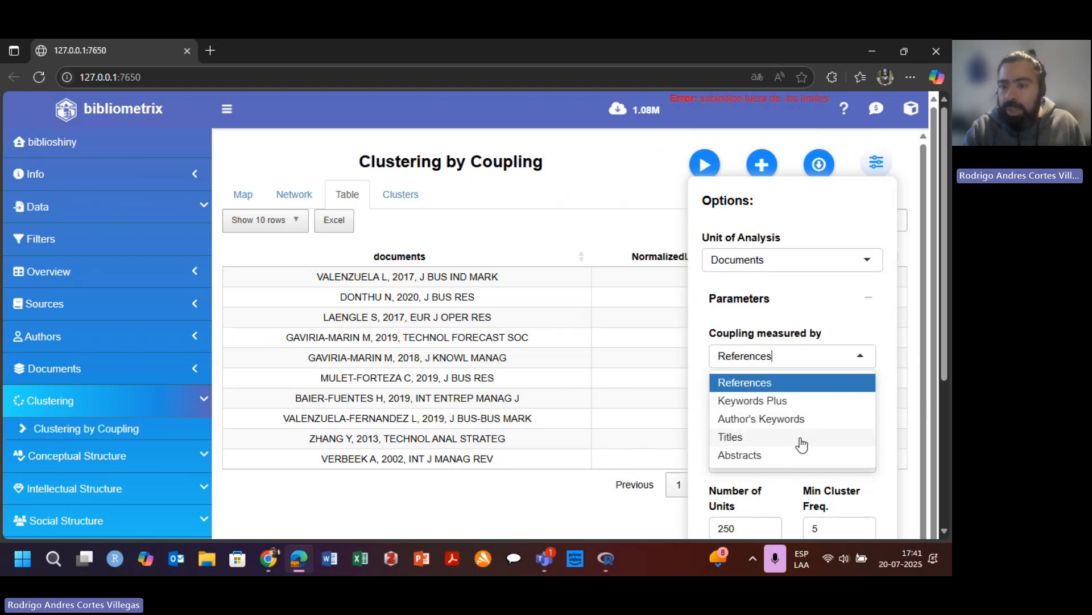
scroll(787, 453, down, 1)
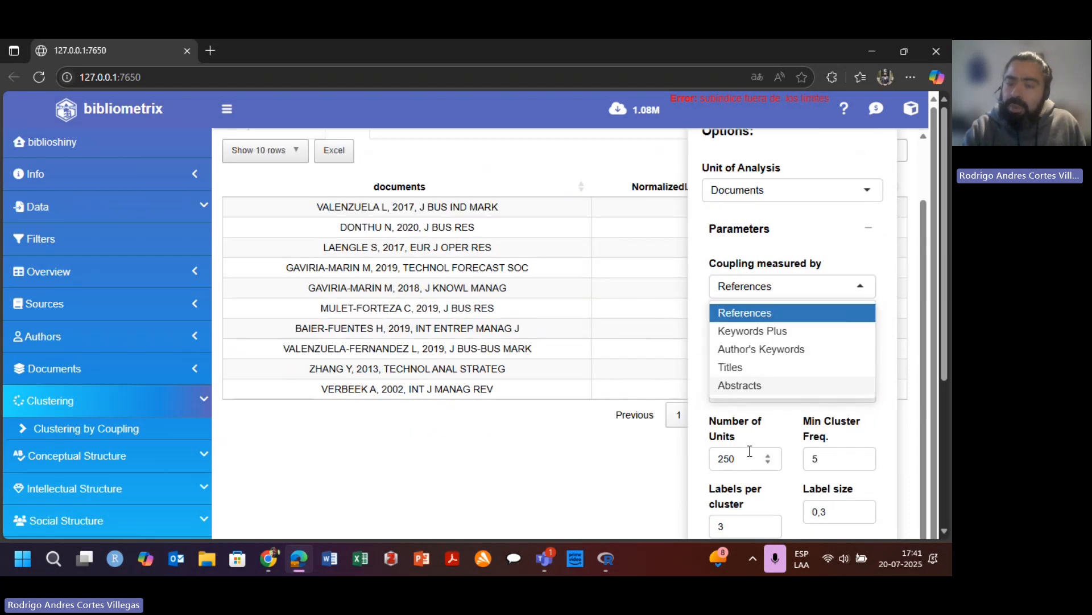
scroll(750, 450, down, 1)
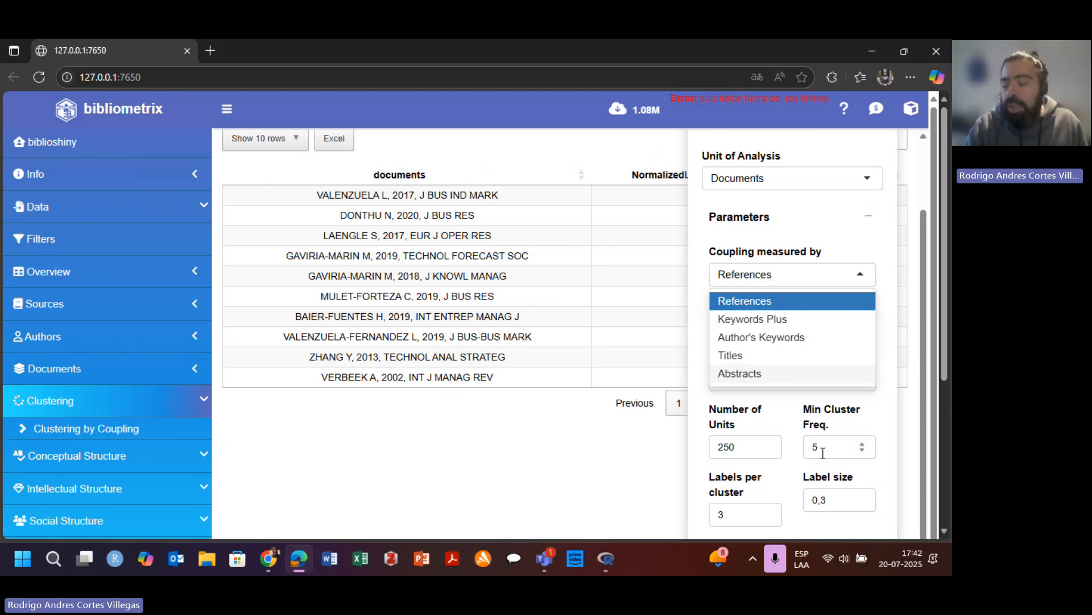
click(824, 449)
double_click(815, 447)
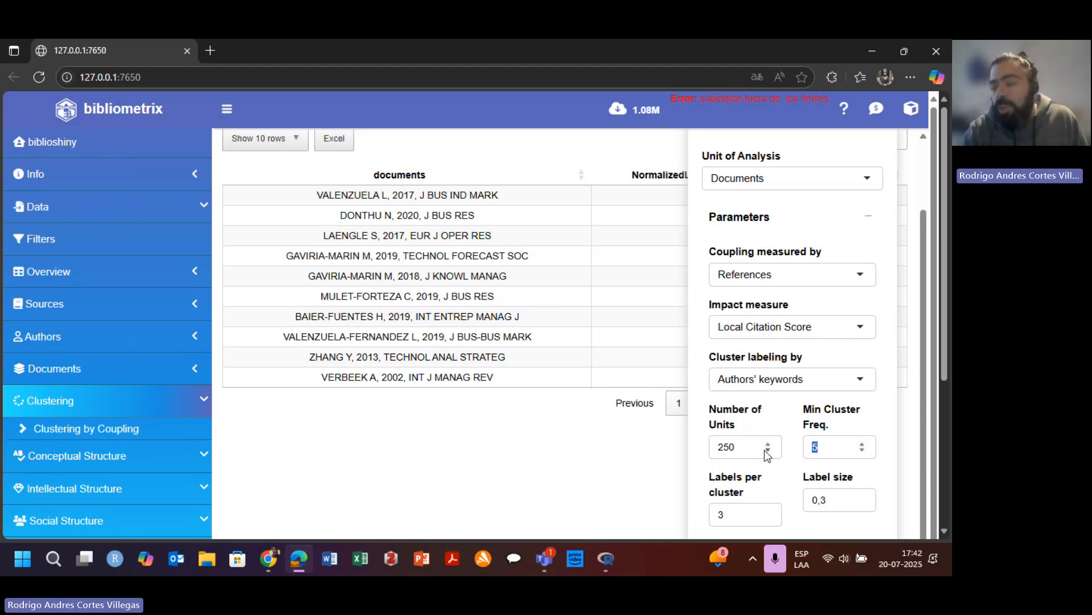
scroll(768, 449, down, 1)
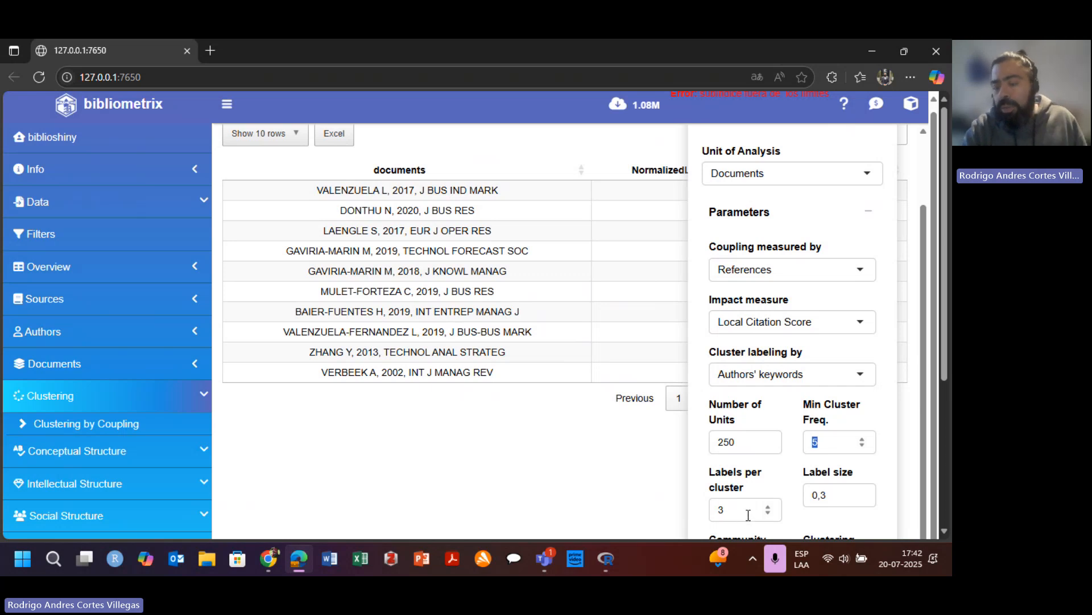
- Try 4 labels per cluster and a community repulsion of 0,01, restoring each to its previous value
click(769, 507)
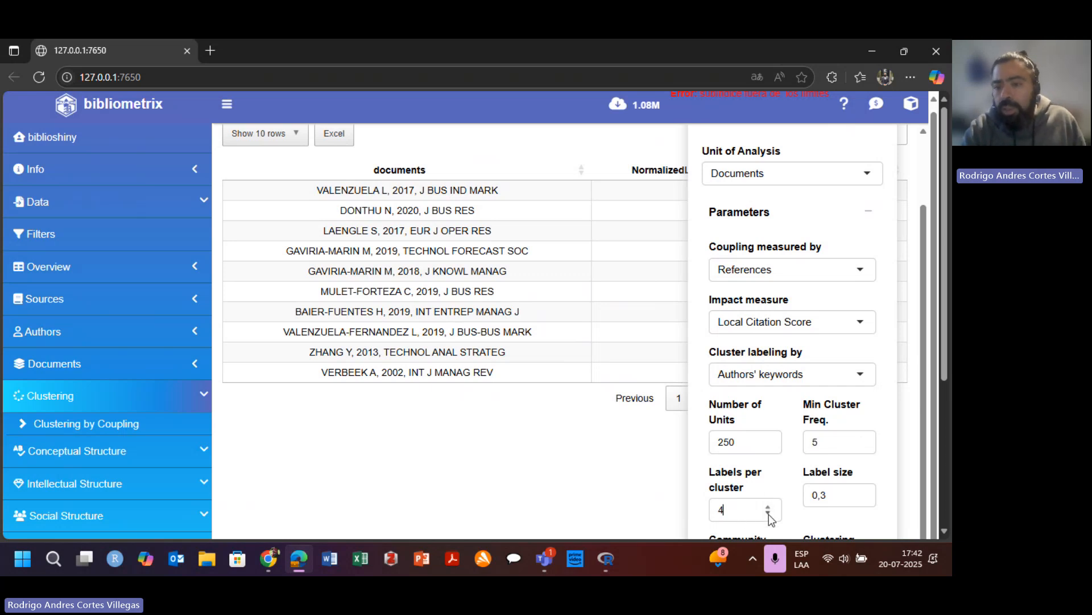
click(768, 514)
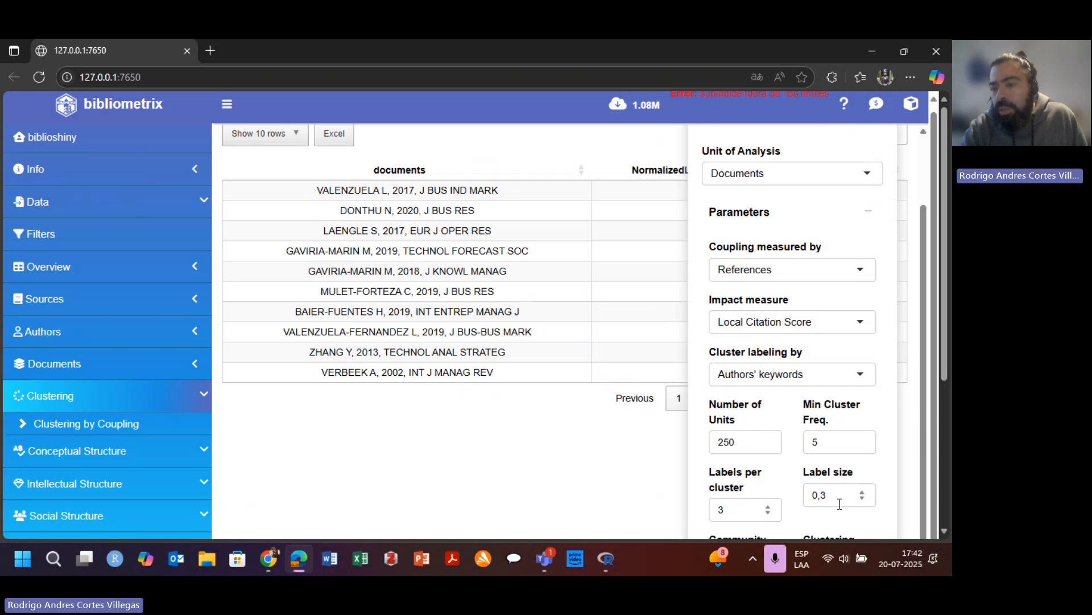
scroll(820, 450, down, 1)
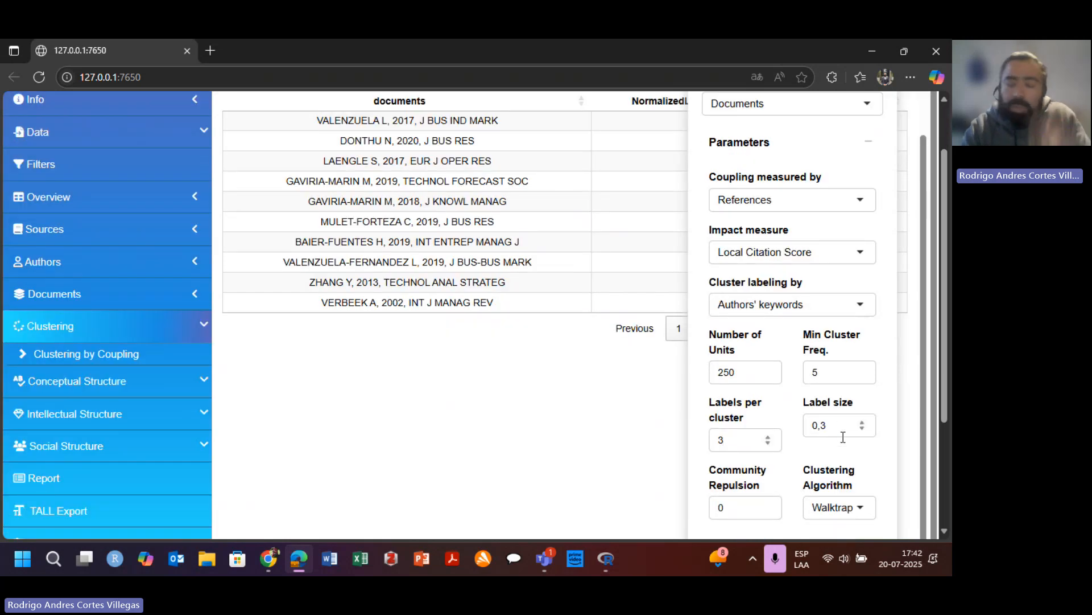
scroll(768, 456, down, 1)
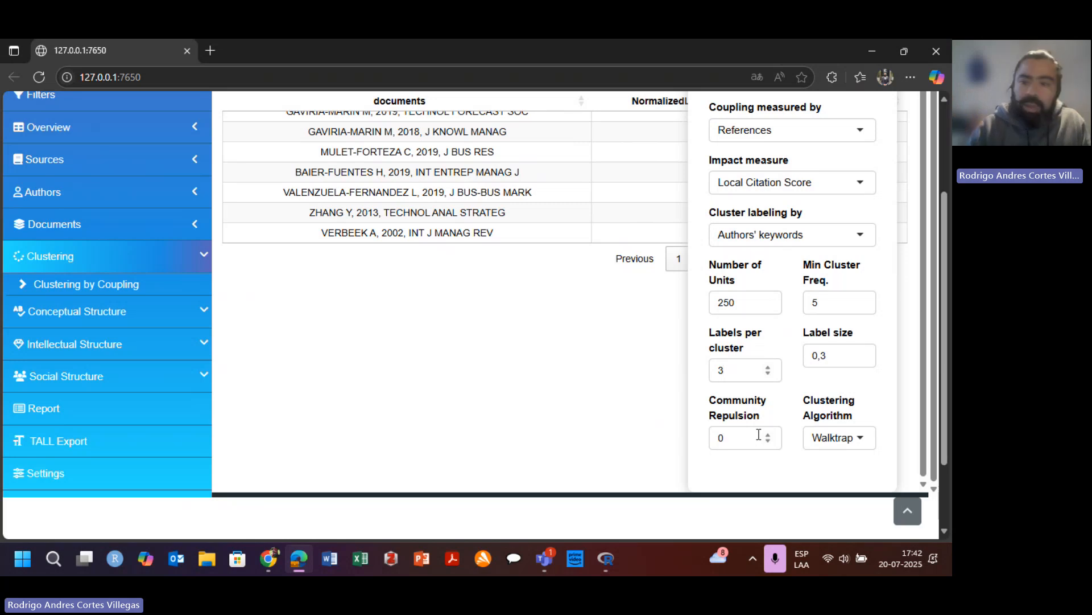
click(758, 434)
text(,01)
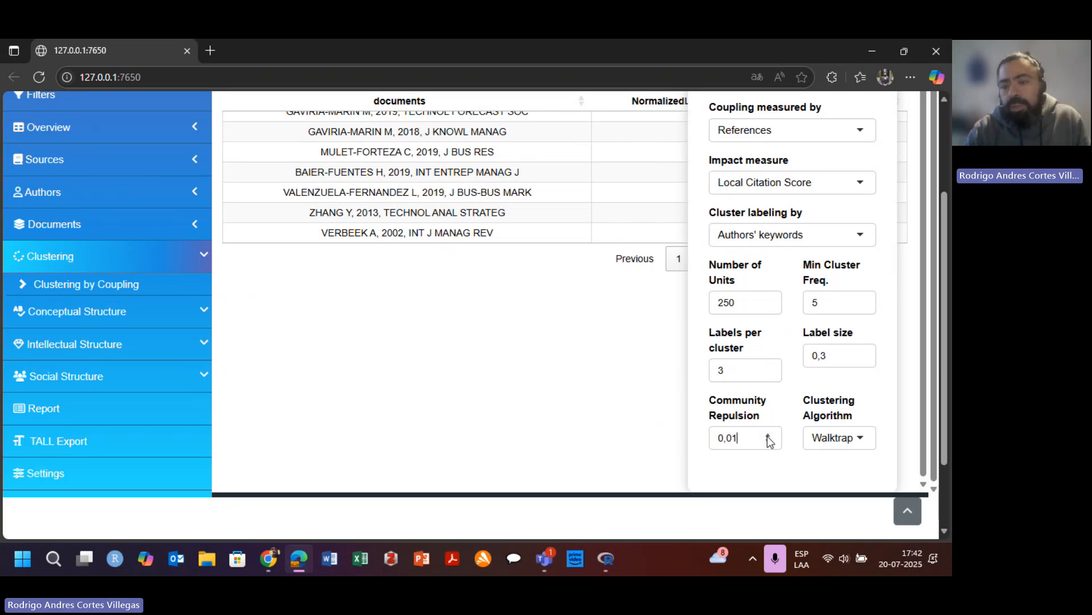
click(769, 441)
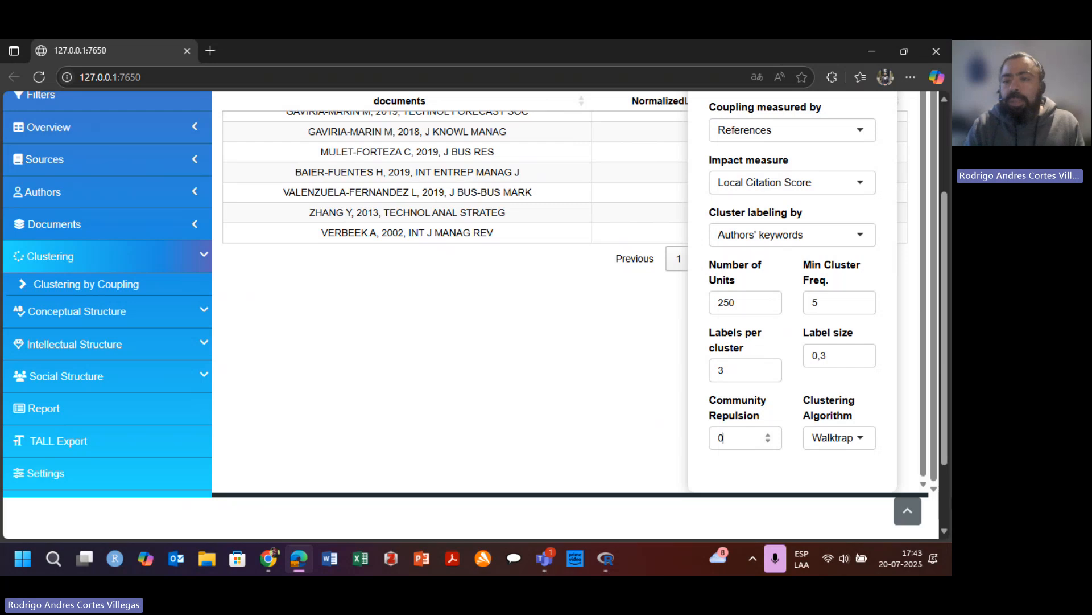
- Review the available clustering algorithms without changing the selection, and close the options
click(864, 442)
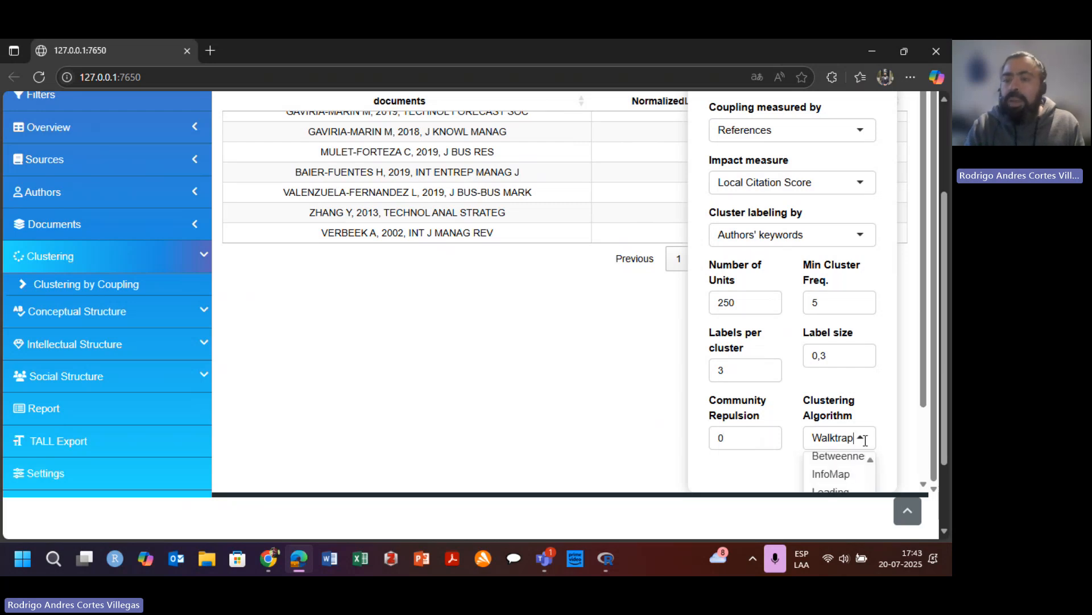
scroll(902, 394, down, 1)
scroll(905, 397, down, 1)
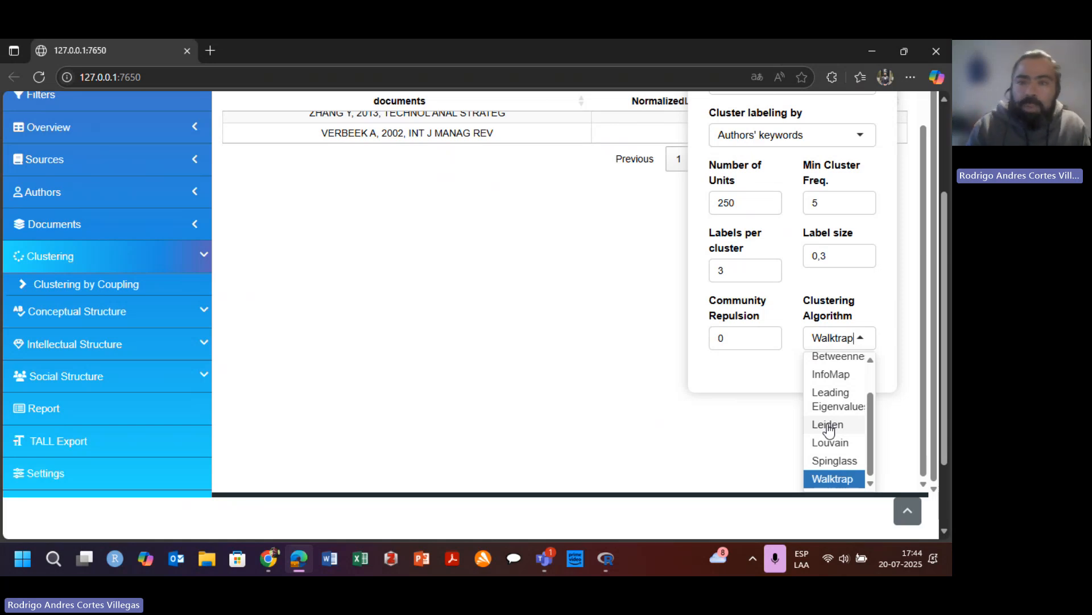
scroll(592, 330, up, 3)
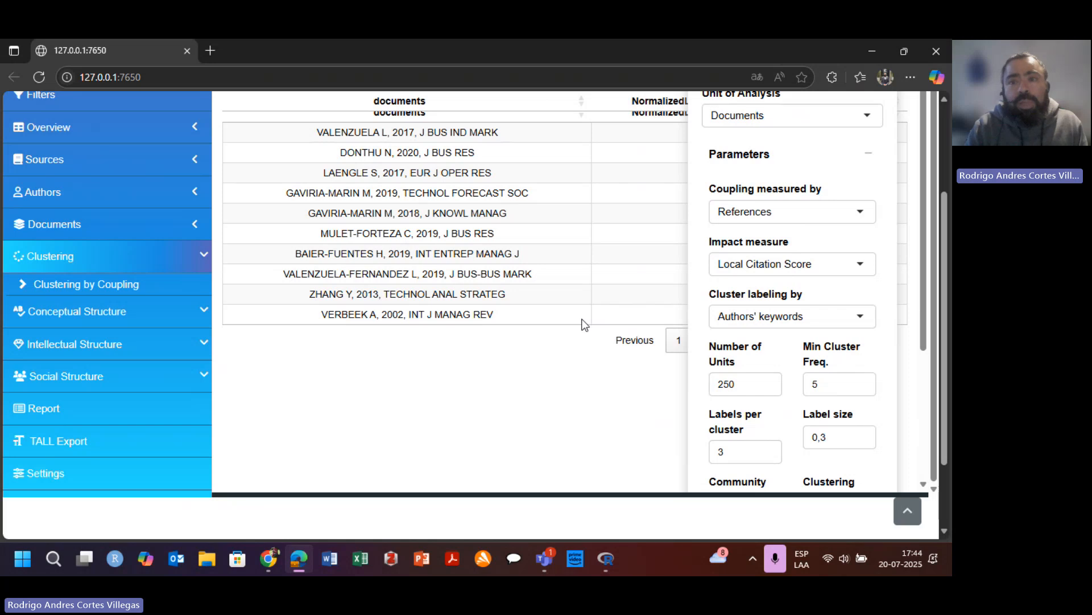
click(526, 383)
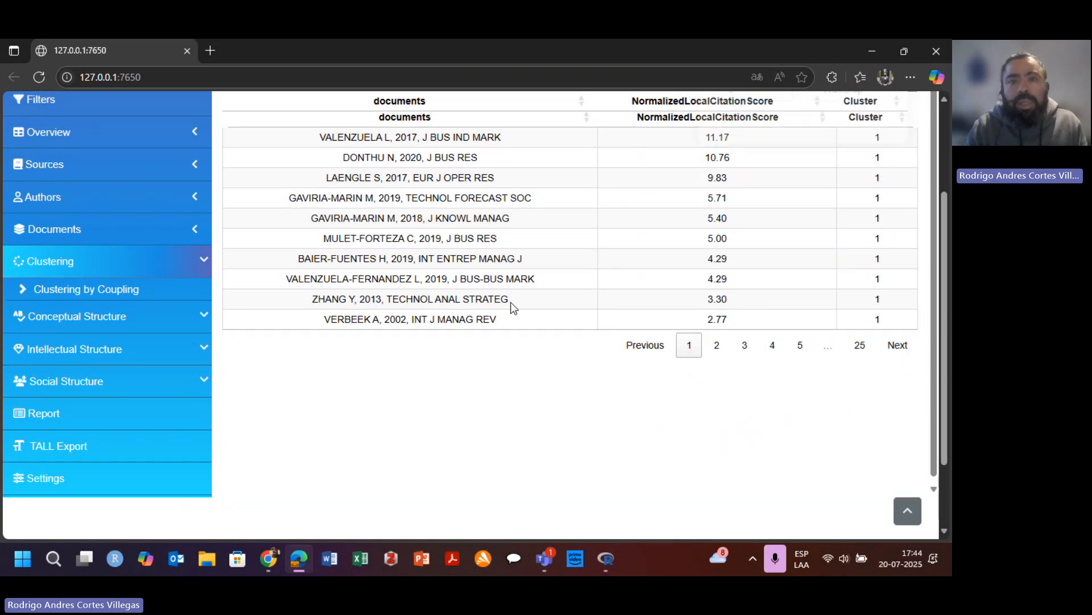
- Show all rows of the clustering table and look through the documents' citation scores and cluster assignments
scroll(512, 307, up, 3)
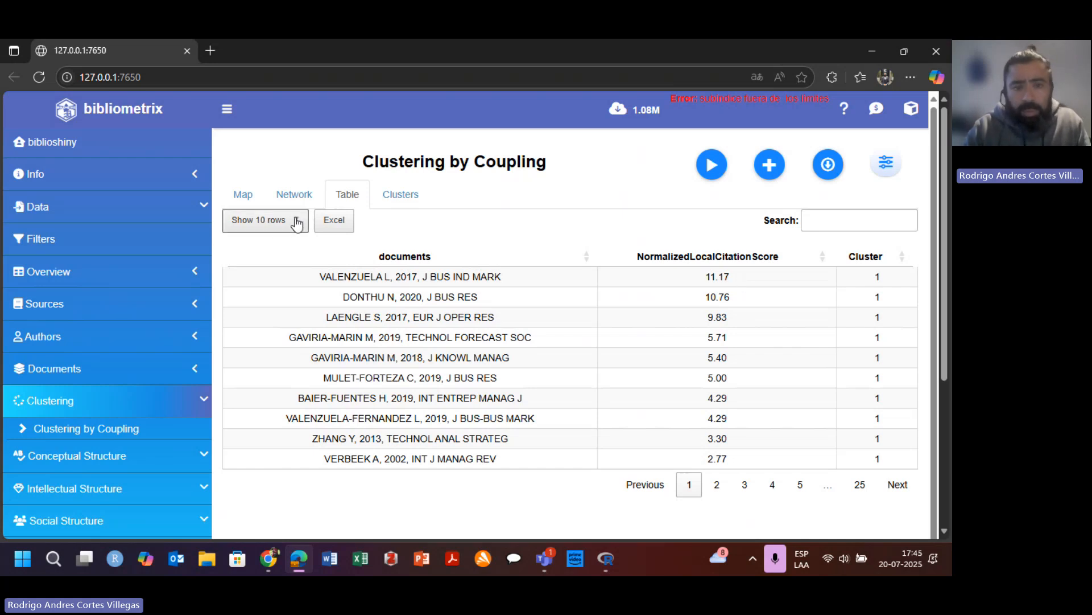
click(296, 222)
click(267, 327)
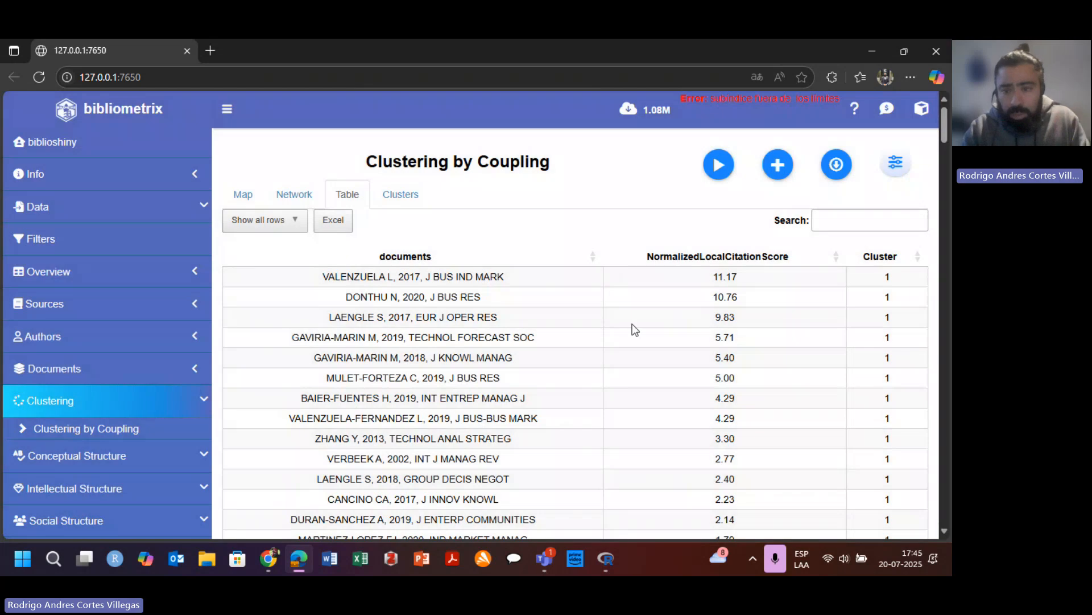
scroll(634, 329, down, 10)
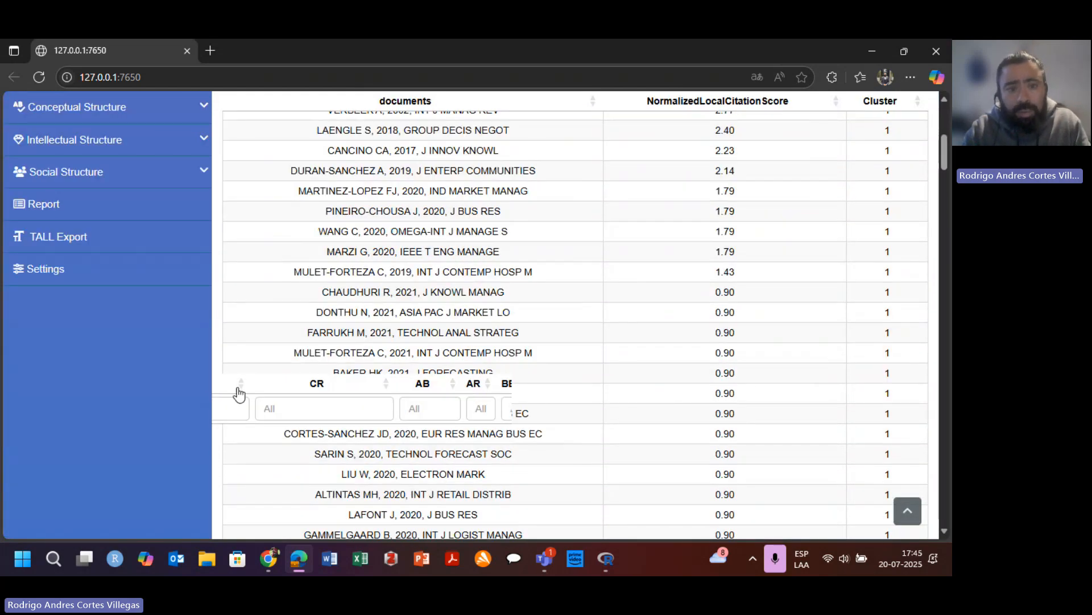
scroll(770, 349, down, 10)
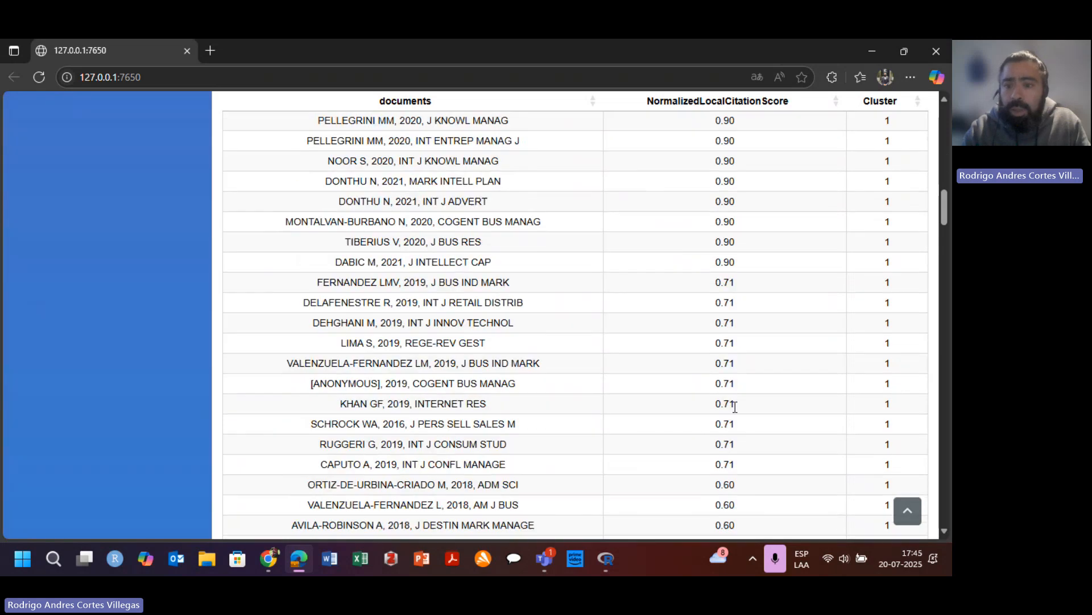
scroll(735, 411, down, 10)
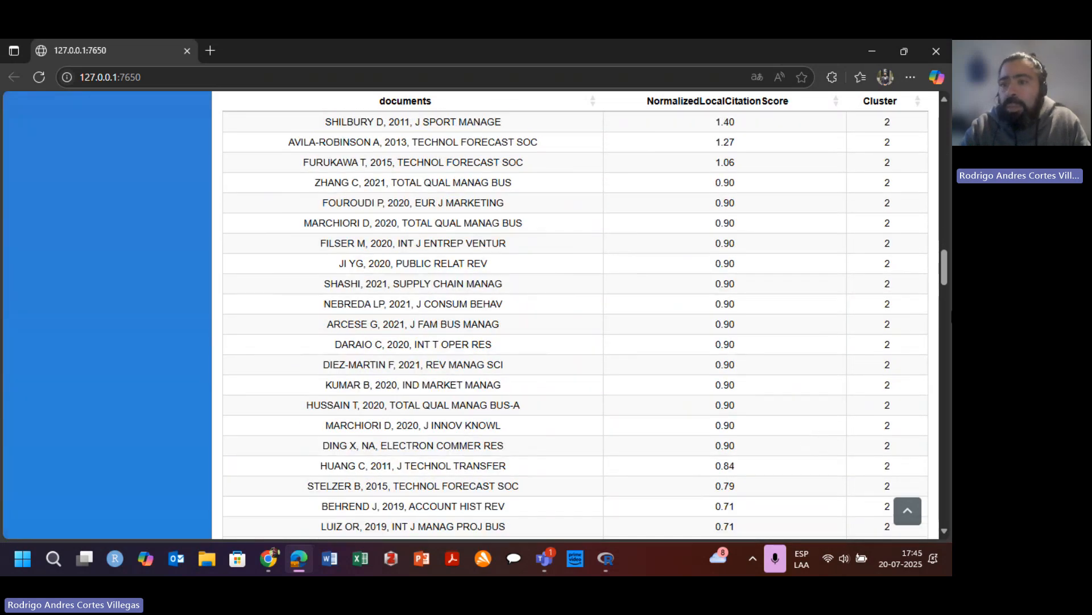
drag(944, 274, 949, 134)
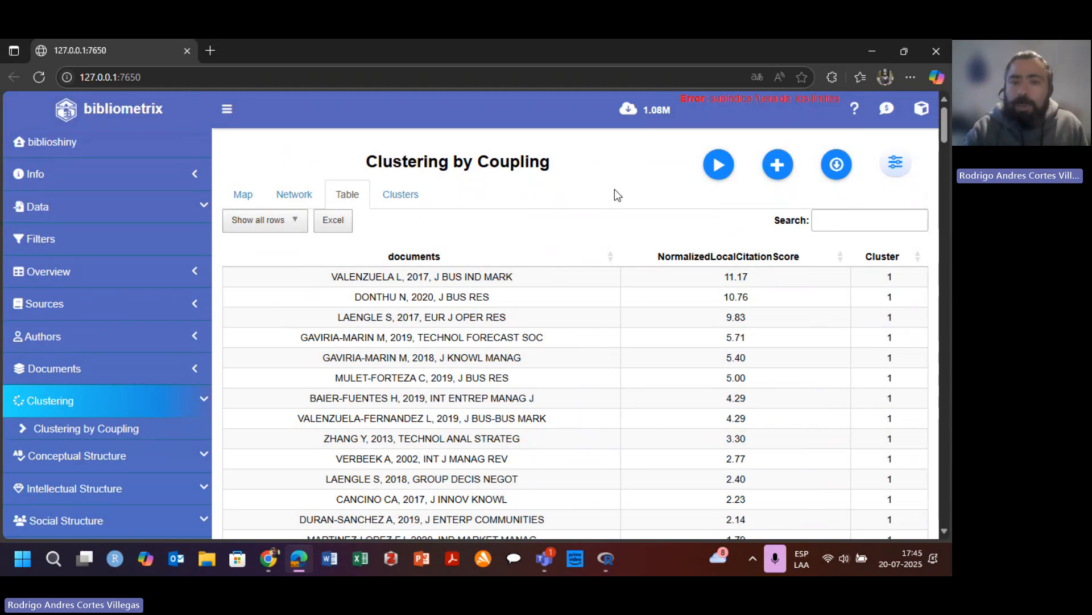
- Reopen the clustering options to check the parameters and the list of clustering algorithms, and close them again
click(895, 165)
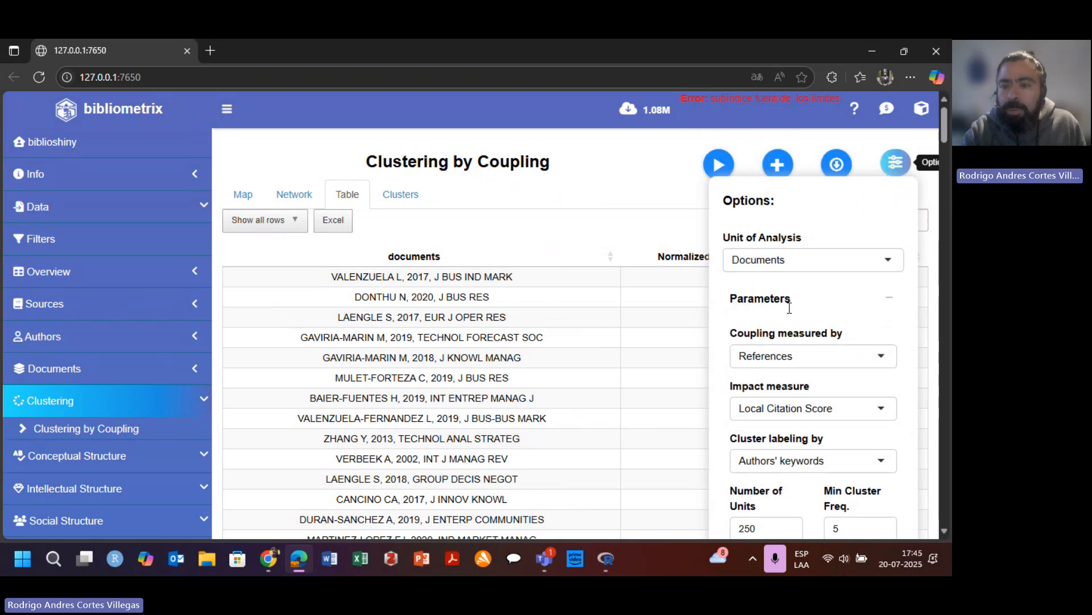
scroll(804, 420, down, 2)
scroll(825, 457, down, 2)
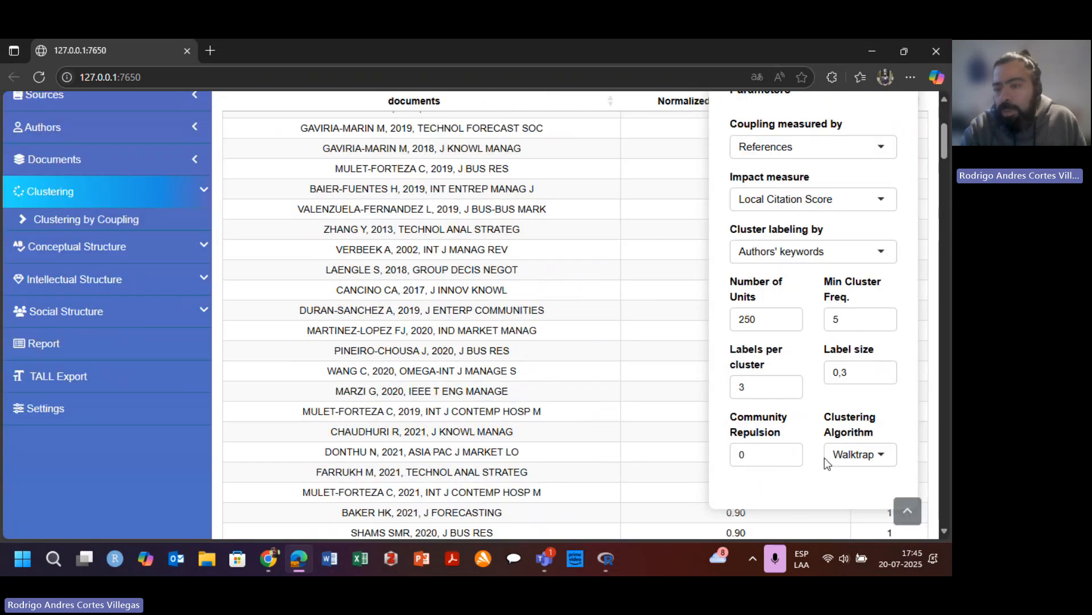
click(881, 455)
scroll(866, 467, down, 2)
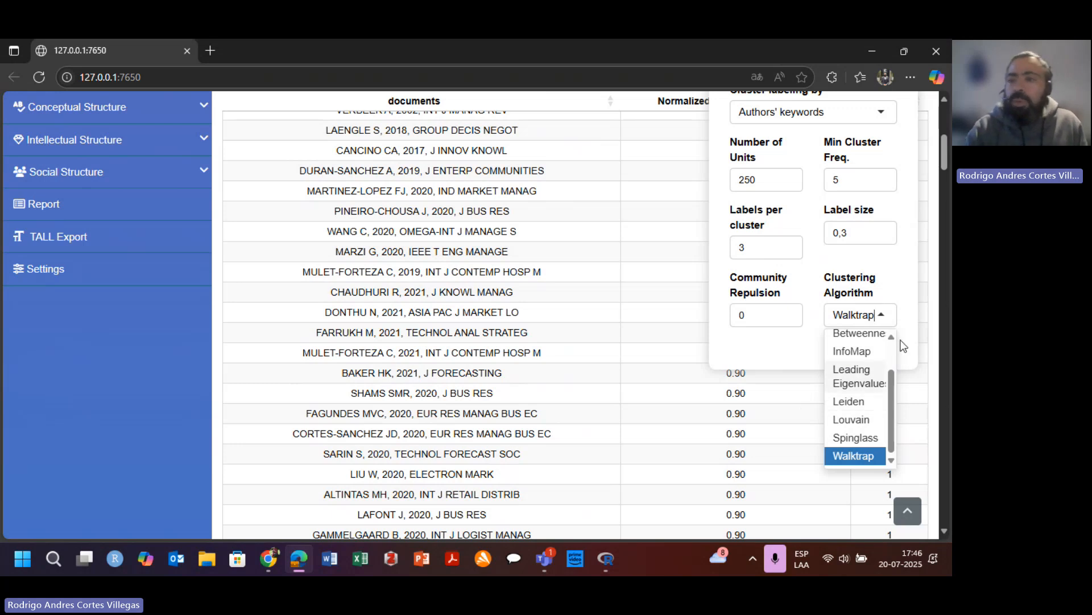
scroll(916, 329, up, 5)
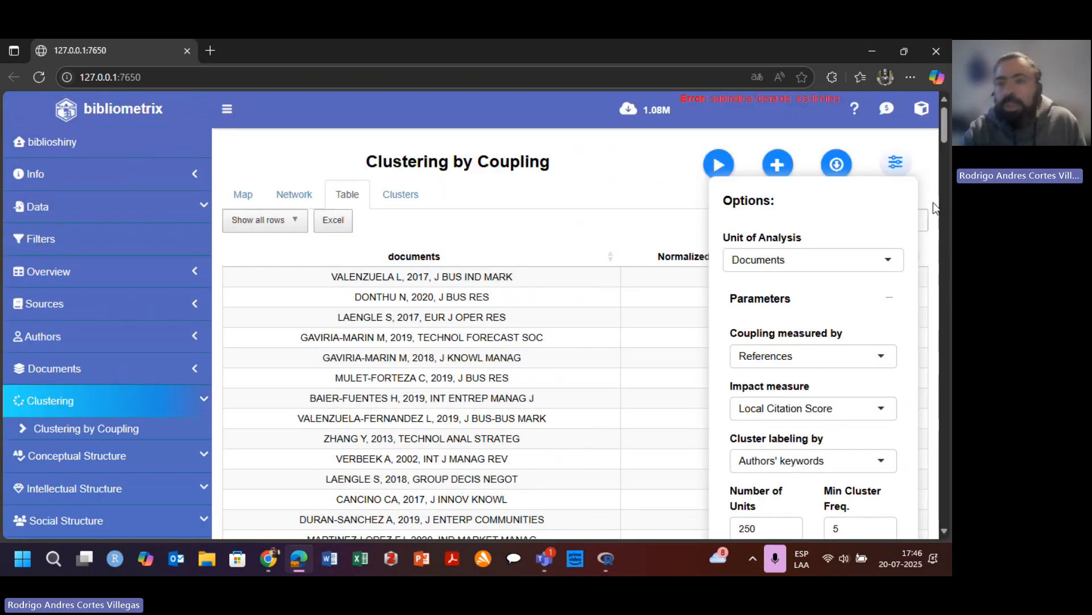
click(855, 132)
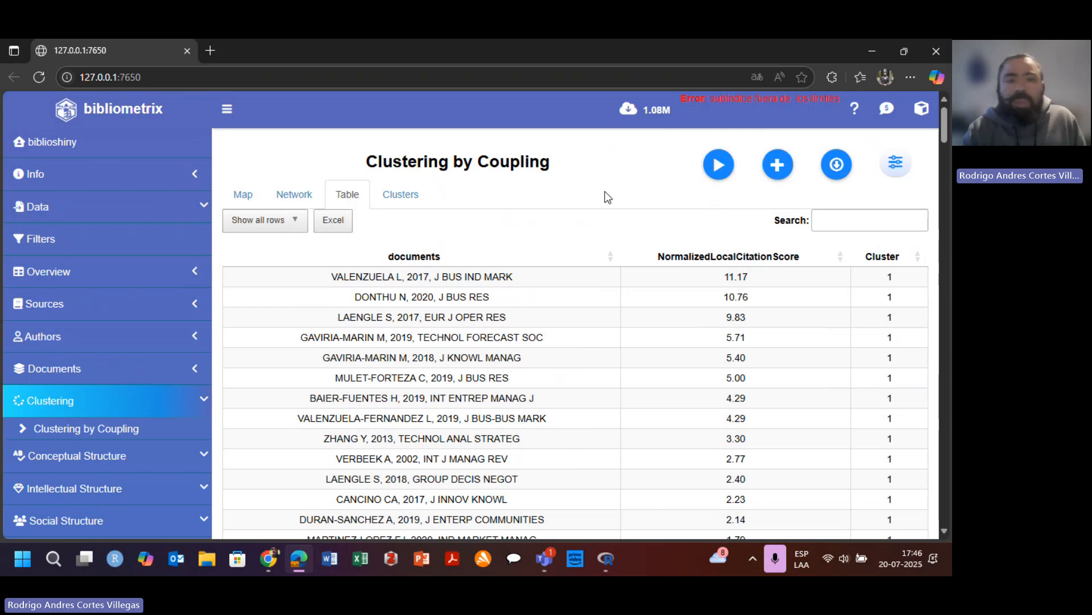
- Display the coupling cluster map to examine the clusters by impact and centrality
click(244, 195)
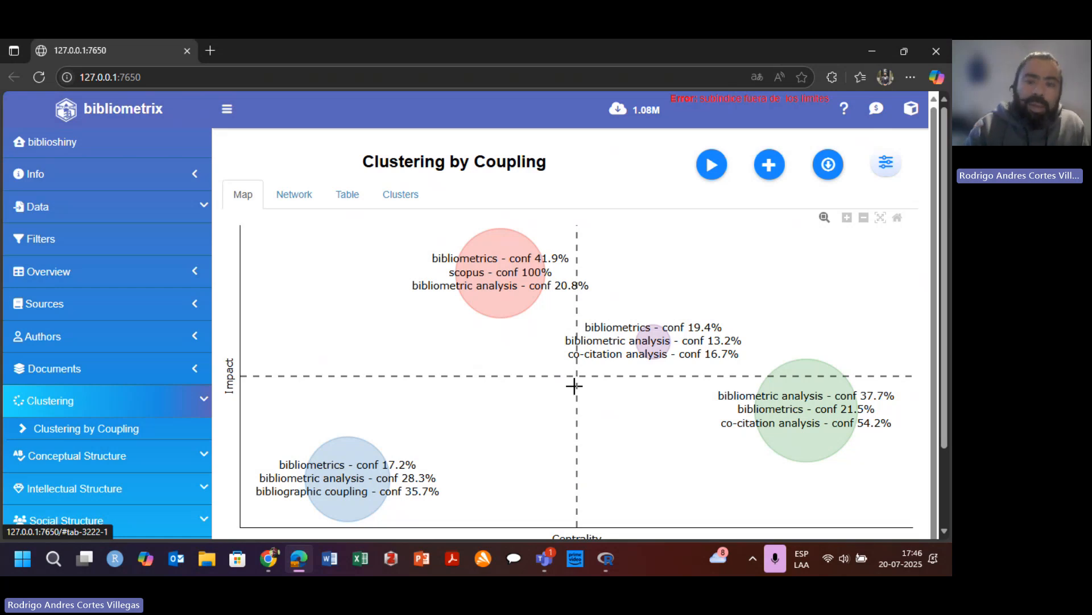
scroll(575, 385, down, 1)
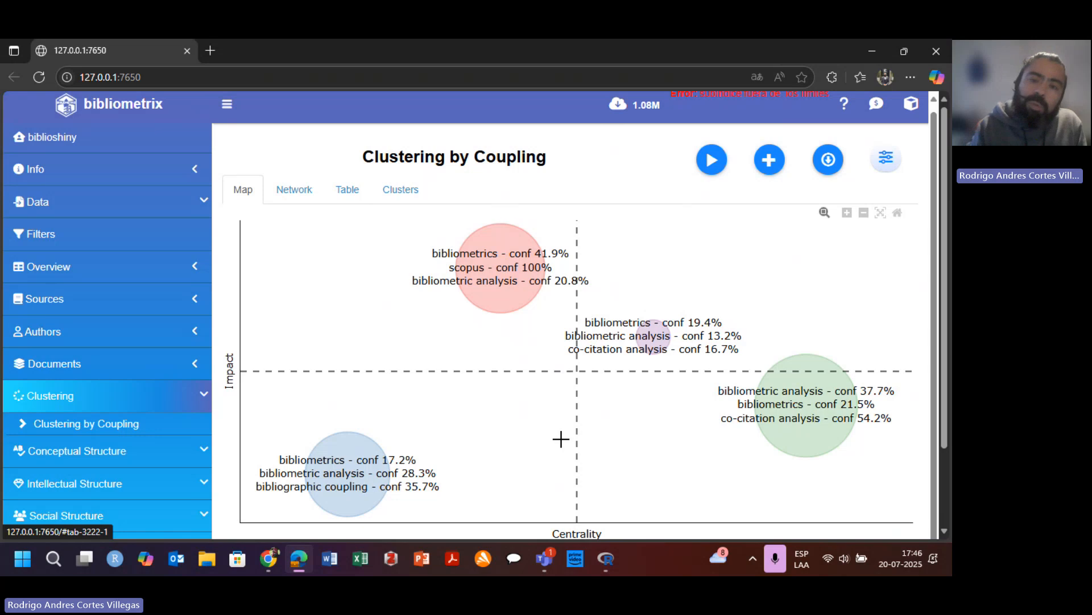
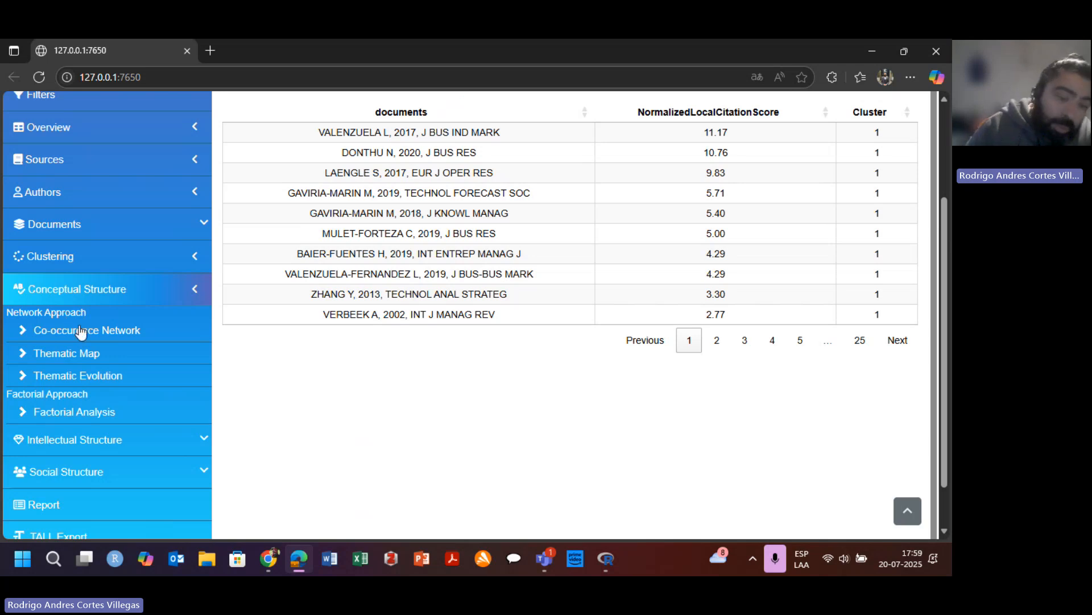
- Open the Co-occurrence Network analysis under the conceptual structure and display its Network view
click(118, 334)
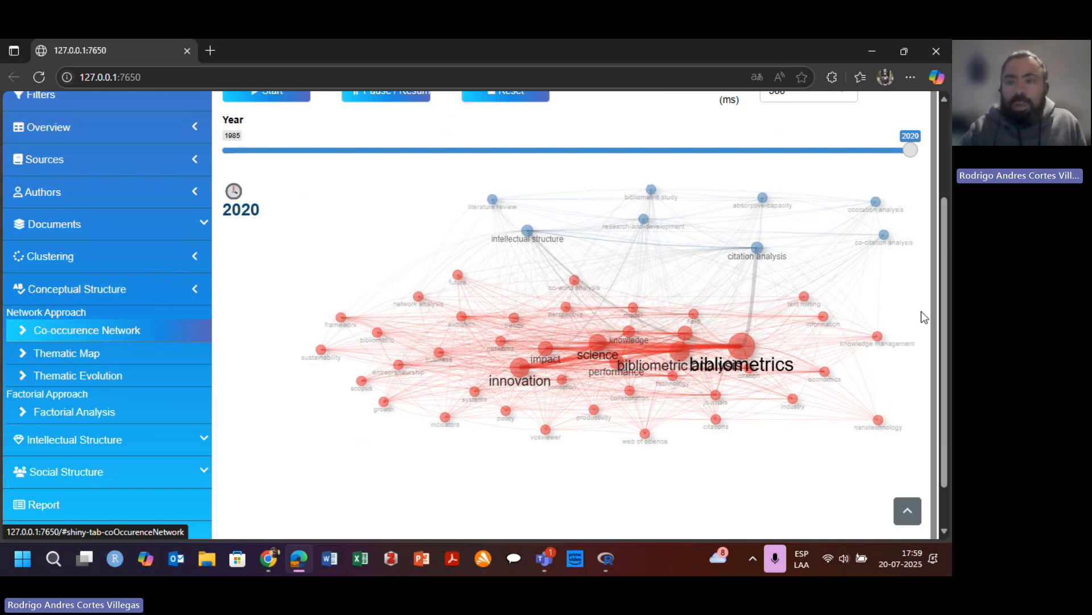
scroll(772, 220, up, 3)
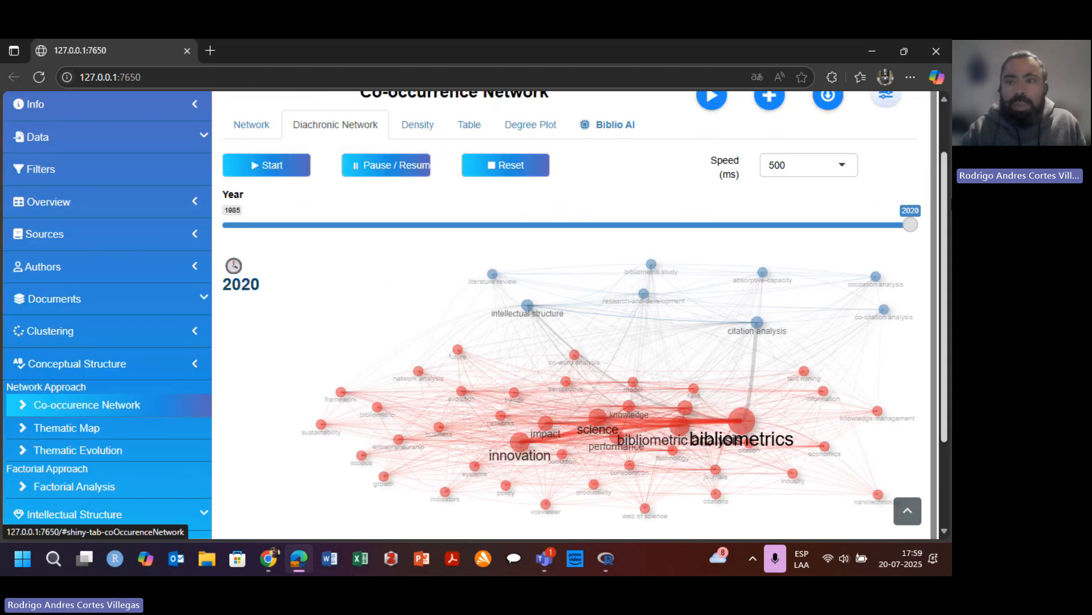
click(250, 198)
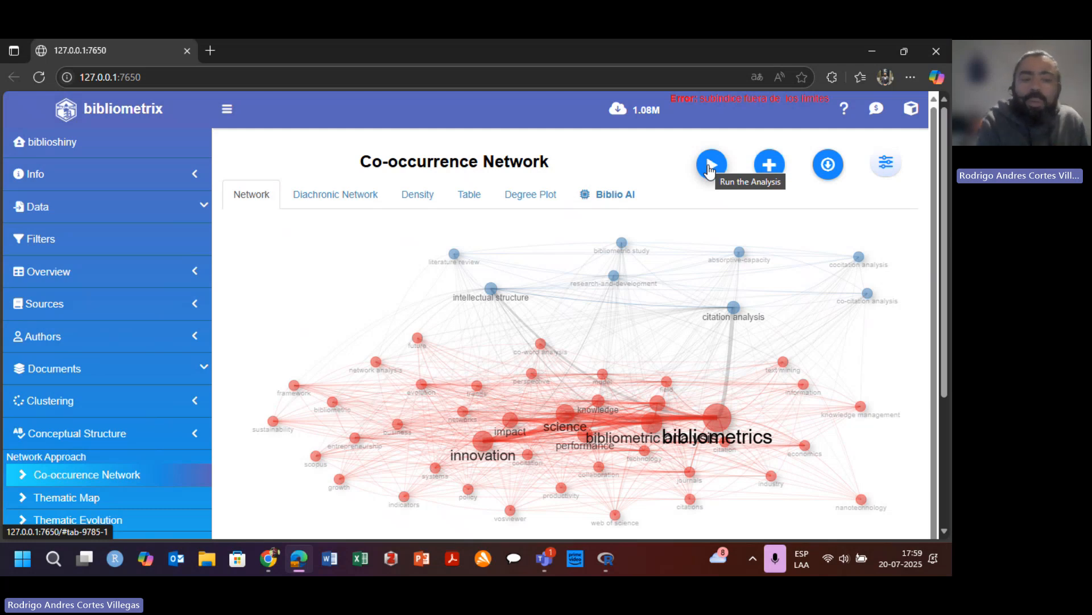
- Expand the Documents, Clustering and Conceptual Structure groups to review the analyses each one offers
click(88, 377)
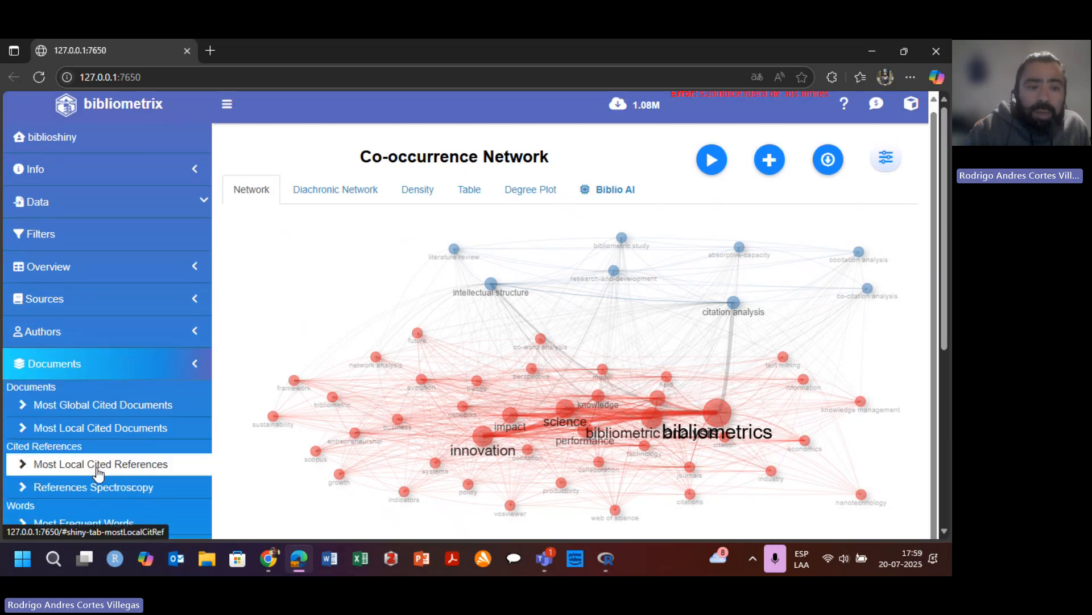
scroll(100, 473, down, 2)
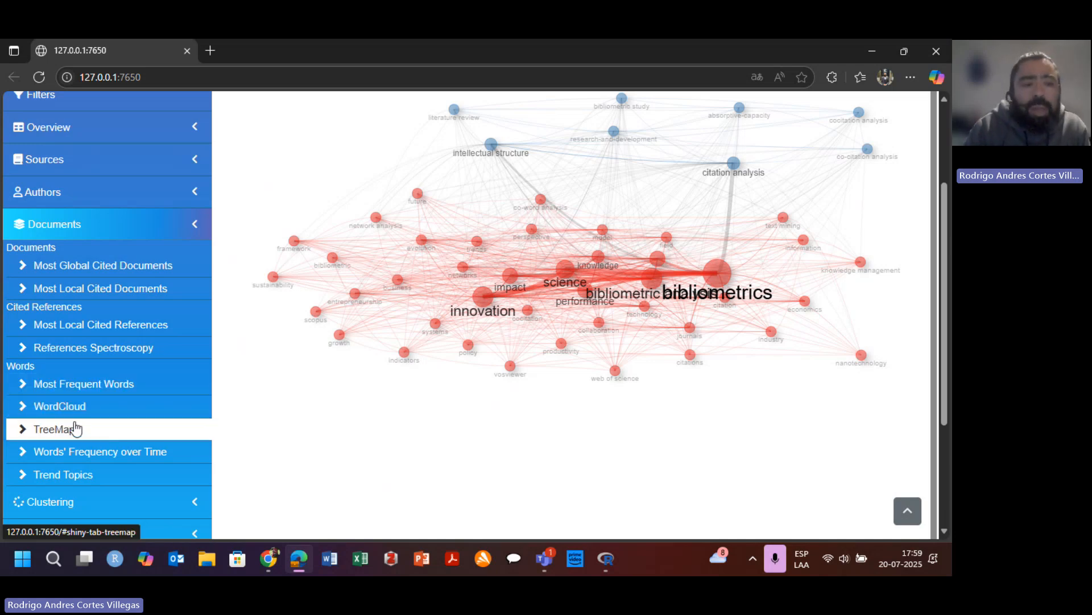
scroll(74, 428, down, 1)
scroll(75, 425, down, 1)
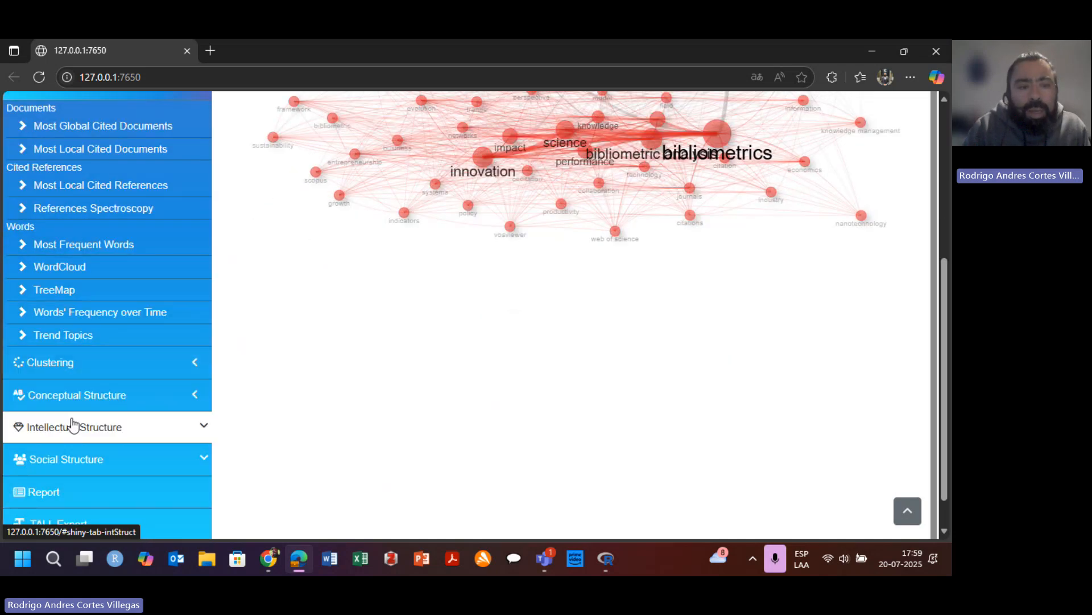
click(113, 358)
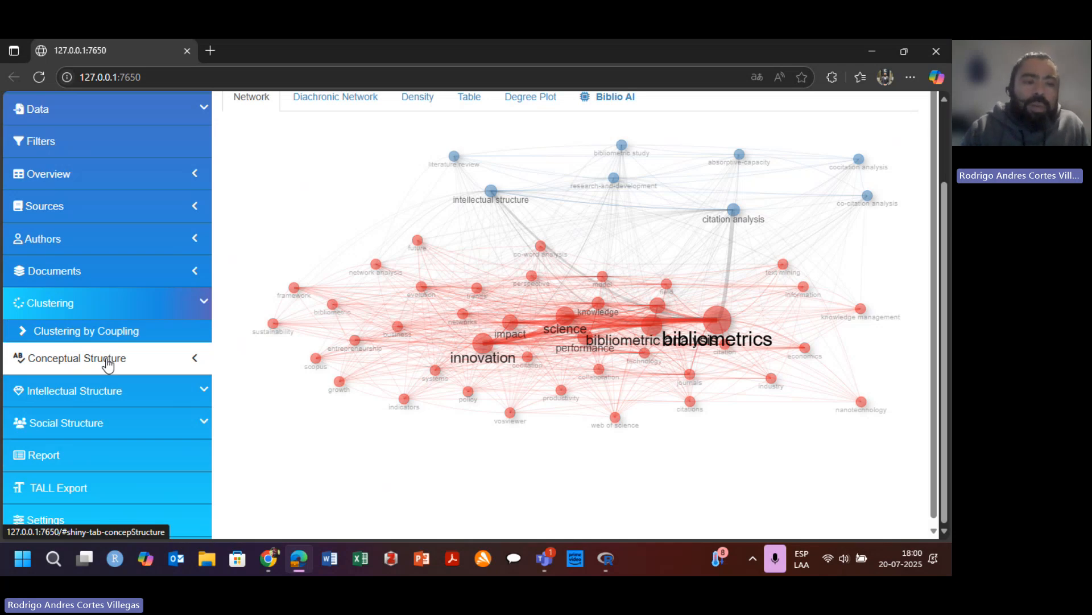
click(187, 359)
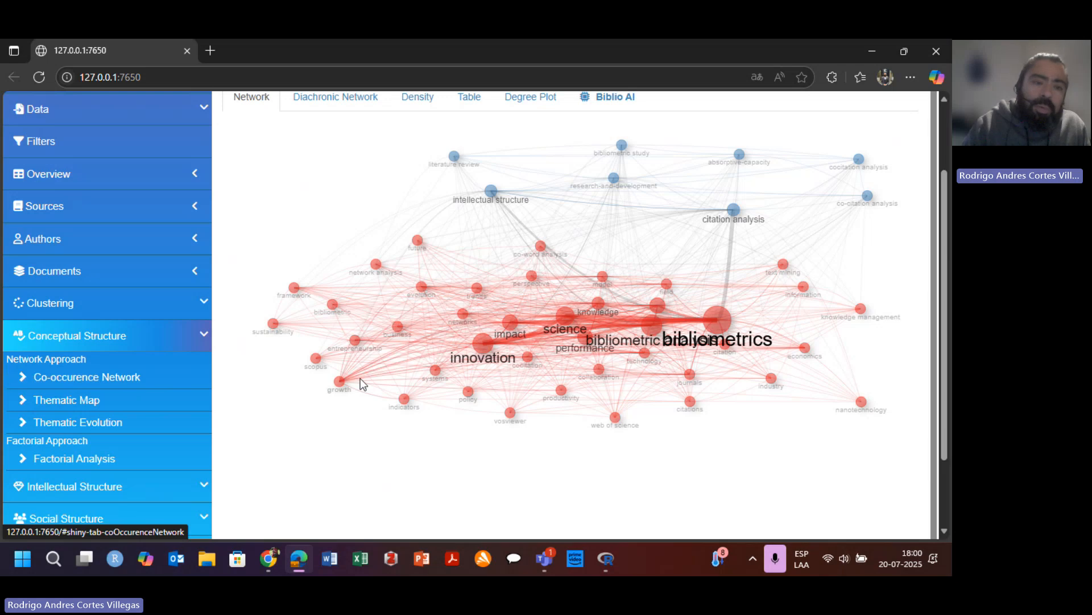
- Open the co-occurrence network options, check which fields can be analysed, and close the options again
scroll(476, 372, up, 2)
scroll(508, 377, down, 1)
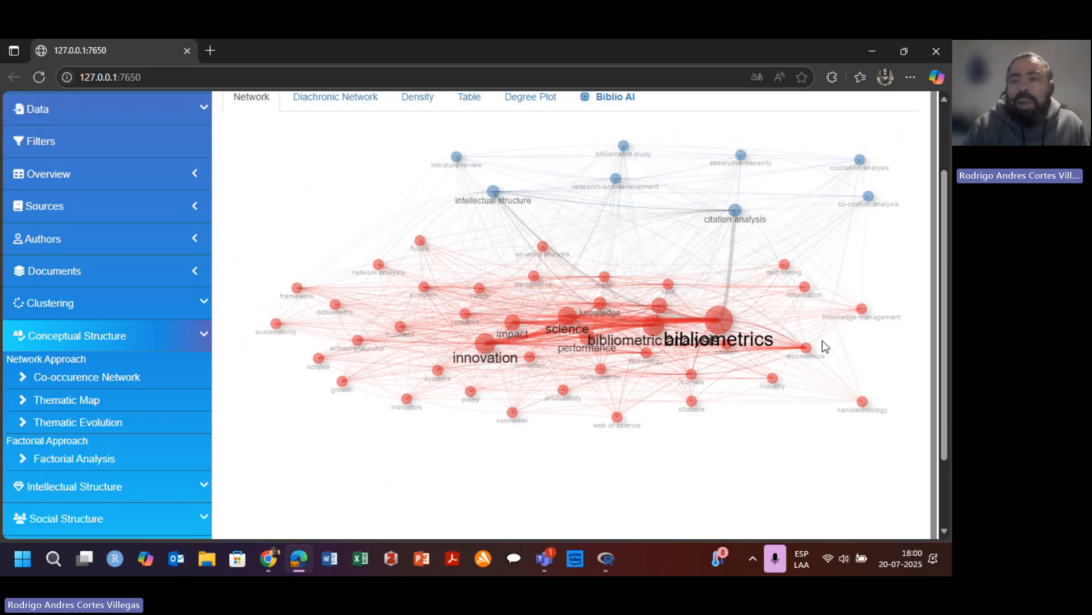
scroll(943, 357, up, 2)
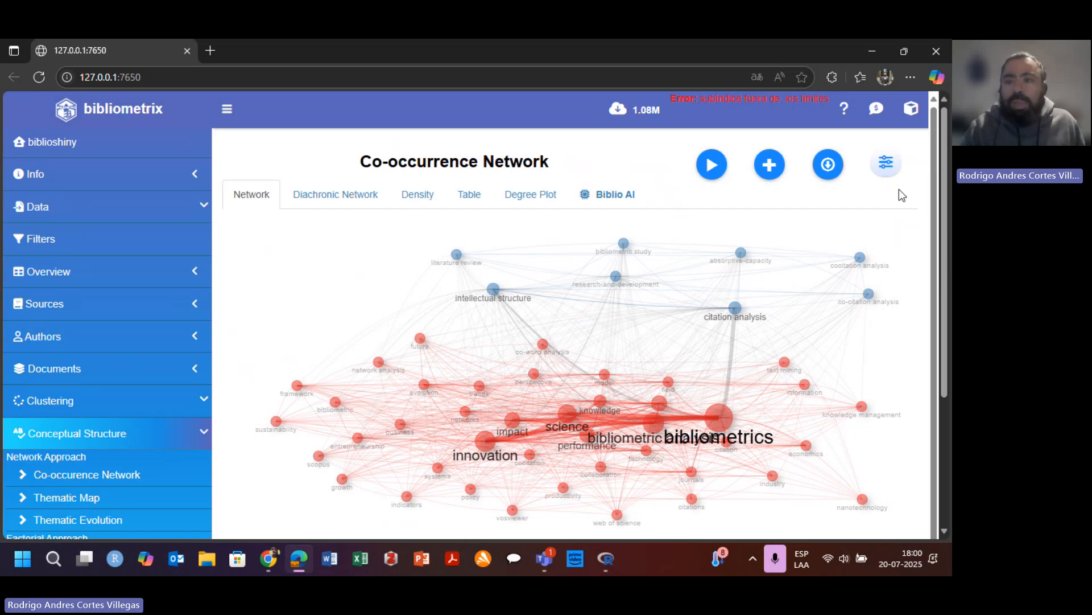
click(884, 165)
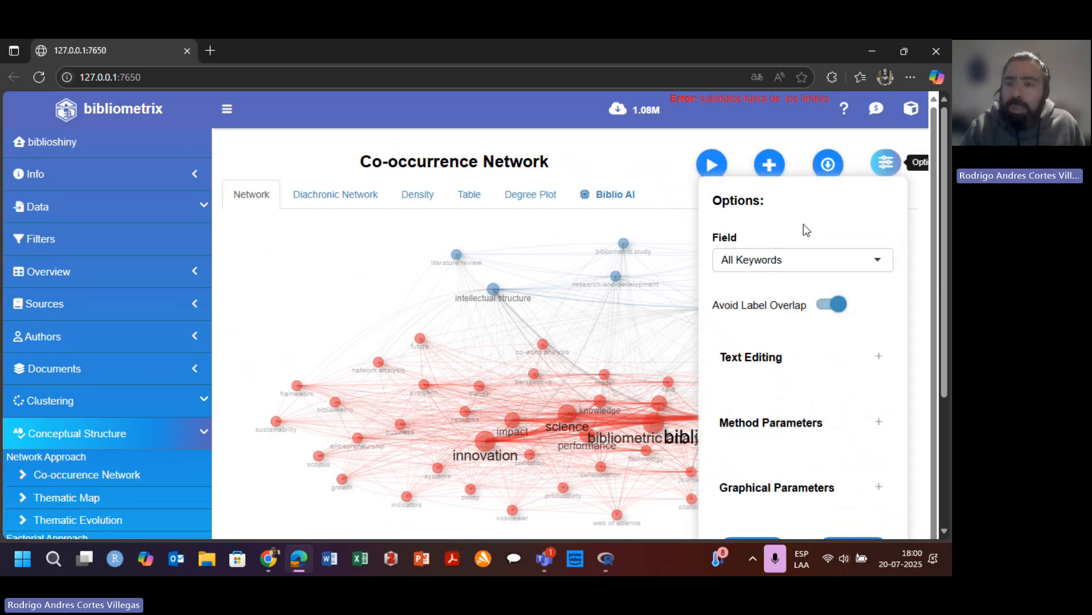
click(806, 263)
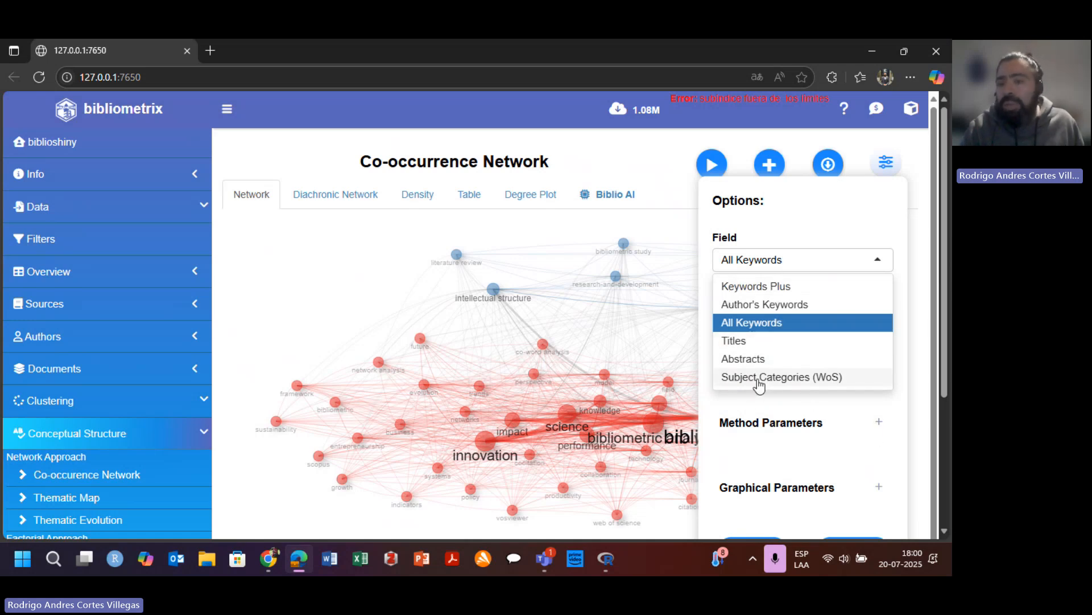
click(917, 421)
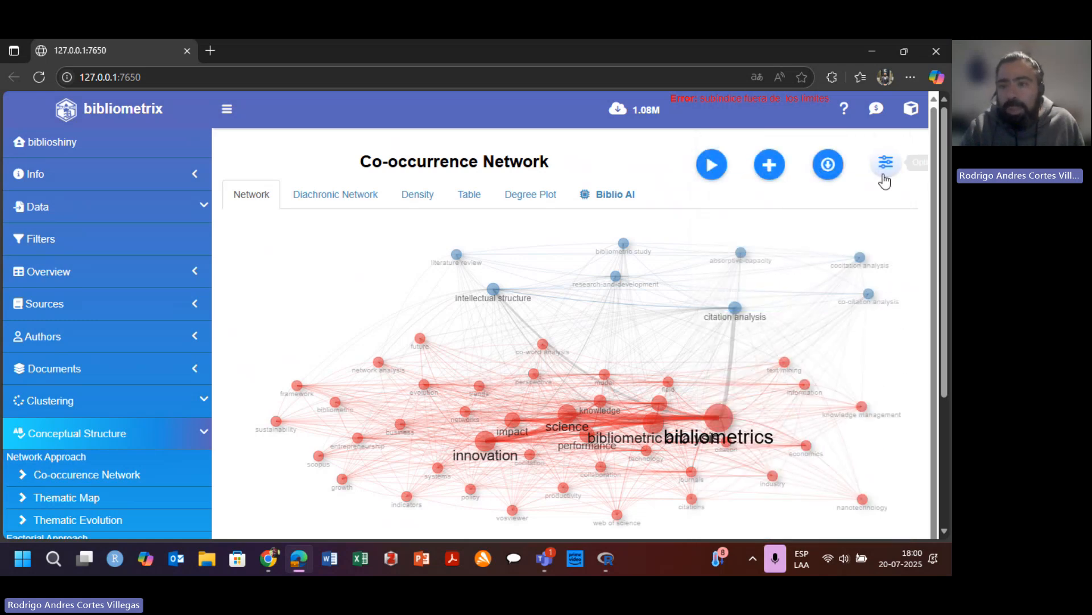
- Reopen the network options and expand the text editing settings for removing terms and loading synonyms
click(885, 170)
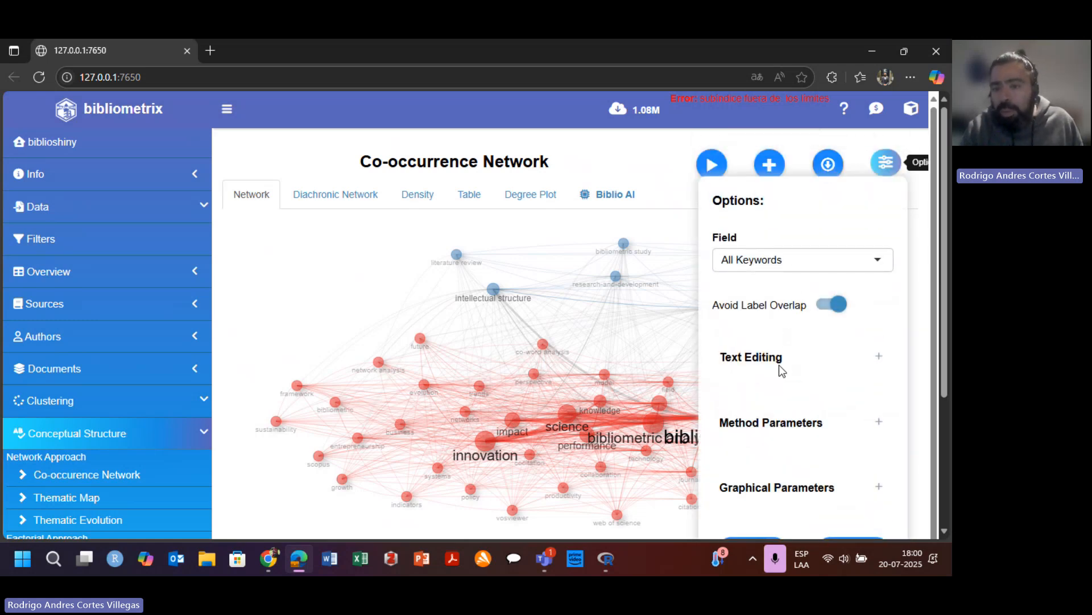
click(878, 357)
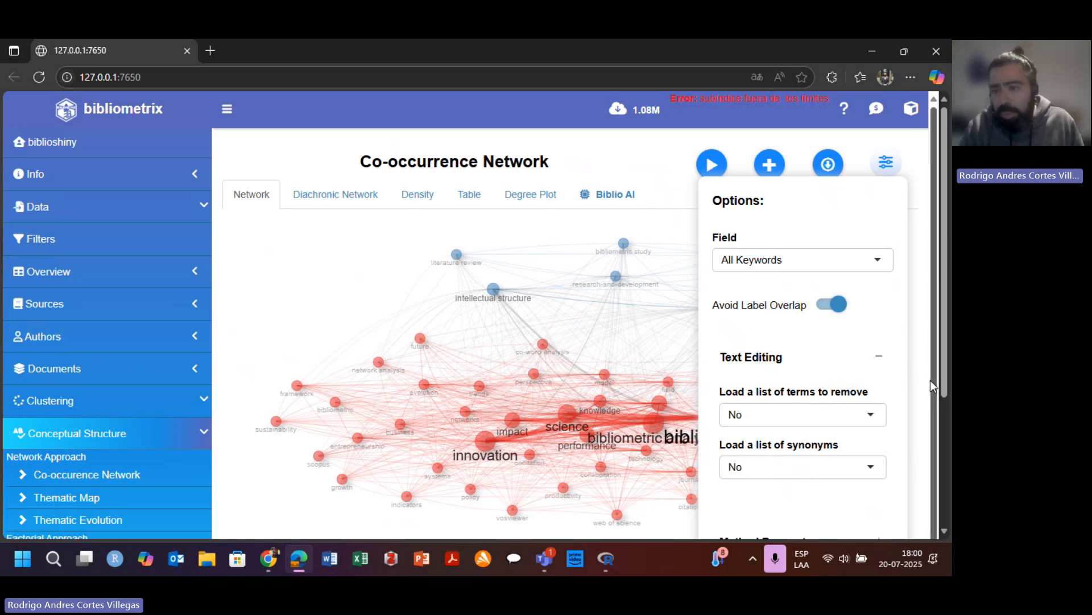
scroll(933, 416, down, 1)
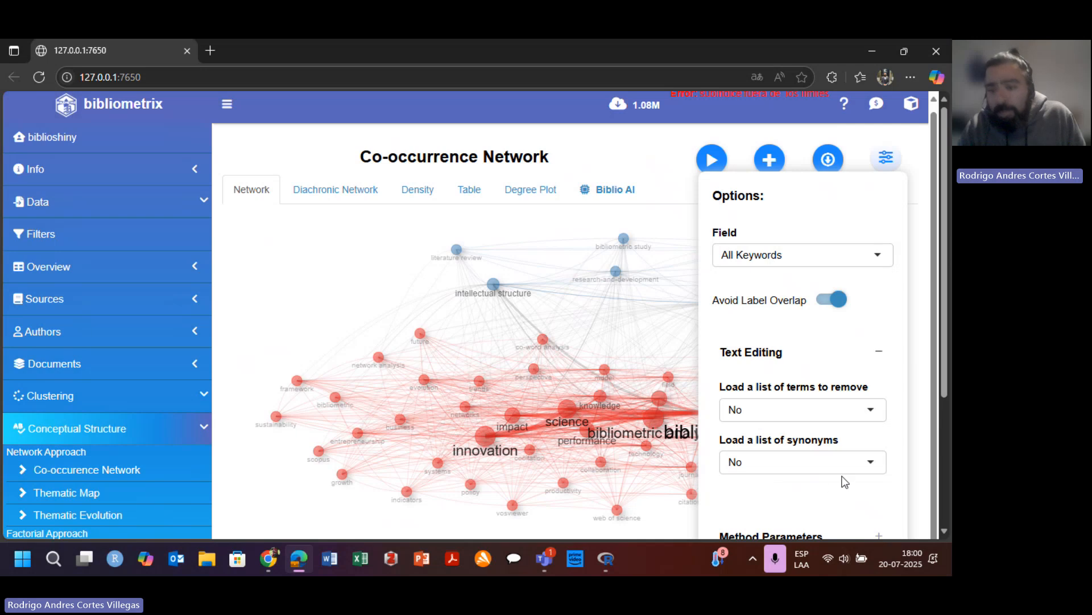
scroll(867, 462, down, 3)
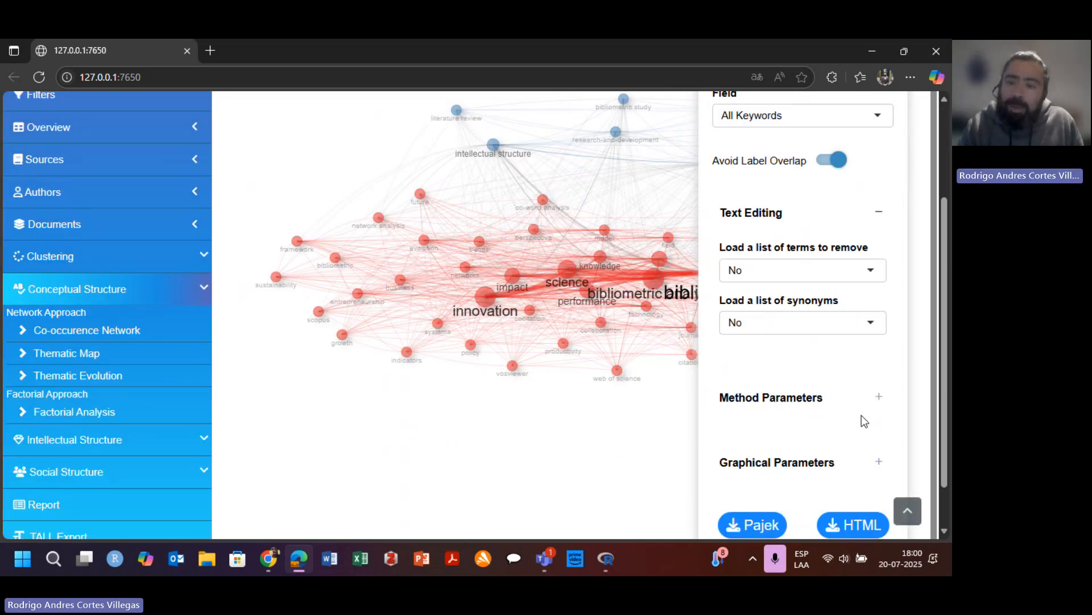
- Expand the method parameters of the network and check the available normalization measures
click(879, 397)
scroll(808, 393, down, 3)
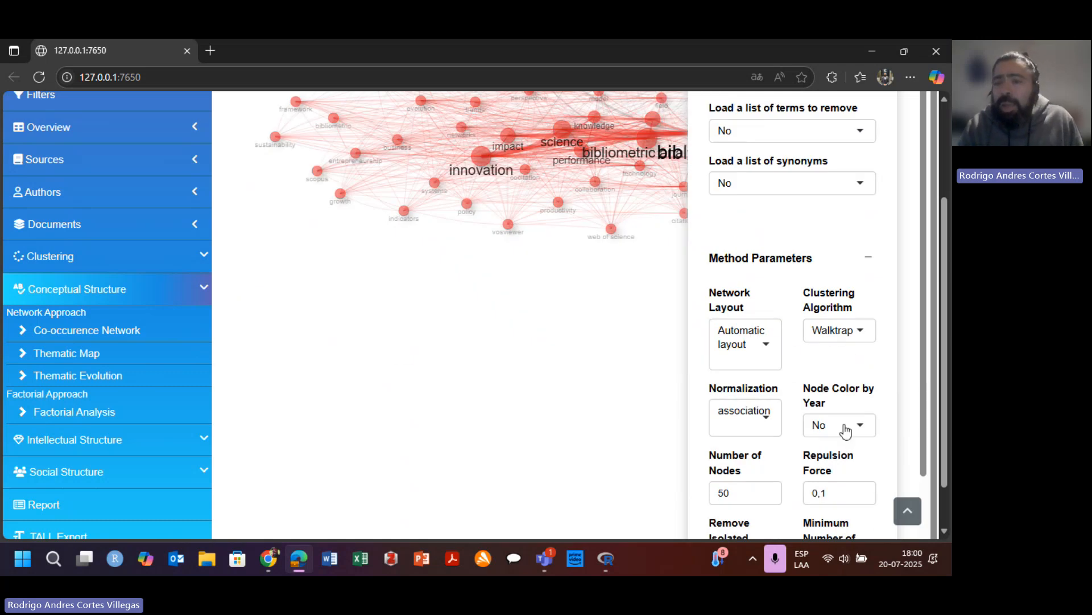
scroll(753, 444, down, 1)
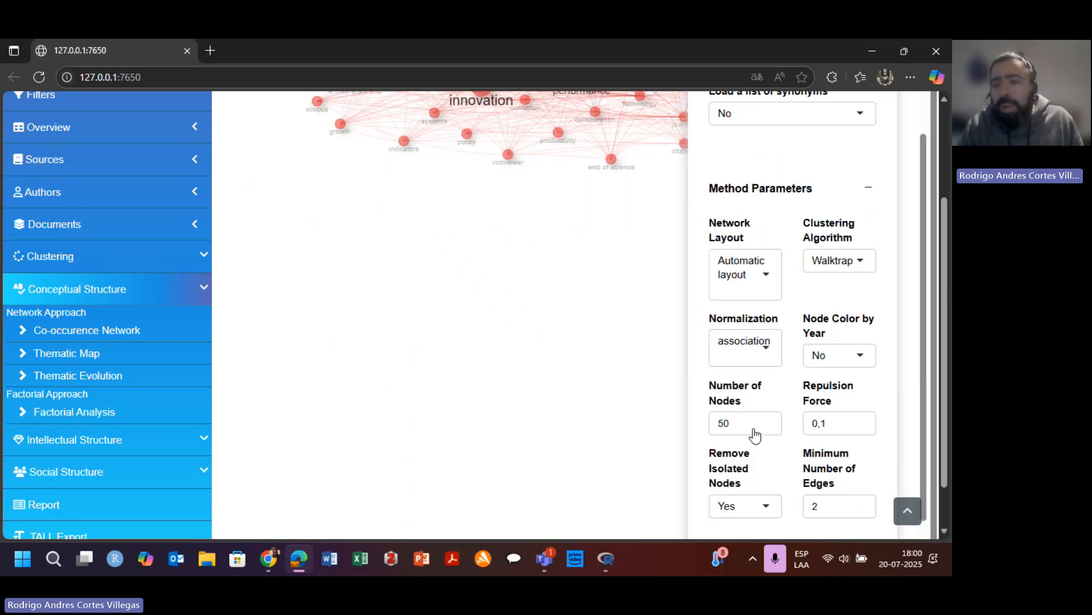
click(763, 355)
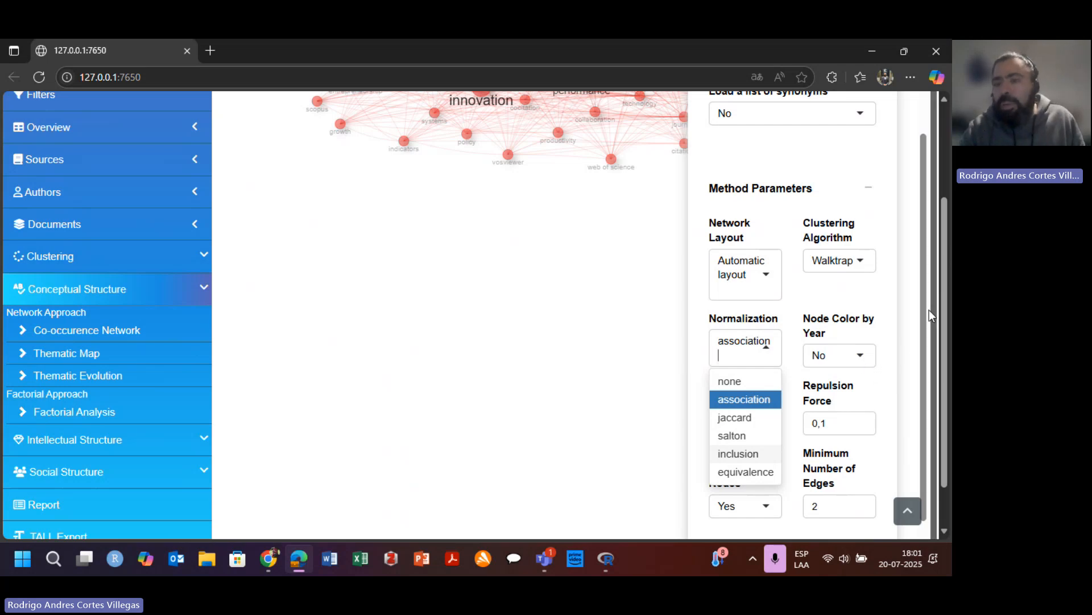
drag(926, 322, 925, 373)
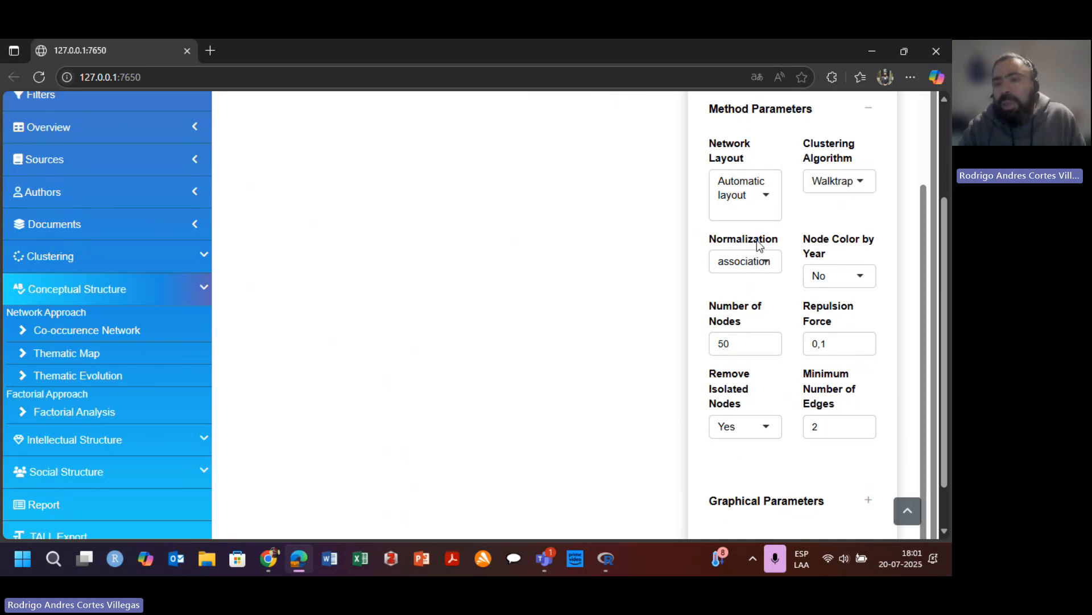
- Set the co-occurrence network's clustering algorithm to Leiden
drag(927, 349, 937, 272)
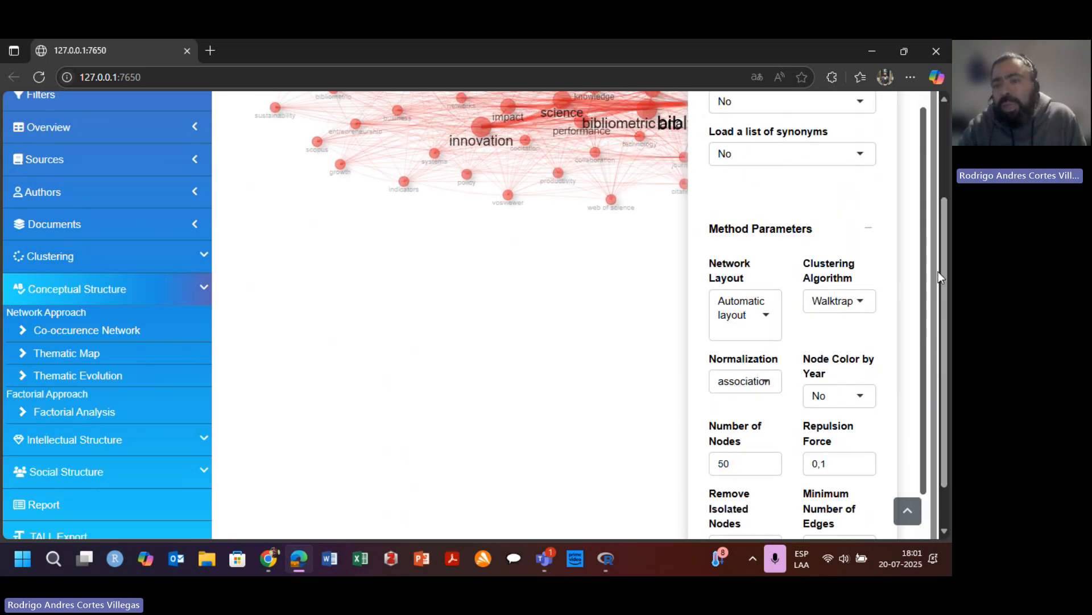
click(866, 307)
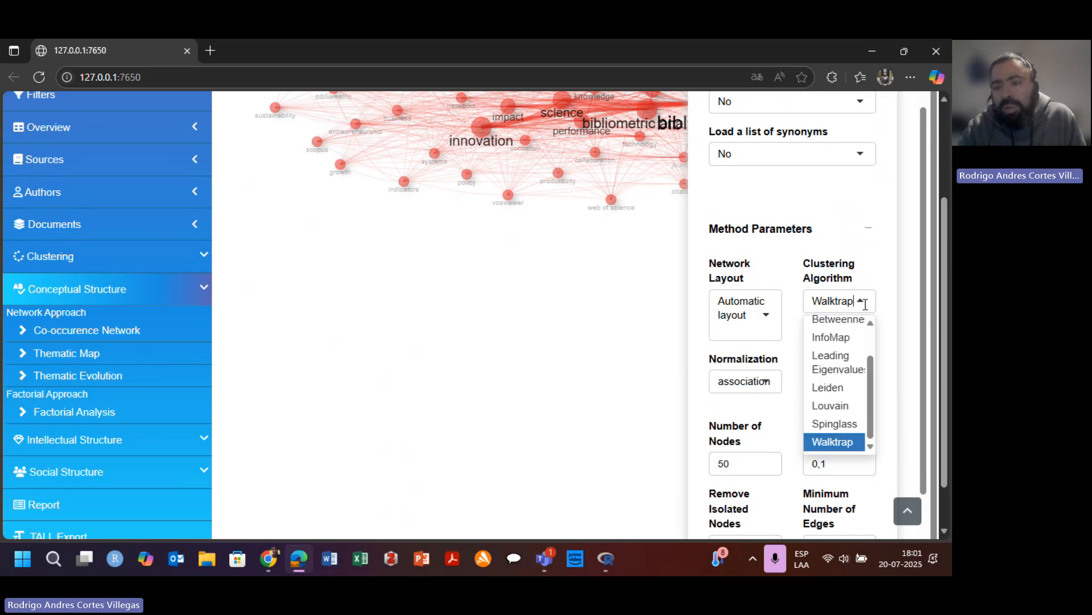
click(833, 389)
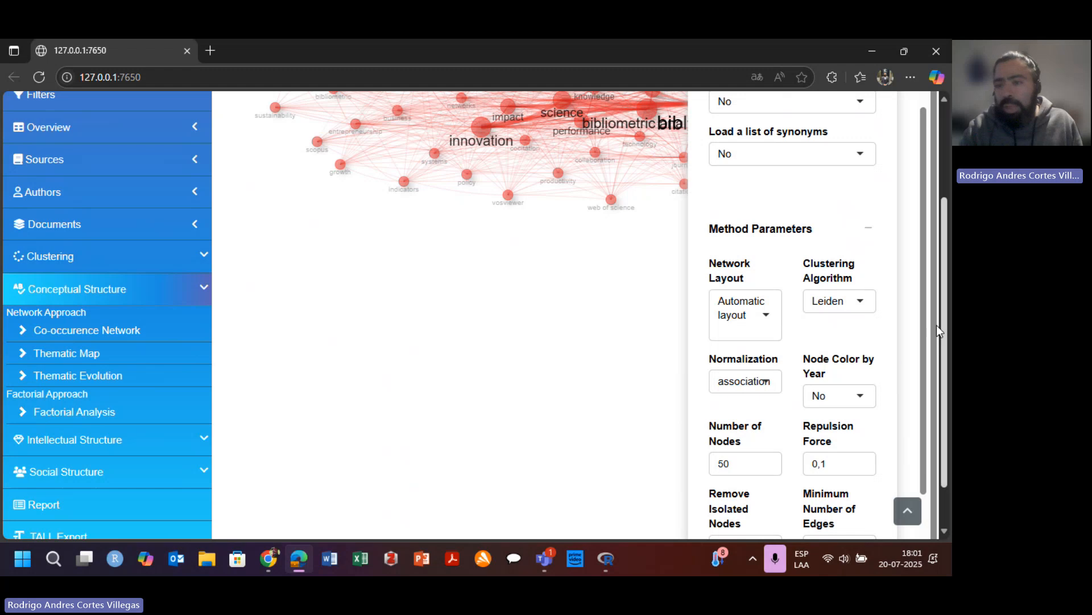
- Review the remaining method parameters, the graphical parameters and the Pajek export, and close the network options
drag(922, 306, 917, 383)
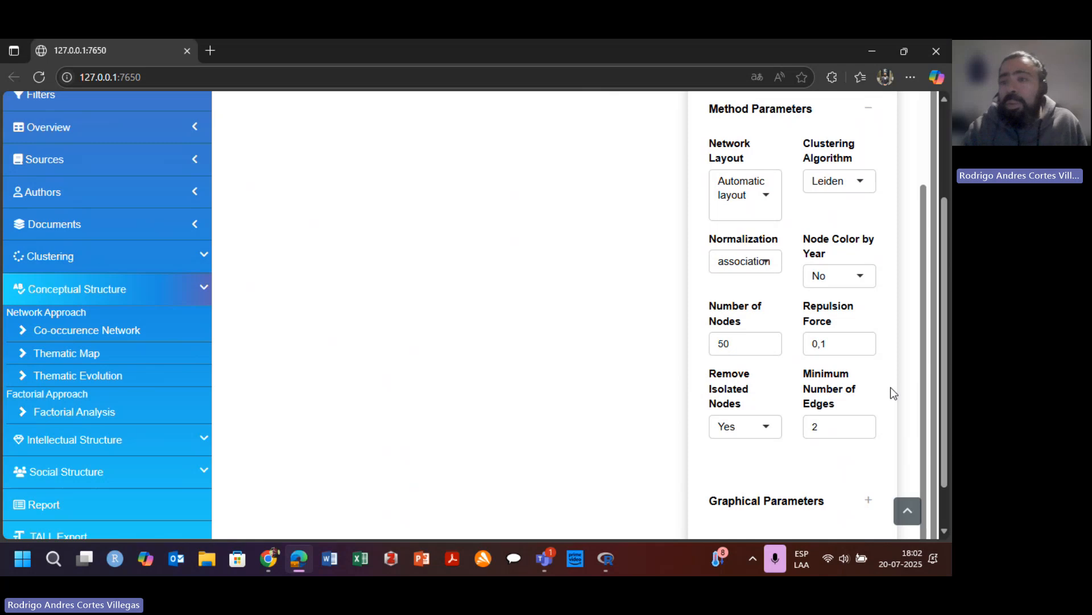
scroll(908, 336, down, 1)
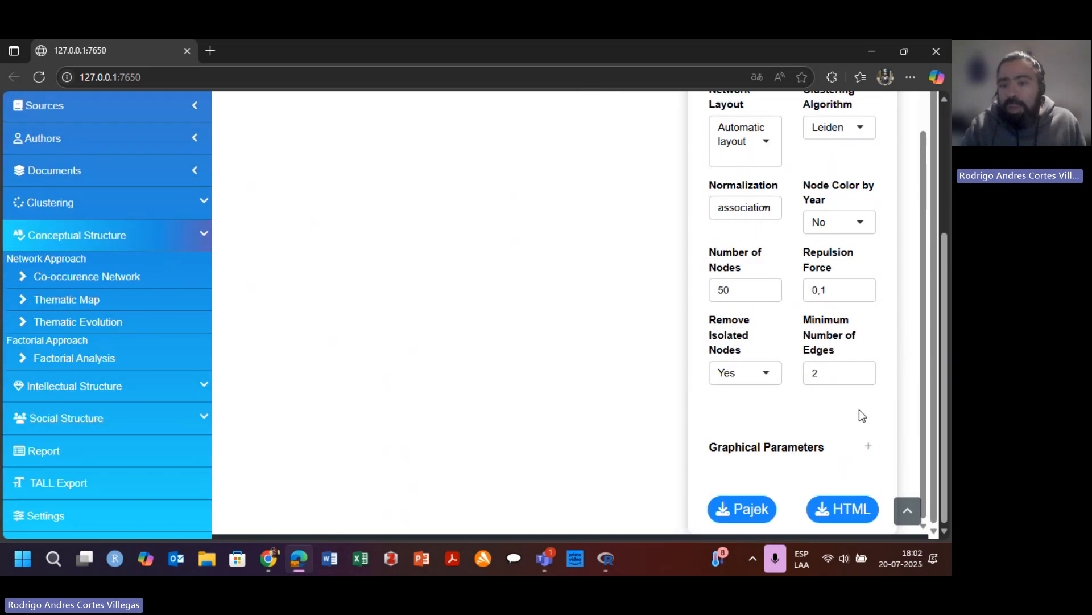
click(870, 450)
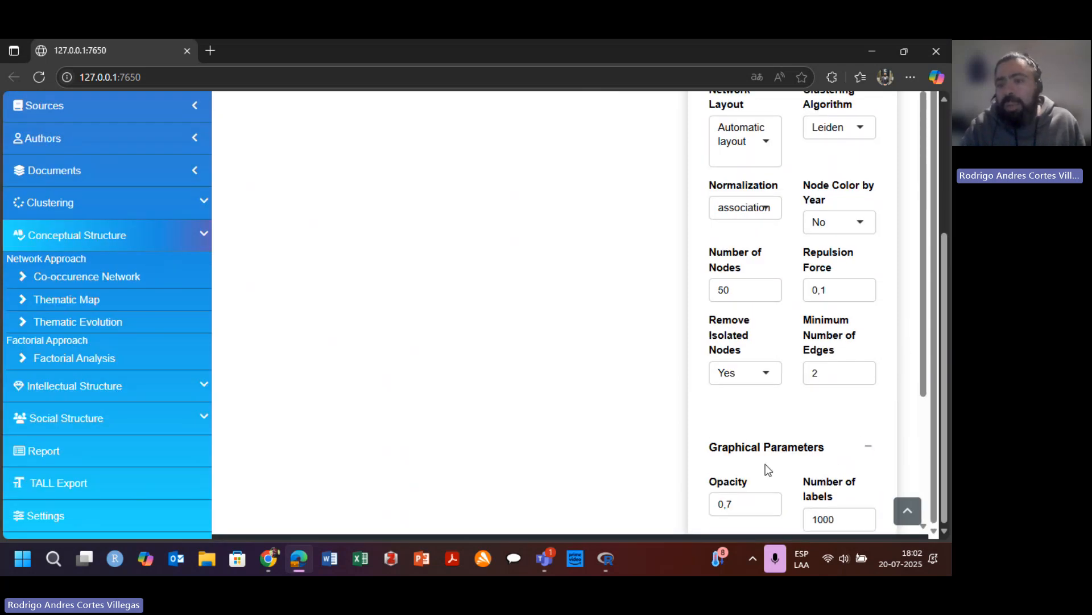
scroll(765, 463, down, 4)
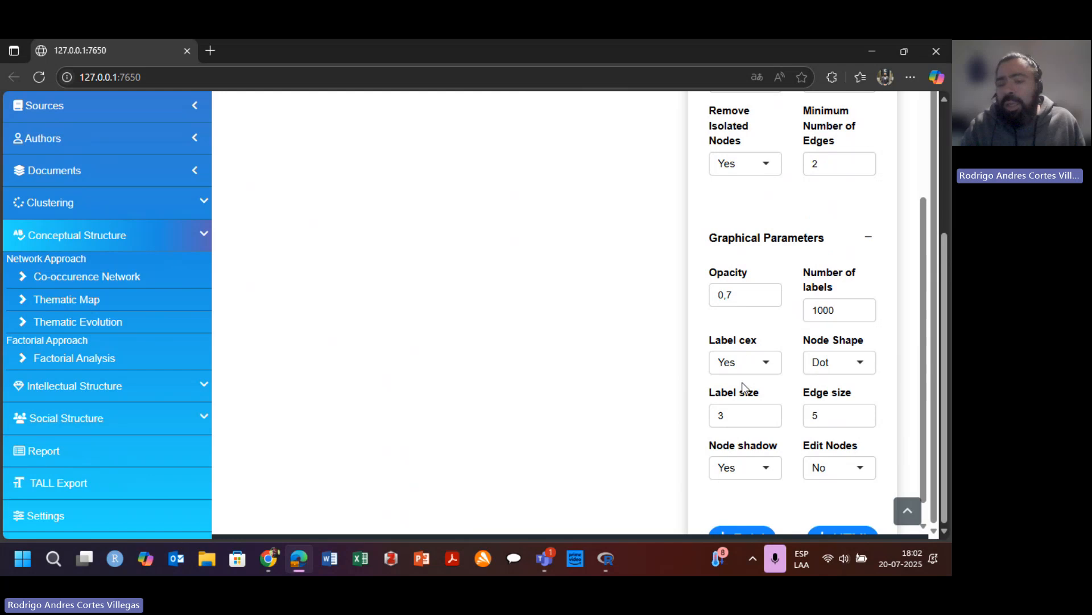
scroll(803, 373, down, 1)
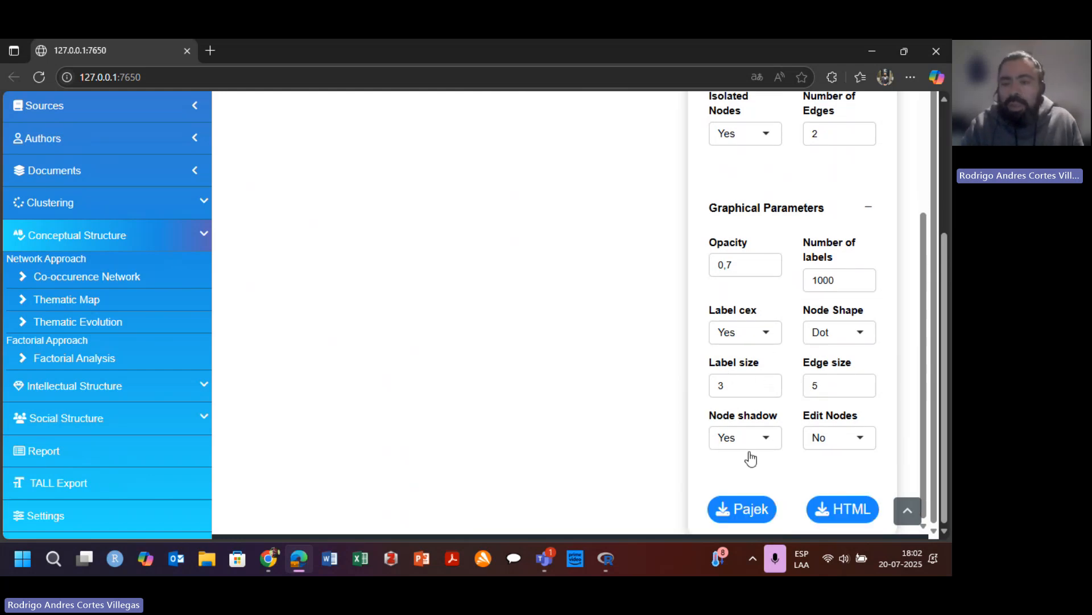
click(737, 511)
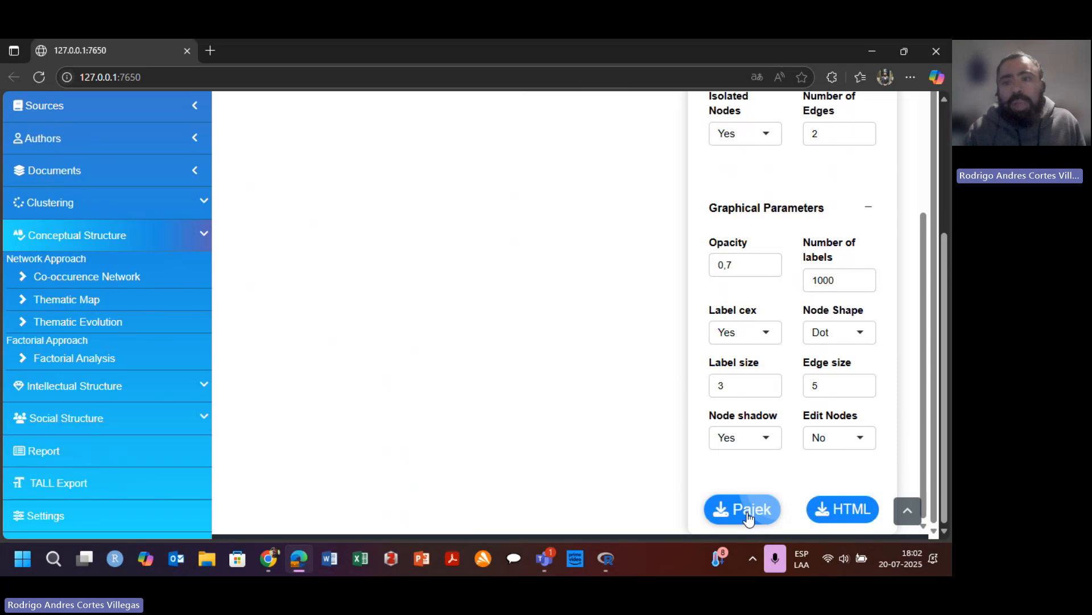
scroll(637, 398, up, 5)
scroll(637, 399, up, 8)
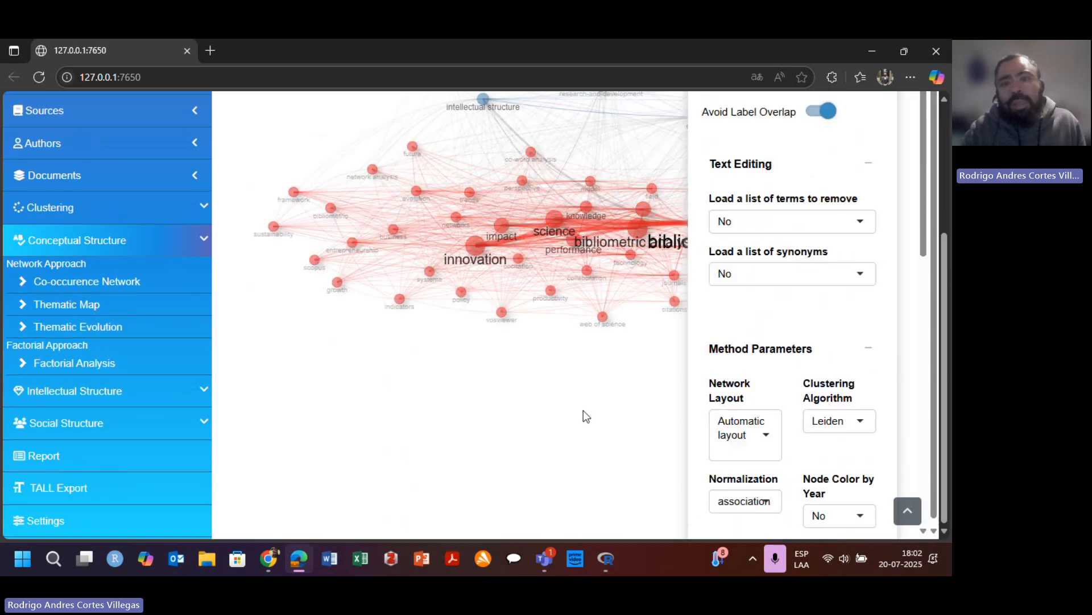
click(882, 164)
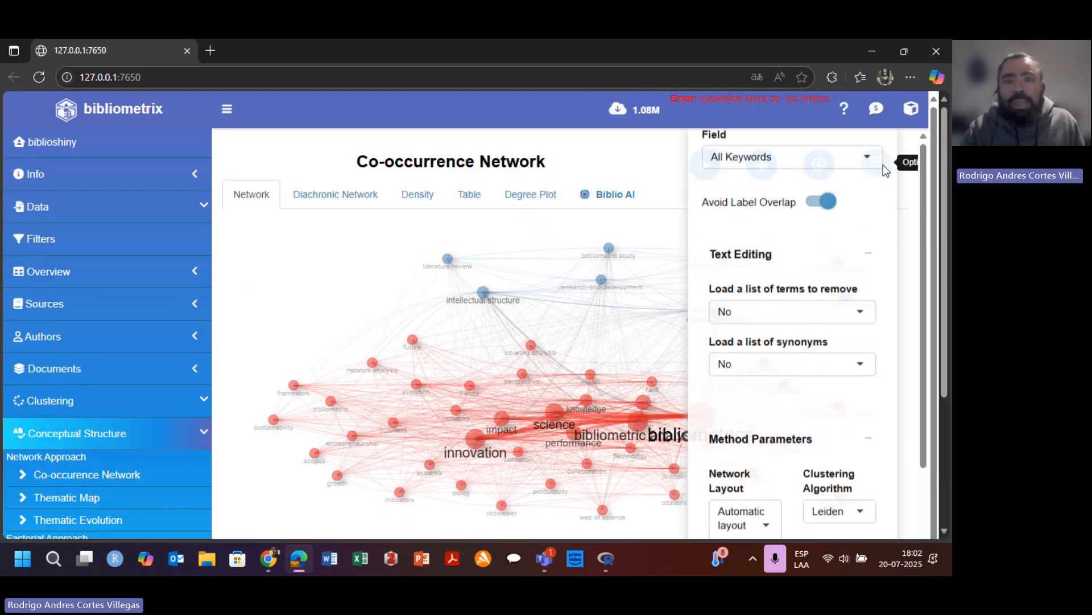
- Show all rows of the co-occurrence table and look through the nodes' cluster assignments and centrality measures
click(468, 196)
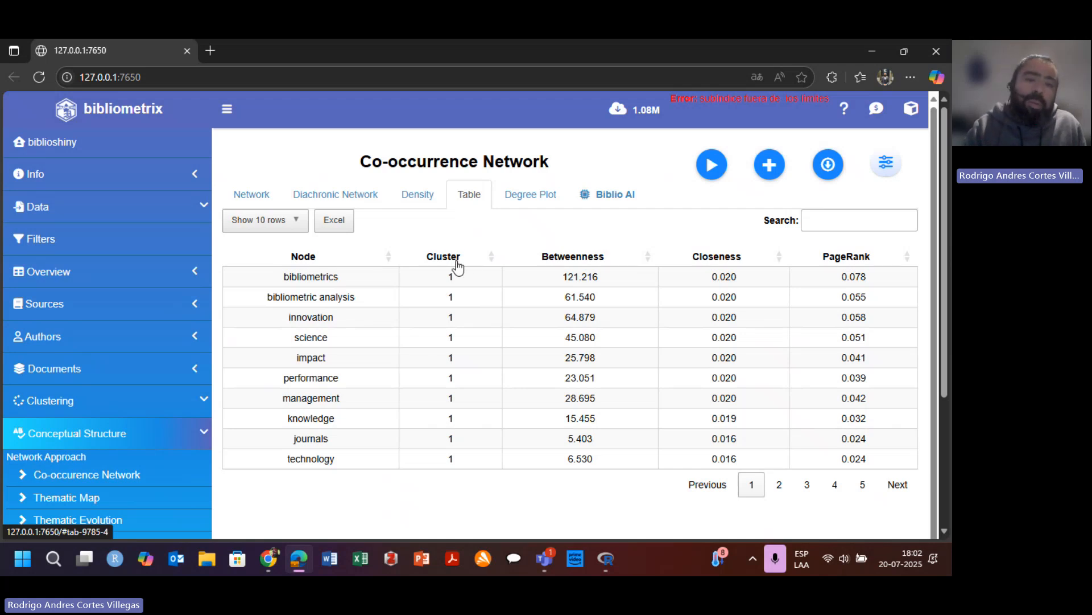
click(298, 221)
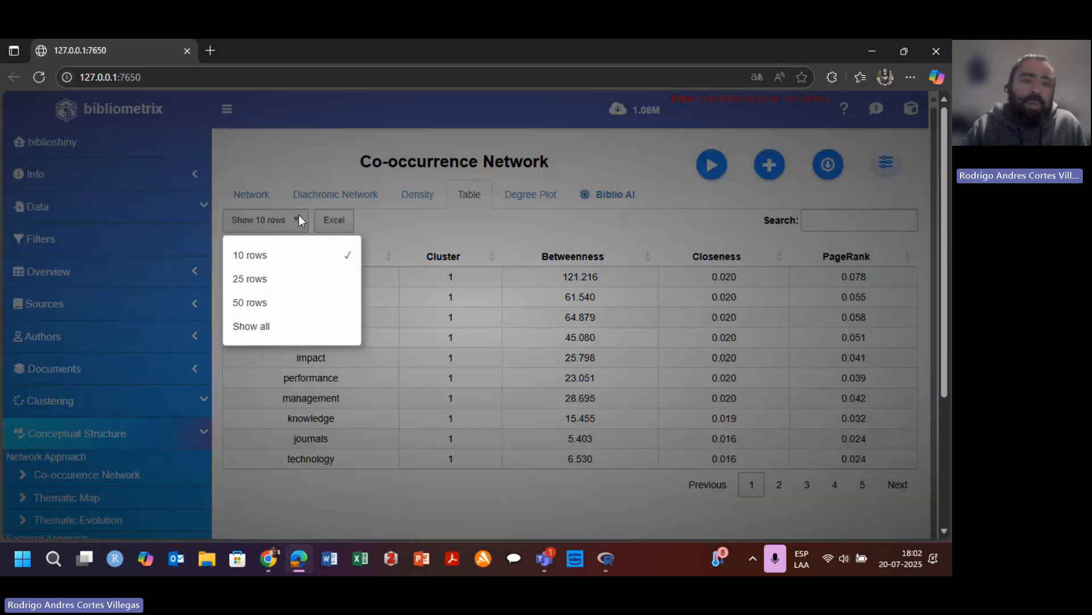
click(263, 326)
scroll(541, 359, down, 12)
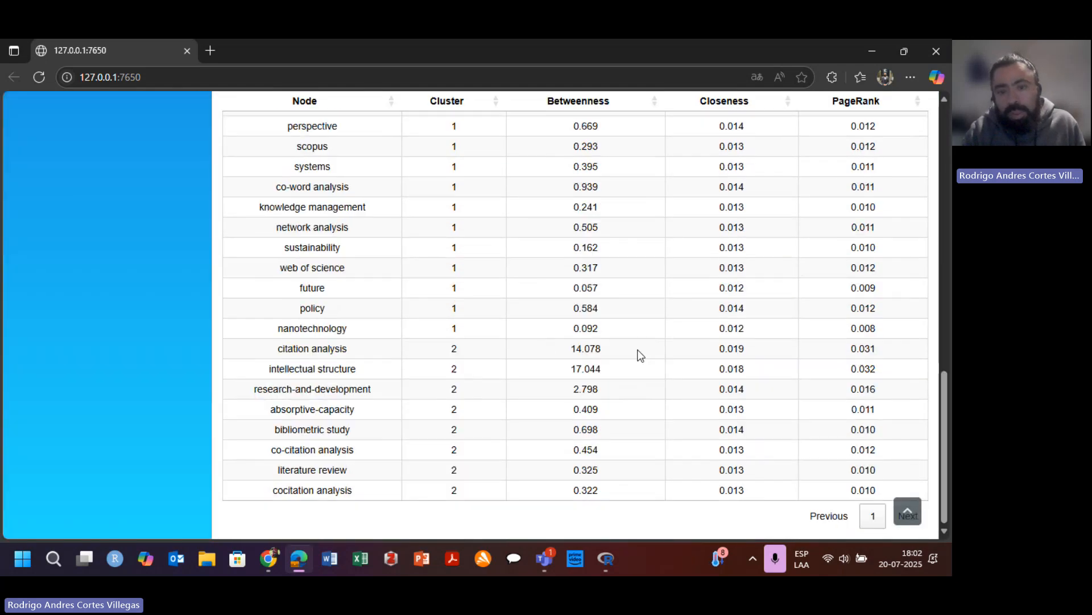
scroll(626, 347, up, 15)
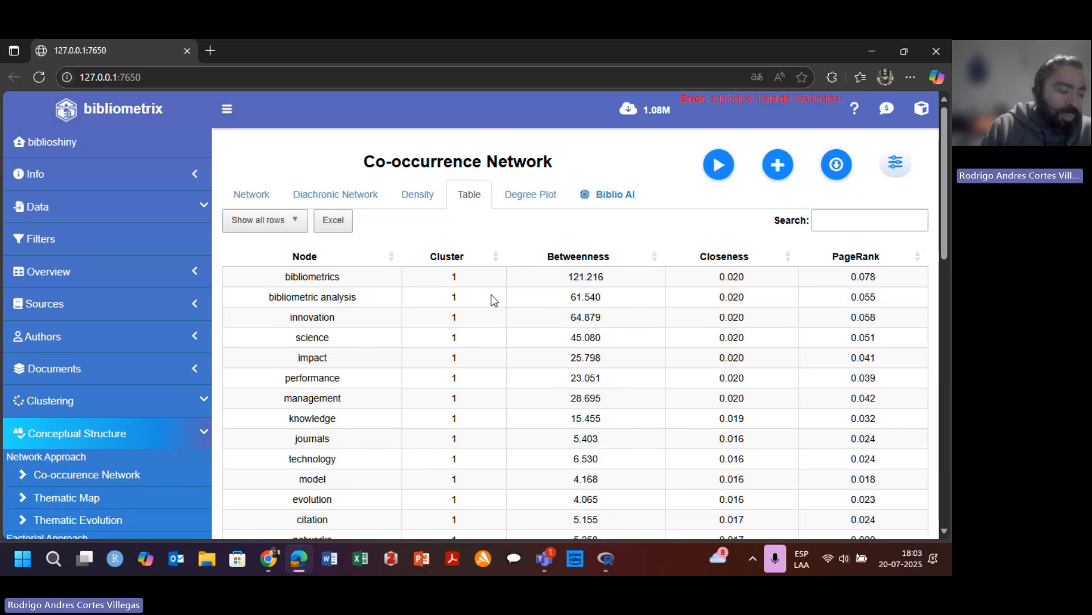
- Return to the Network view to examine the keyword clusters and their links
click(252, 196)
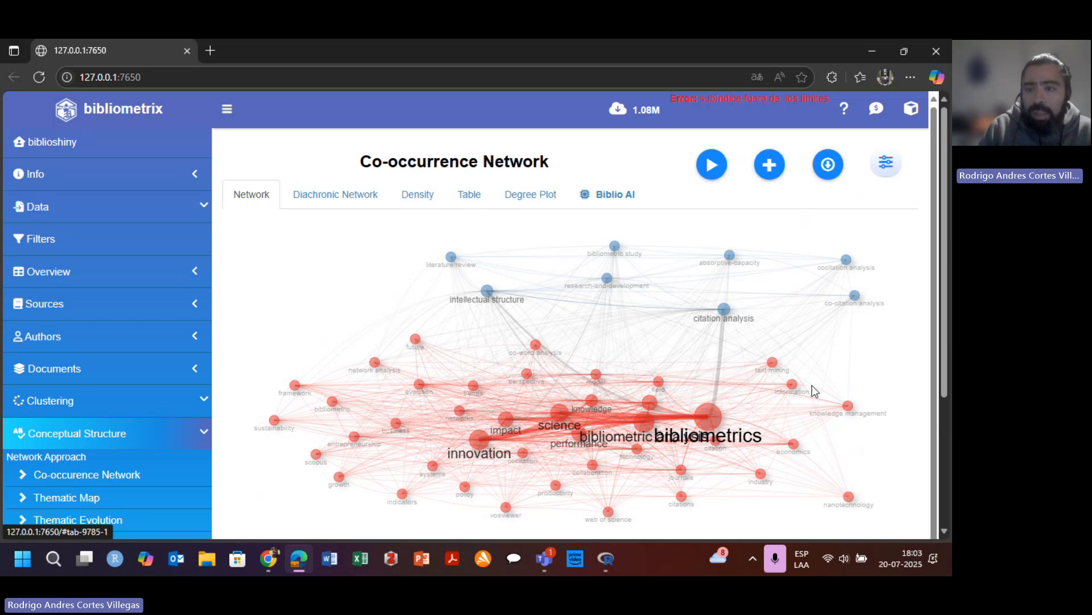
drag(940, 288, 937, 344)
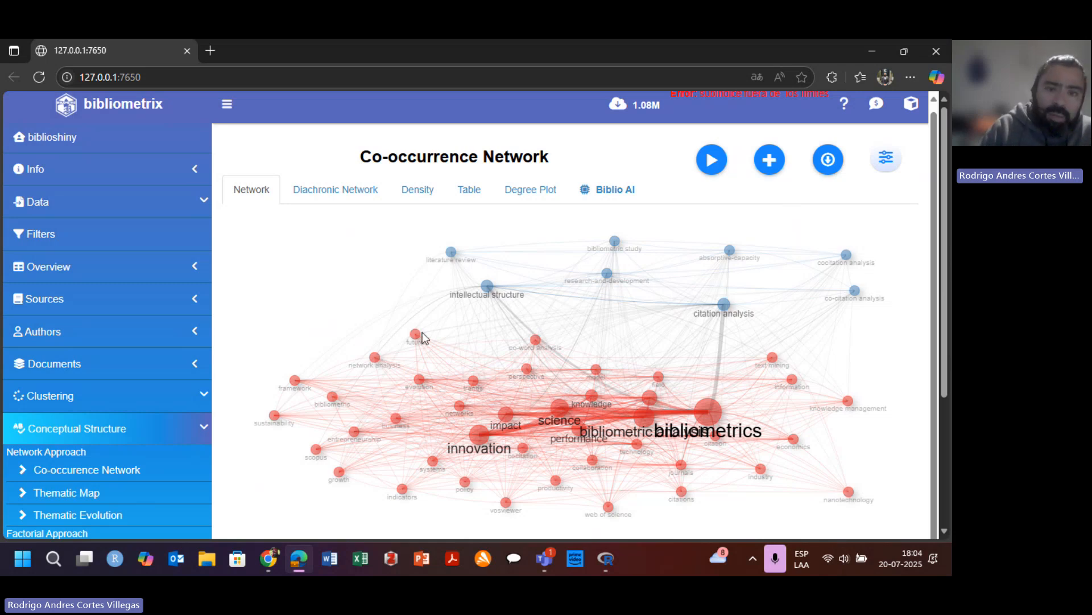
- Compare the co-occurrence node table with the network map and view the keyword density map
click(470, 191)
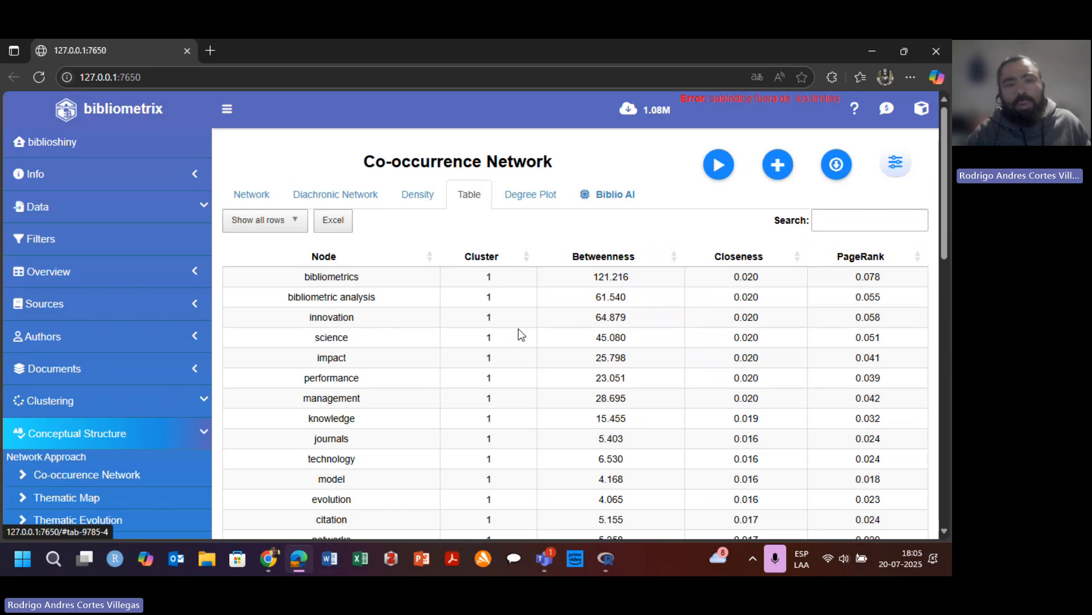
click(259, 196)
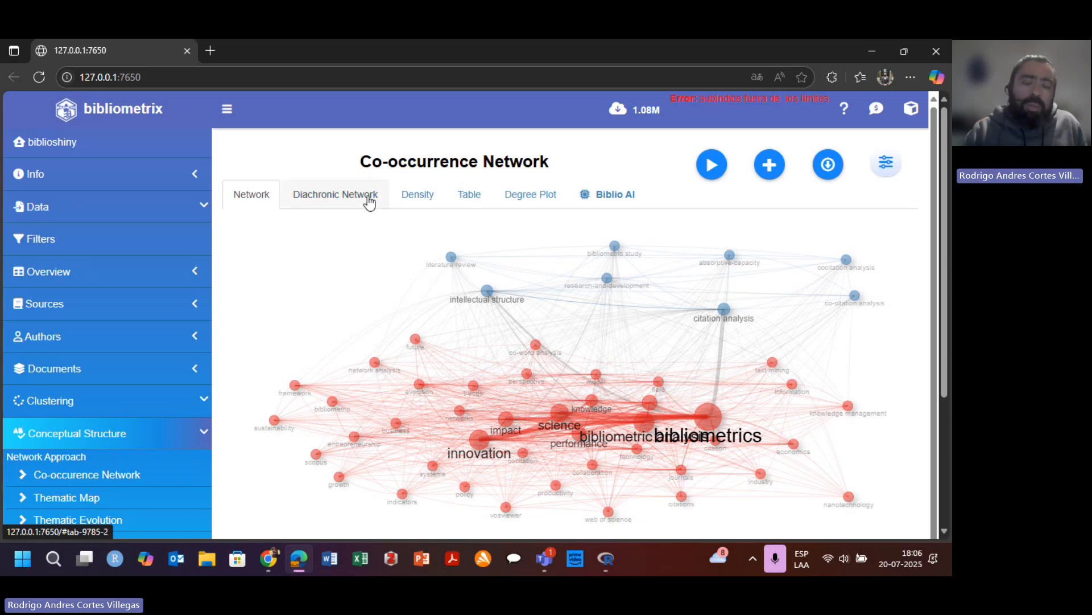
click(420, 195)
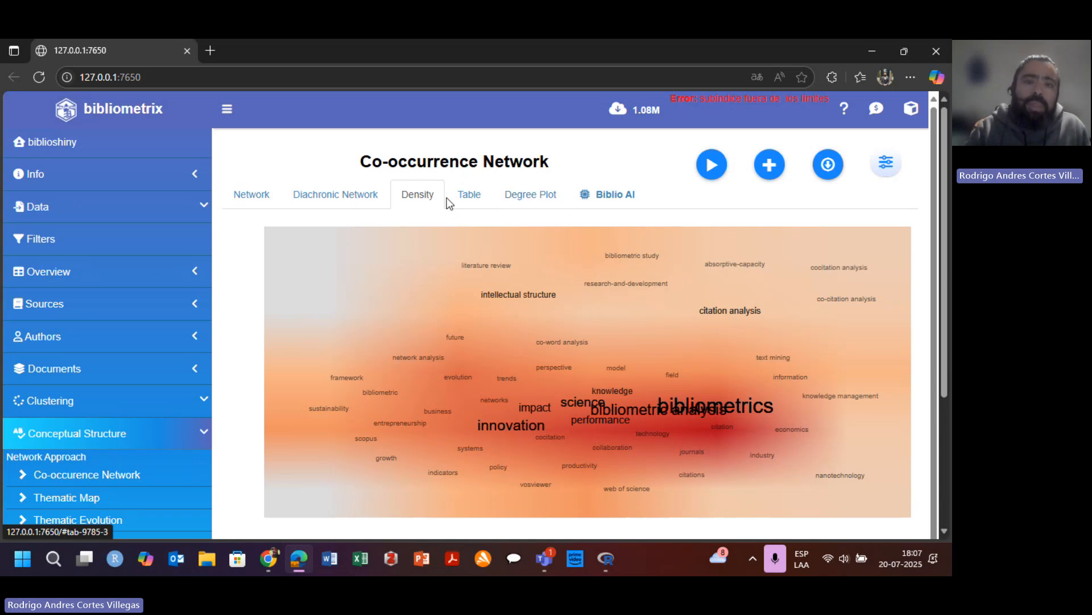
- Examine the co-occurrence network's degree plot, inspecting the points around the curve's bend and cross-checking with the node table
click(472, 197)
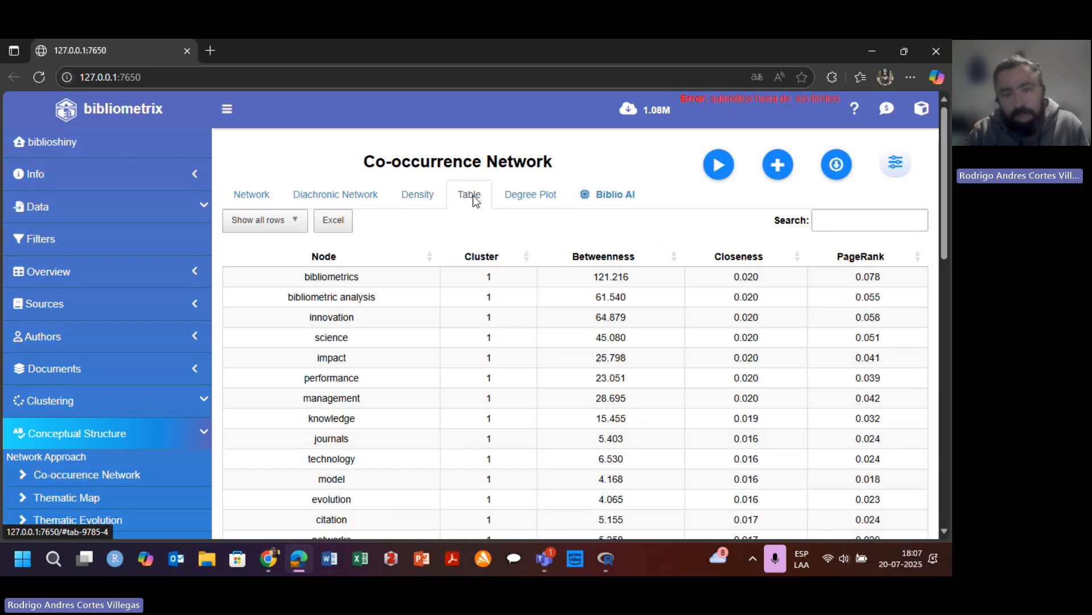
click(528, 197)
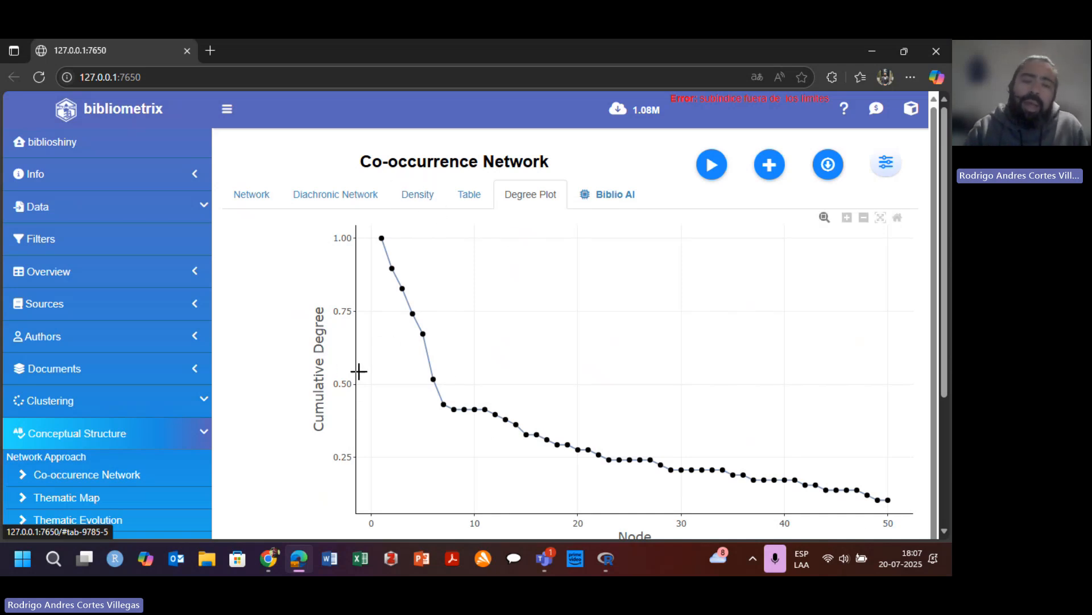
mouse_move(429, 401)
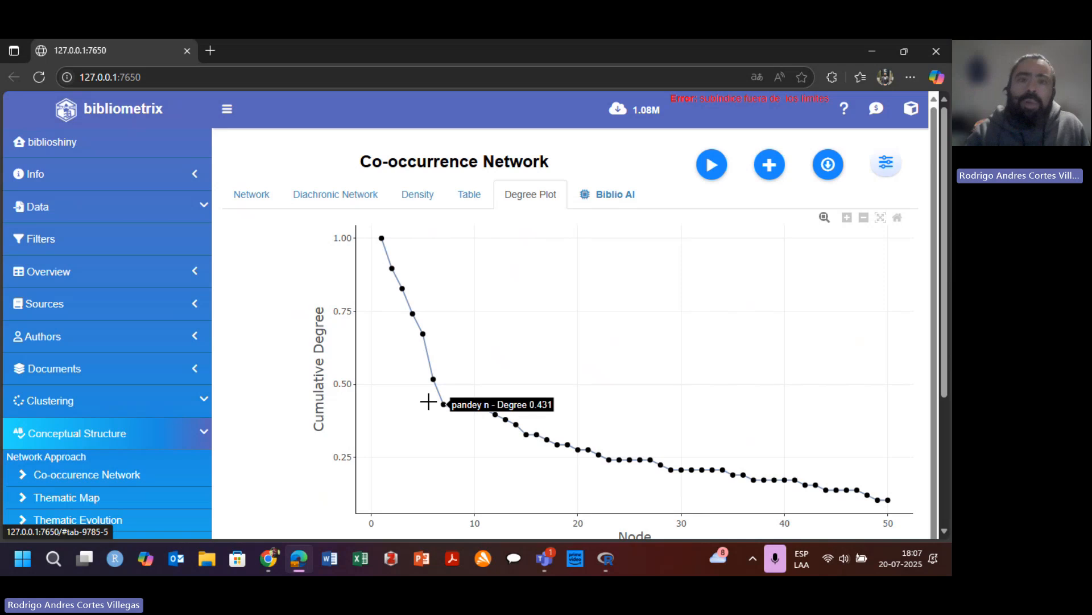
click(469, 197)
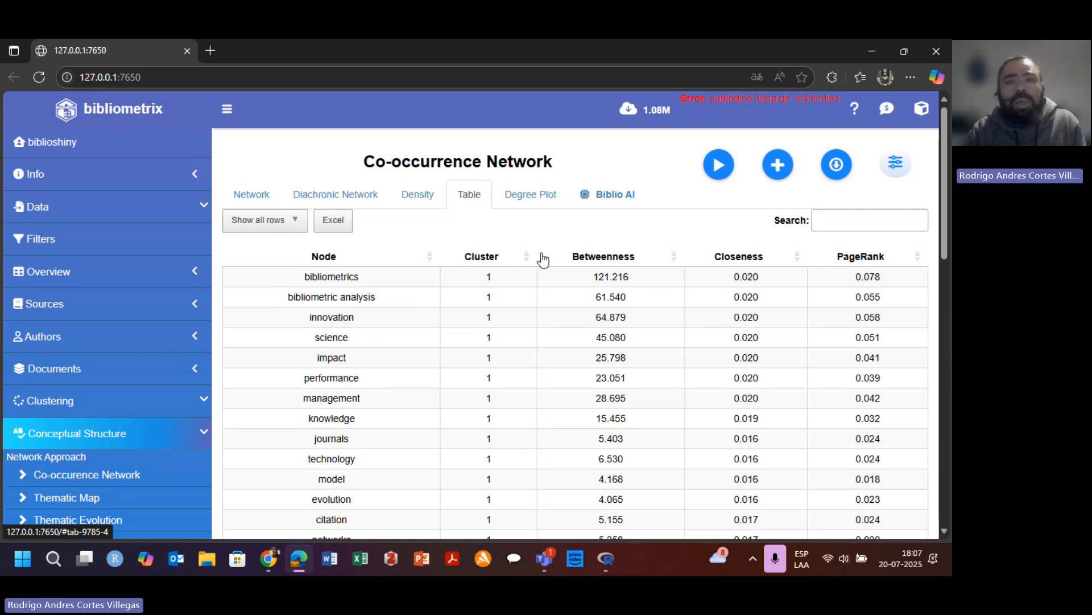
click(527, 194)
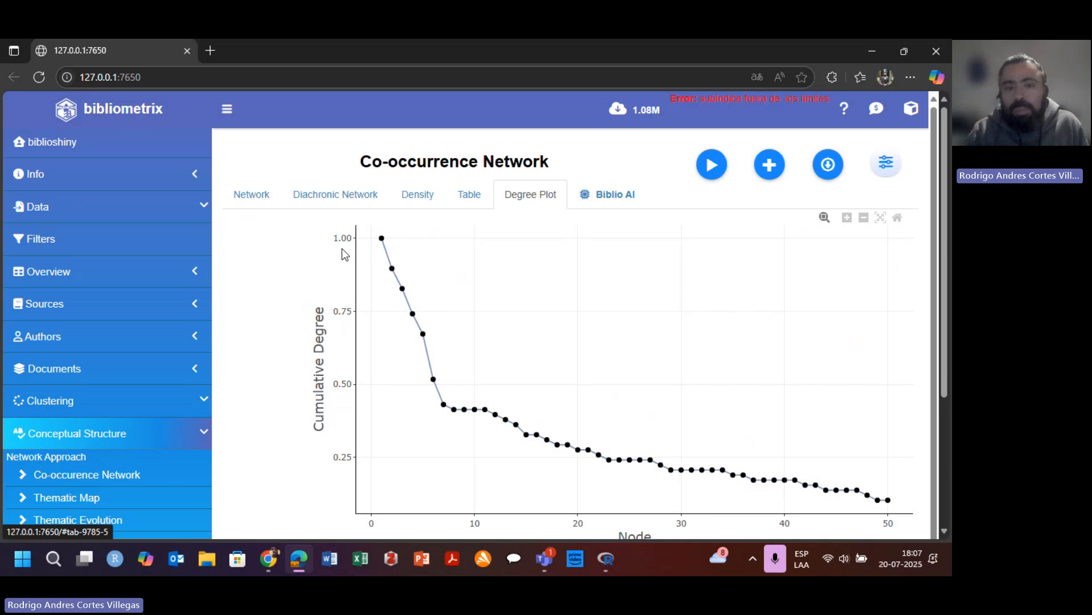
mouse_move(441, 375)
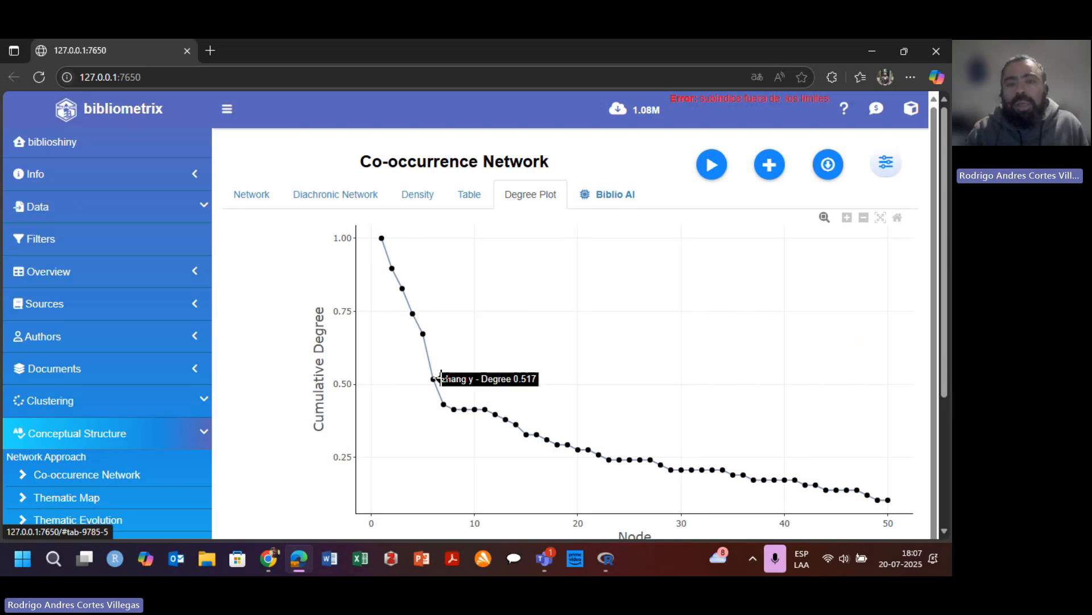
mouse_move(474, 409)
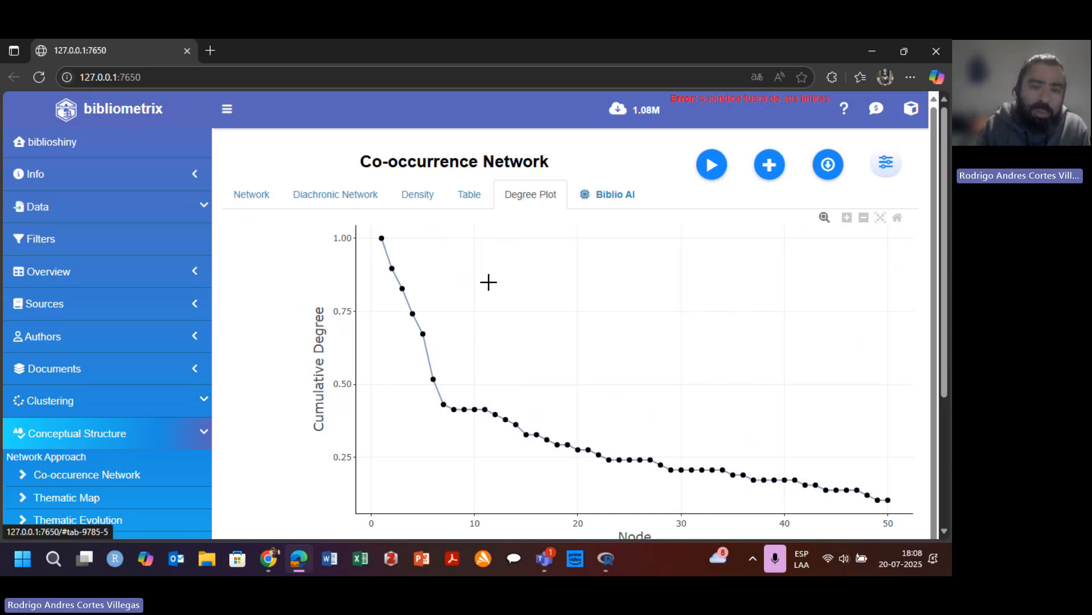
- Revisit the co-occurrence network map and check its keywords against the centrality measures in the node table
click(257, 196)
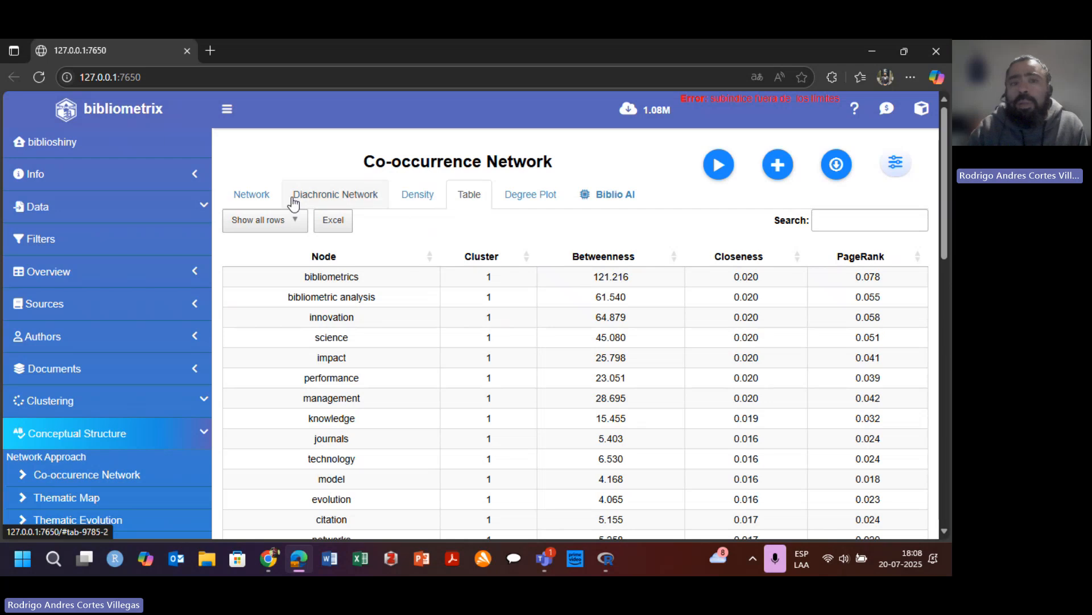
click(251, 199)
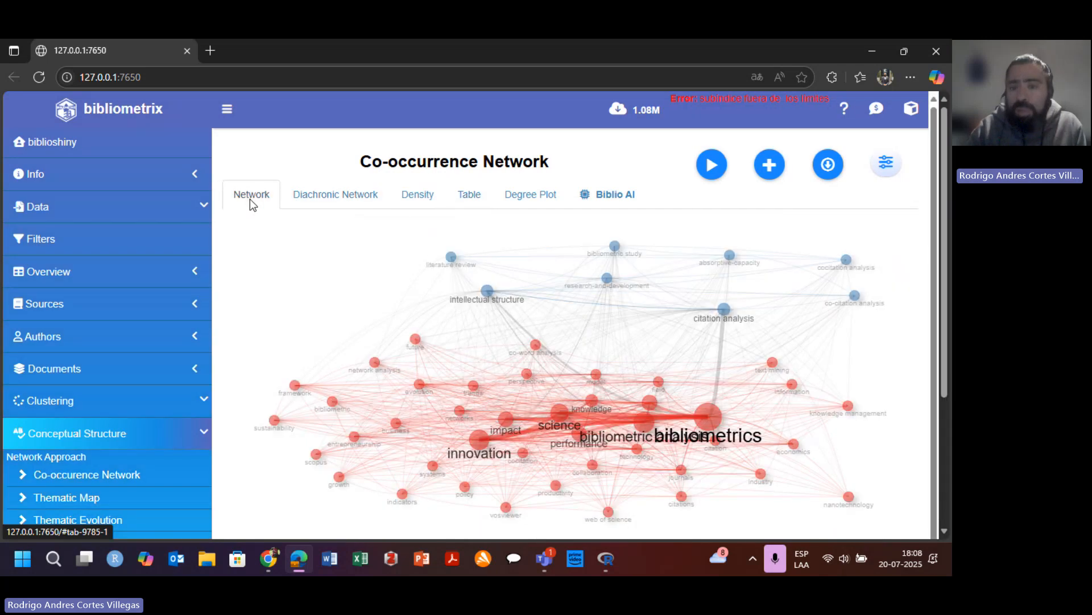
click(469, 195)
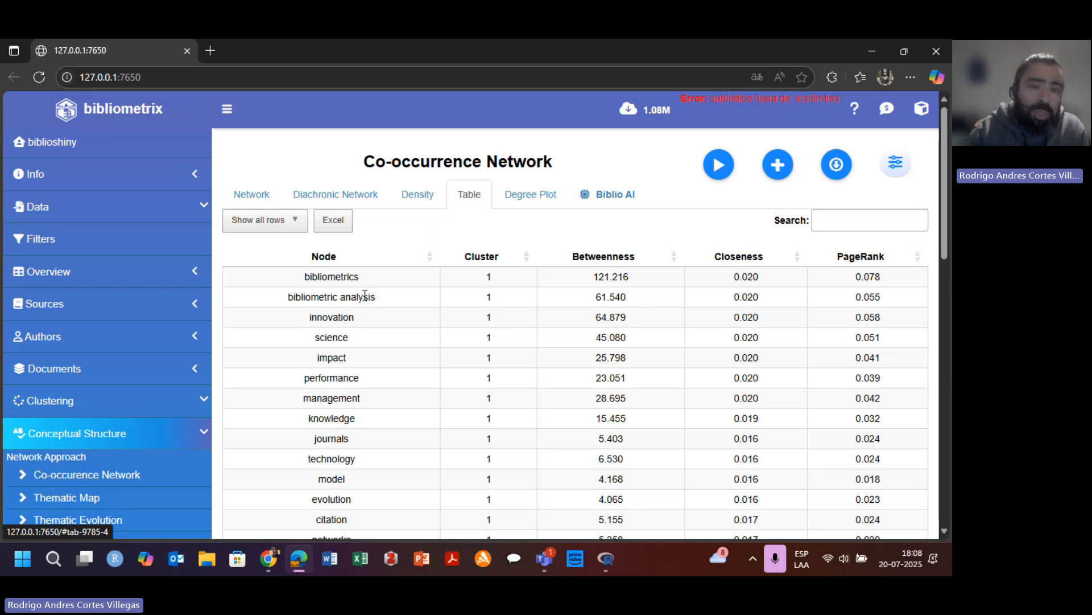
- Play the diachronic co-occurrence network's animation through to 2020 and watch the keyword network develop
click(357, 196)
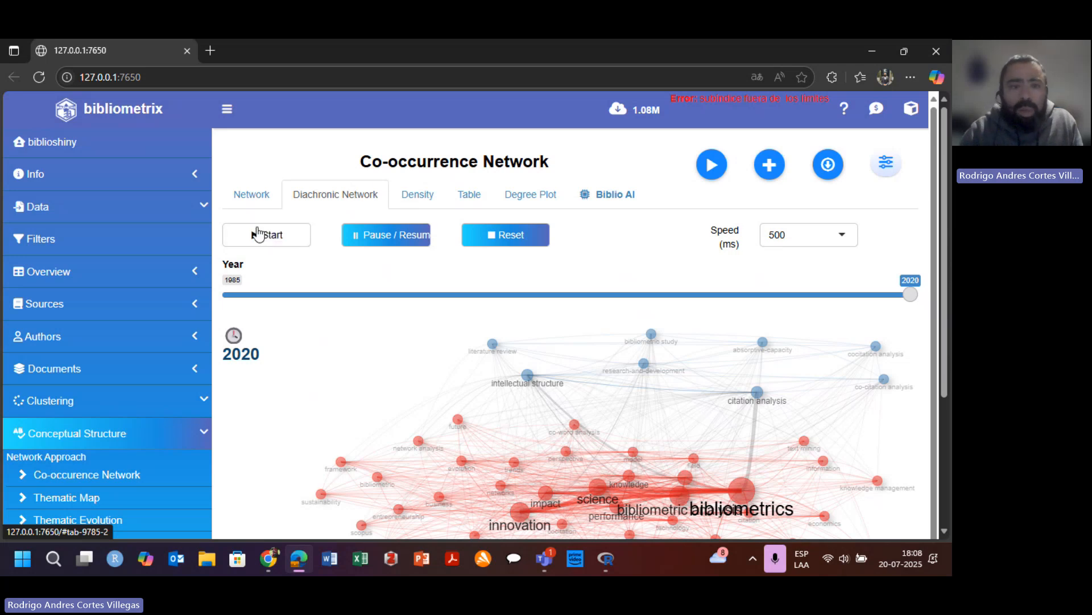
click(271, 240)
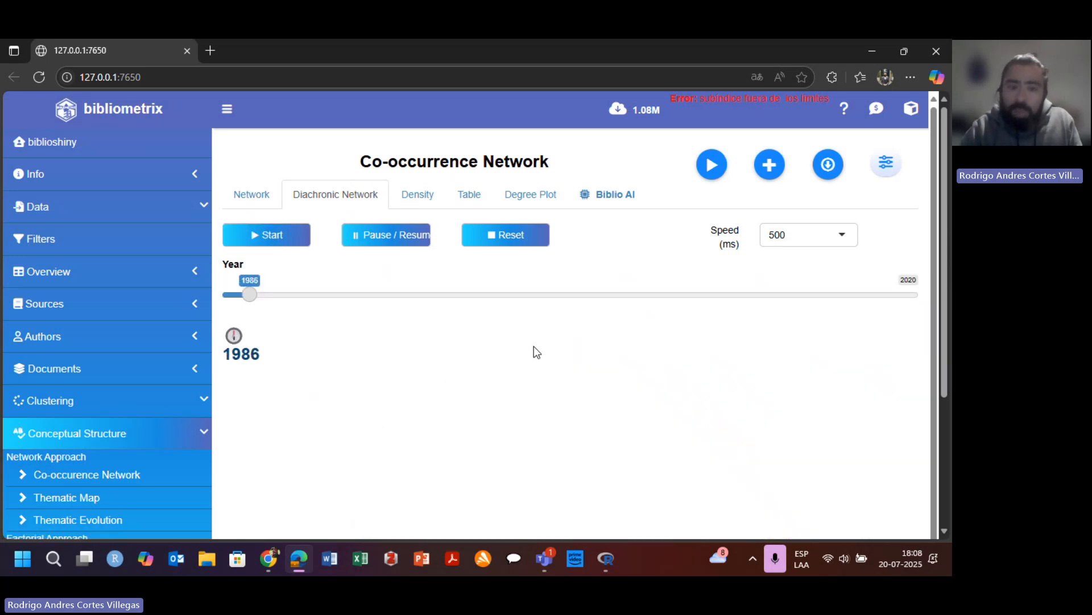
drag(943, 315, 943, 330)
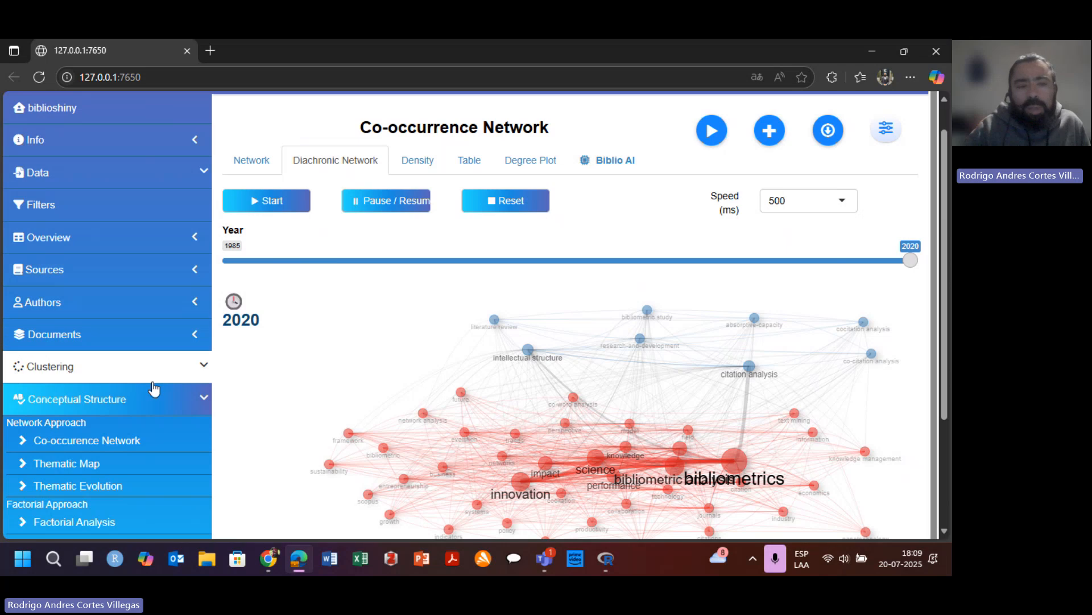
- Open the Thematic Map analysis and review its theme quadrants, word table and keyword network
scroll(118, 420, down, 1)
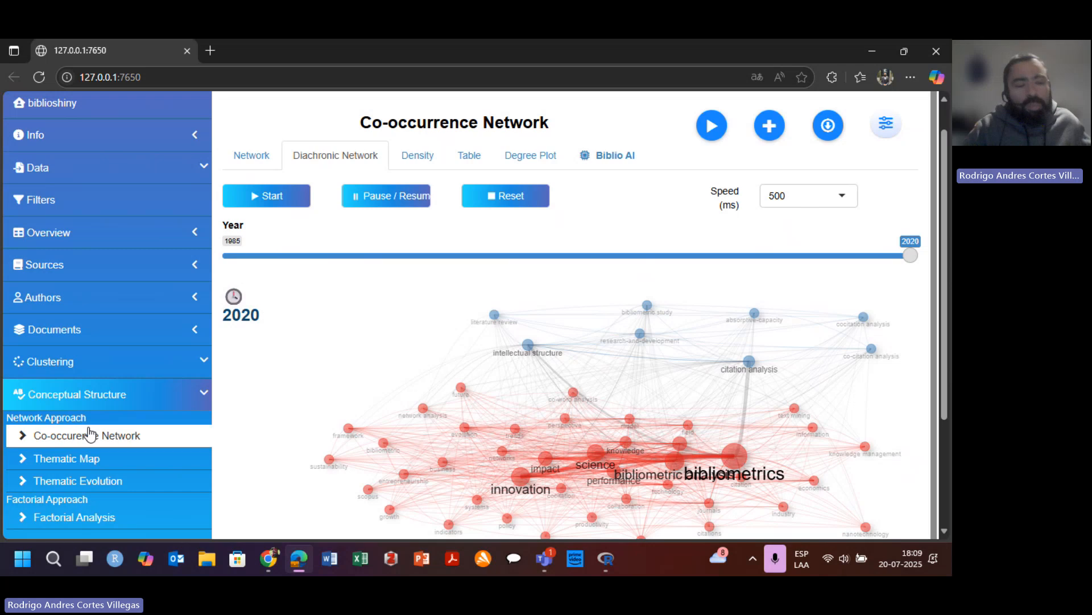
click(85, 464)
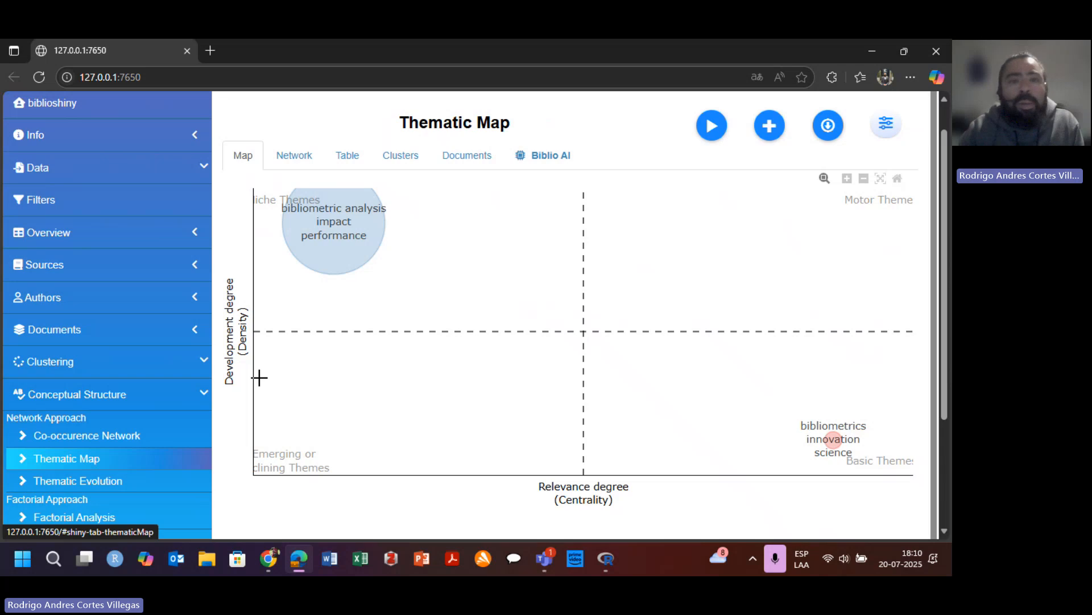
click(355, 158)
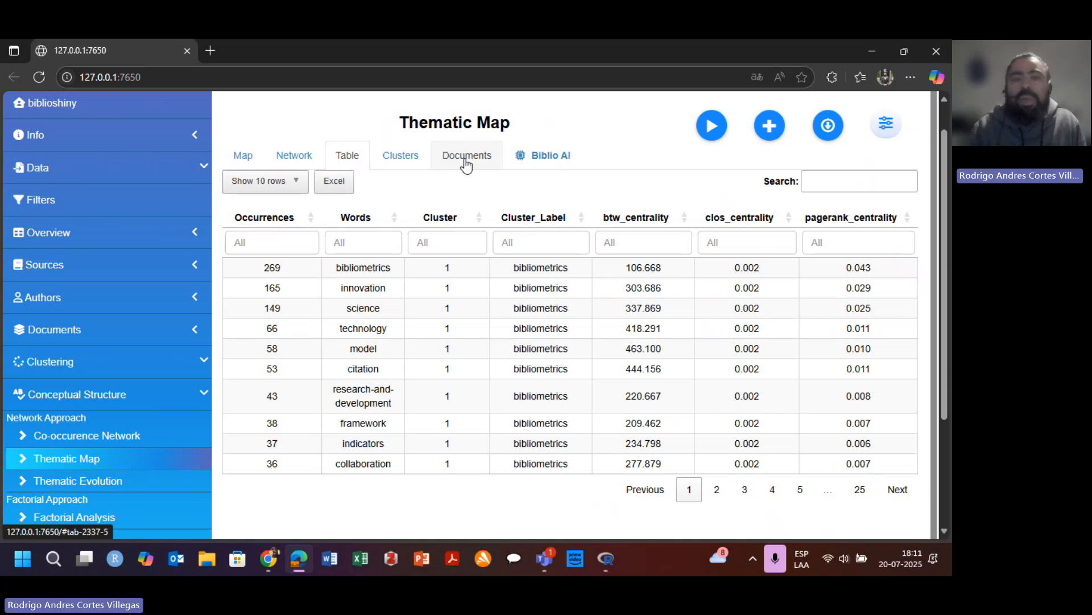
click(303, 157)
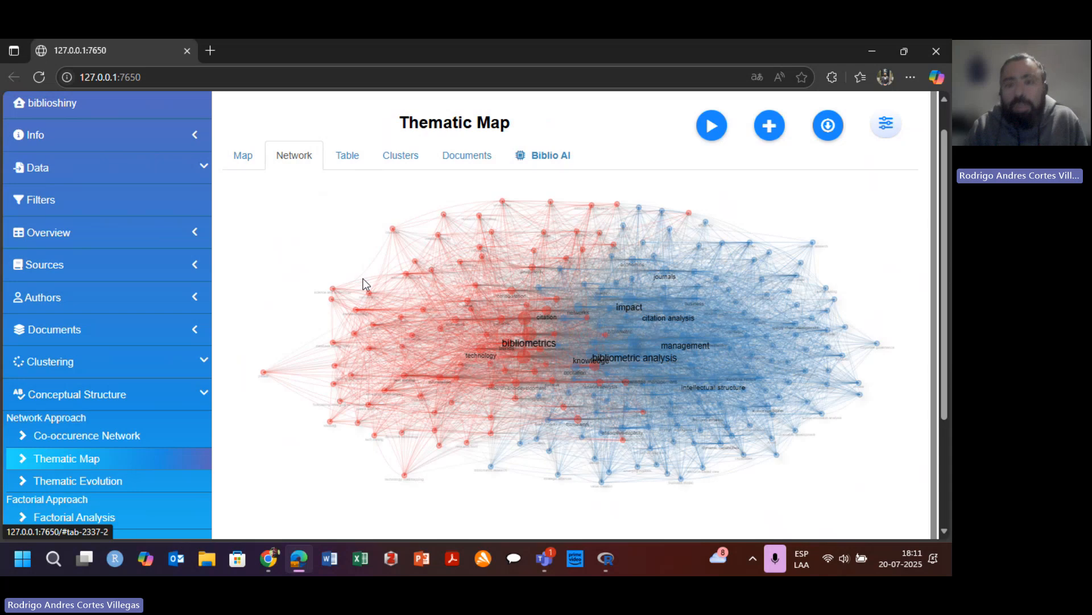
click(245, 163)
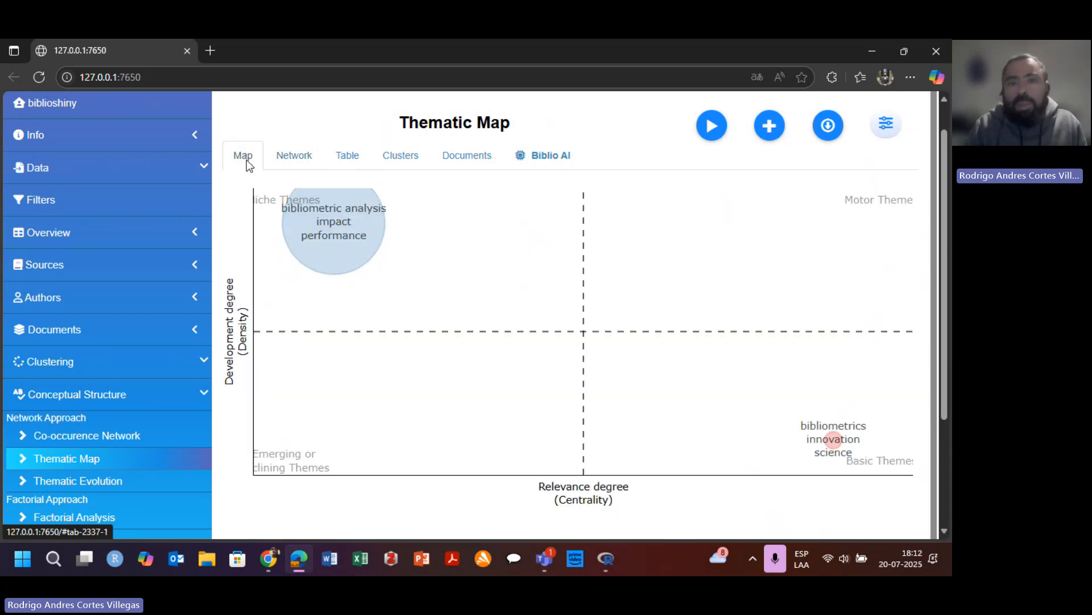
- Set the thematic map's field to Author's Keywords
click(889, 126)
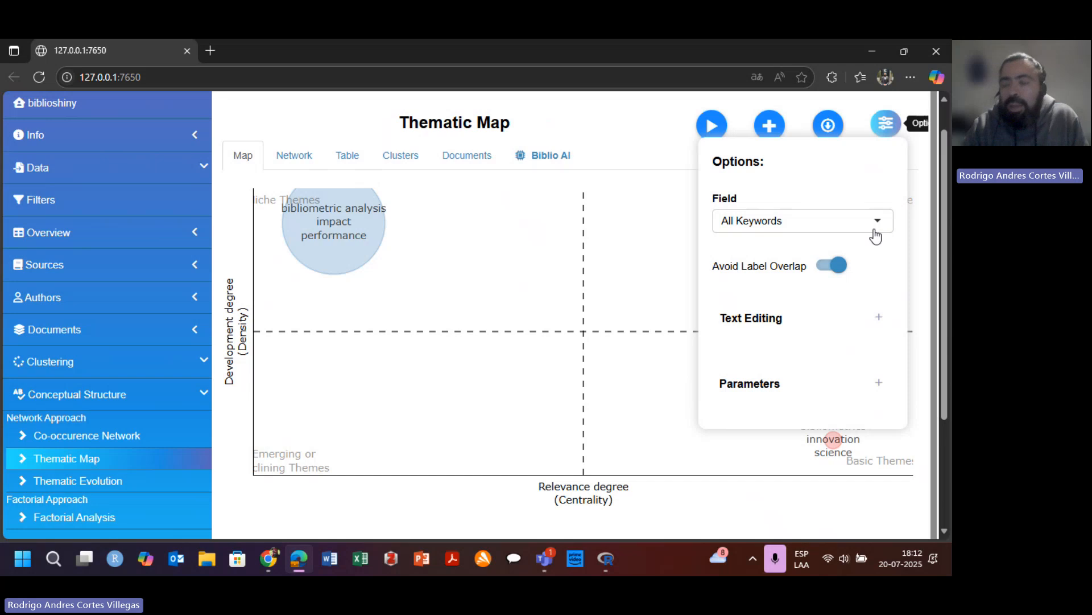
click(875, 224)
scroll(773, 310, down, 1)
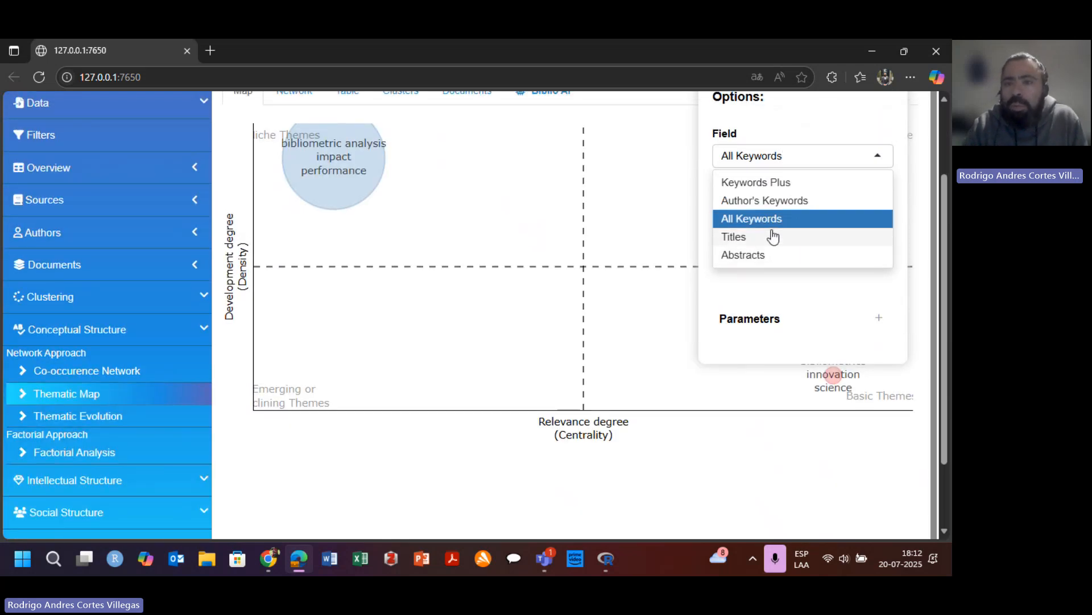
click(792, 204)
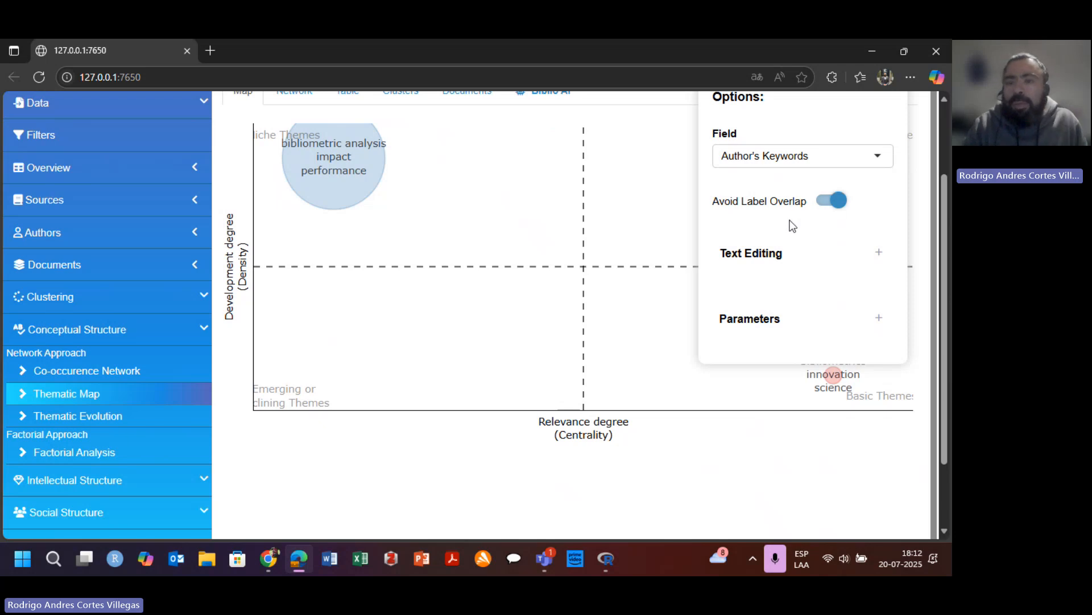
- Review the thematic map's text editing options and its parameters for words, cluster frequency, labels and community repulsion
click(878, 252)
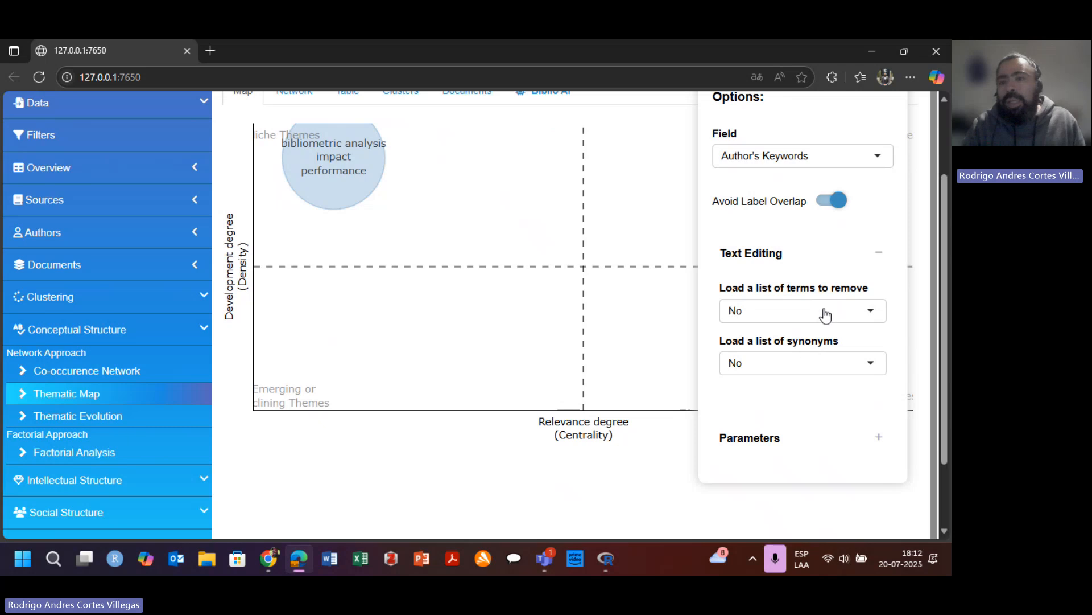
click(878, 258)
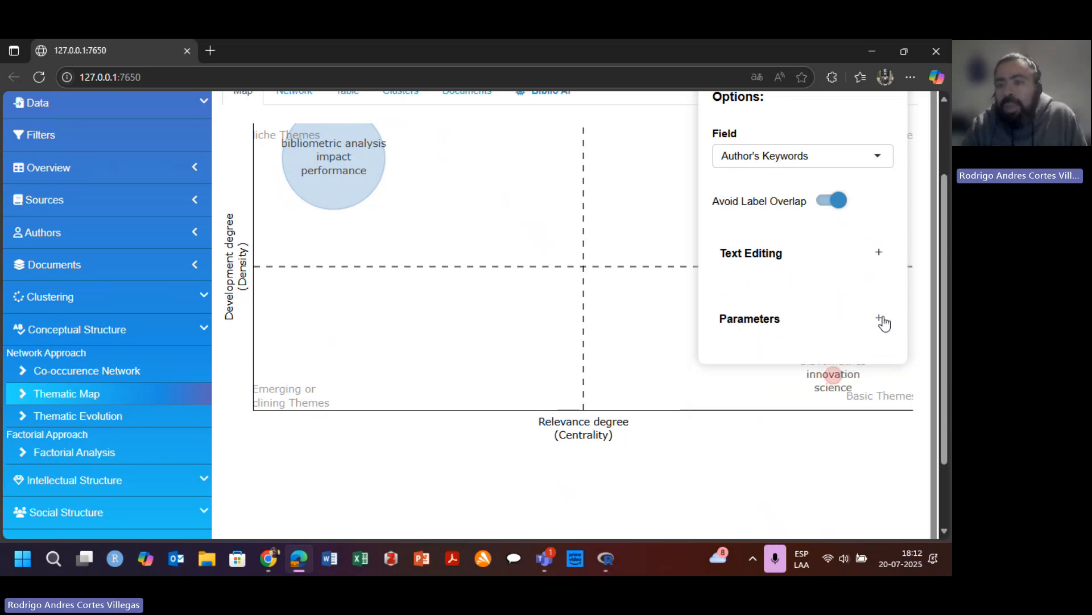
click(880, 320)
scroll(831, 359, down, 1)
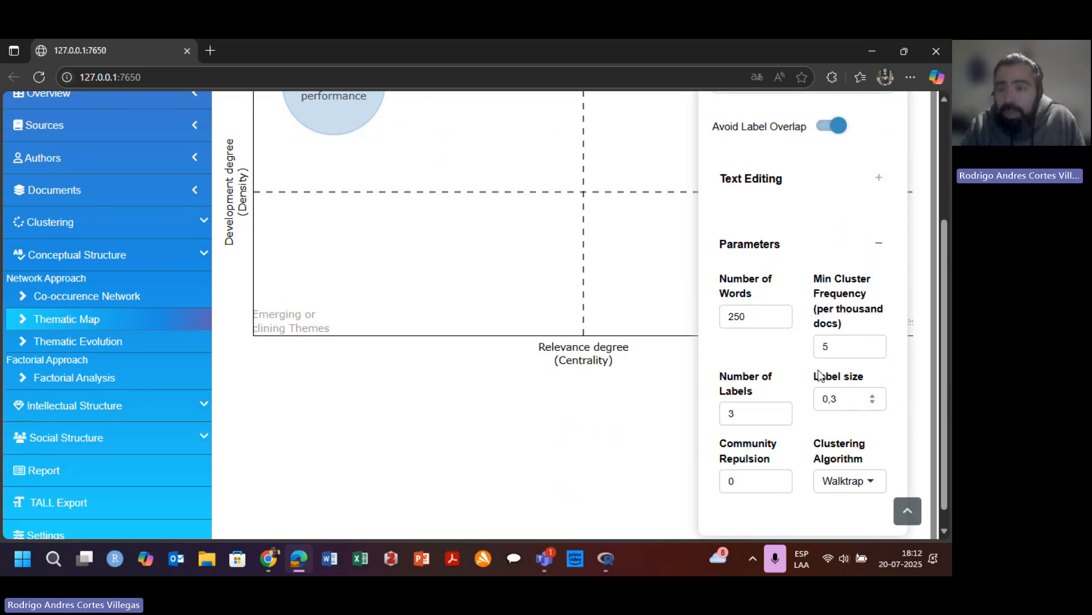
scroll(819, 375, down, 1)
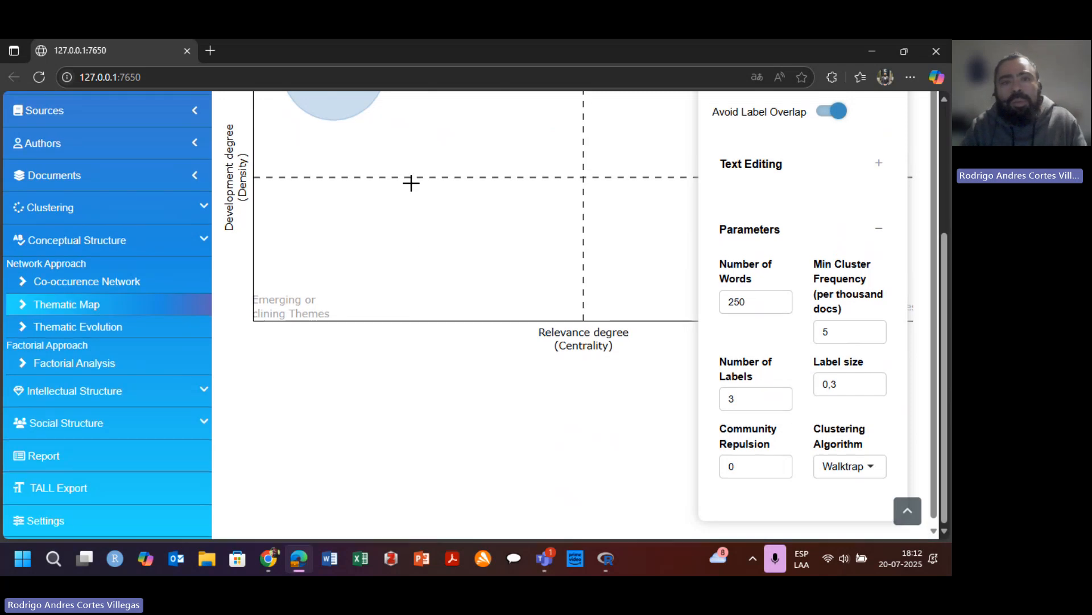
scroll(376, 211, up, 3)
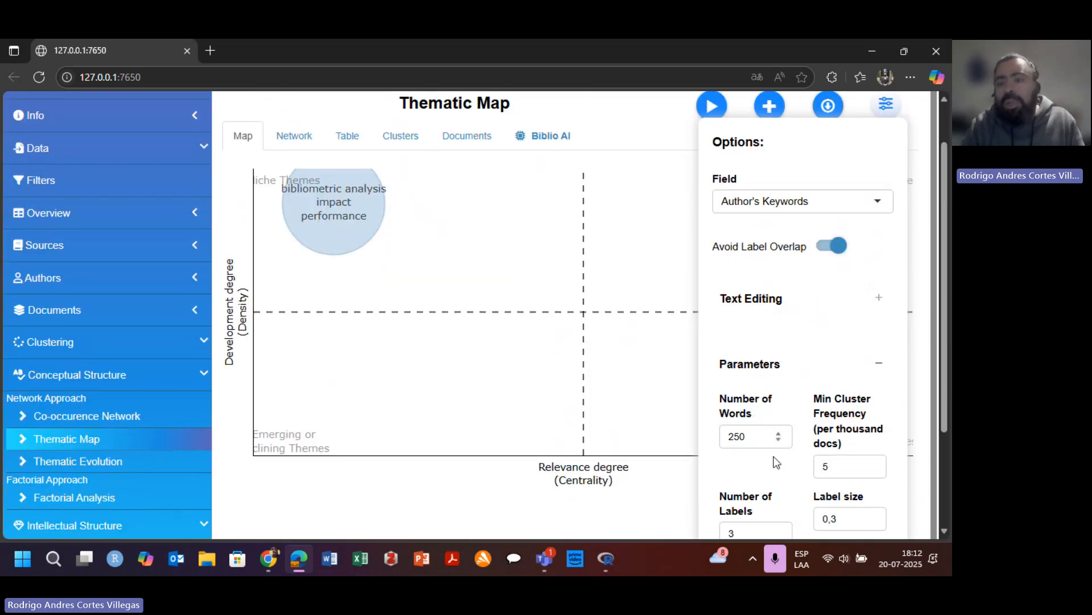
scroll(735, 445, down, 3)
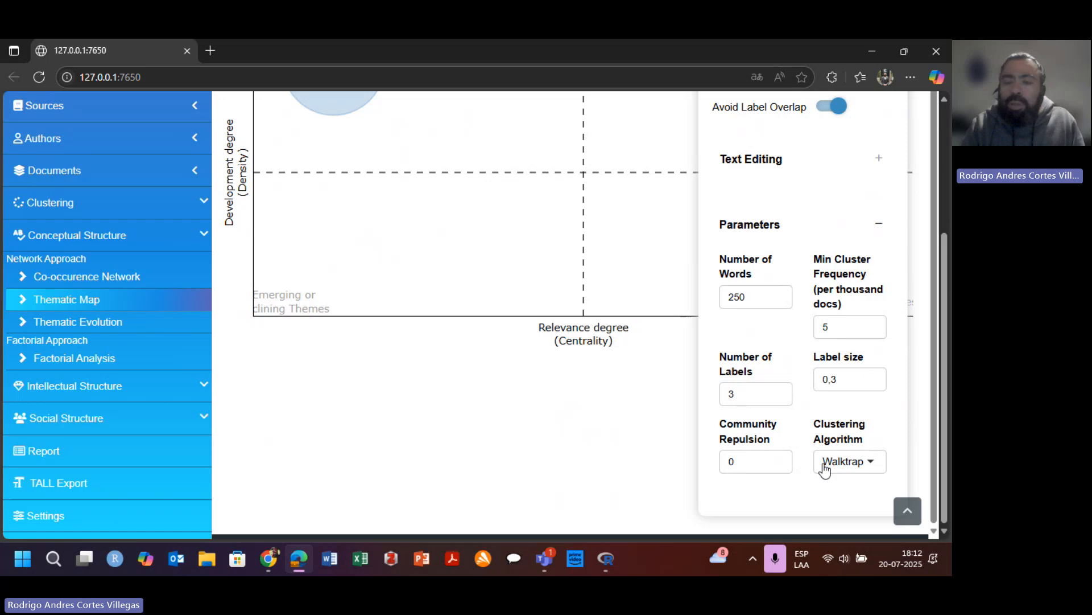
- Set the thematic map's clustering algorithm to Leading Eigenvalues and run the analysis
click(871, 462)
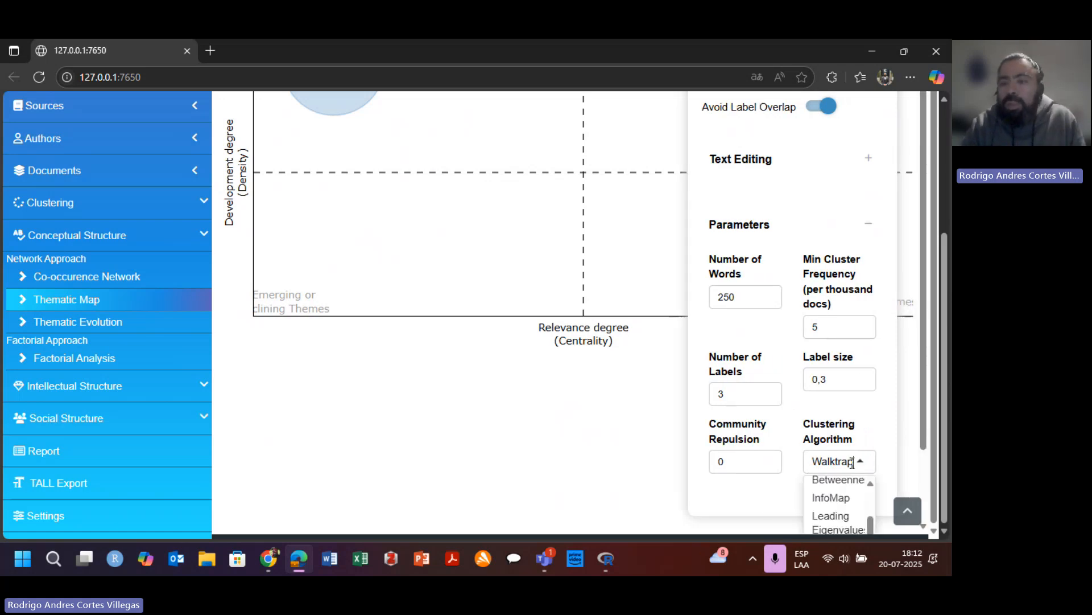
scroll(848, 464, down, 2)
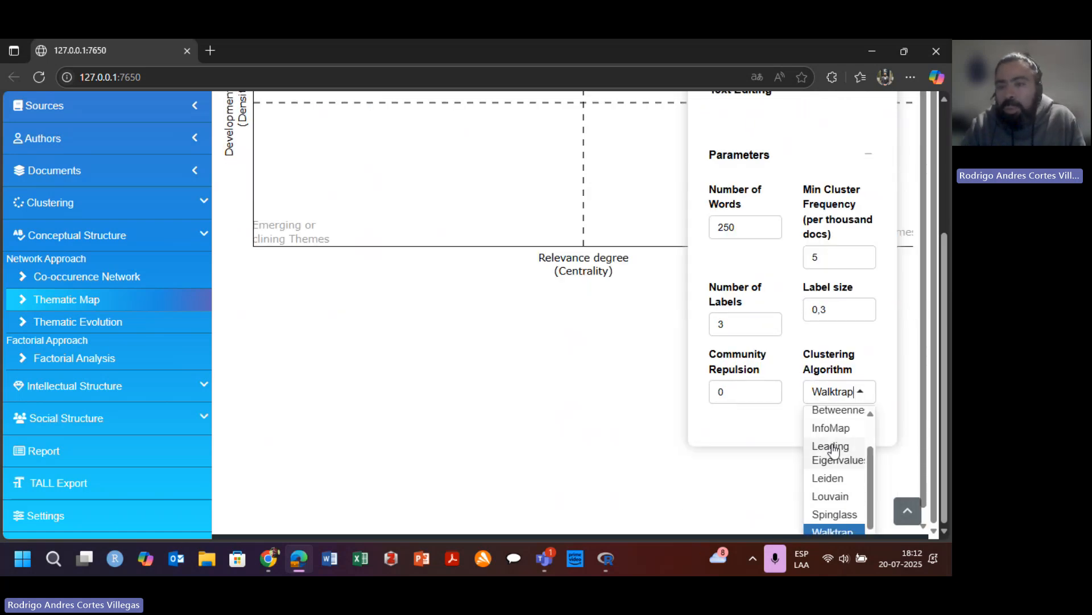
click(841, 455)
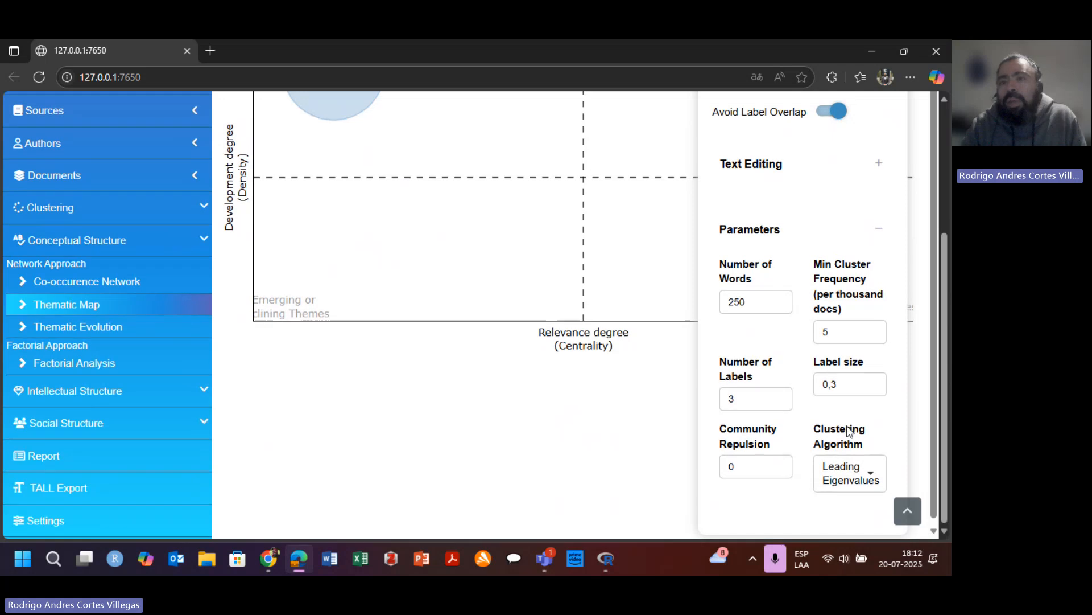
scroll(897, 347, up, 3)
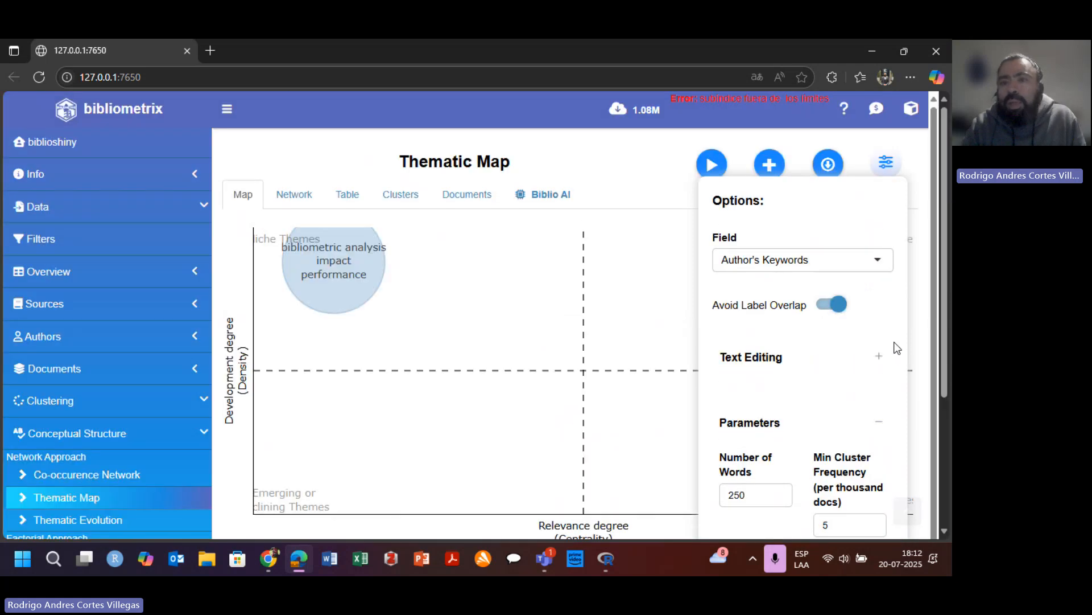
click(718, 165)
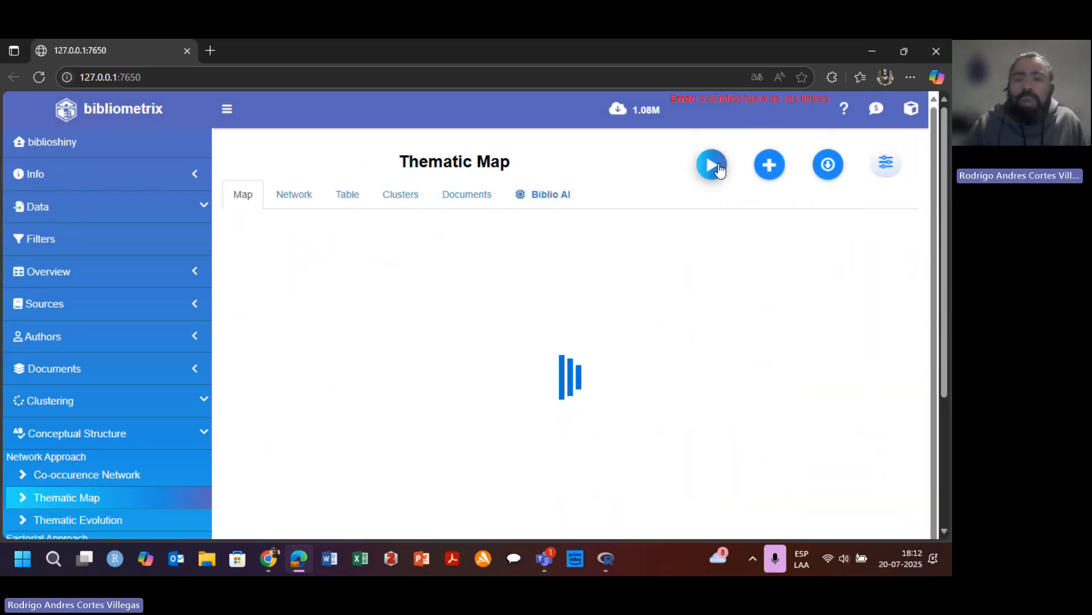
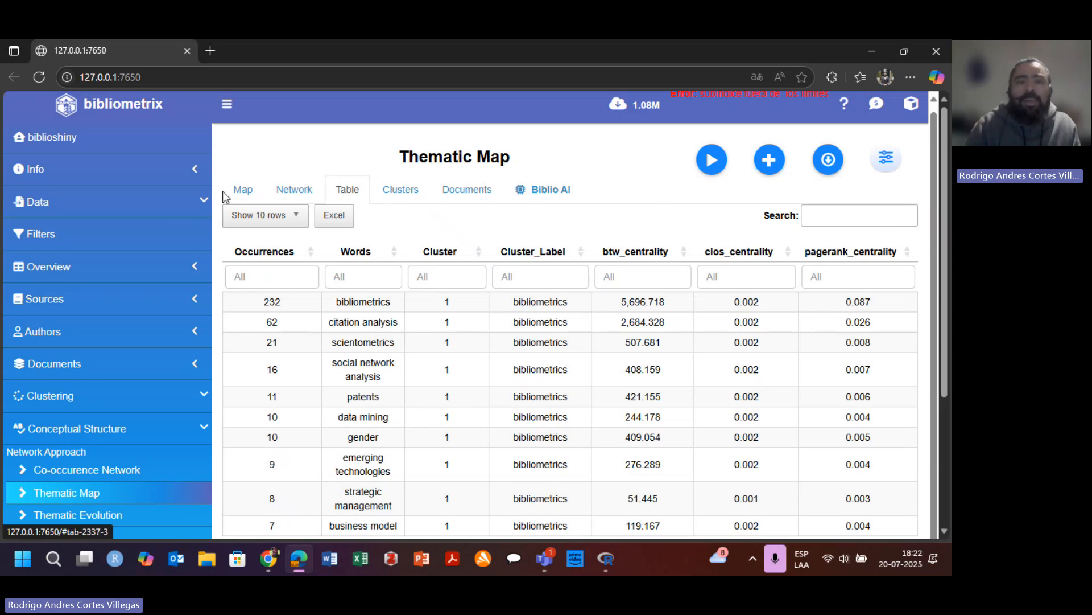
- Examine the thematic map's keyword network around the bibliometrics and bibliometric analysis nodes
click(260, 195)
click(287, 196)
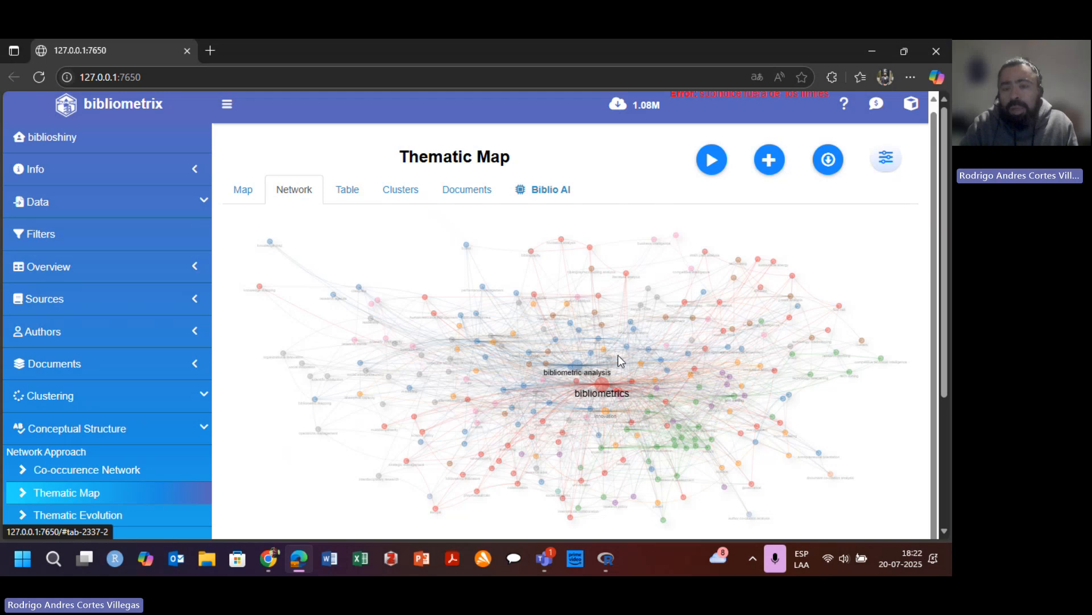
drag(618, 355, 615, 325)
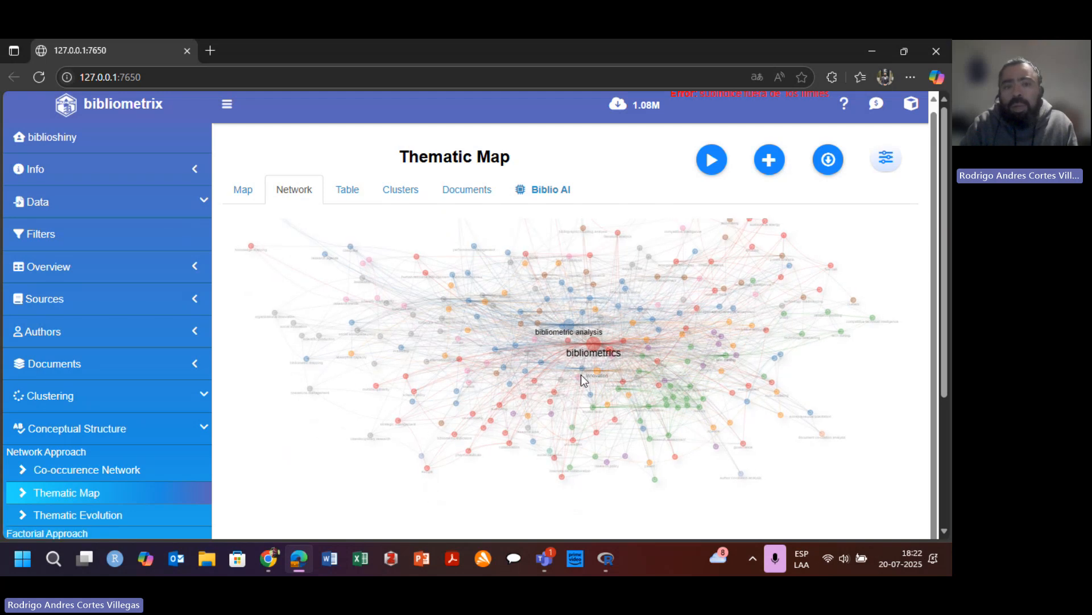
drag(582, 376, 566, 420)
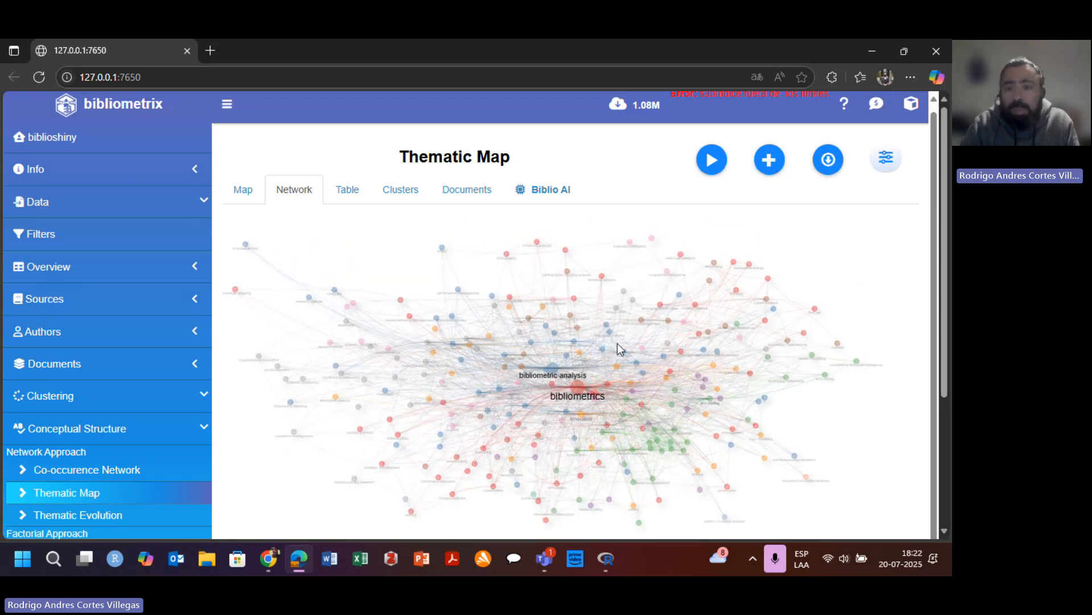
drag(617, 343, 650, 356)
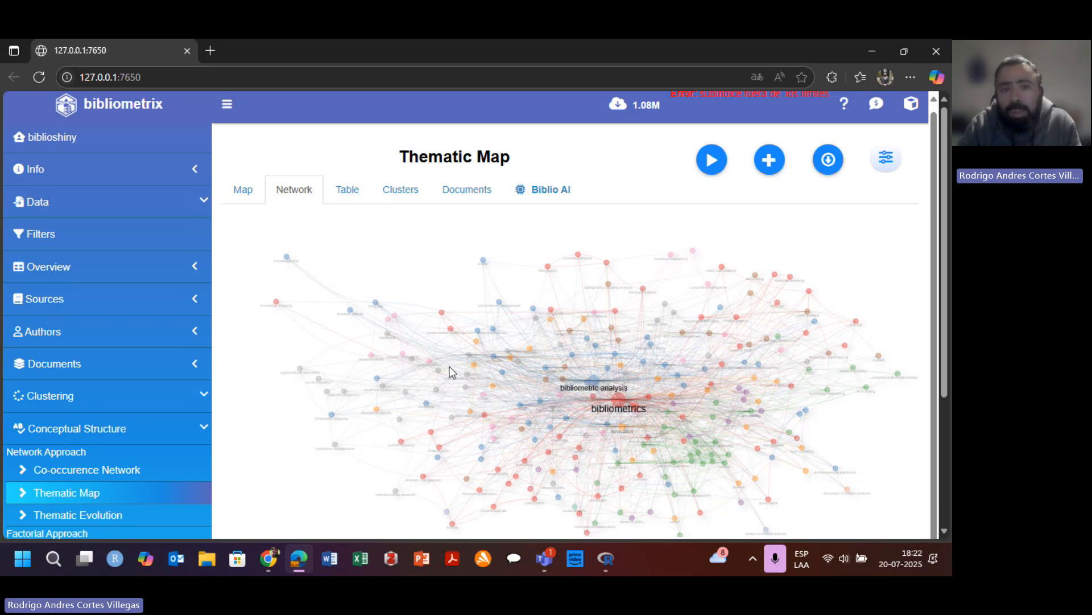
- Review the thematic map's cluster centrality and density table and its list of associated documents
click(407, 206)
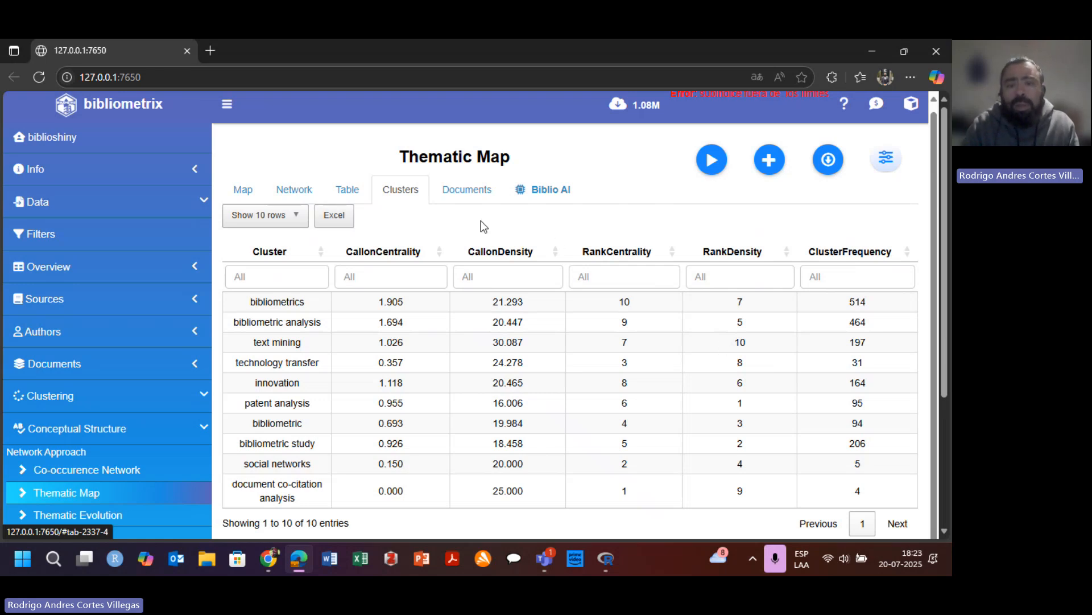
click(474, 191)
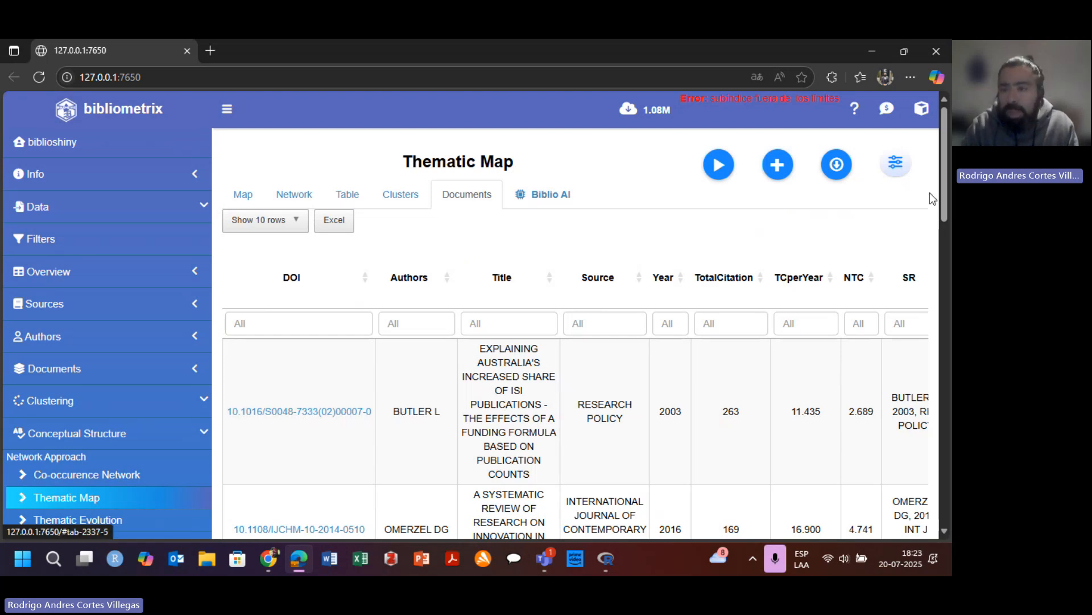
click(898, 165)
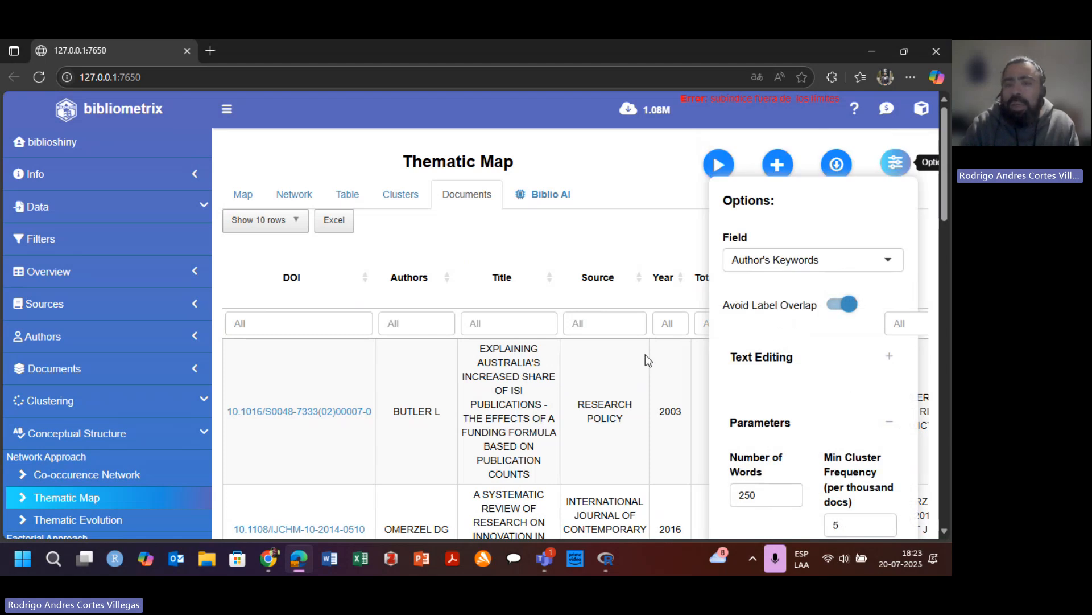
click(650, 185)
scroll(450, 384, down, 1)
scroll(450, 384, down, 1)
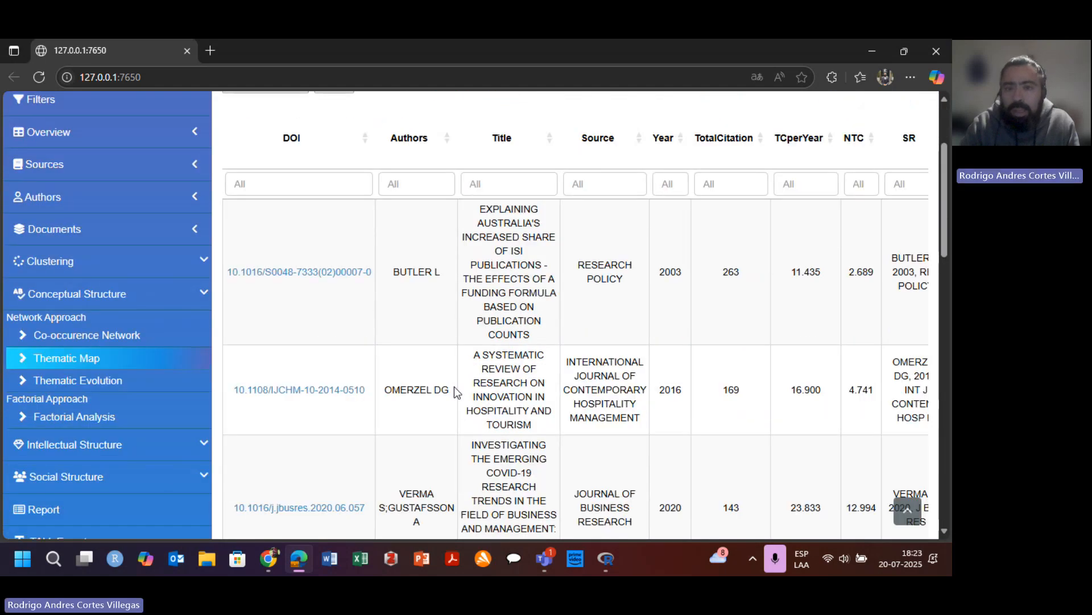
scroll(454, 387, up, 2)
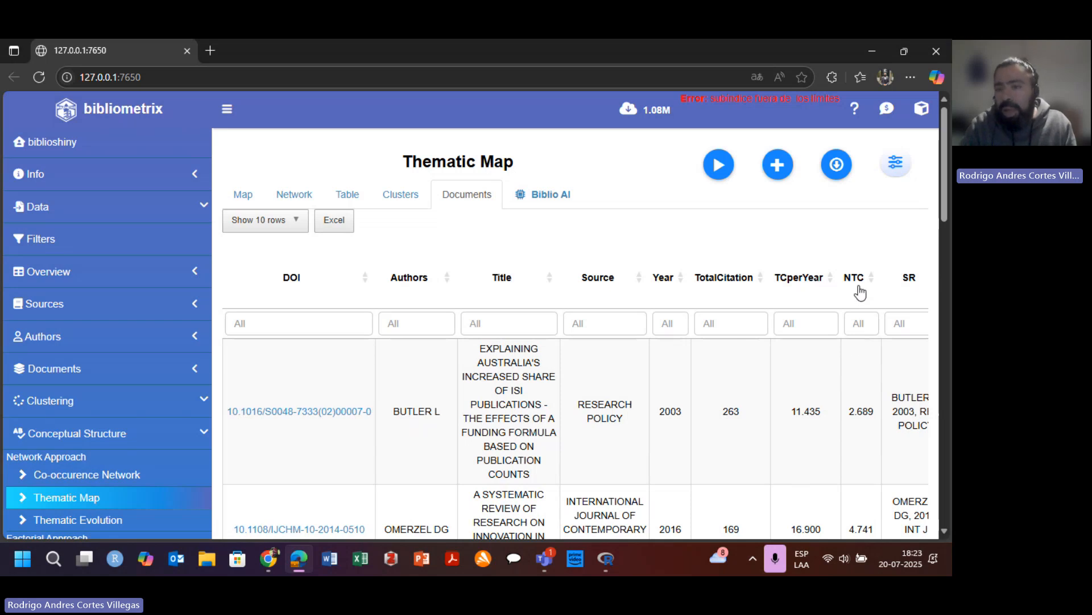
- Sort the thematic map's documents by SR, and by TCperYear in descending order
drag(892, 397, 923, 399)
click(911, 278)
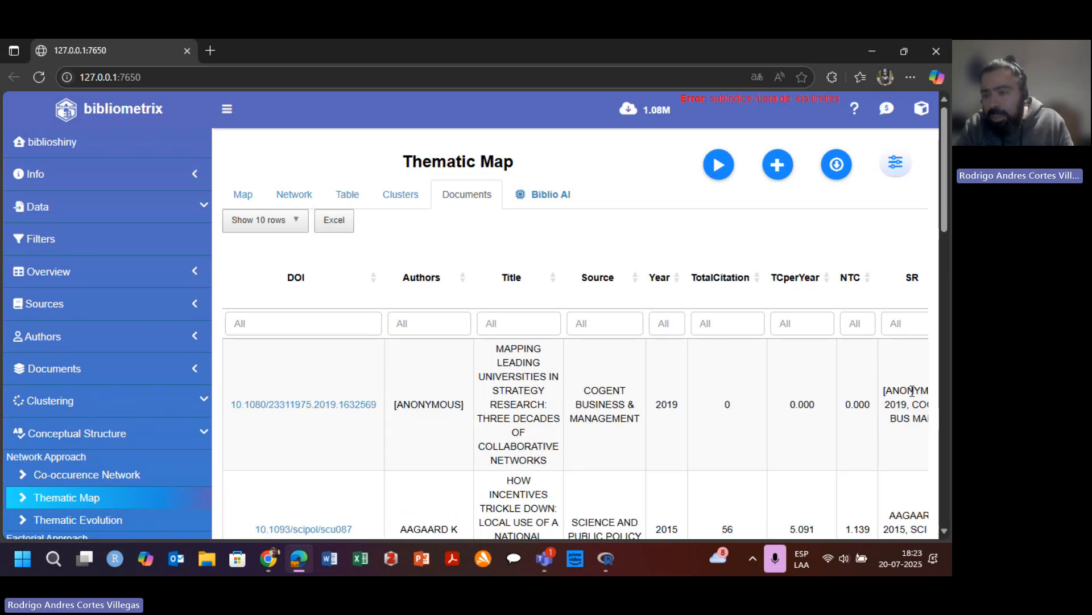
scroll(916, 415, down, 3)
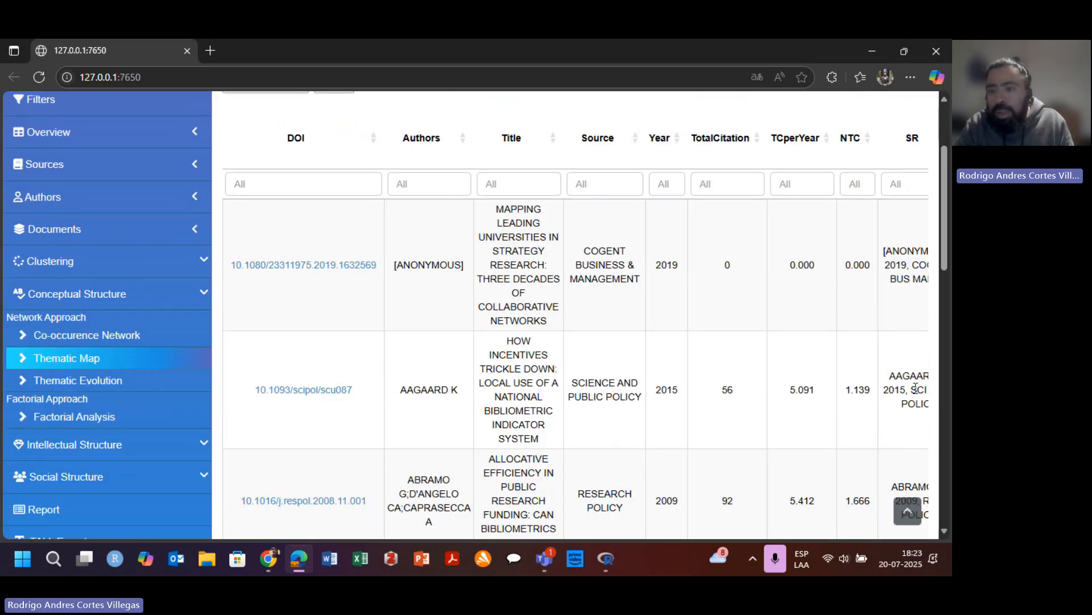
scroll(542, 359, up, 3)
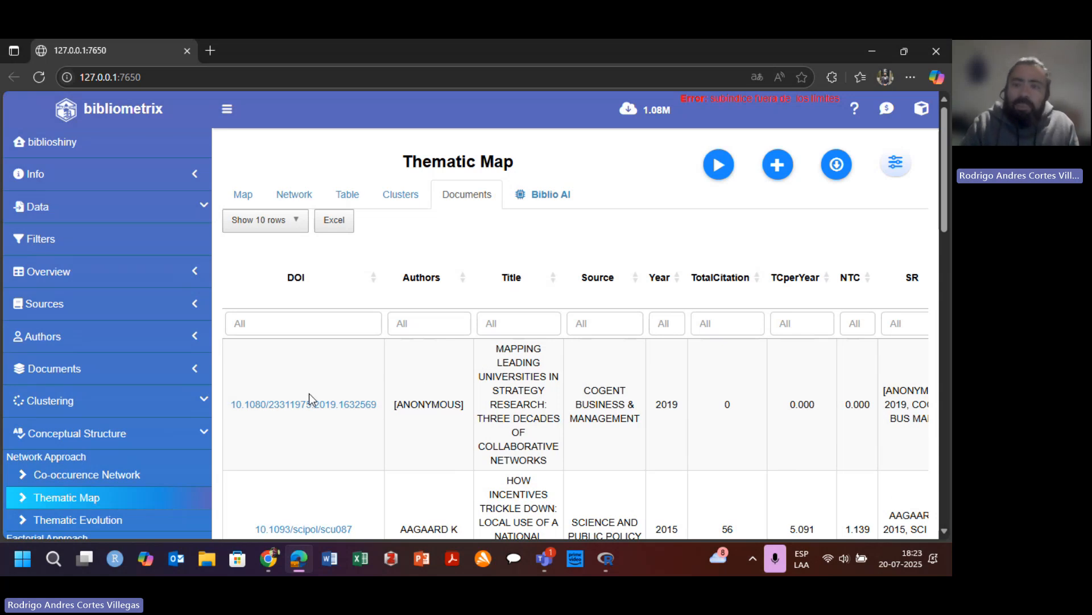
click(809, 281)
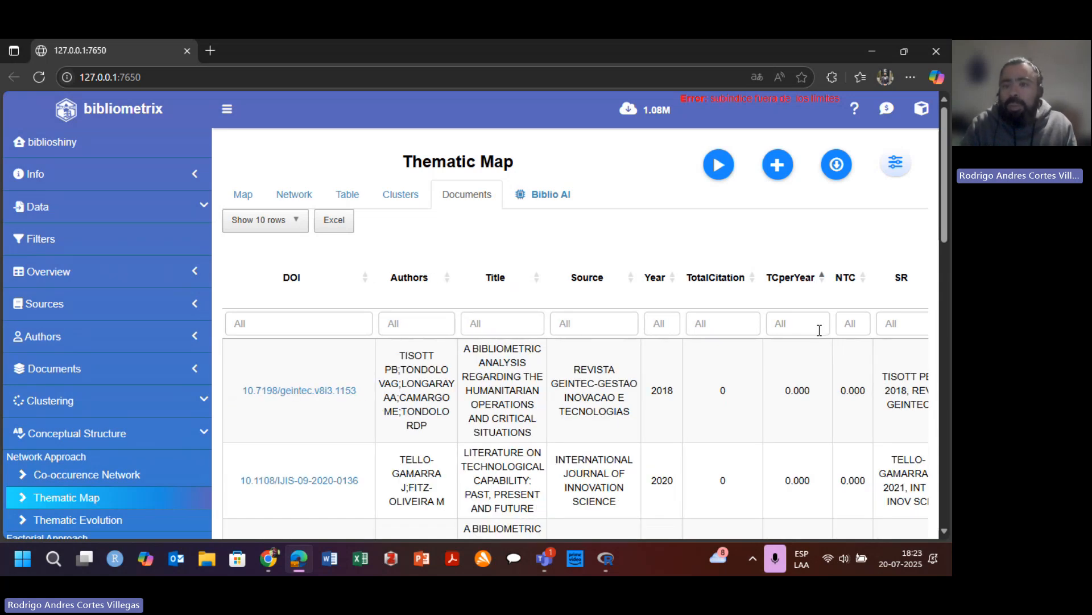
click(823, 288)
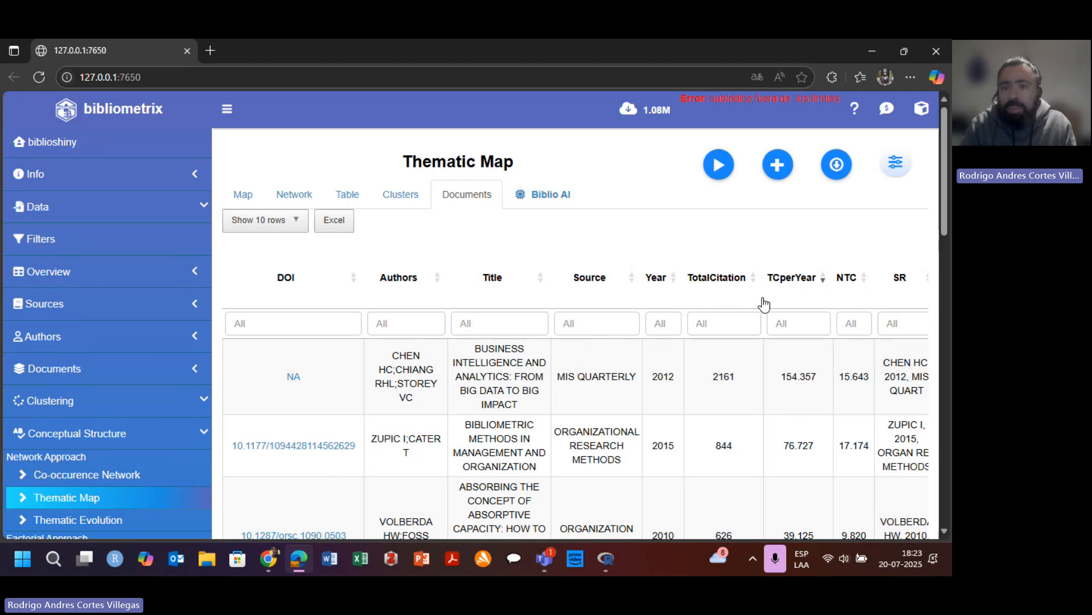
- Sort the thematic map's documents by NTC in descending order and review the highest-ranked entries
click(865, 288)
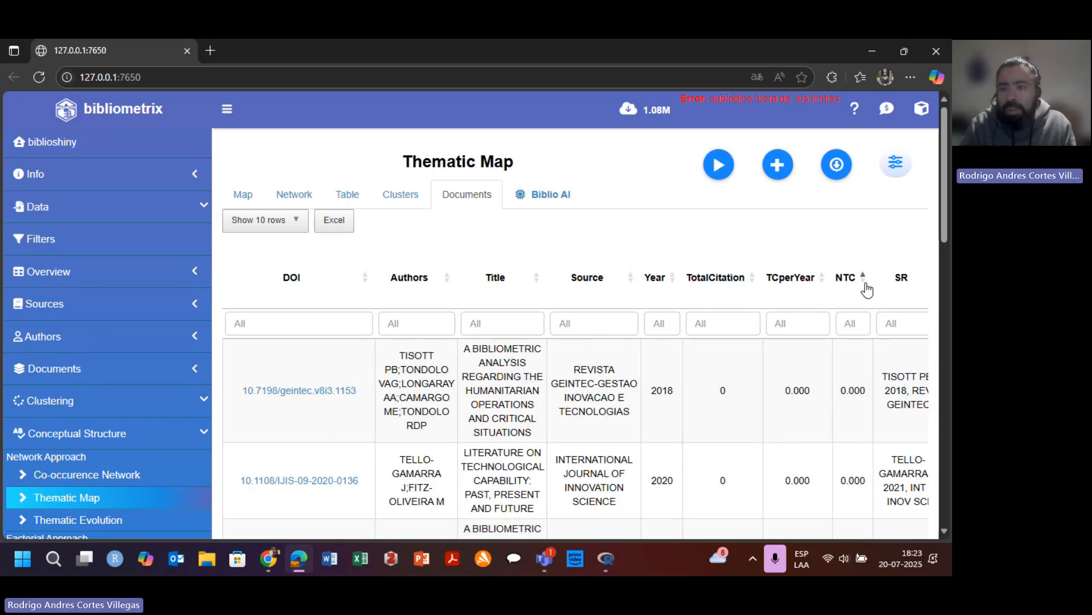
click(864, 288)
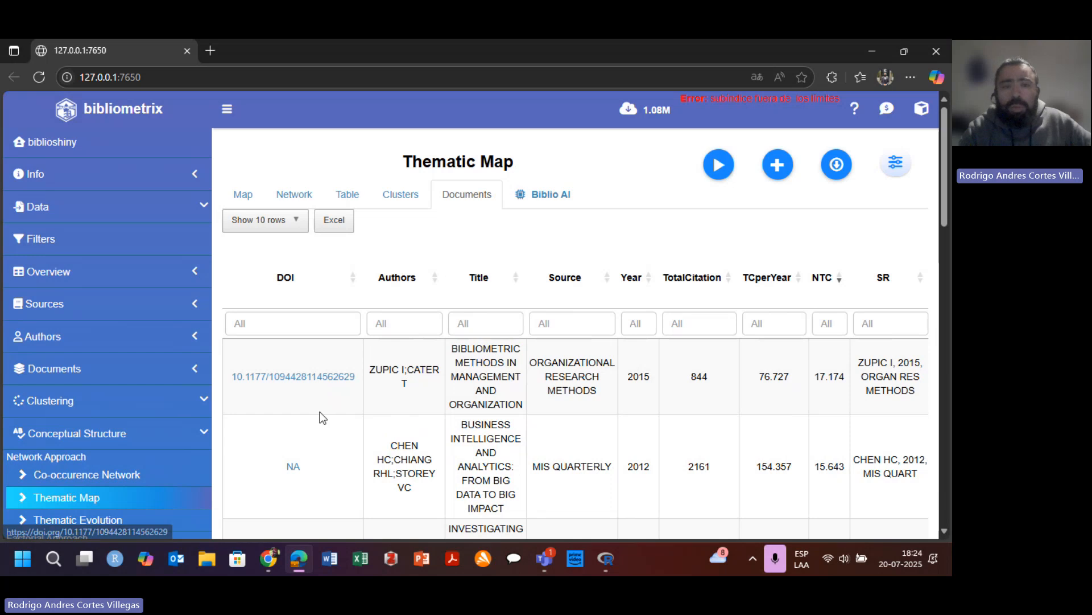
scroll(320, 415, down, 2)
scroll(321, 417, down, 2)
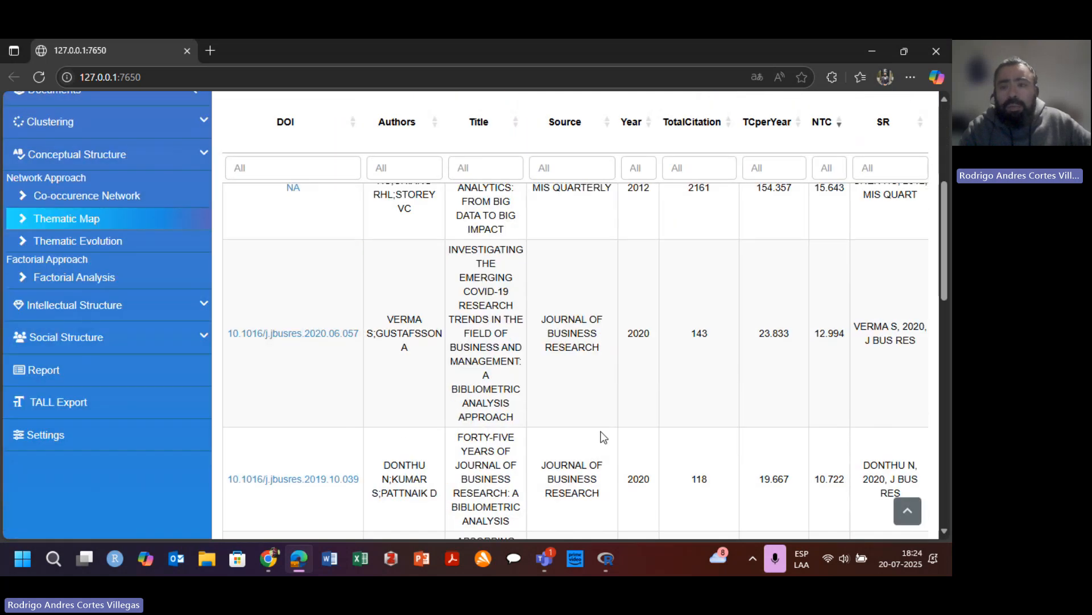
scroll(824, 257, up, 3)
scroll(552, 383, down, 1)
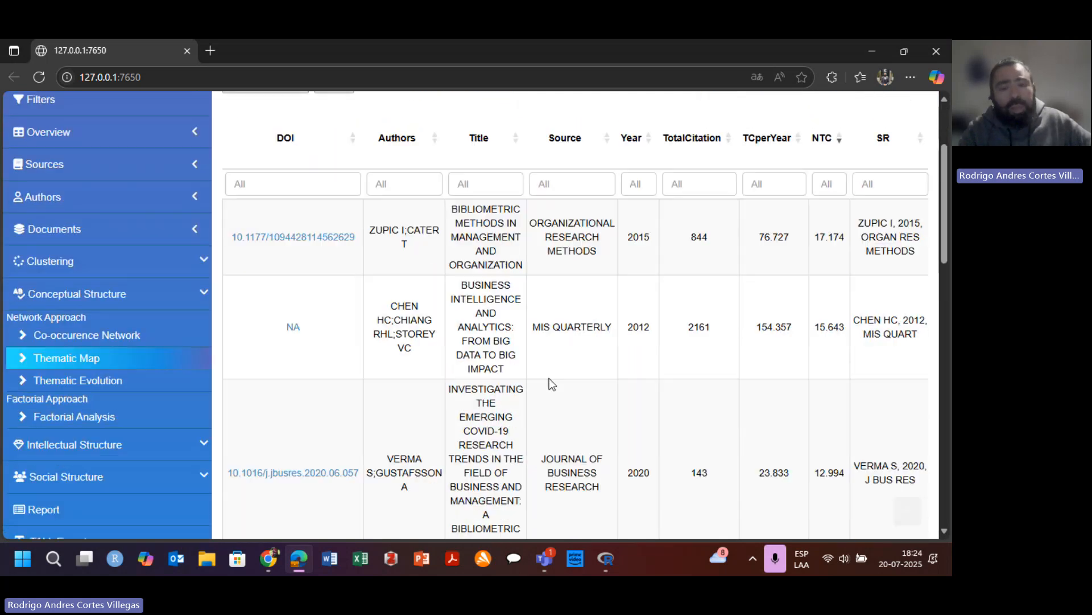
scroll(551, 383, up, 2)
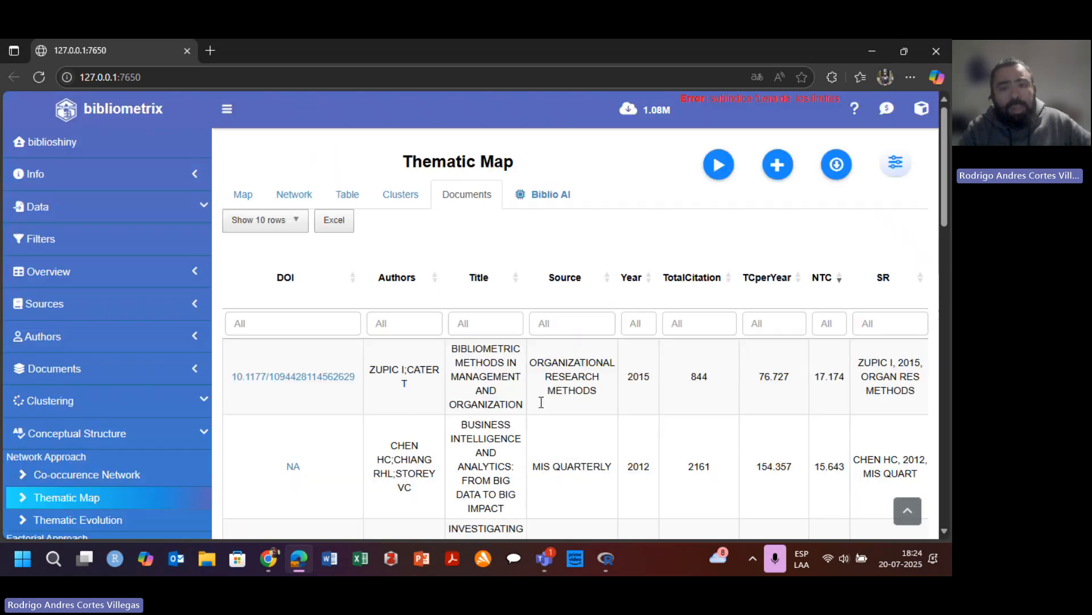
- Review the bibliometrics theme's words on the map, the keyword network and the field choices, keeping Author's Keywords
click(241, 197)
mouse_move(858, 333)
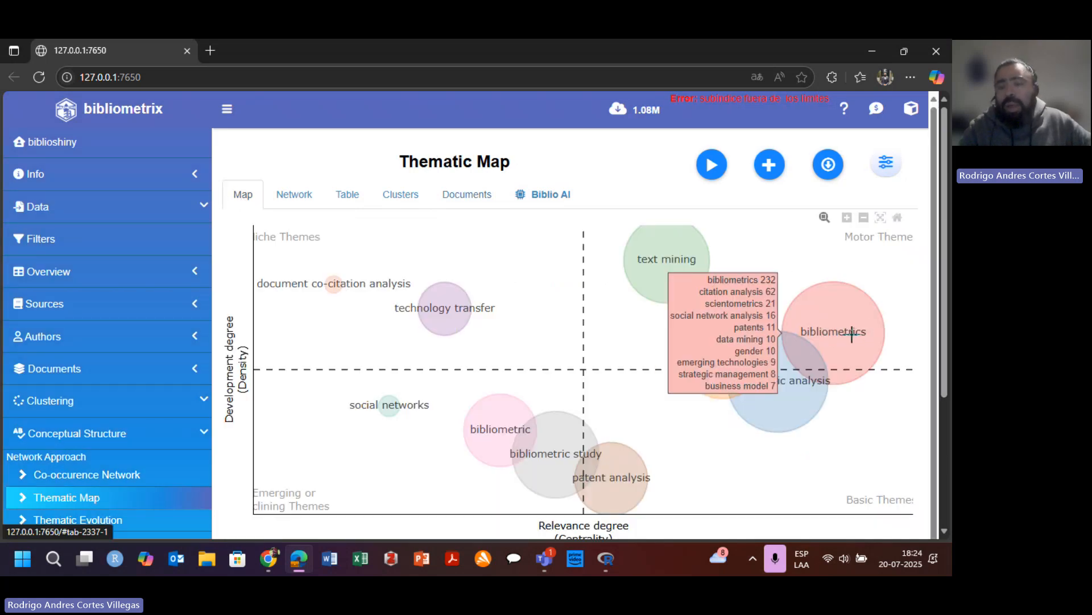
click(294, 196)
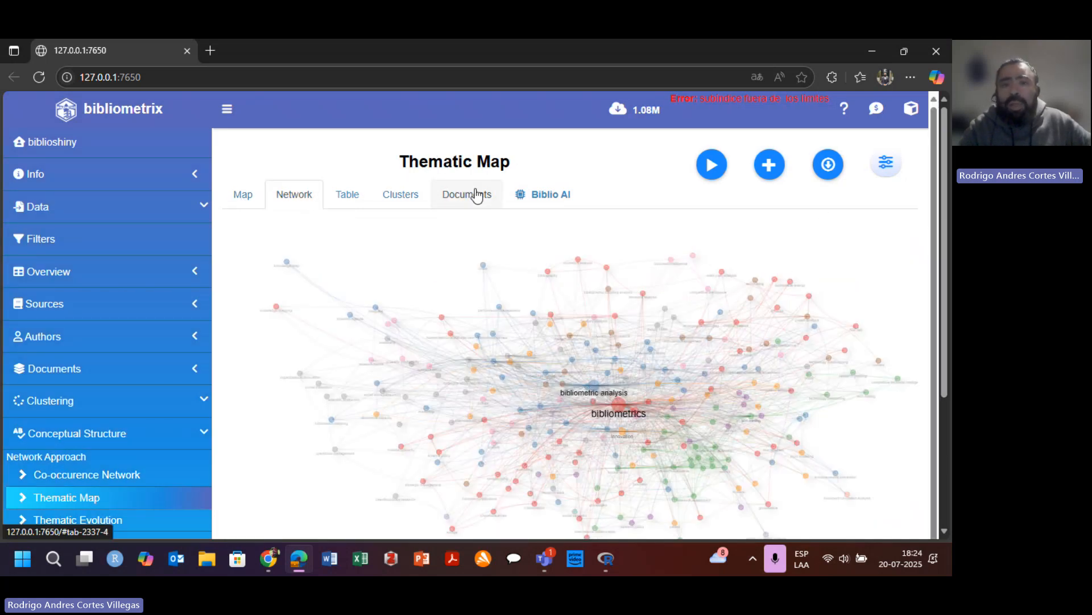
click(885, 162)
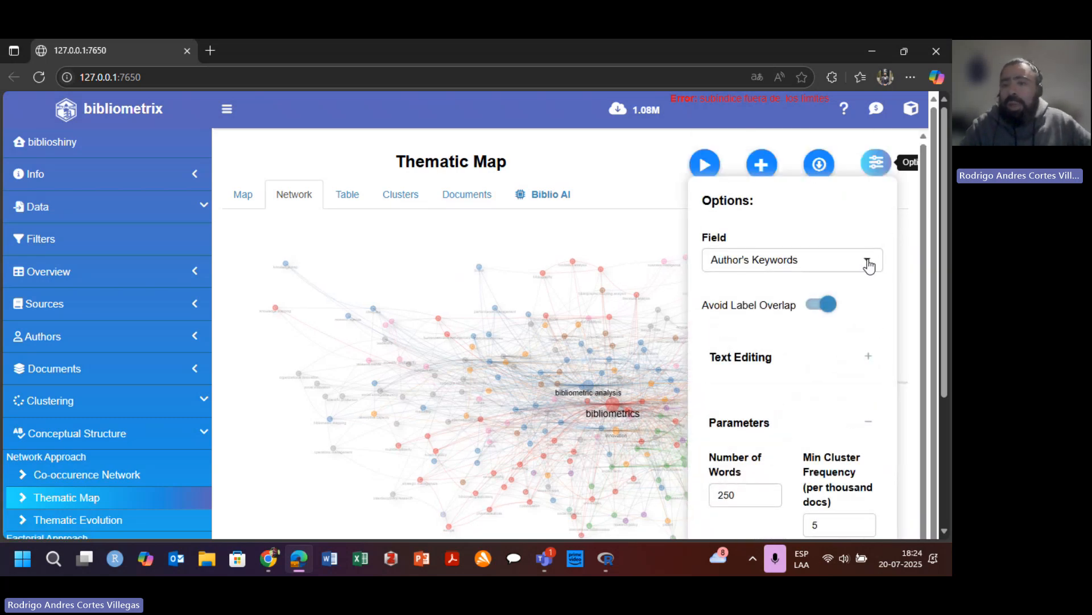
click(869, 259)
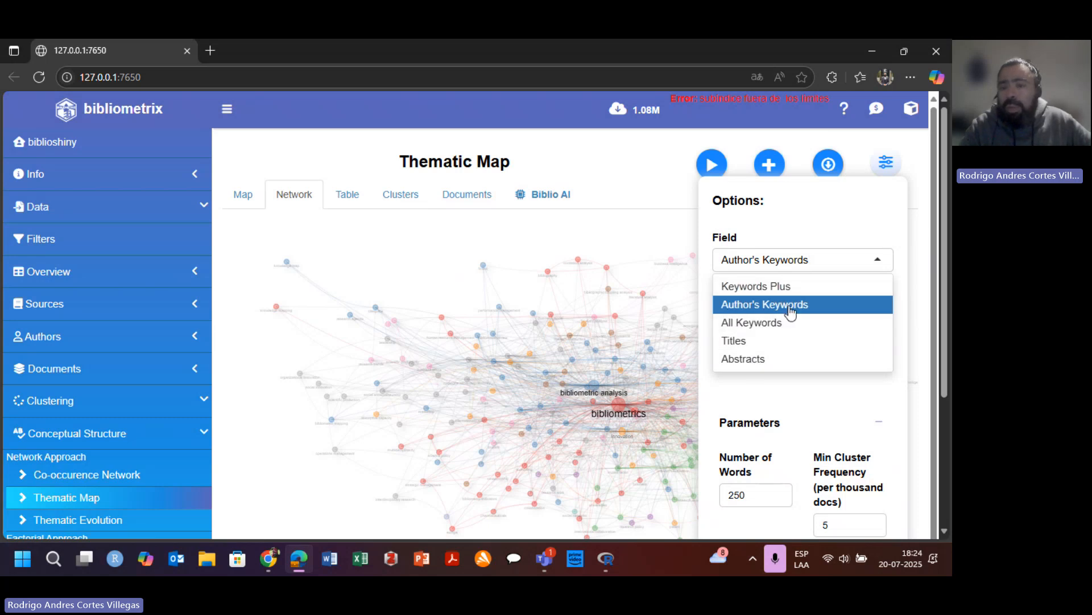
click(766, 306)
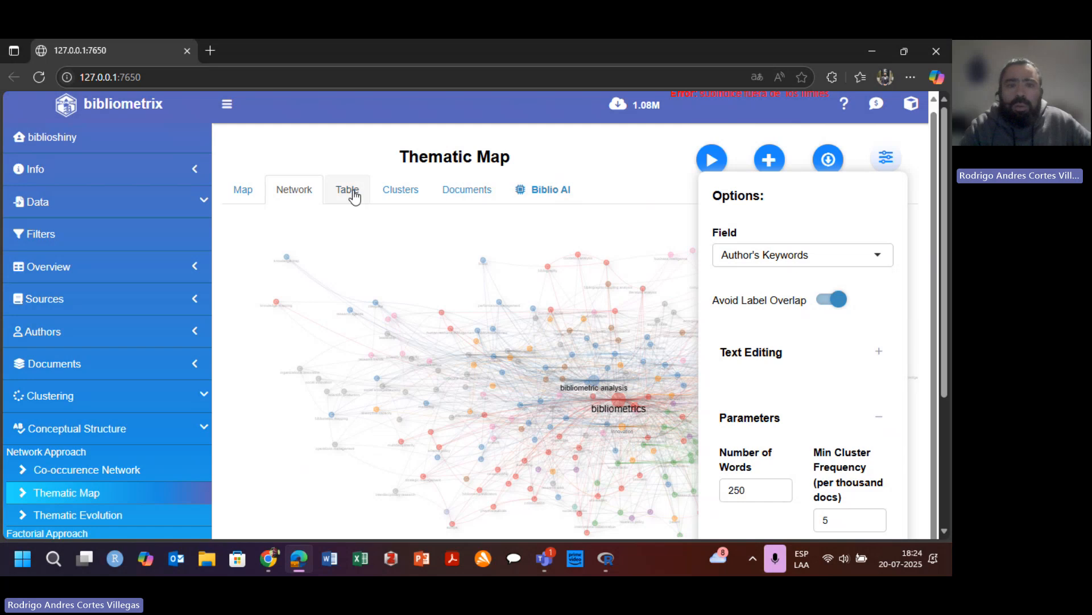
- Review the thematic map's word table, cluster metrics and document list, and return to the quadrant map
click(354, 191)
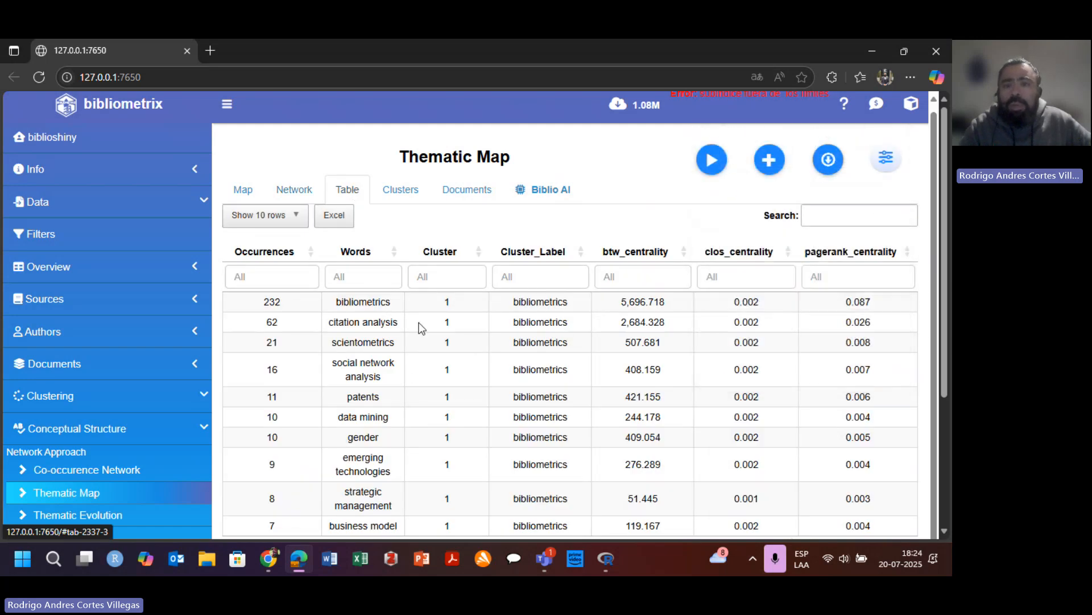
scroll(297, 310, down, 3)
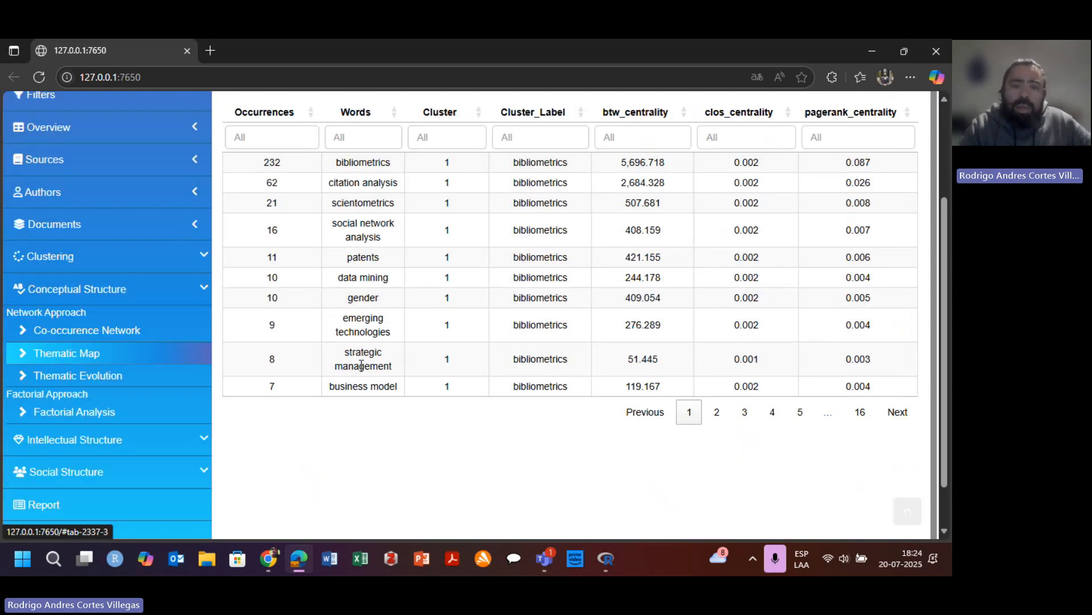
scroll(364, 378, up, 3)
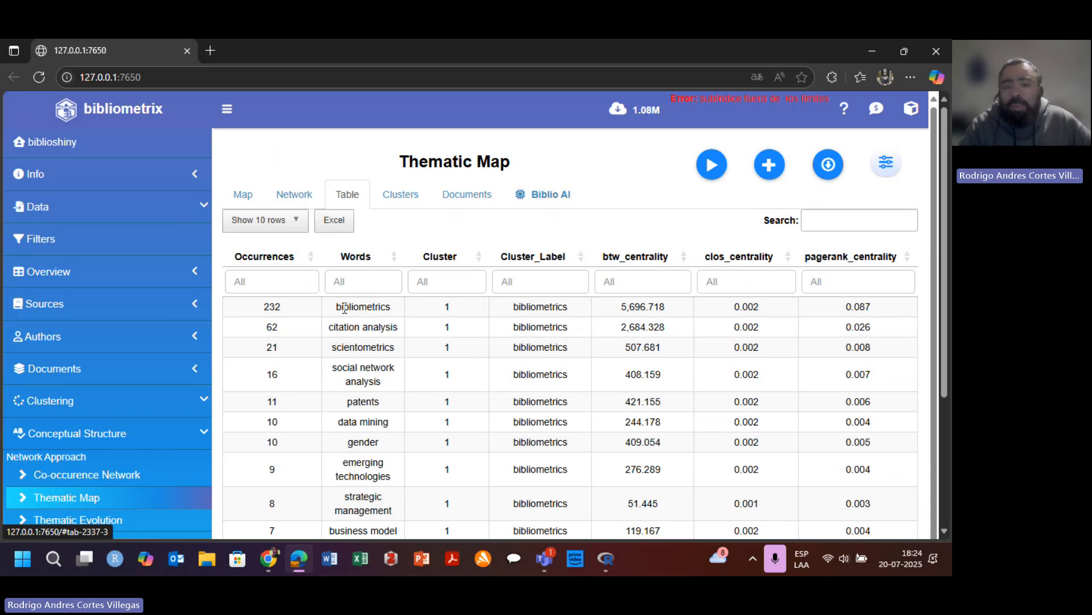
click(407, 197)
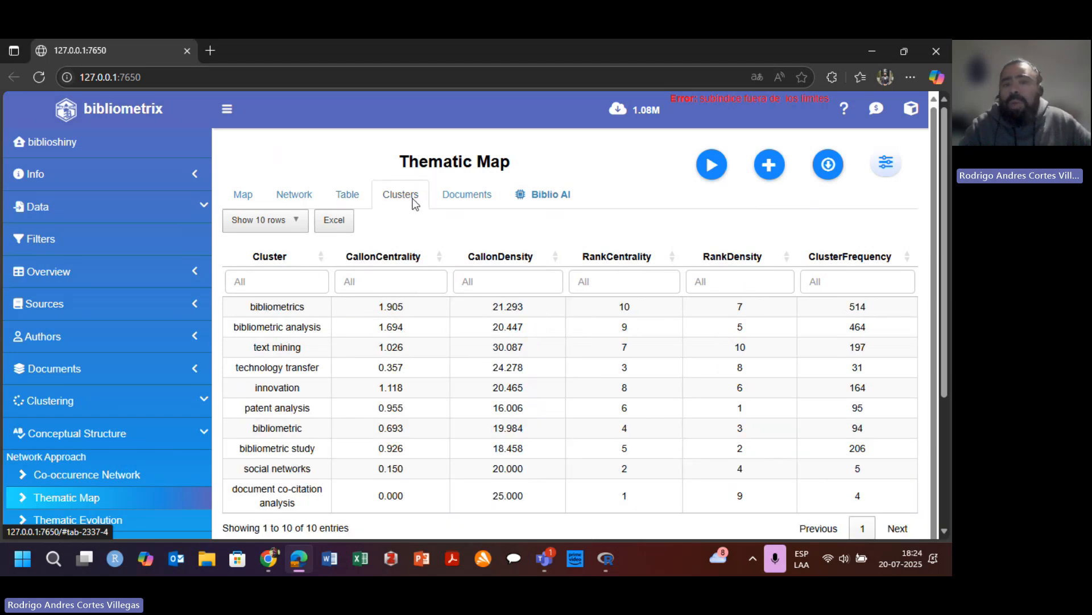
click(459, 200)
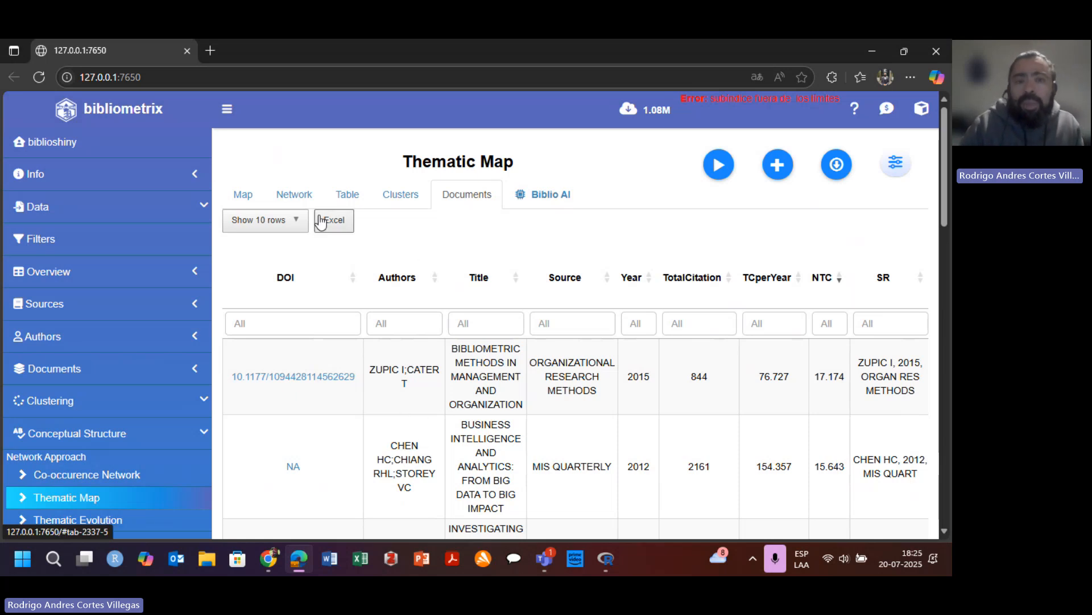
click(248, 204)
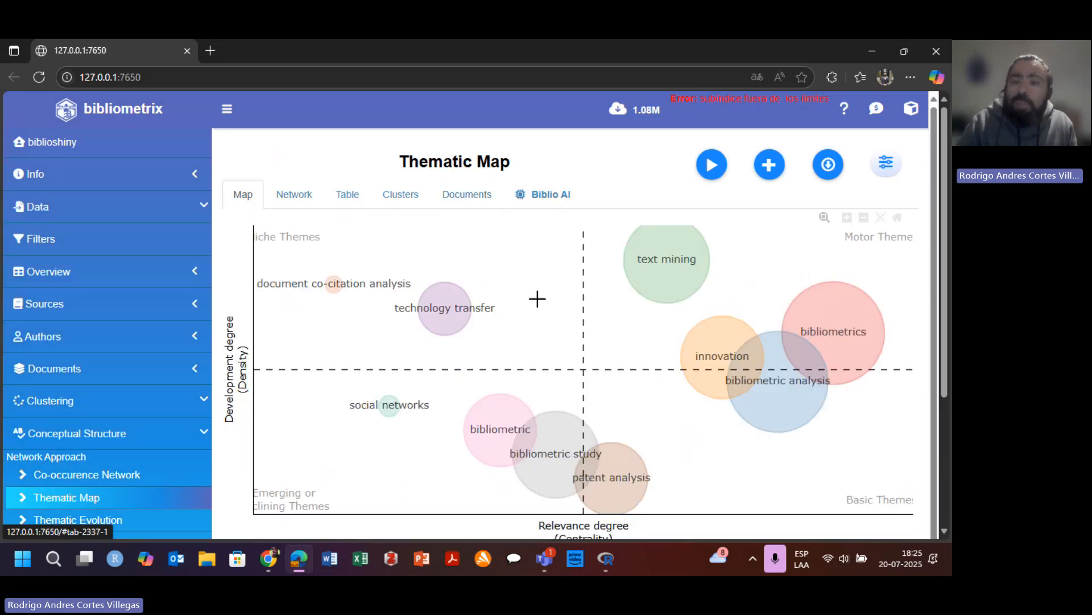
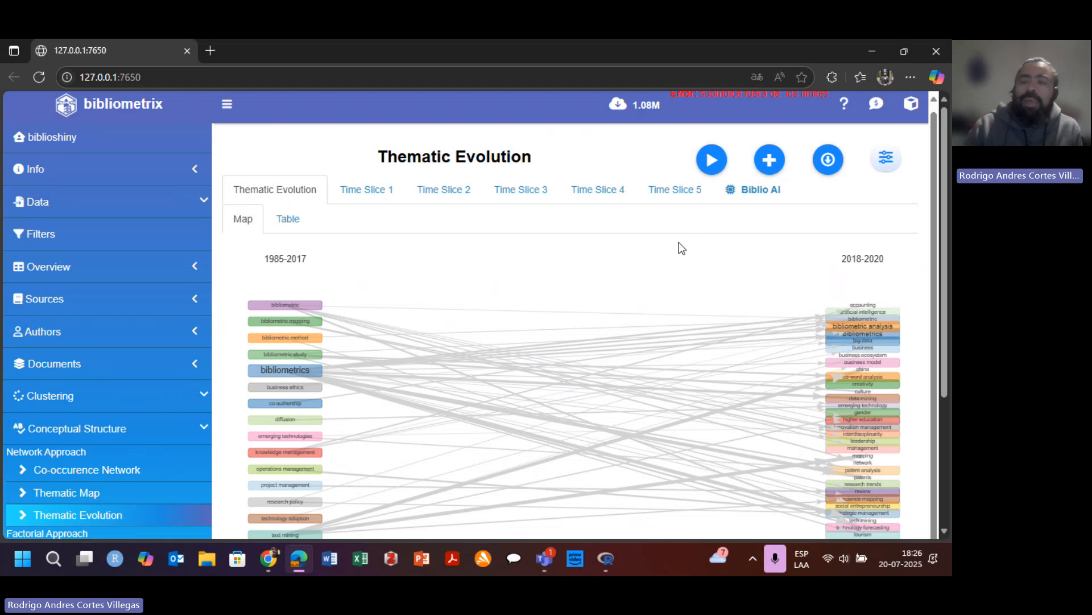
- Review the thematic evolution's field choices and text editing options, keeping Author's Keywords as the field
click(888, 160)
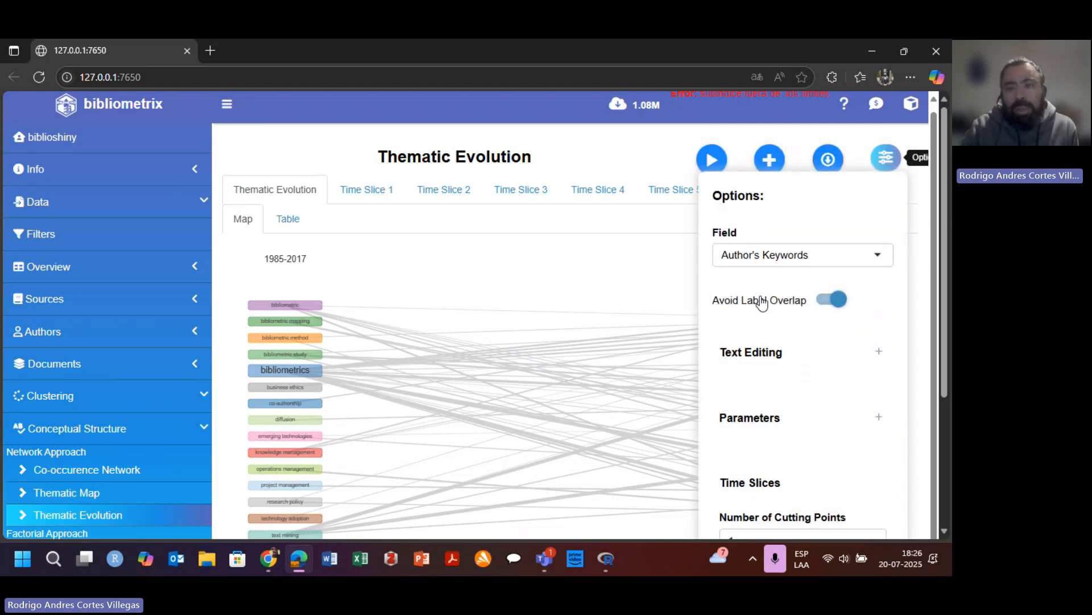
click(875, 255)
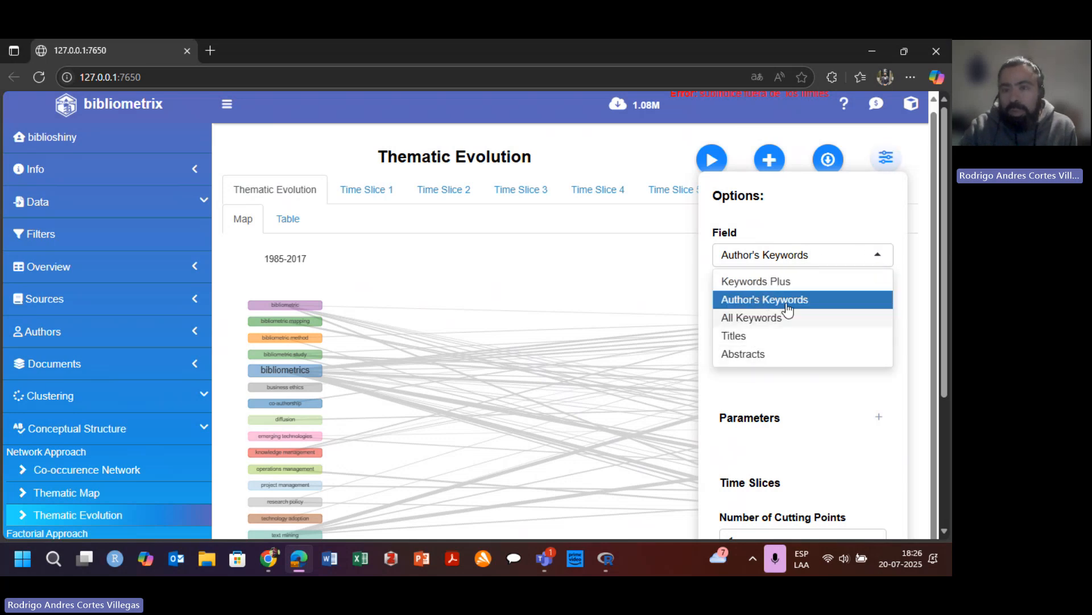
click(829, 238)
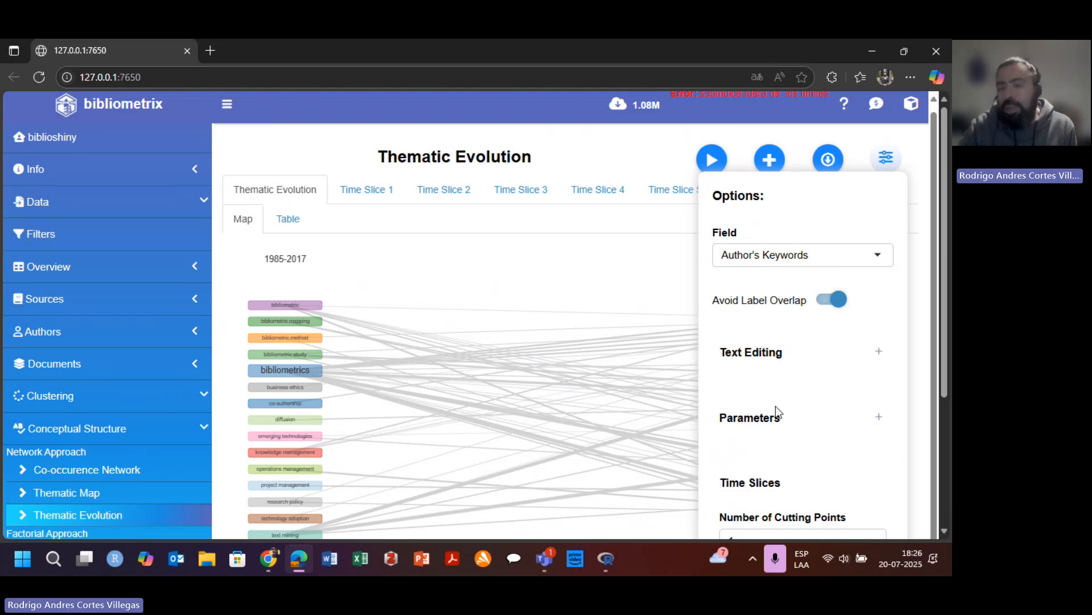
click(878, 351)
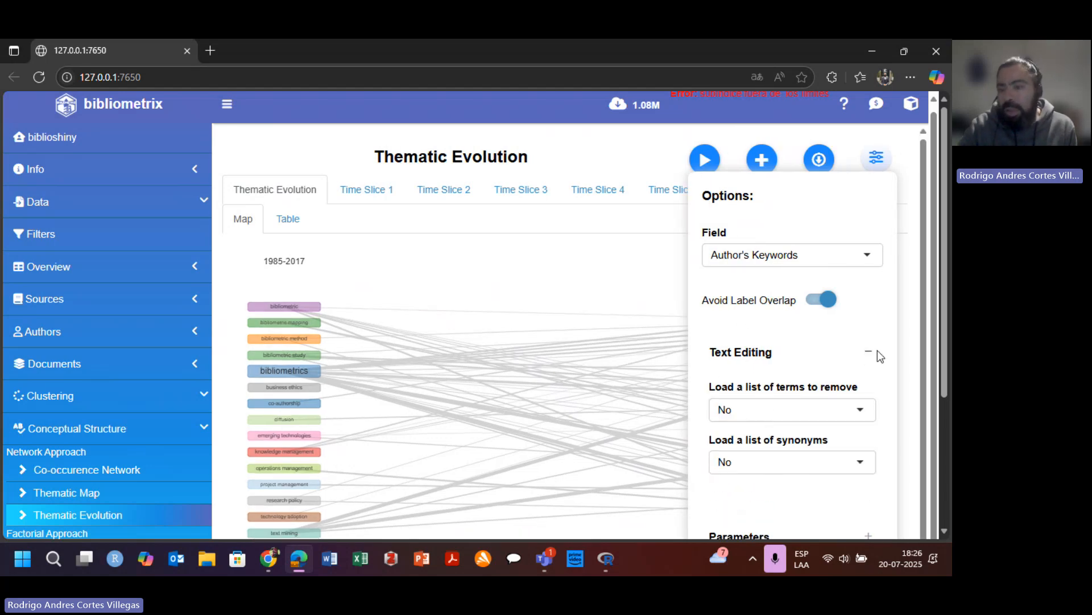
click(878, 351)
- Review the thematic evolution's parameters and time slice settings, from number of words to the cutting year
scroll(797, 341, down, 2)
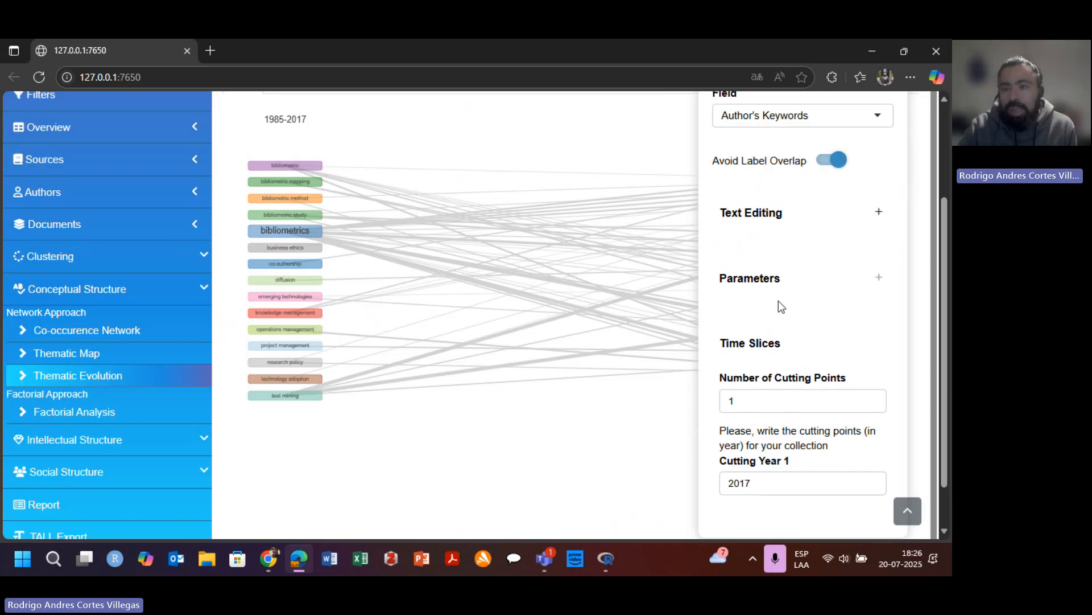
click(878, 278)
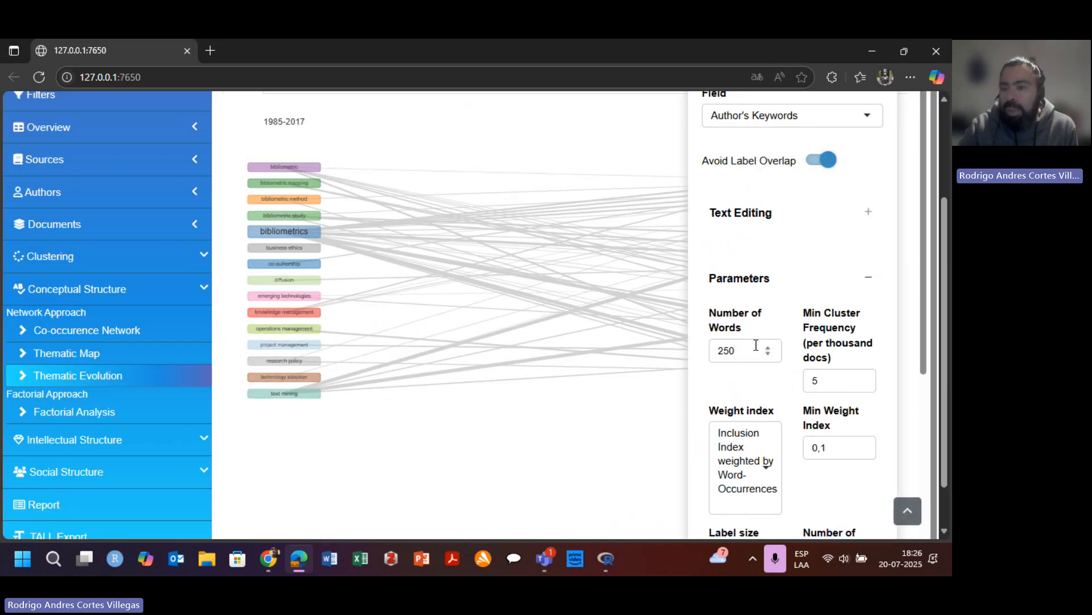
scroll(758, 349, down, 1)
scroll(769, 392, down, 1)
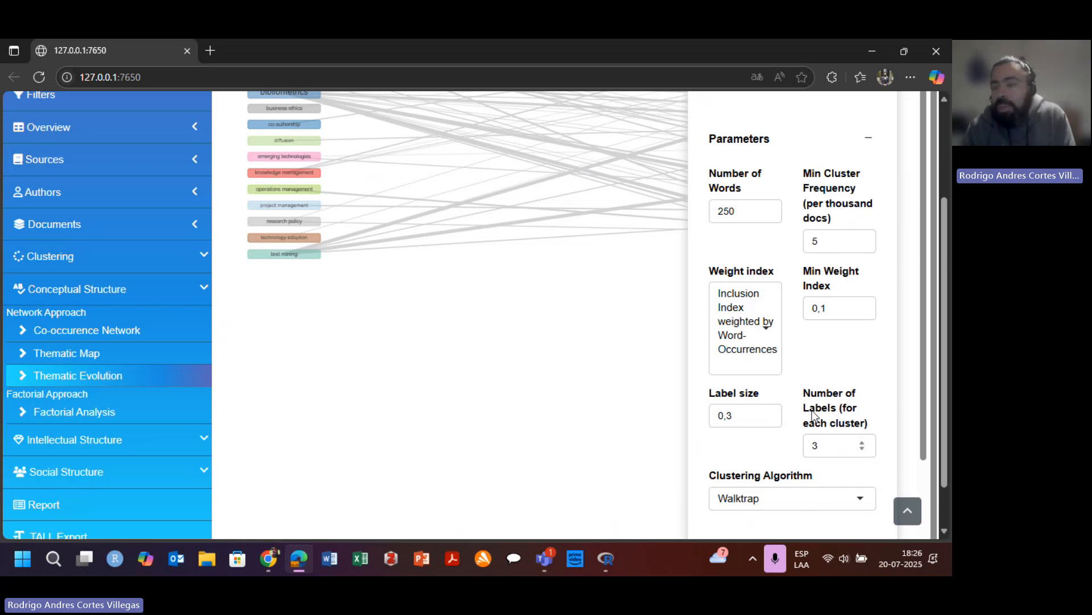
scroll(800, 497, down, 1)
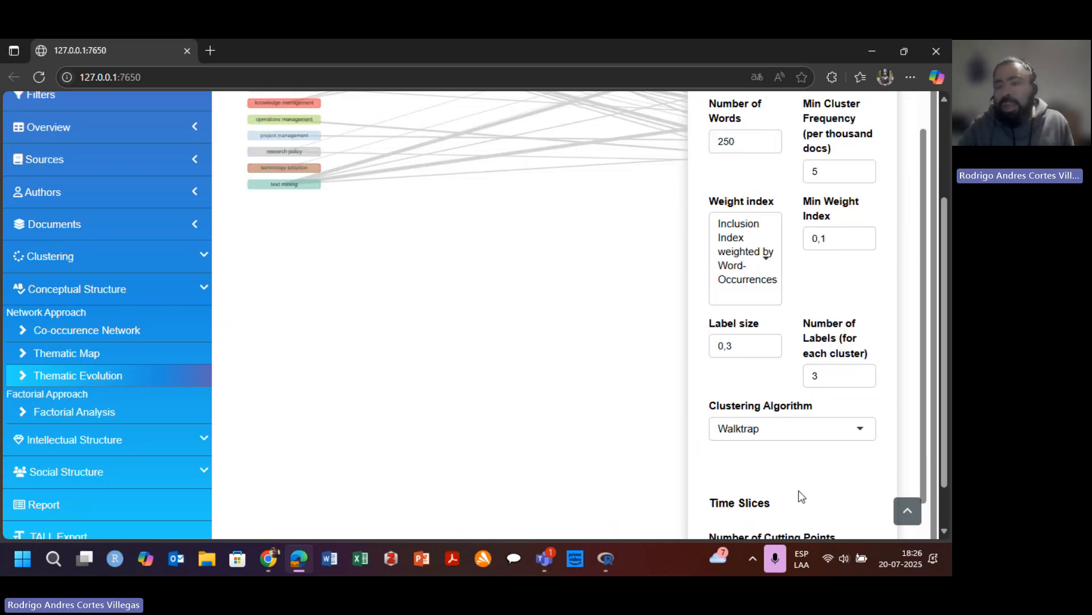
scroll(788, 431, down, 2)
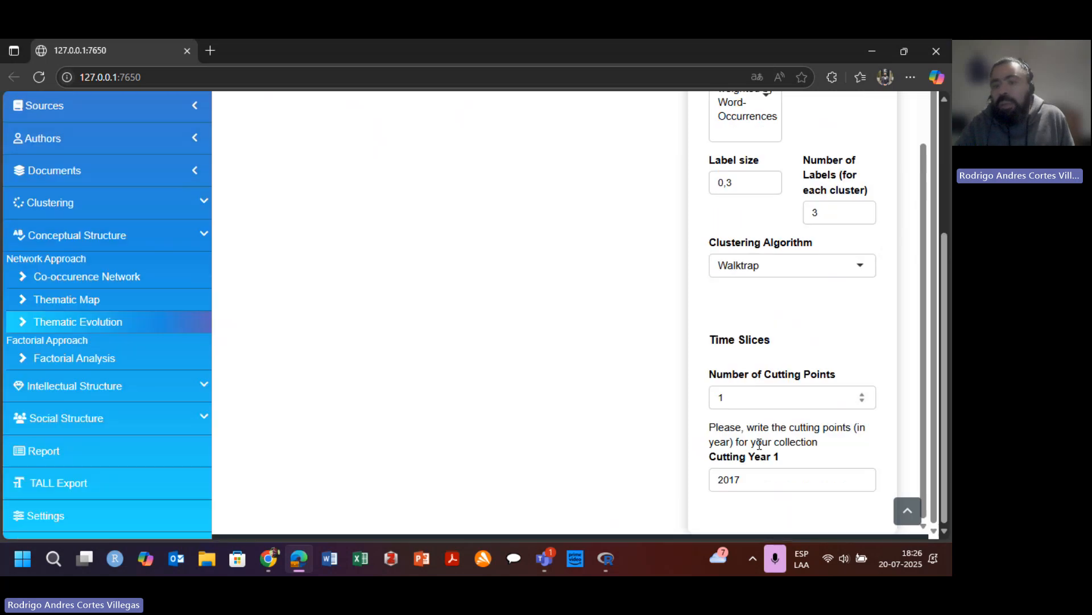
- Set the thematic evolution's clustering algorithm to InfoMap and rerun the analysis
click(862, 336)
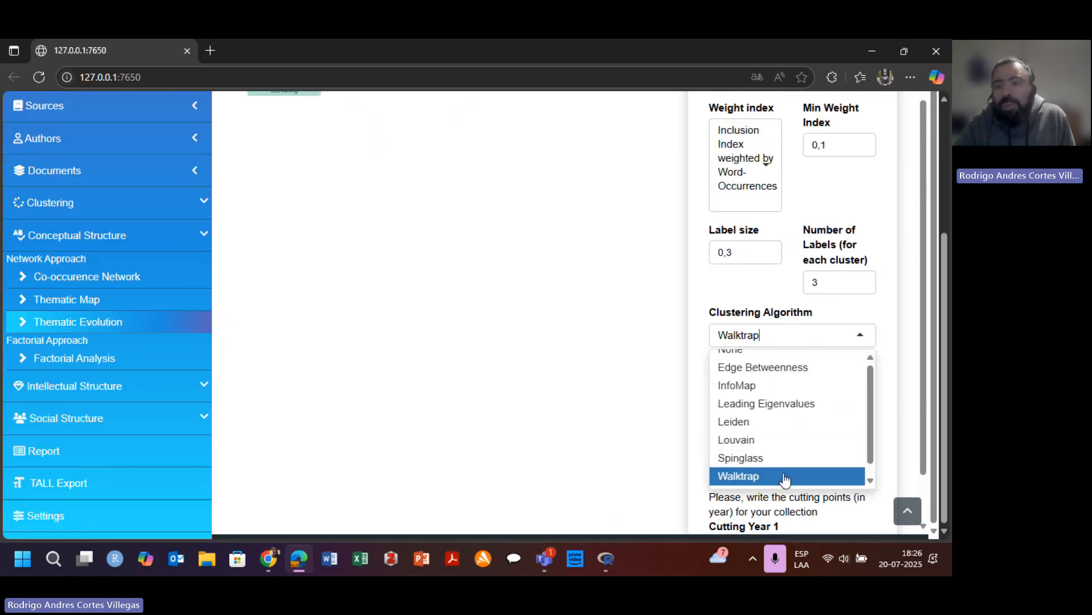
scroll(785, 477, up, 1)
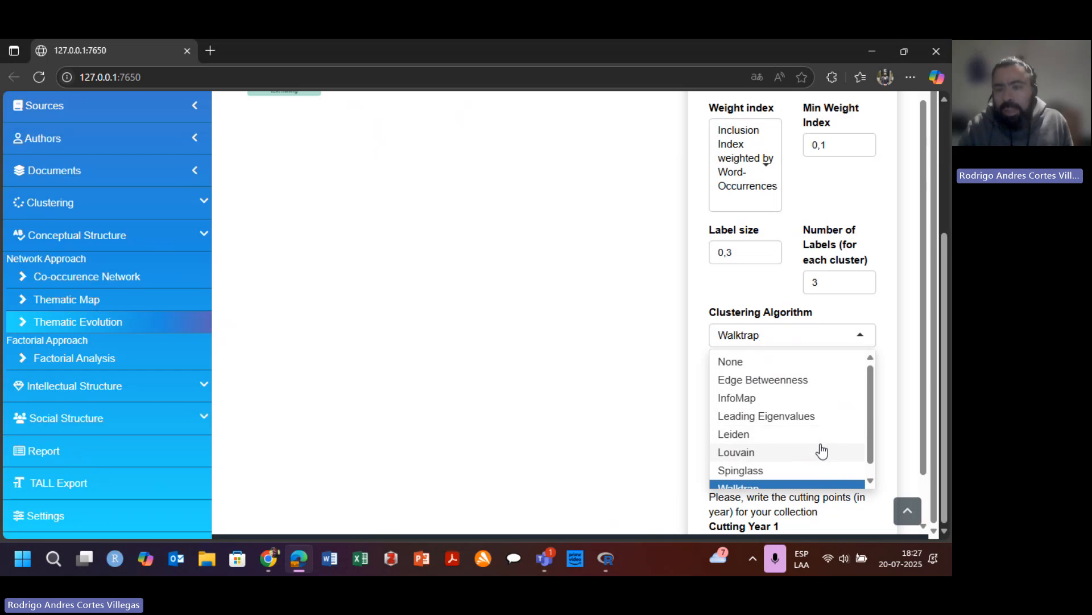
click(749, 398)
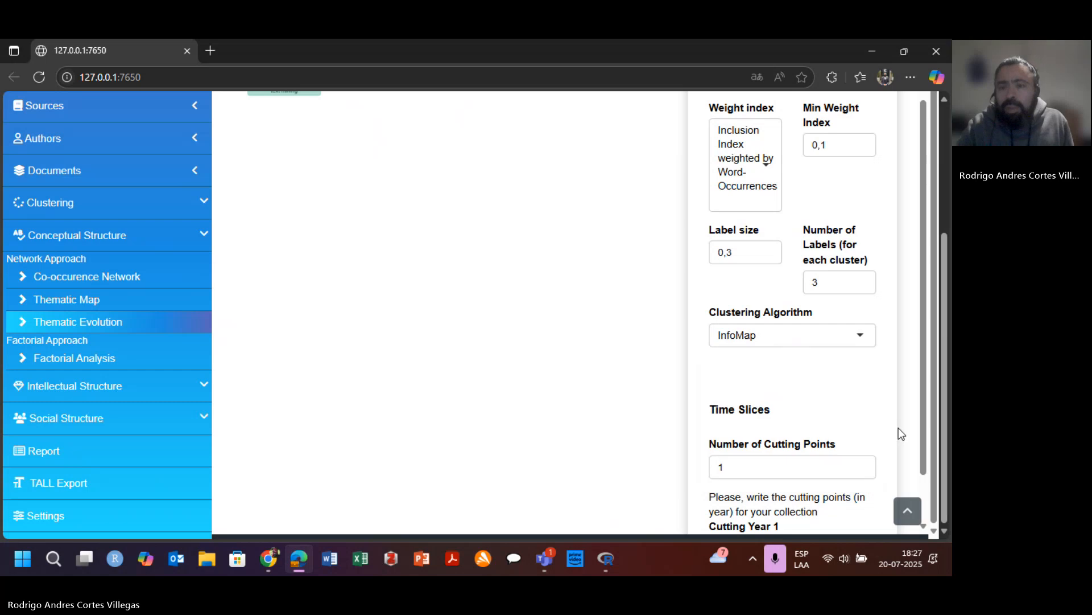
scroll(894, 437, up, 4)
drag(944, 339, 944, 220)
click(711, 165)
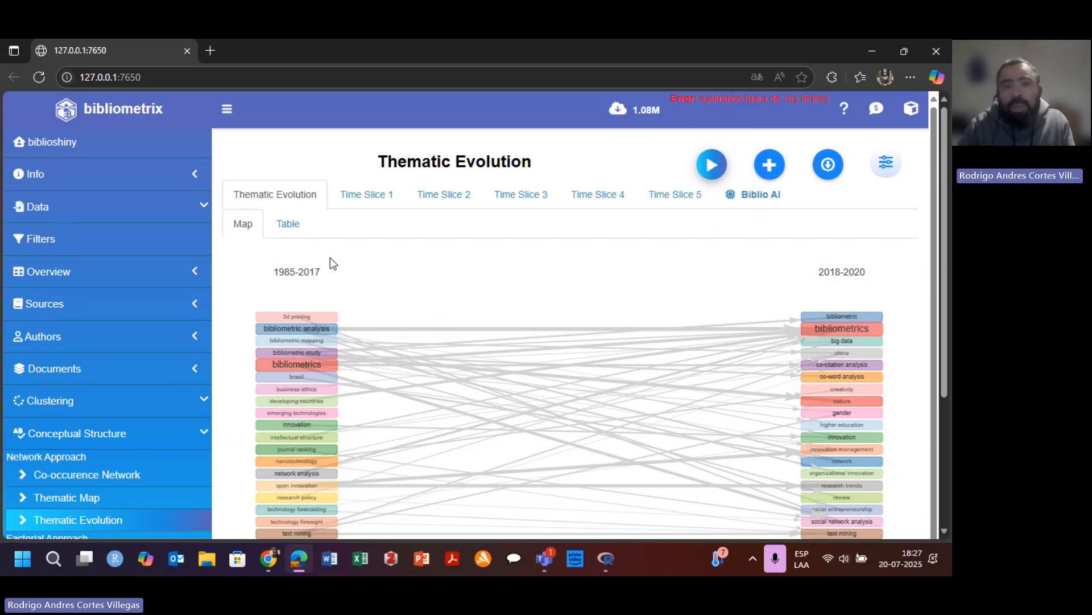
- Show the thematic map of Time Slice 1, and review the analysis parameters down to the time slice settings
click(377, 205)
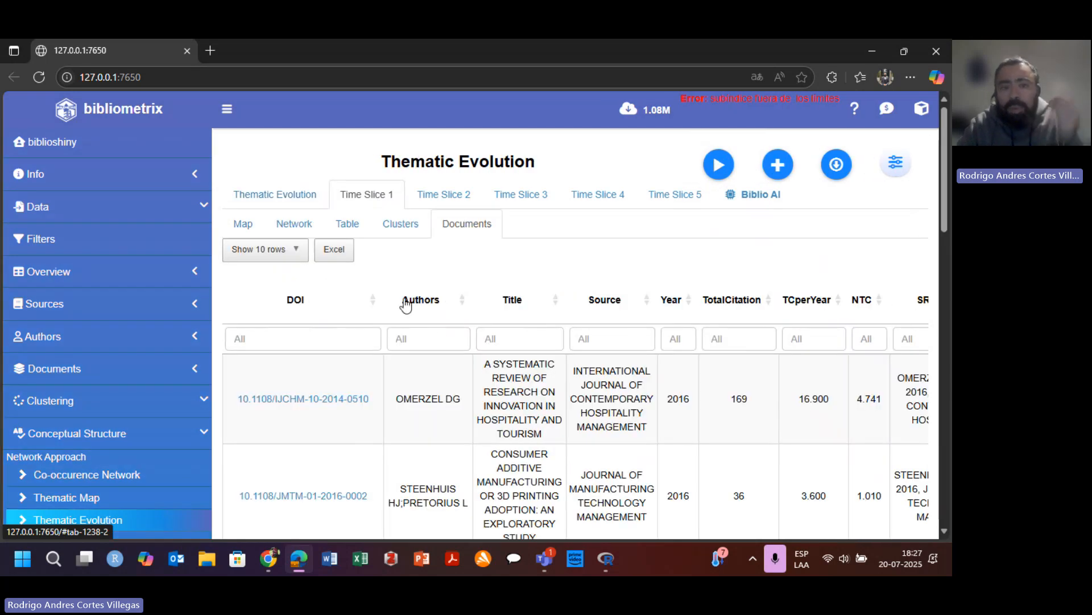
click(244, 228)
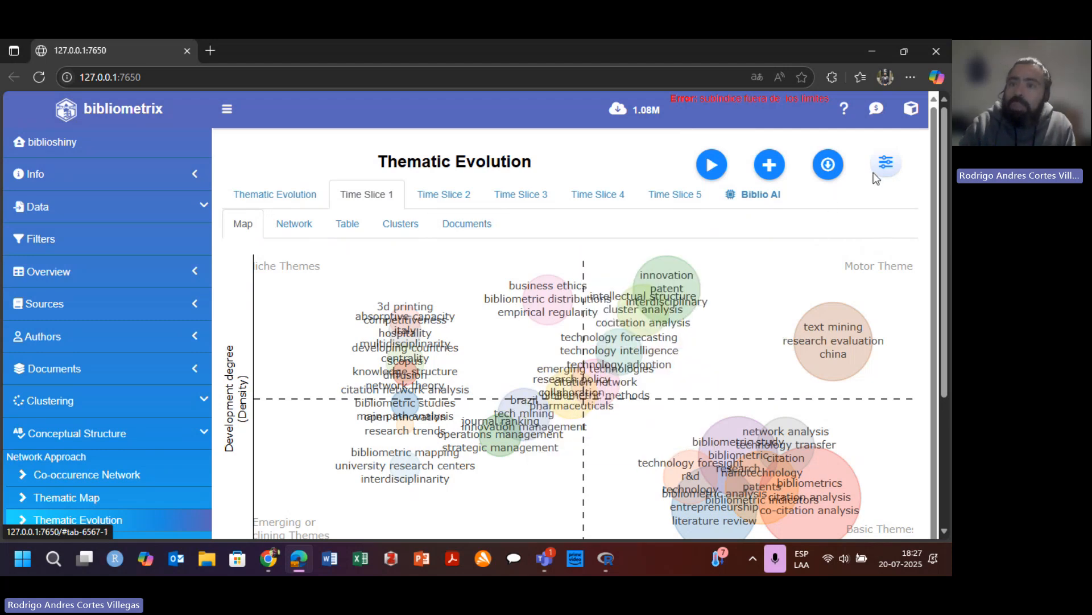
click(885, 164)
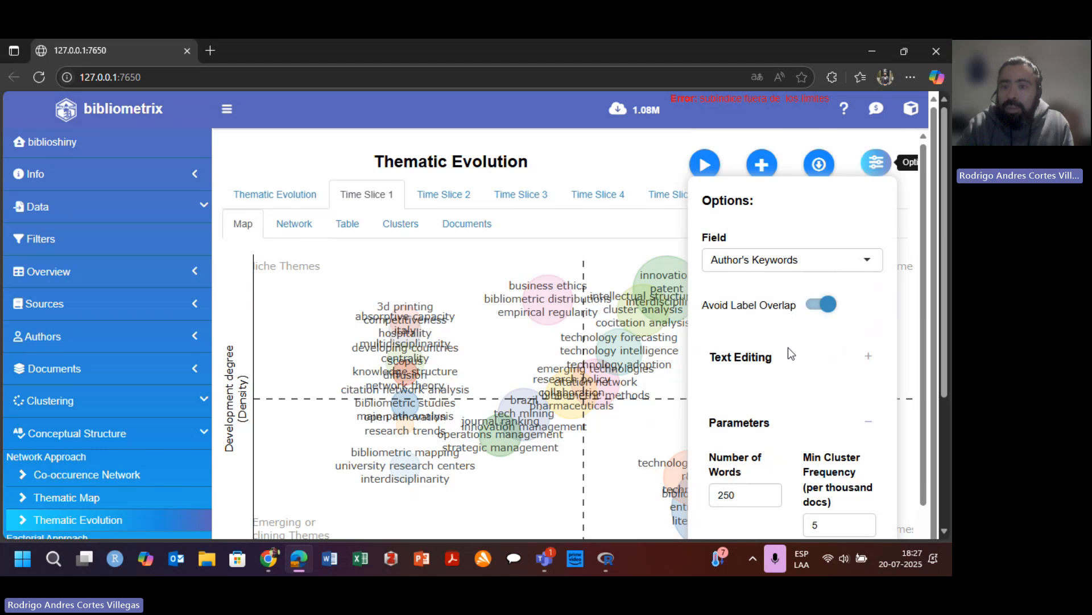
scroll(797, 367, down, 4)
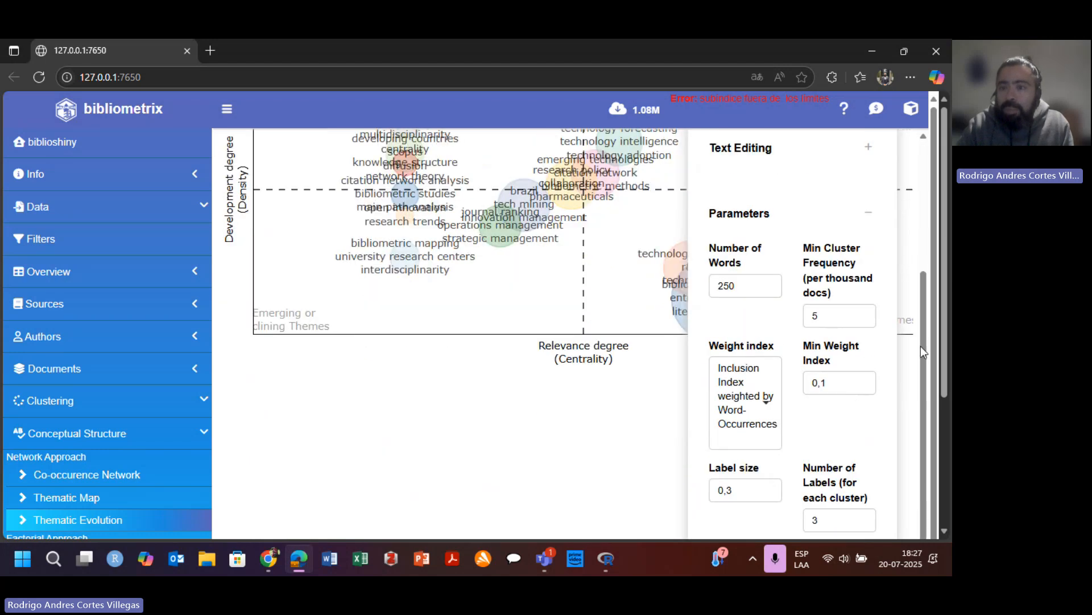
scroll(773, 310, down, 3)
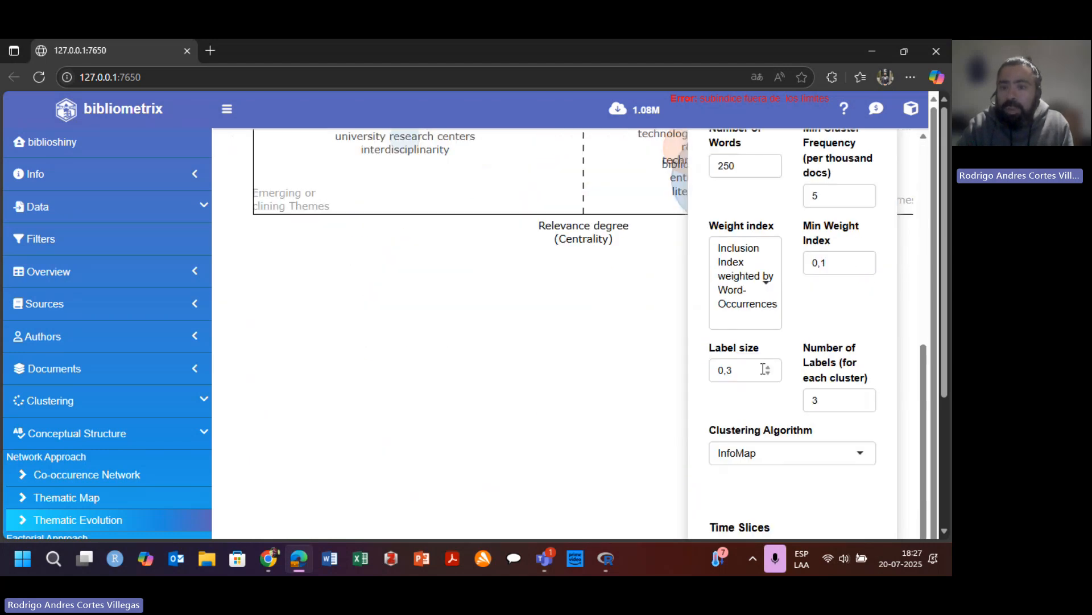
scroll(775, 461, down, 4)
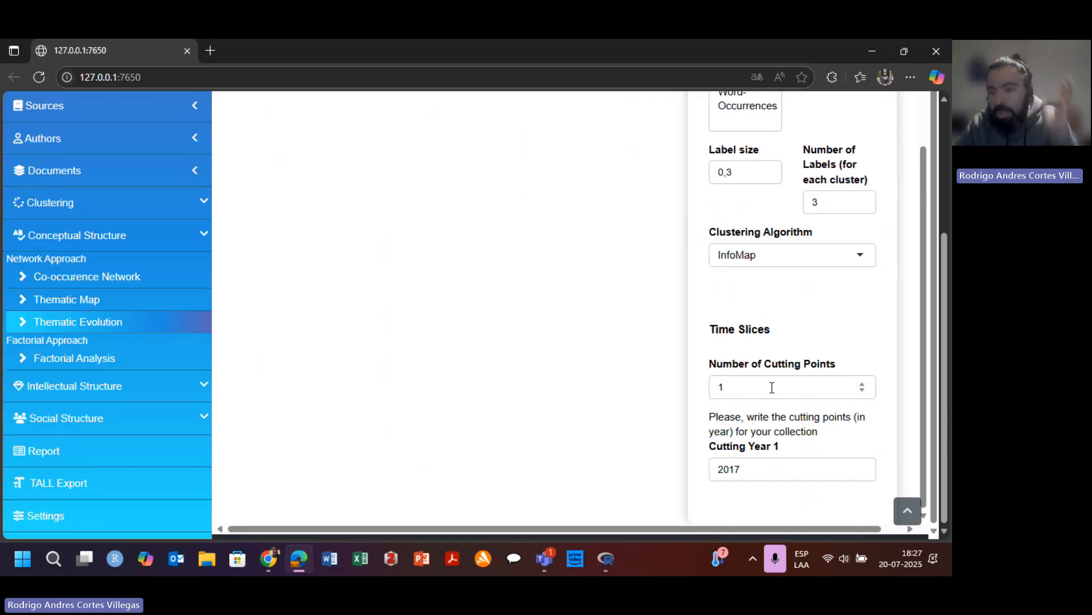
- Try 2 cutting points for the time slices, restore the number to 1, and close the options
click(863, 389)
click(863, 388)
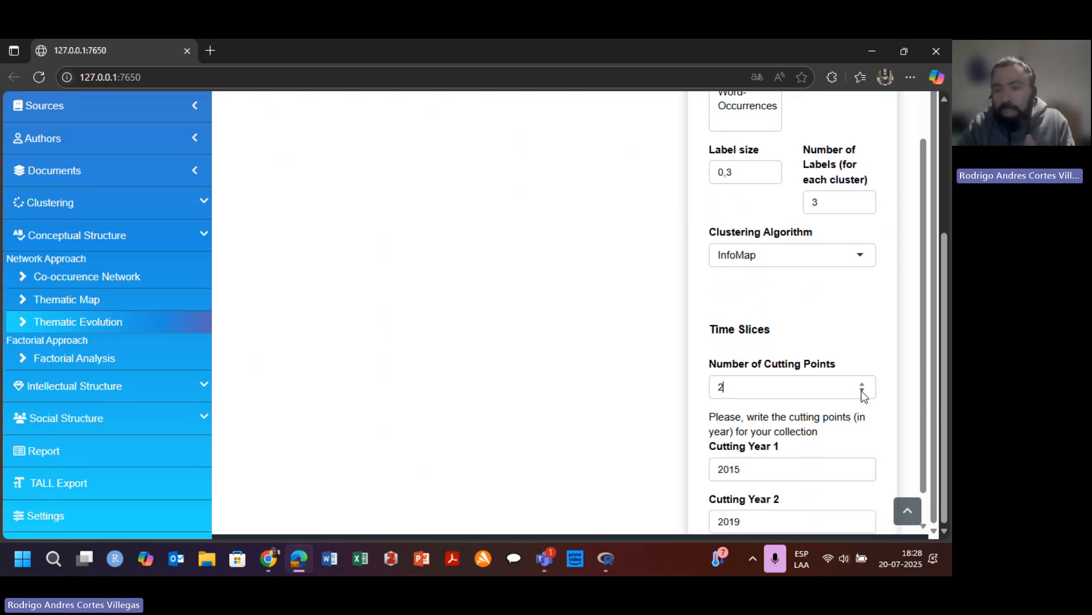
click(863, 391)
click(864, 403)
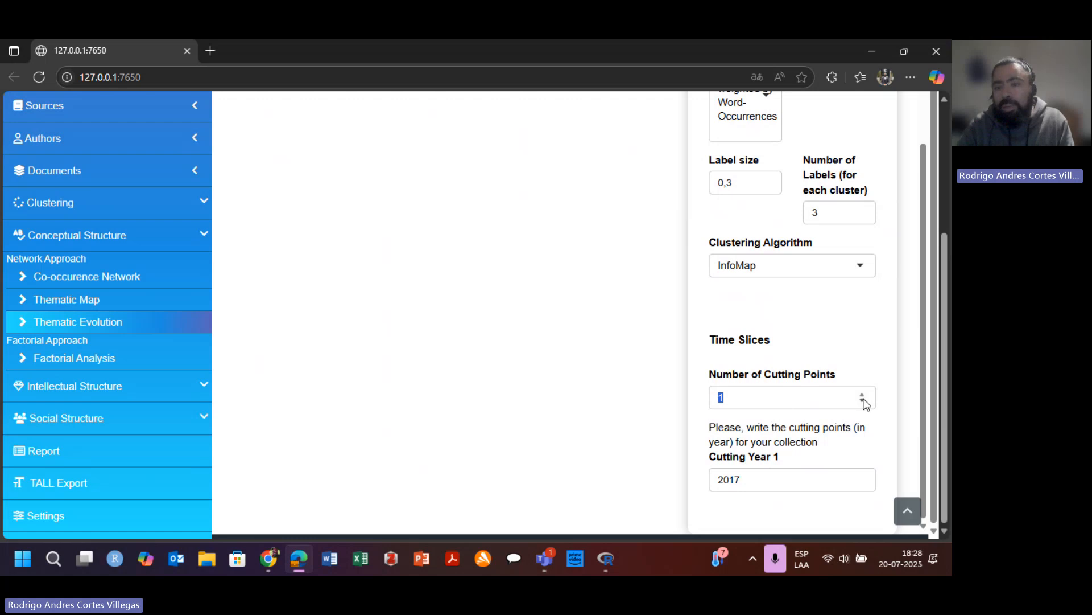
click(860, 405)
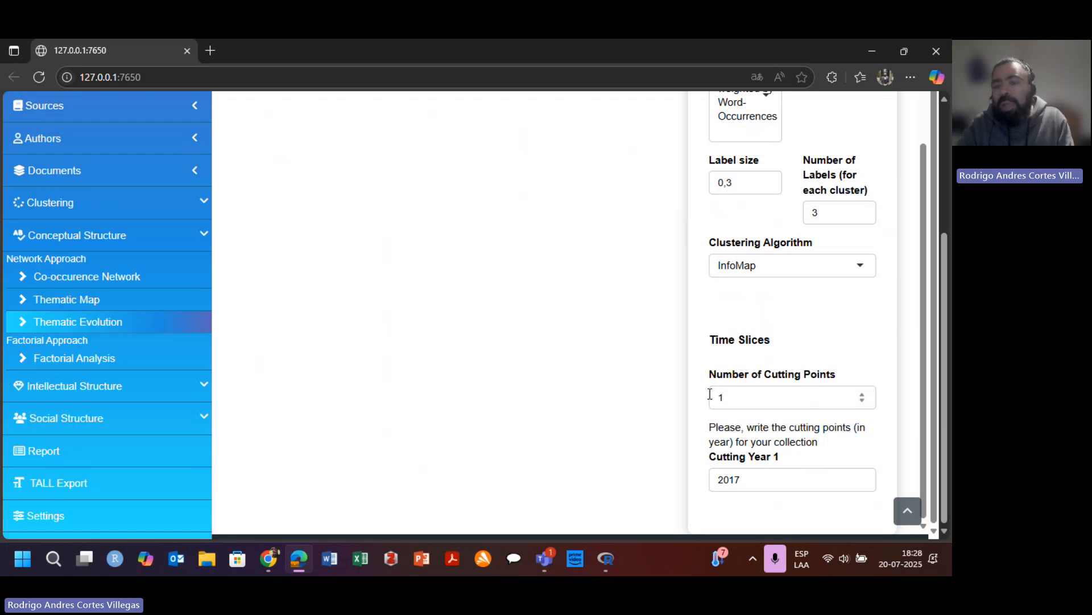
click(763, 477)
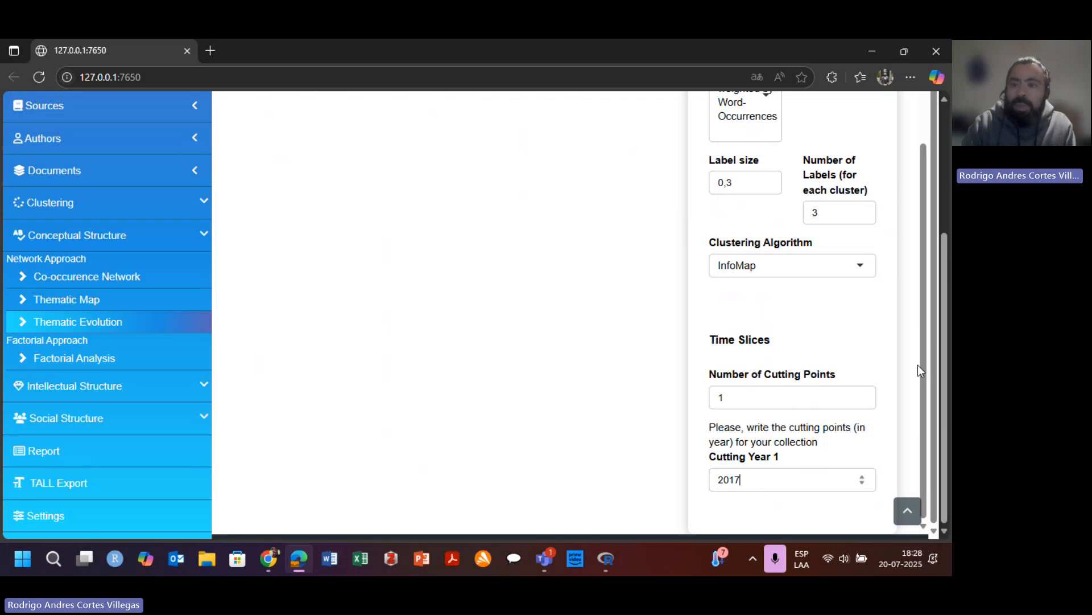
scroll(921, 378, up, 3)
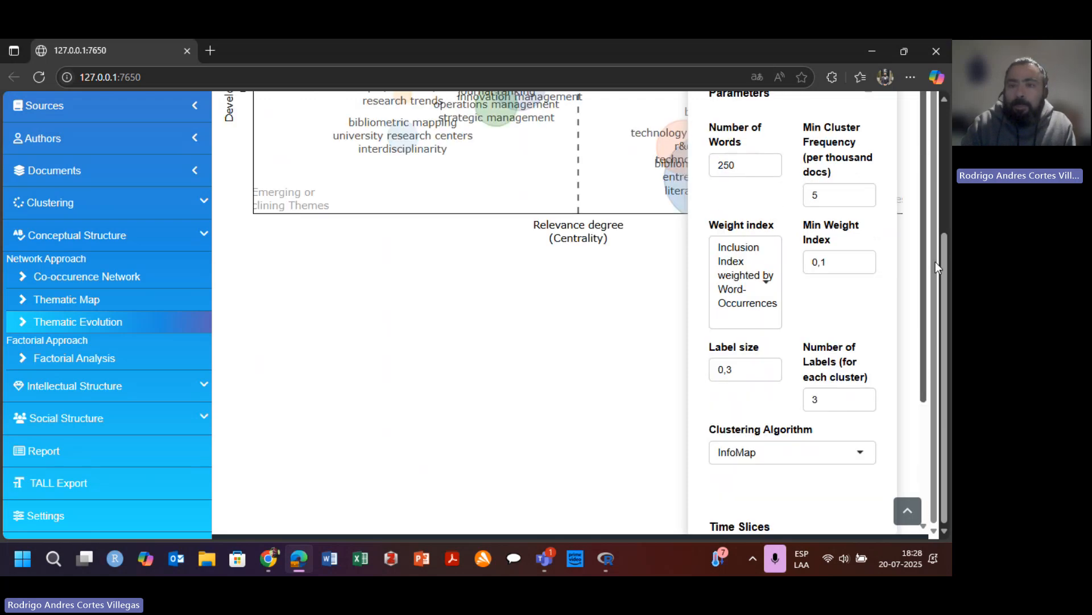
scroll(837, 350, up, 3)
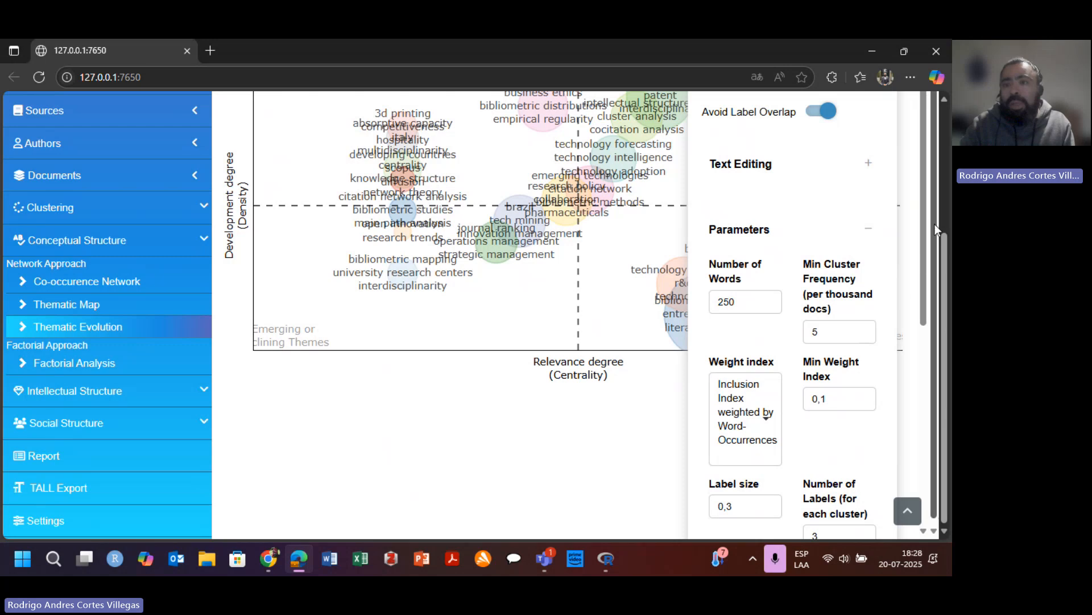
scroll(911, 220, down, 1)
click(911, 219)
scroll(925, 233, up, 3)
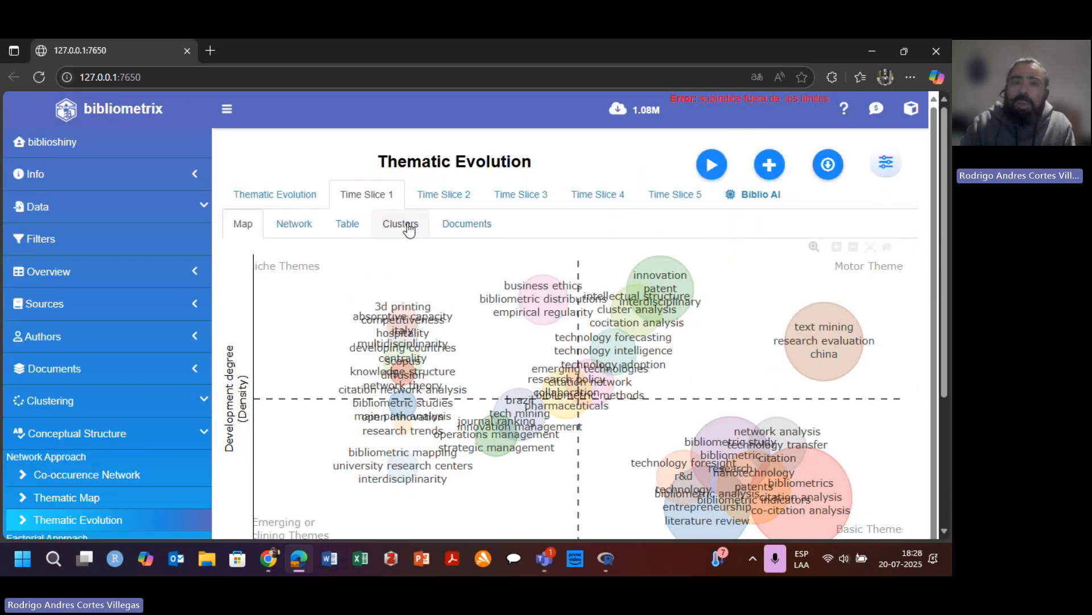
- Review the evolution map, and Time Slice 1's thematic map, network, word table, cluster metrics and document list
click(268, 200)
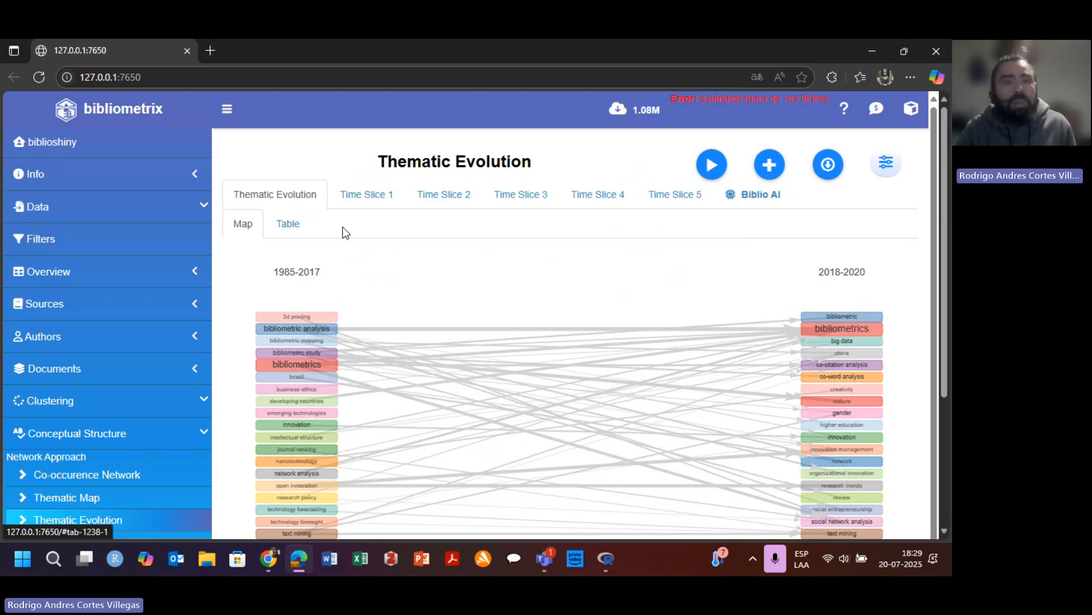
click(379, 199)
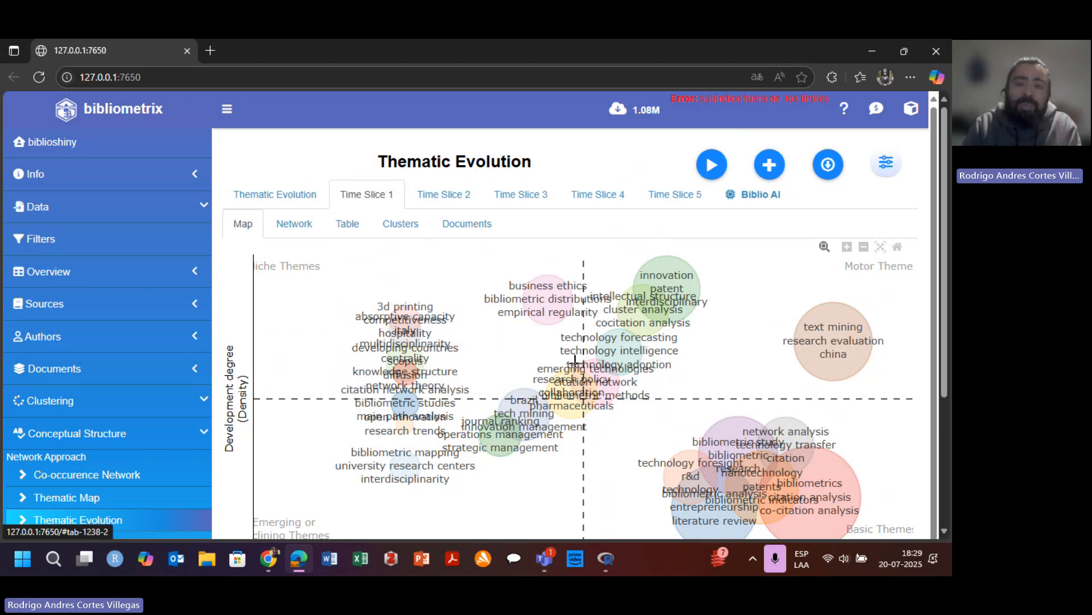
click(307, 226)
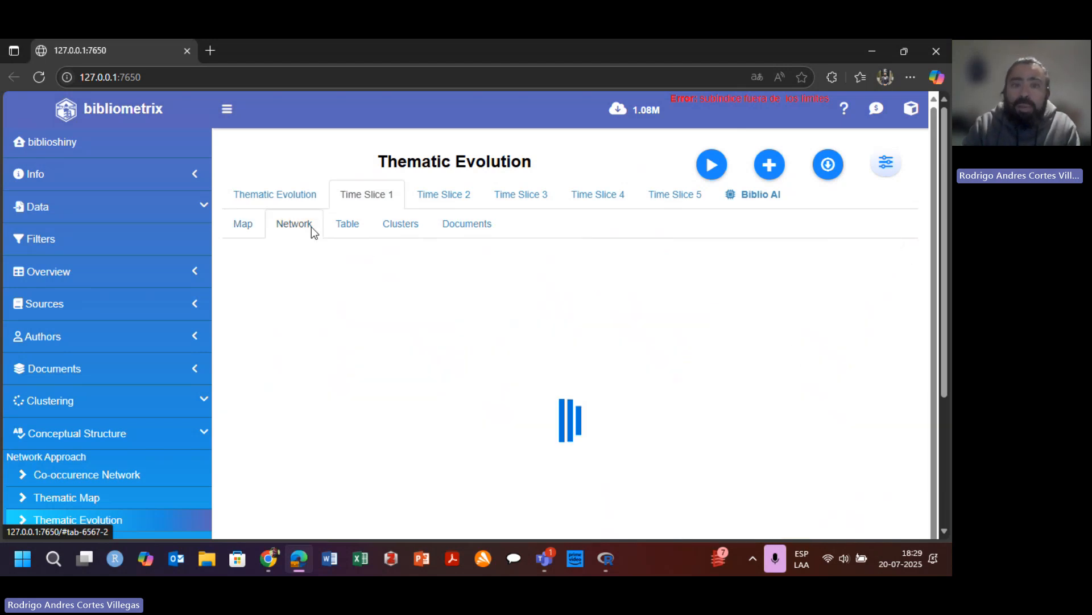
click(355, 223)
click(402, 225)
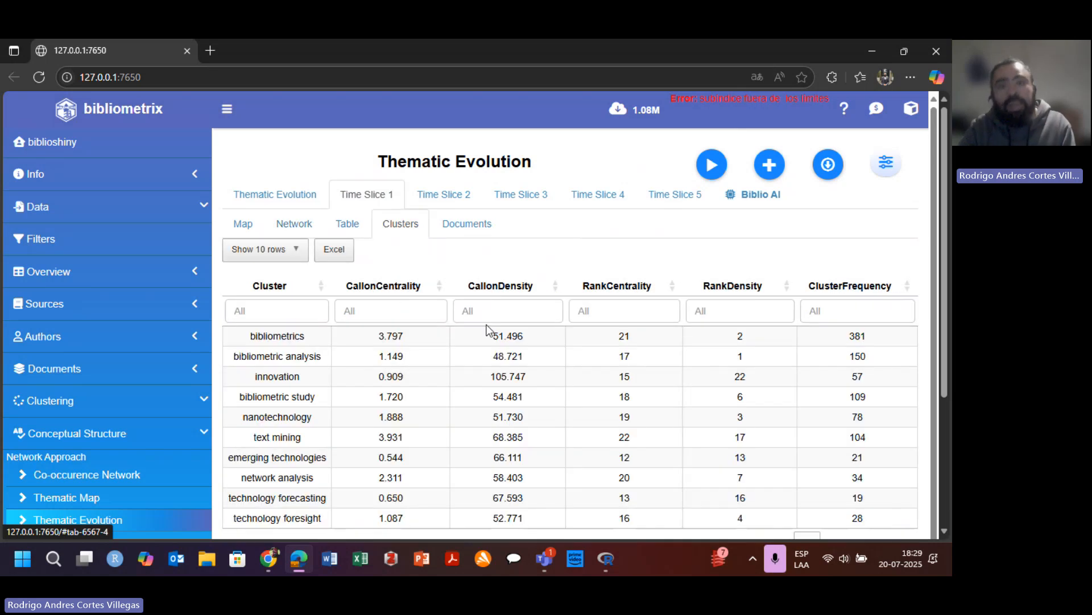
click(486, 230)
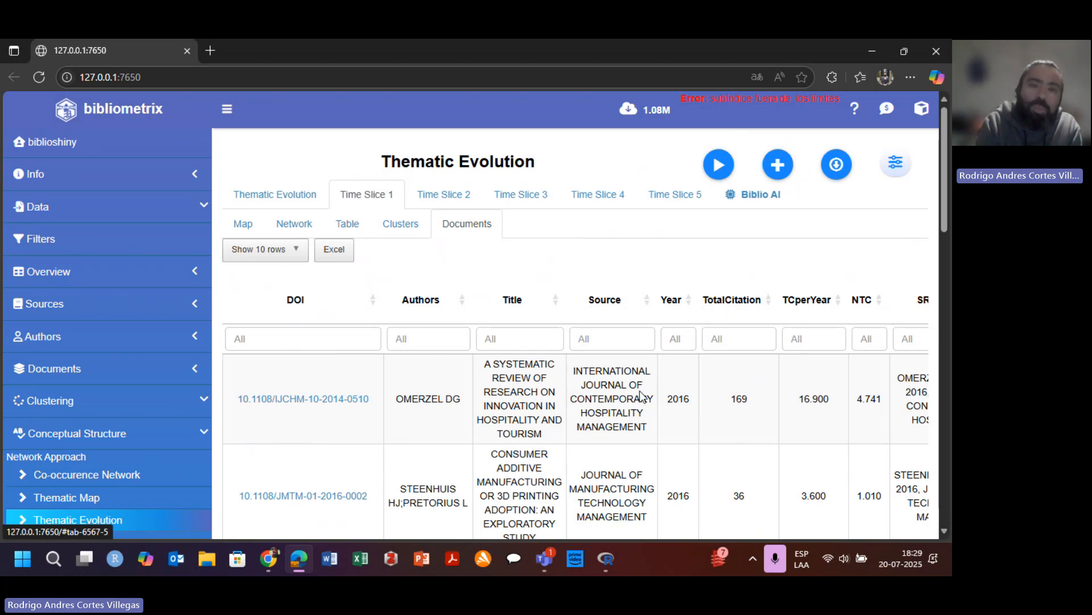
- Review the overall evolution map, and Time Slice 2's thematic map, network, word table, cluster metrics and document list
click(269, 193)
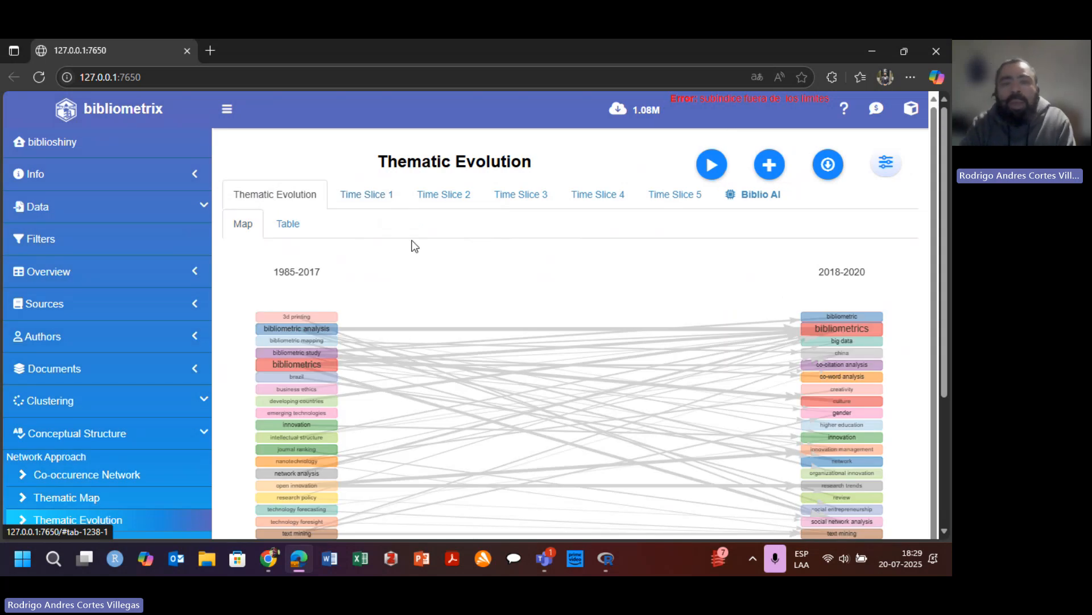
click(436, 203)
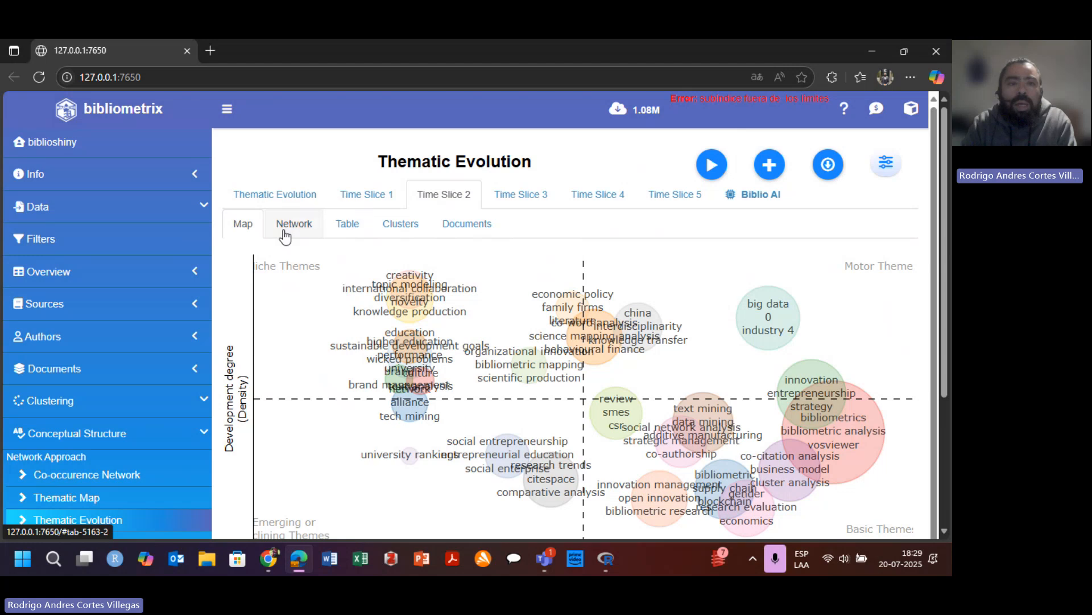
click(307, 231)
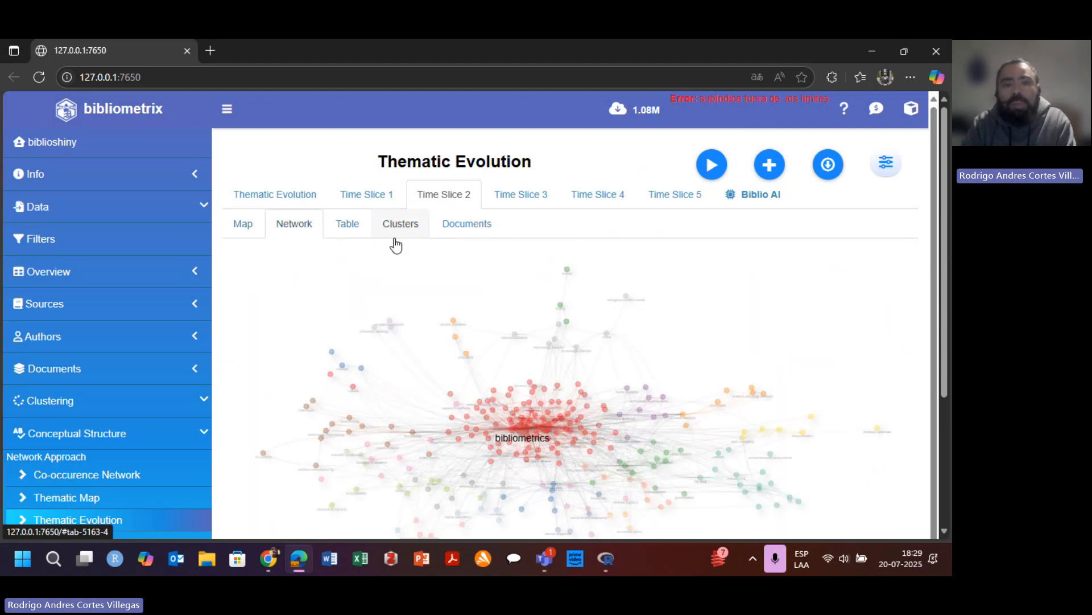
click(361, 228)
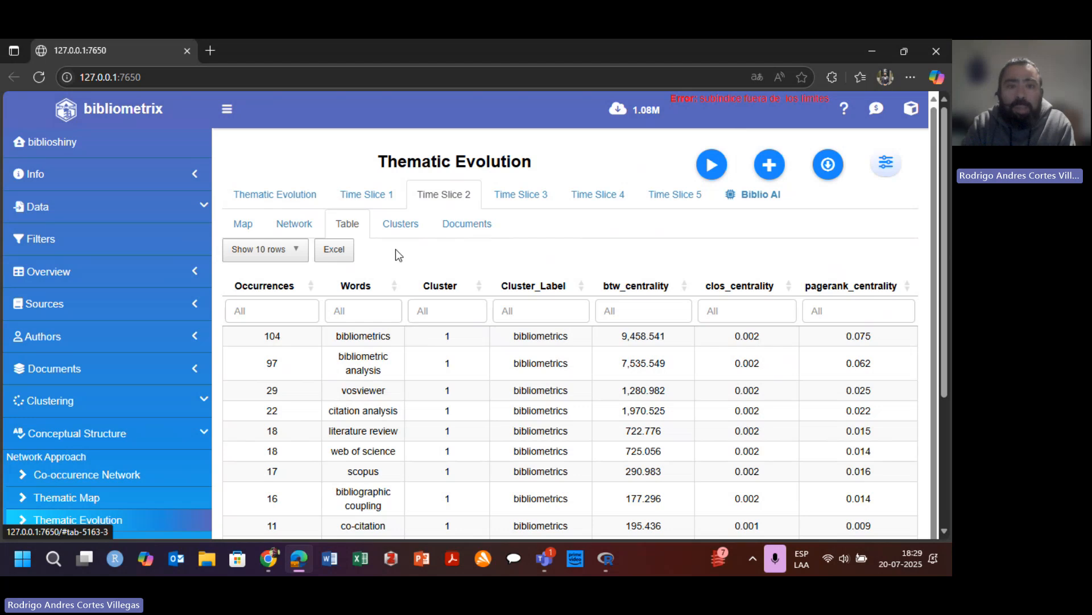
click(401, 225)
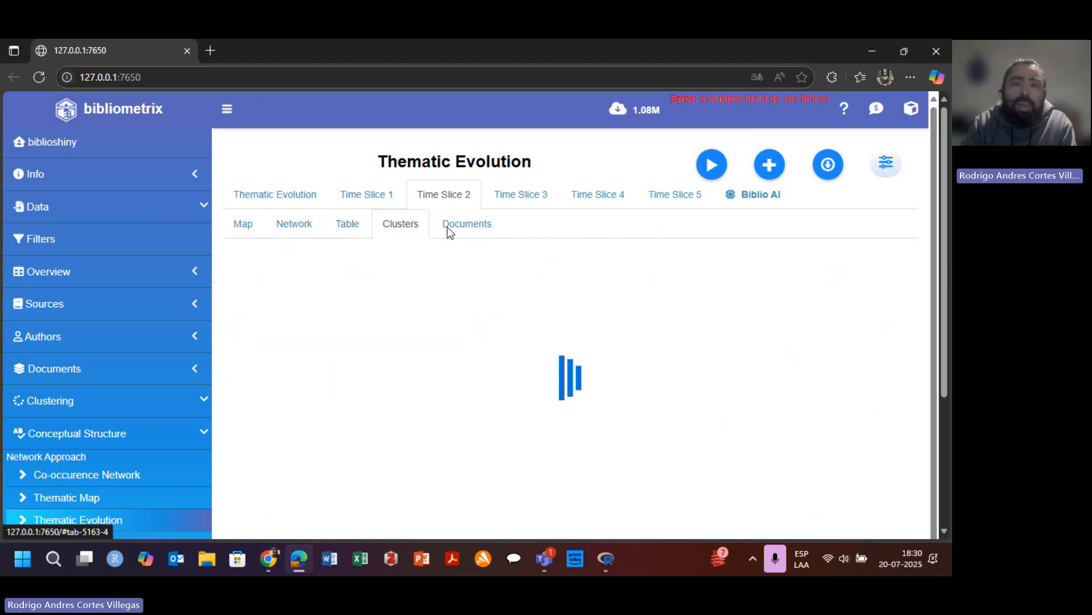
click(483, 232)
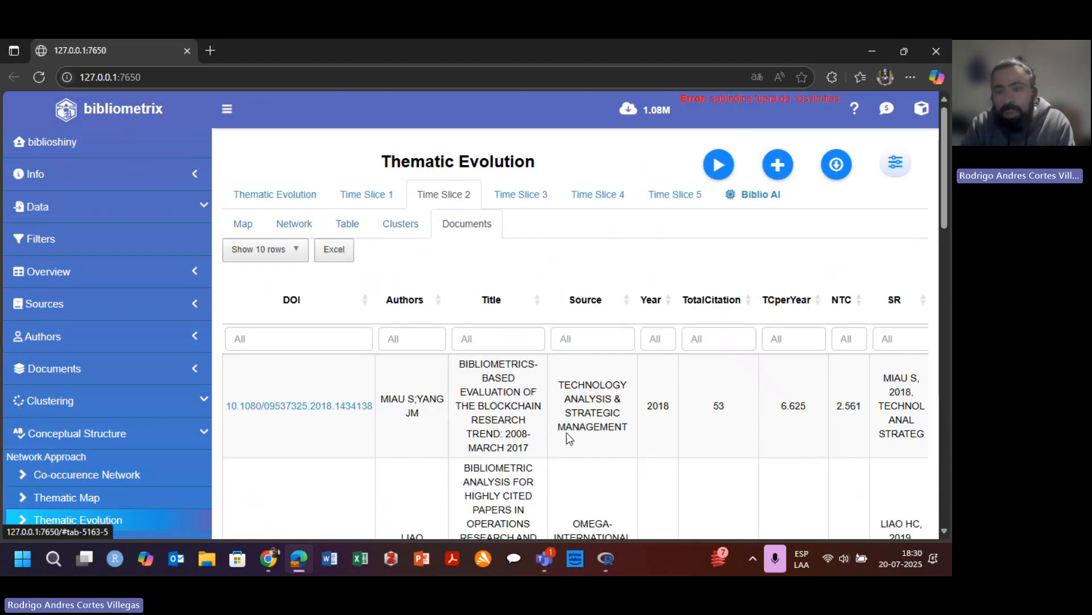
scroll(668, 421, down, 10)
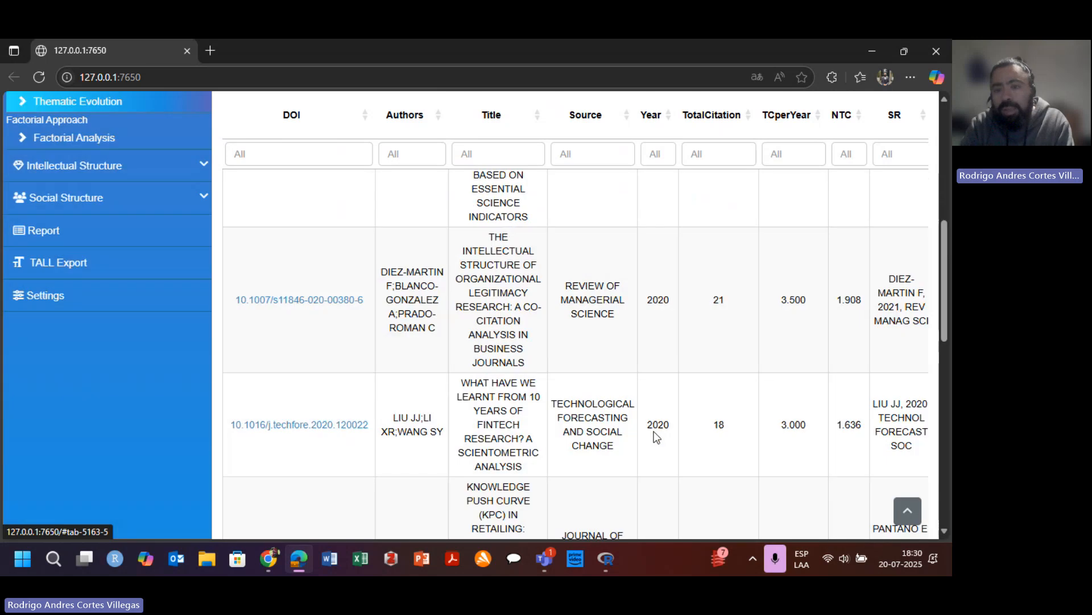
scroll(660, 438, down, 8)
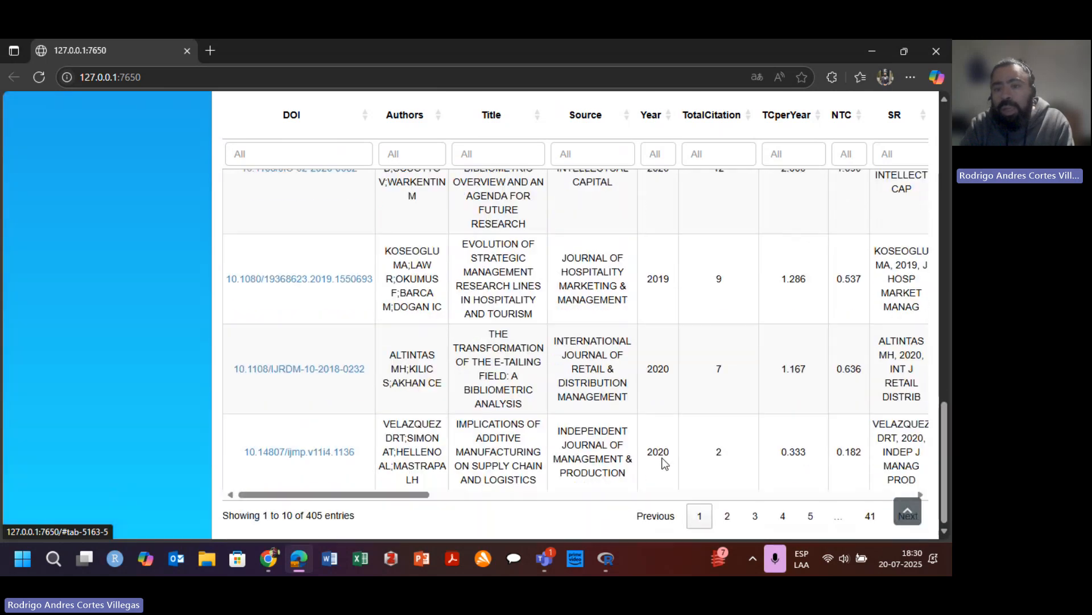
scroll(667, 469, up, 15)
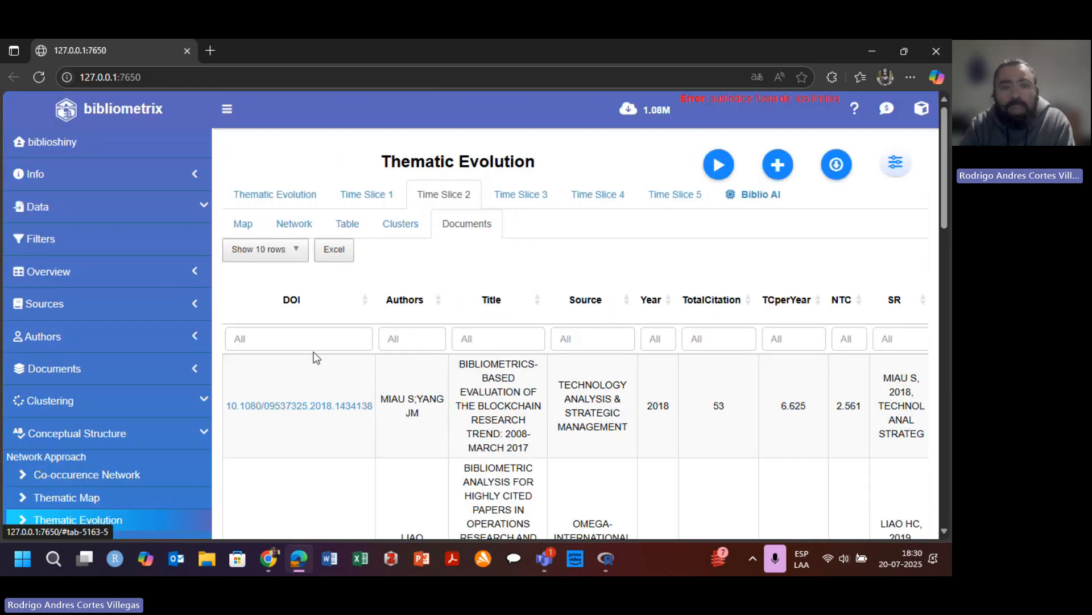
- Show all rows of Time Slice 2's document list, and sort them by year in both directions, ending in ascending order
click(292, 255)
click(262, 357)
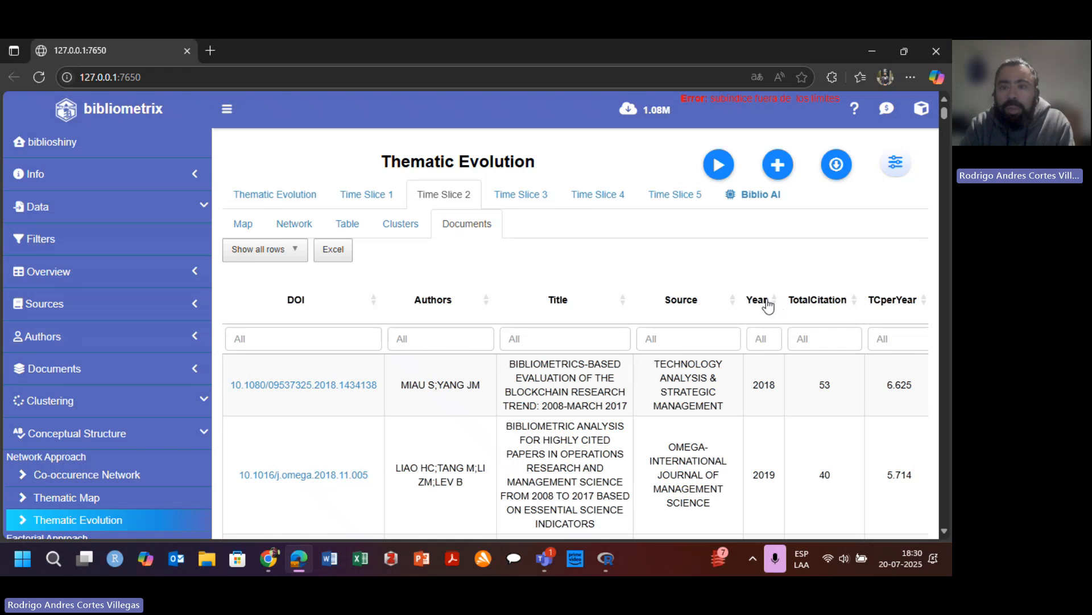
click(768, 306)
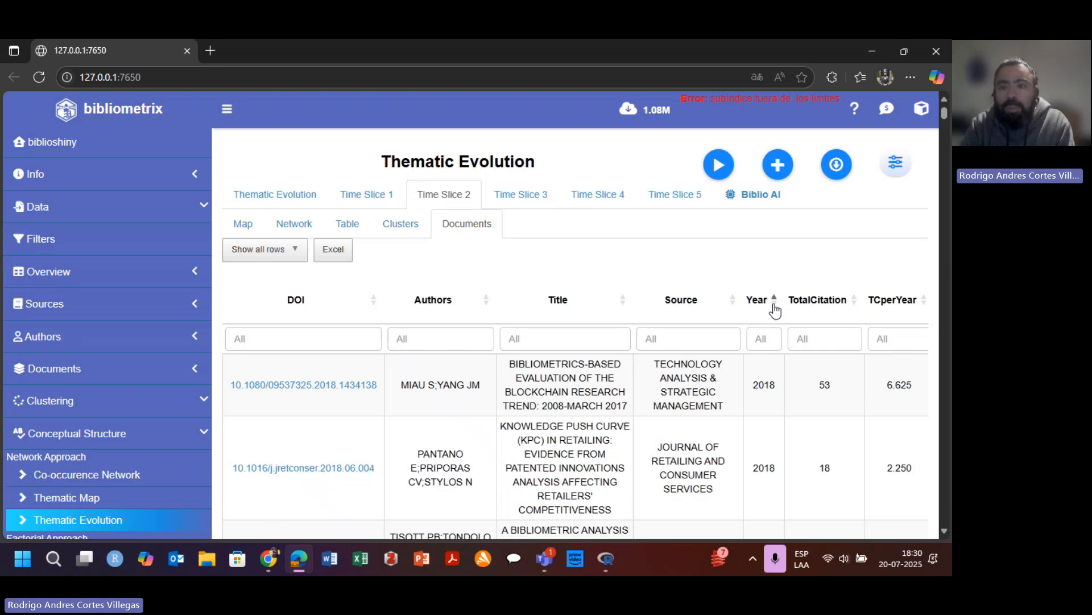
click(775, 308)
scroll(756, 420, down, 10)
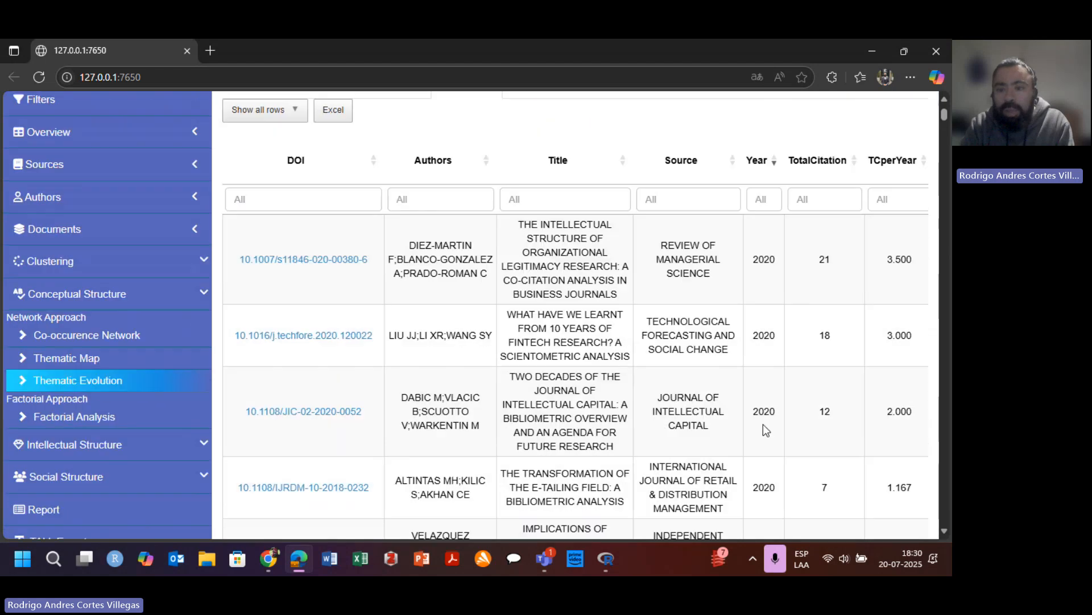
scroll(862, 344, down, 10)
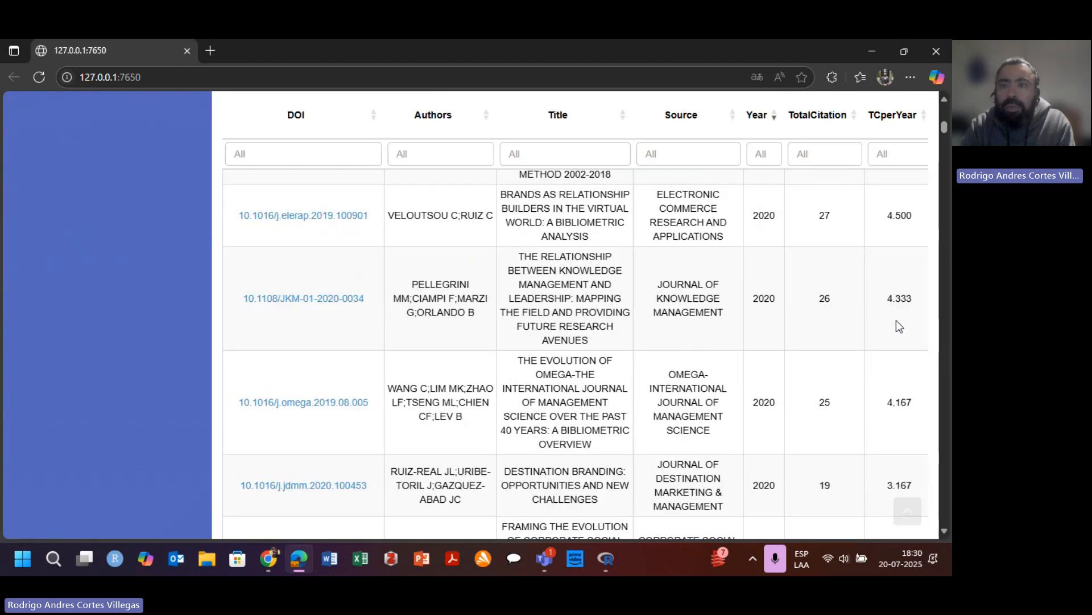
mouse_move(945, 129)
mouse_down()
mouse_move(938, 531)
mouse_move(944, 109)
mouse_up()
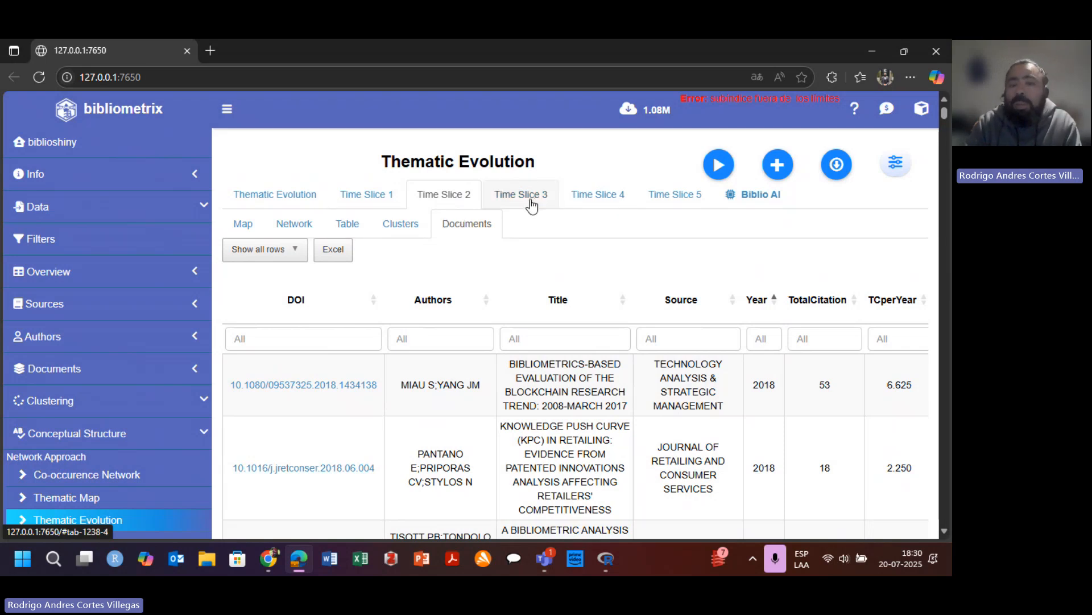
- Check Time Slice 3 for results, and review the overall thematic evolution's map and table
click(531, 199)
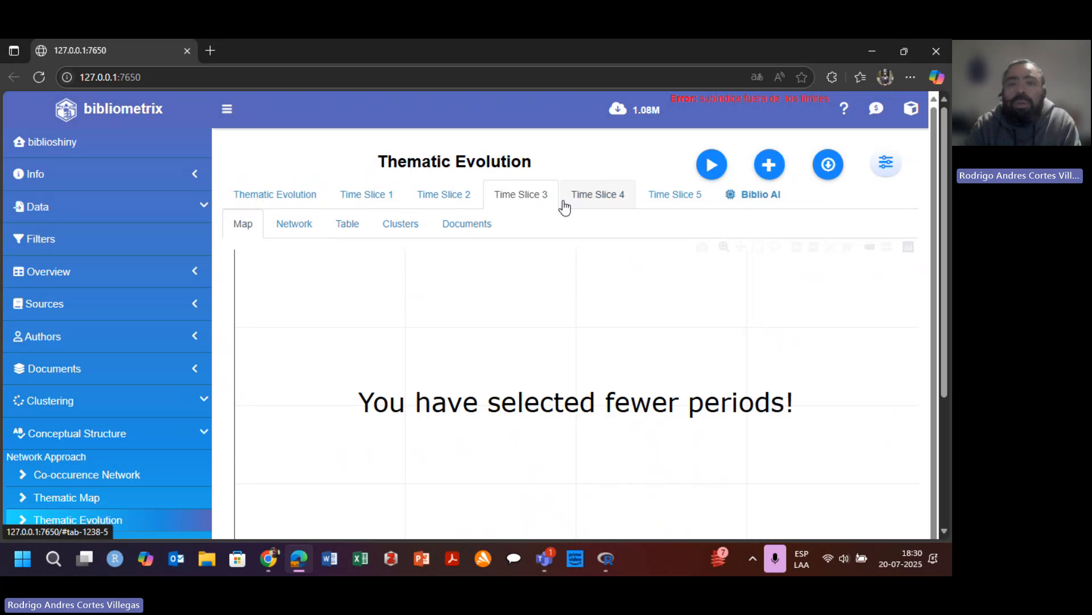
click(449, 199)
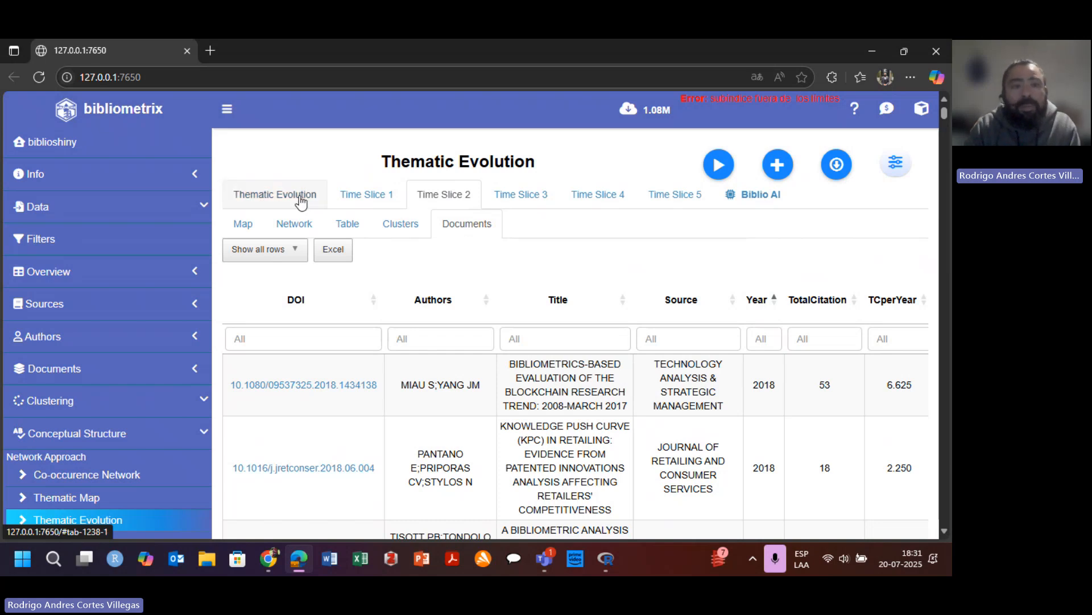
click(253, 194)
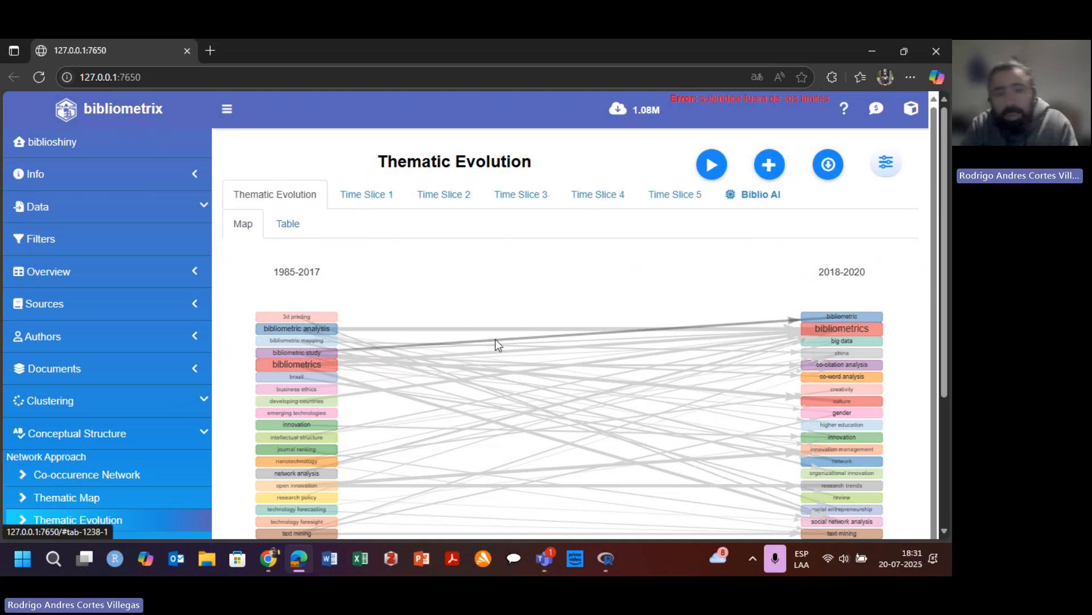
click(288, 226)
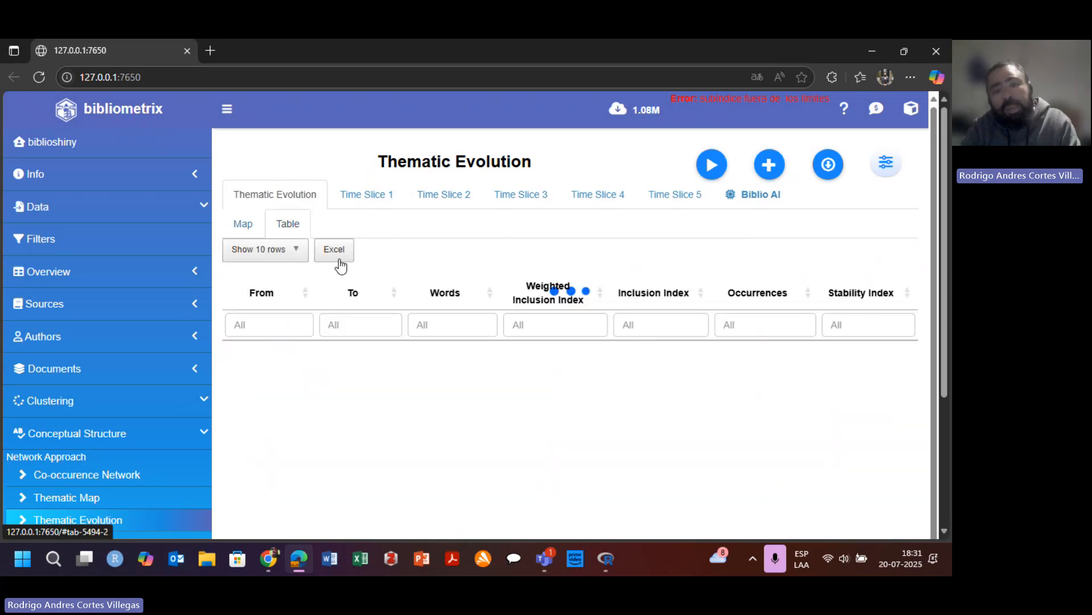
click(243, 227)
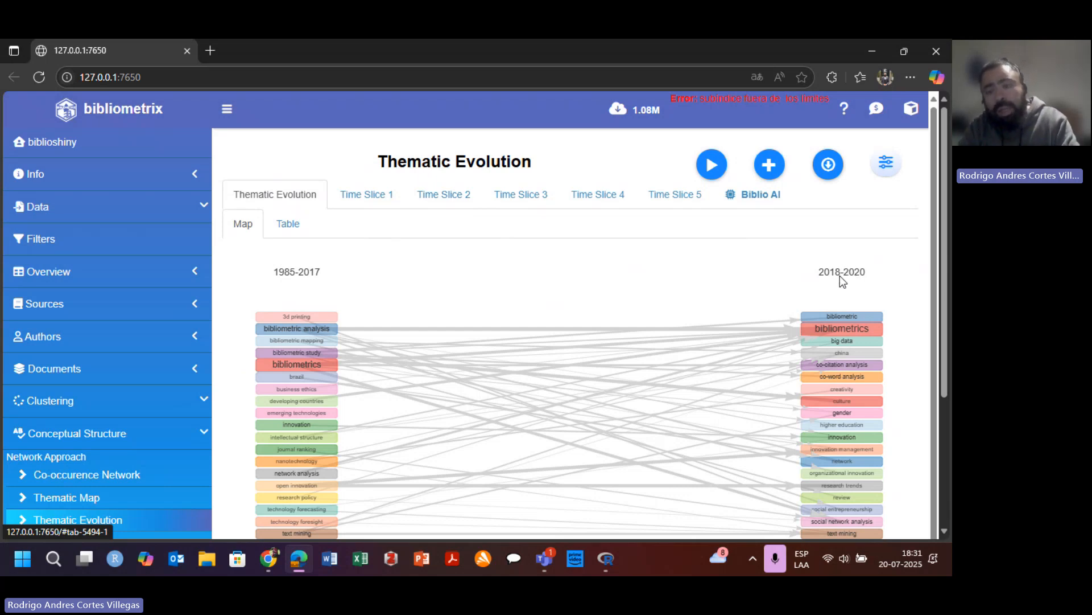
- Examine Time Slice 2's thematic map, analysis options, network, word table and cluster metrics, and return to the overall evolution map
click(433, 205)
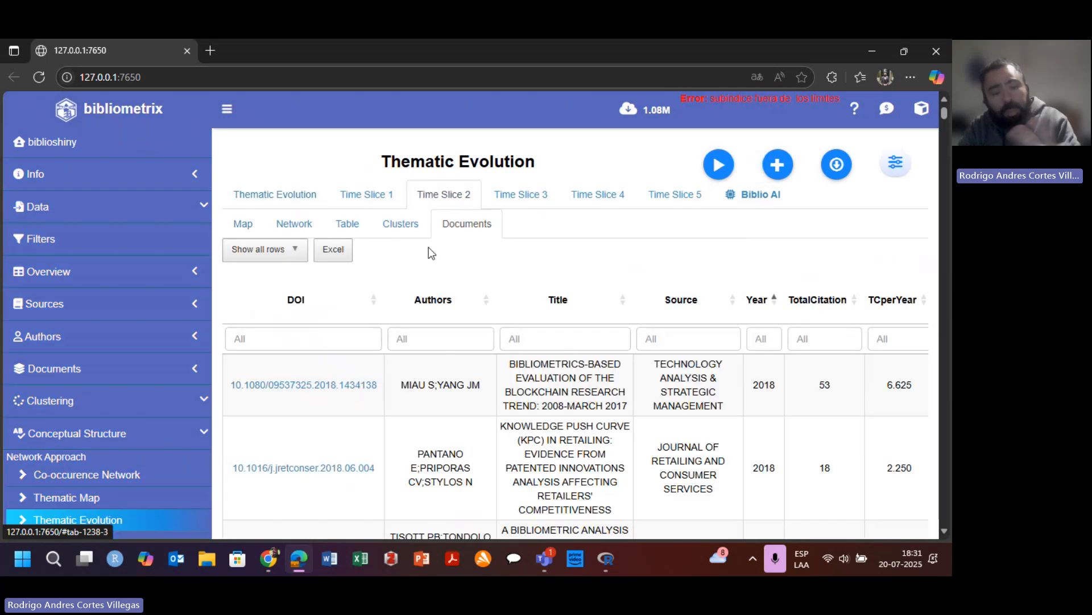
click(244, 231)
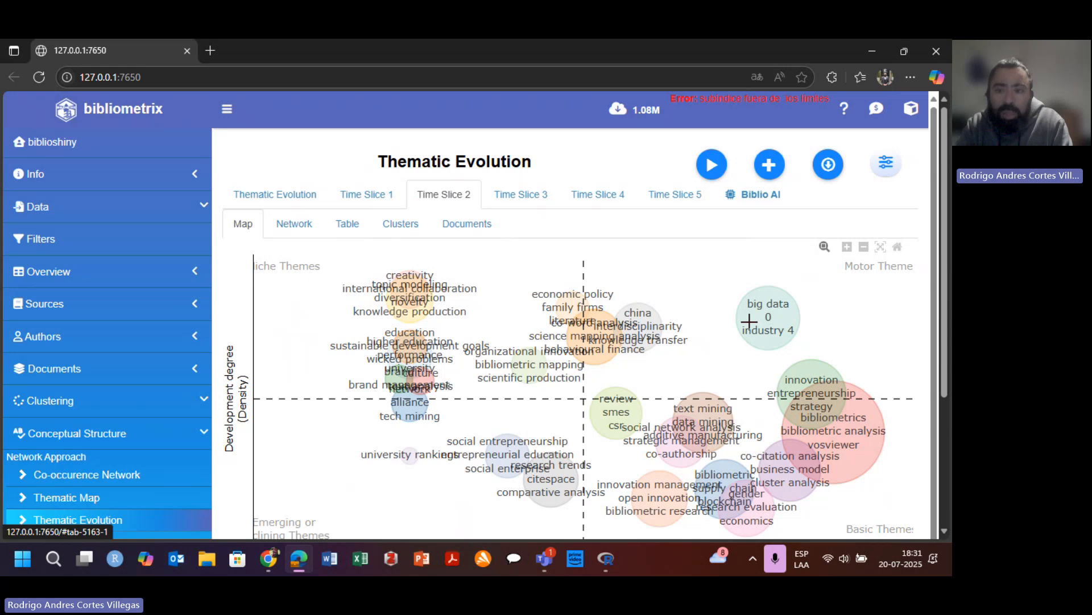
scroll(626, 443, down, 1)
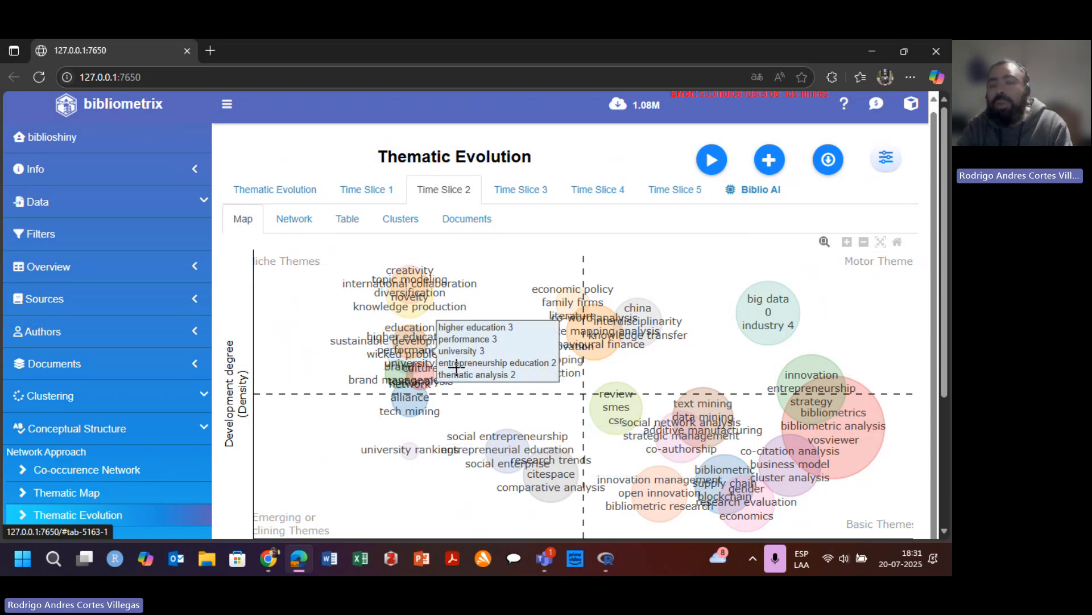
click(882, 161)
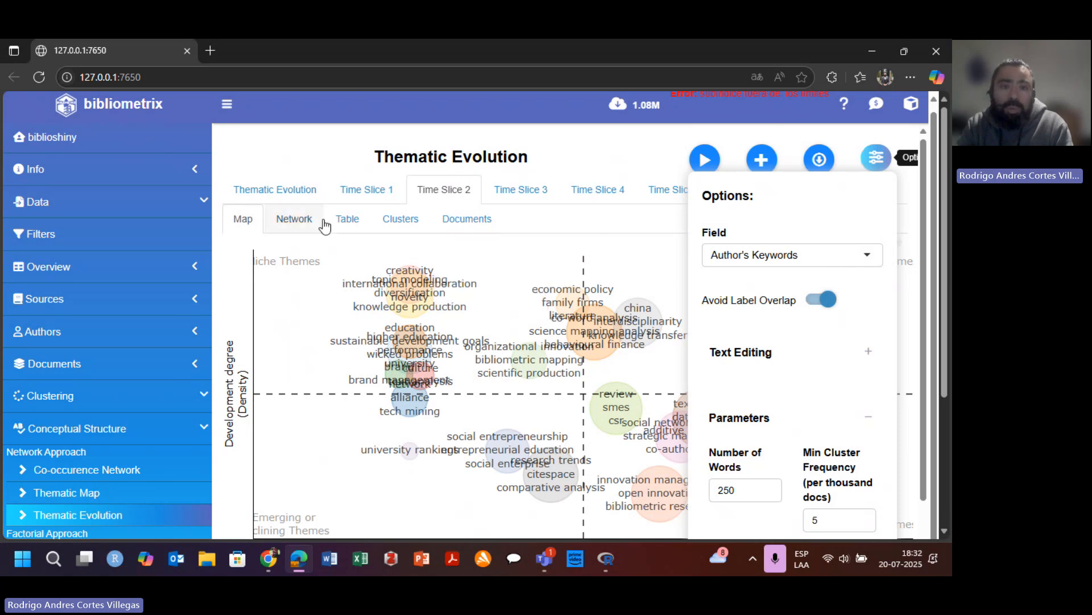
click(294, 219)
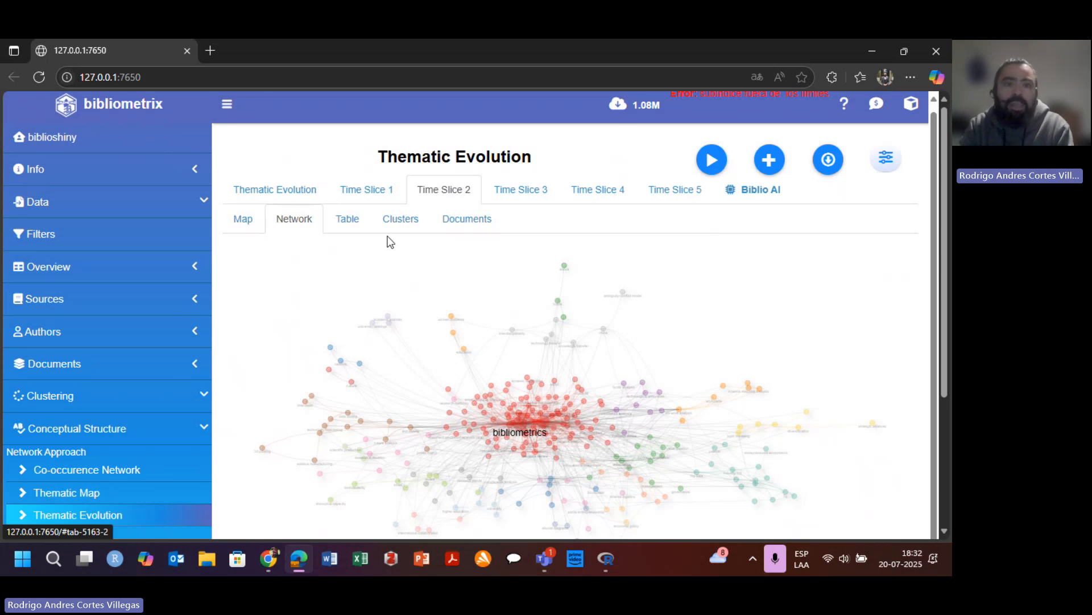
click(353, 227)
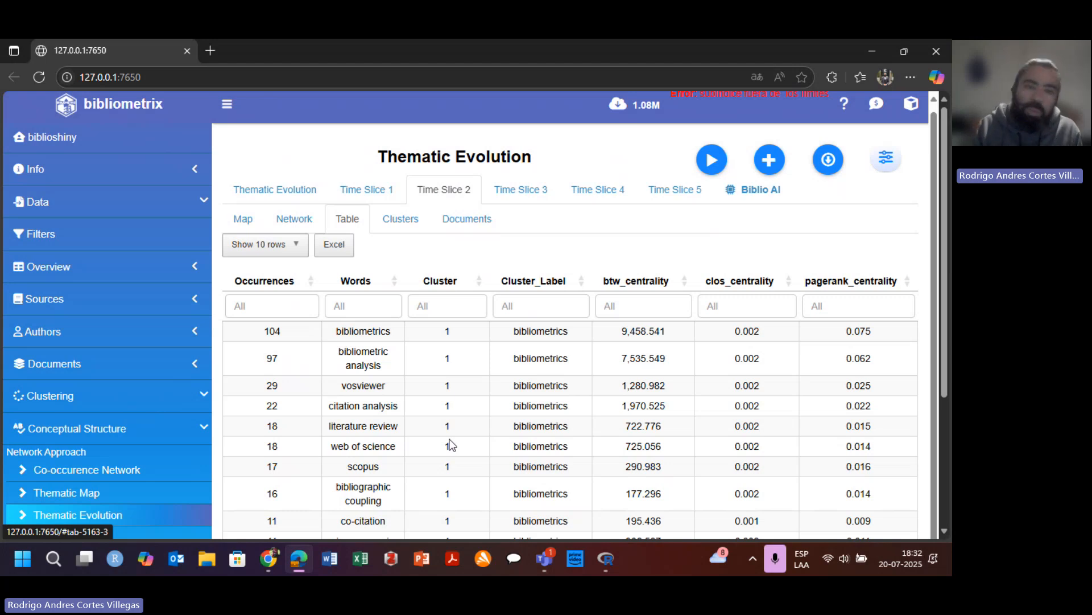
click(405, 227)
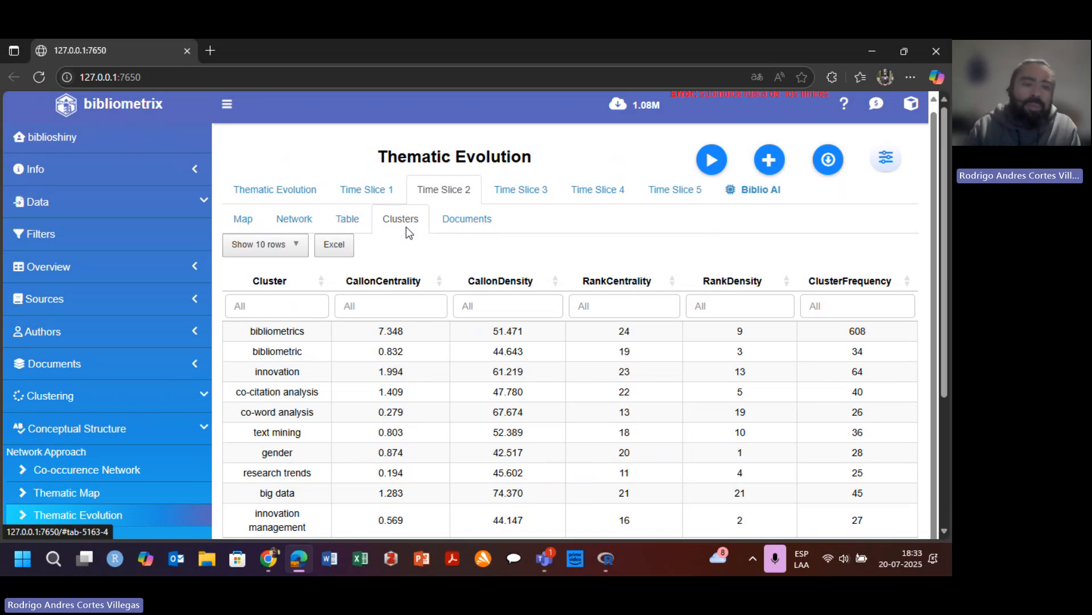
click(283, 191)
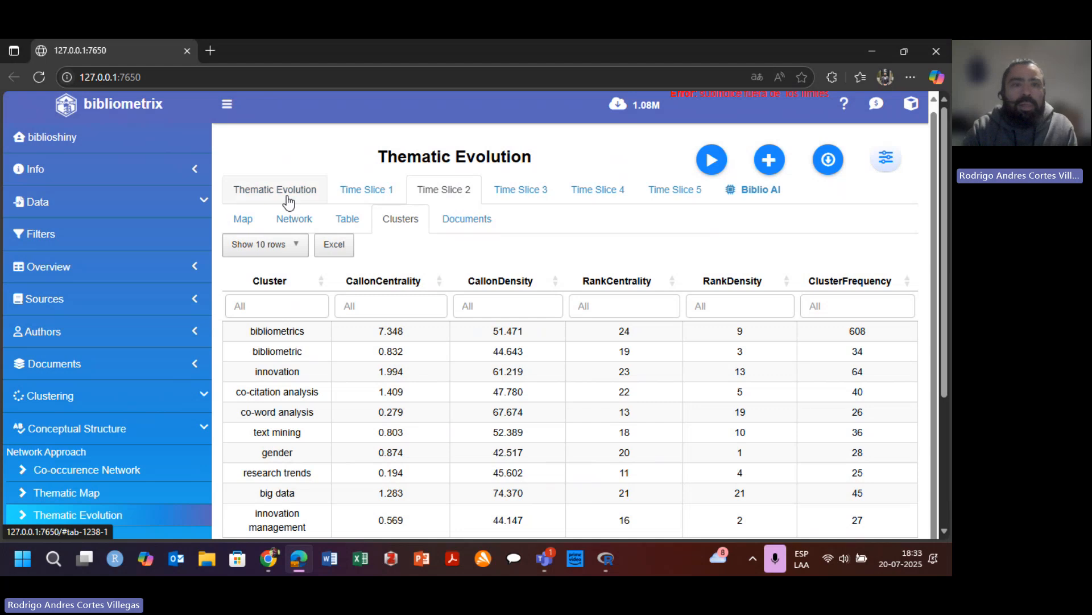
scroll(178, 394, down, 3)
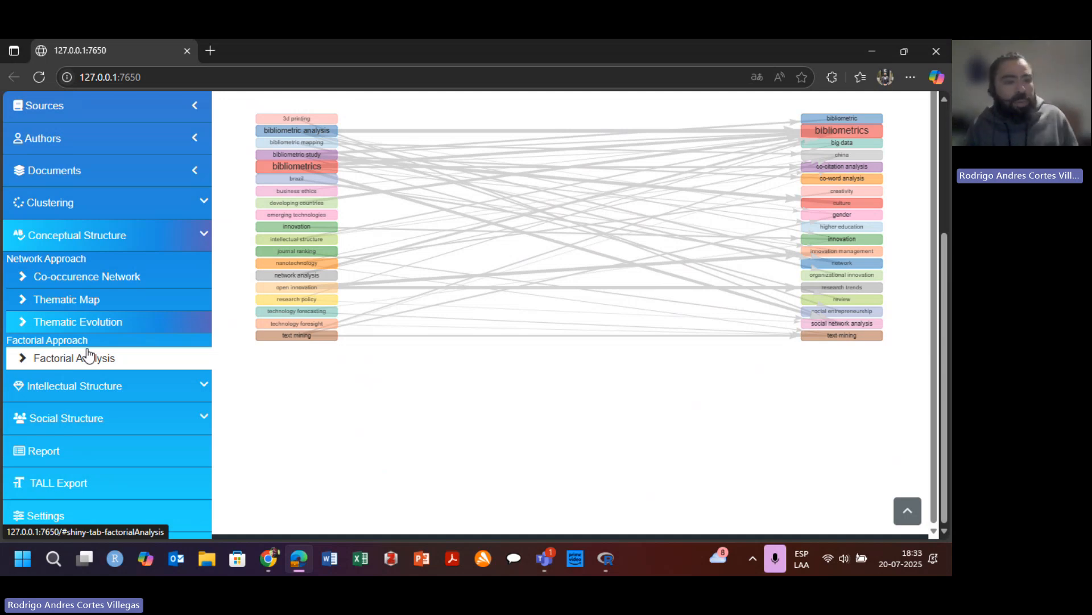
- Open the Factorial Analysis, examine its word map, and review the available analysis methods without changing the selection
click(87, 357)
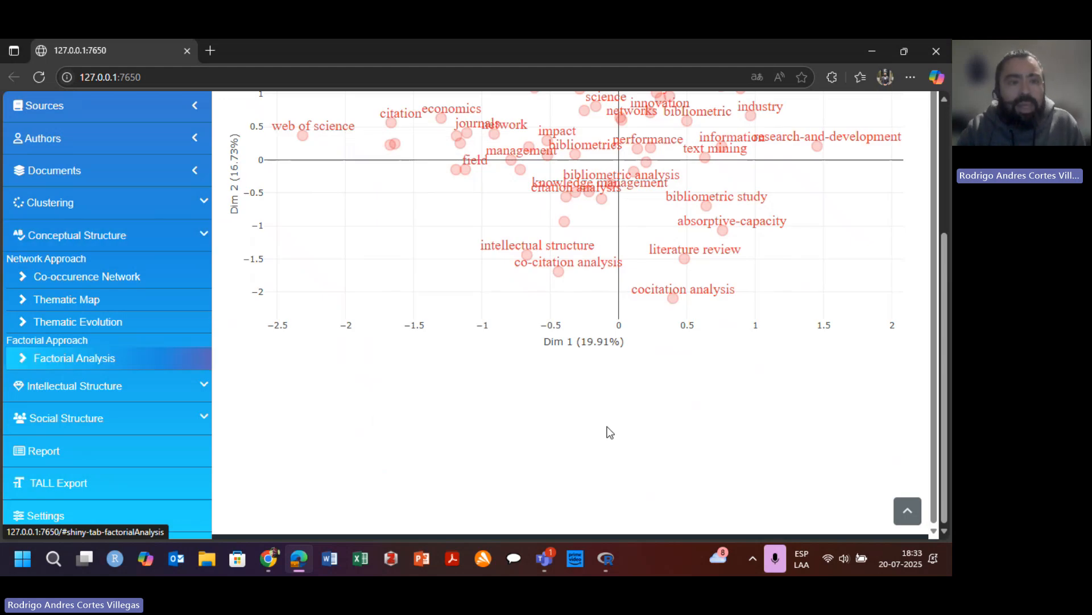
scroll(607, 361, up, 3)
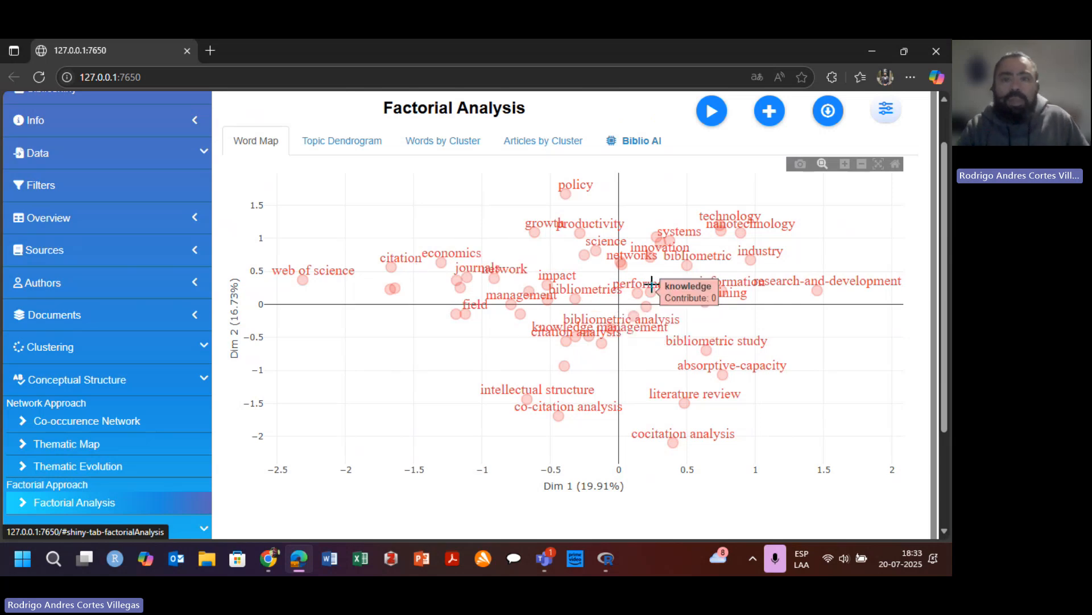
click(884, 111)
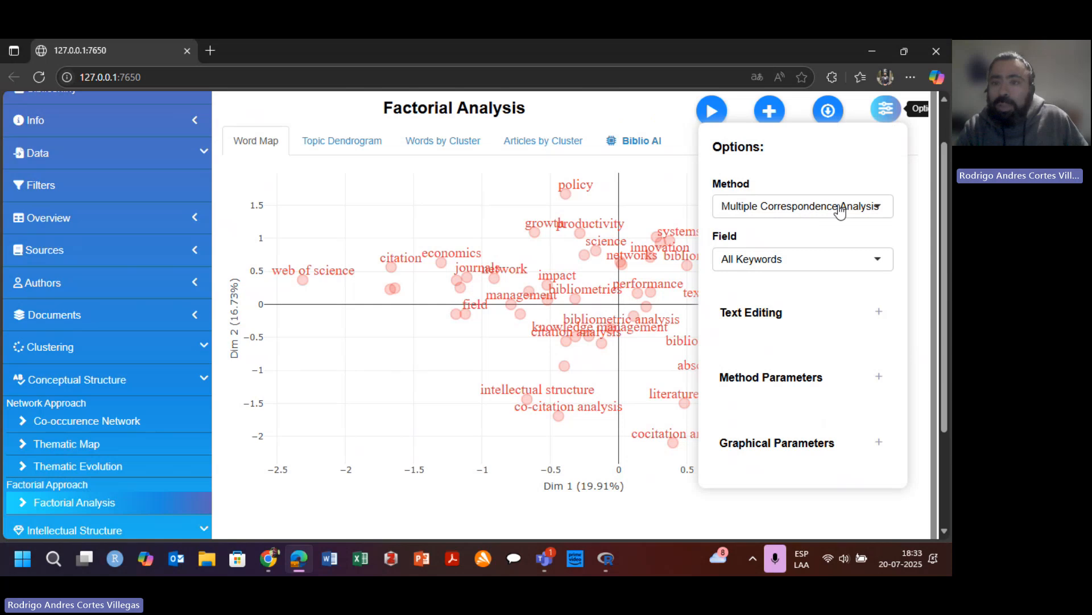
click(878, 208)
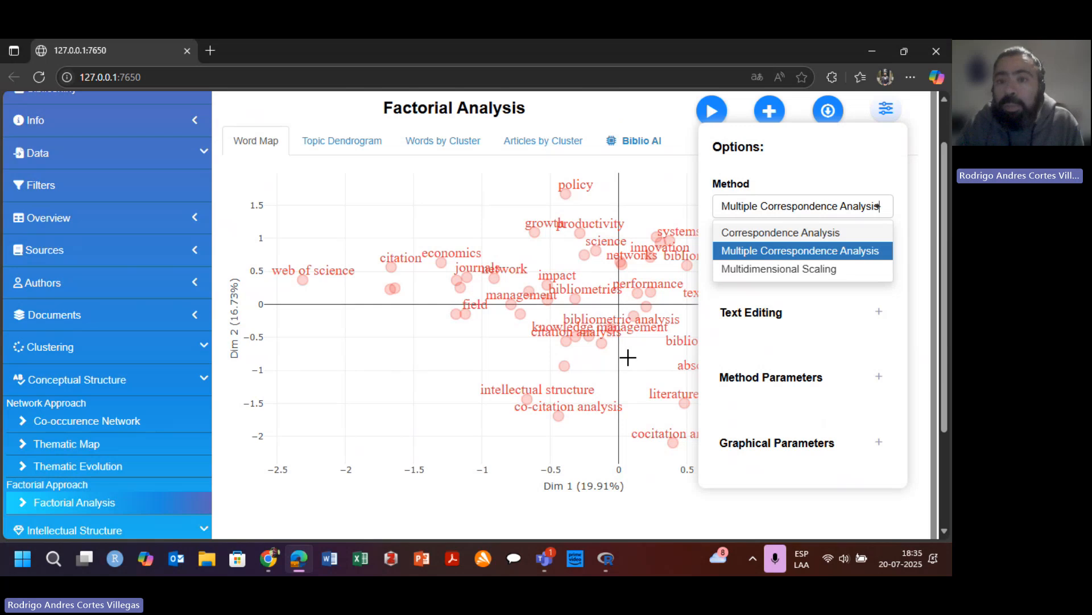
click(677, 114)
click(677, 114)
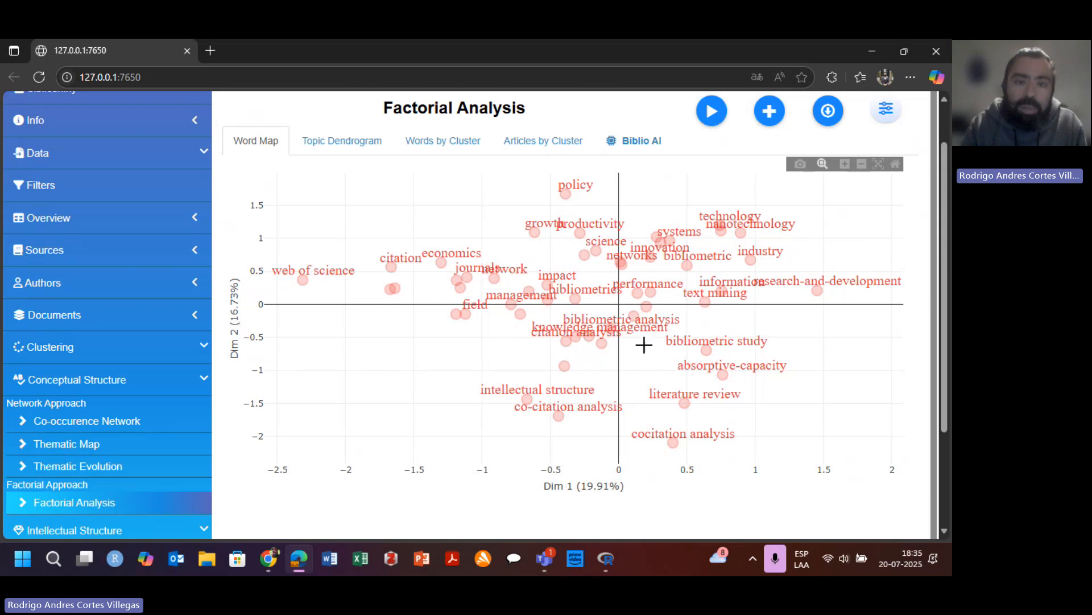
- Show all rows of the factorial analysis's words-by-cluster table
click(453, 151)
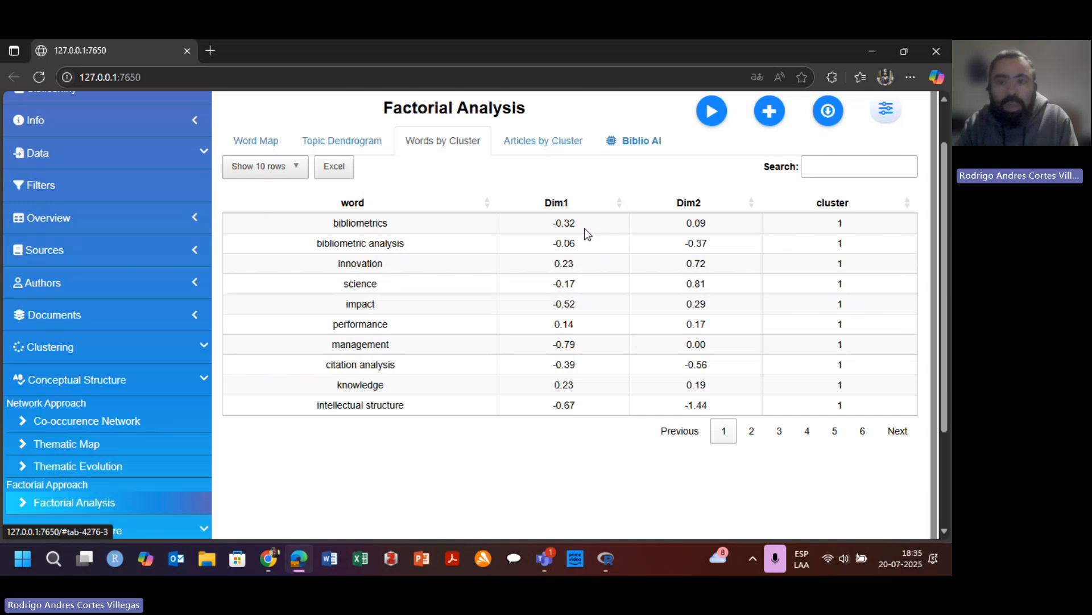
click(302, 173)
click(278, 281)
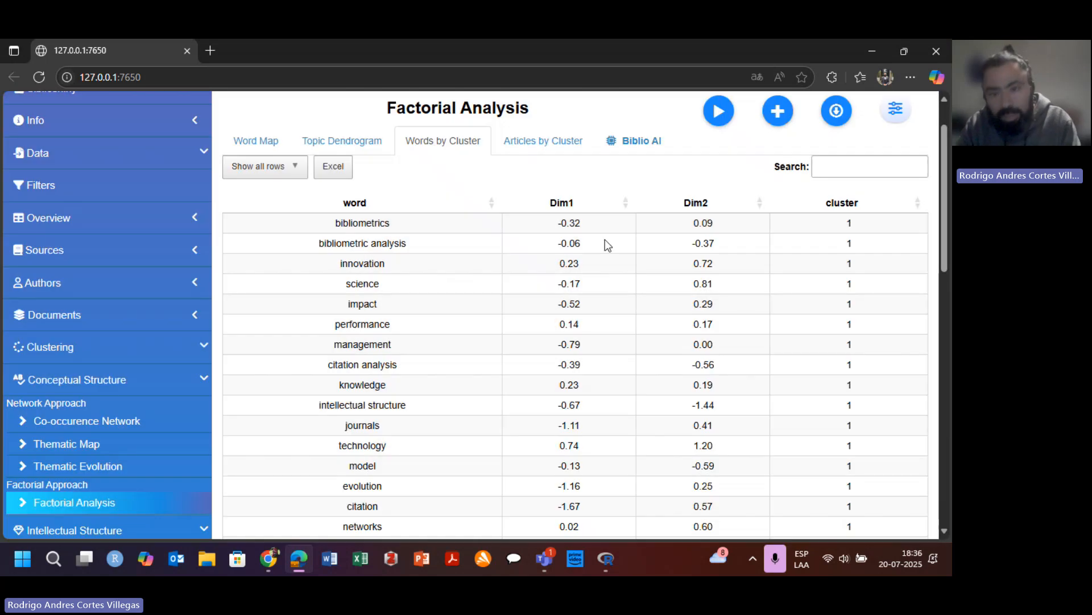
- Examine the factorial analysis's words-by-cluster table, articles-by-cluster table, topic dendrogram and word map
scroll(621, 371, down, 10)
scroll(708, 393, up, 10)
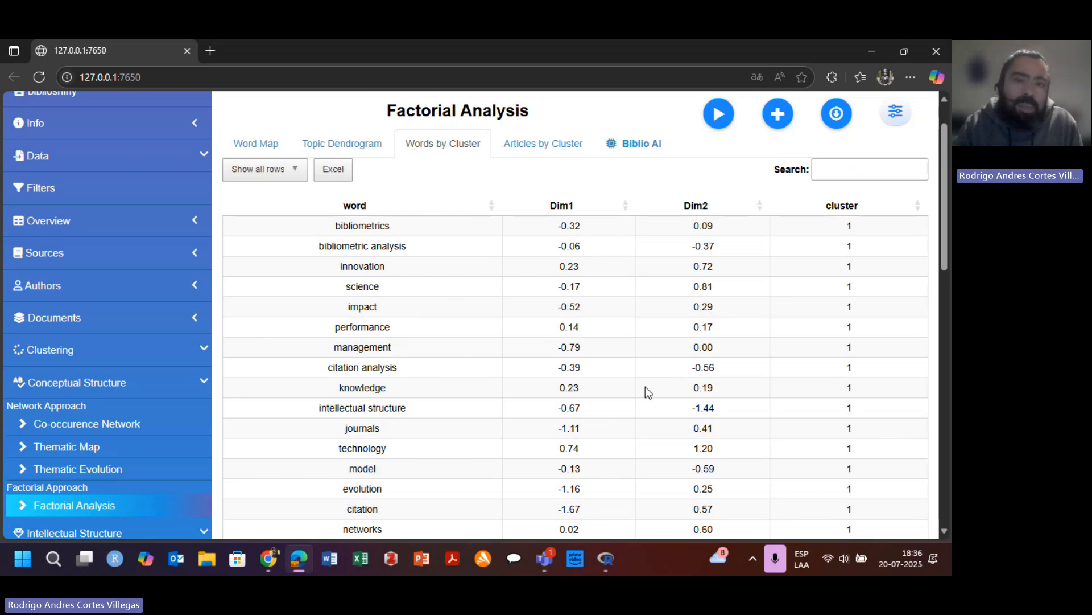
click(552, 152)
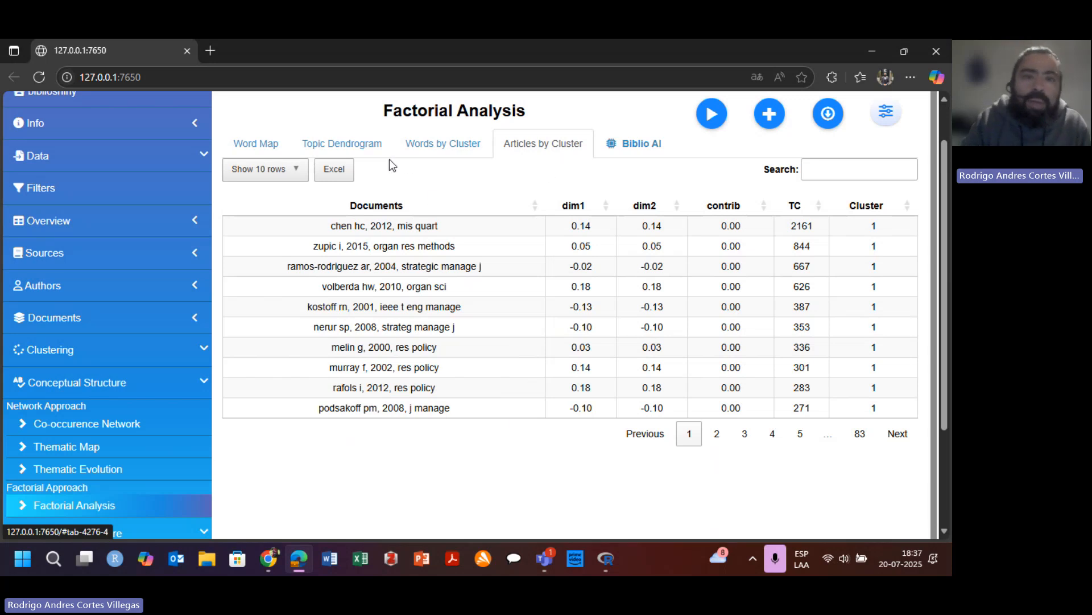
click(335, 149)
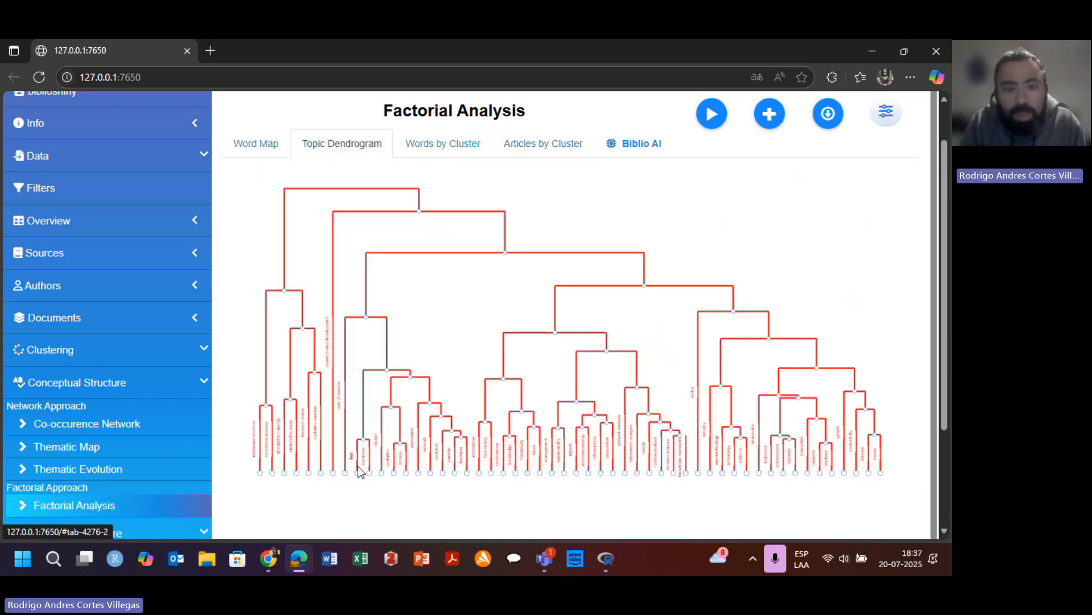
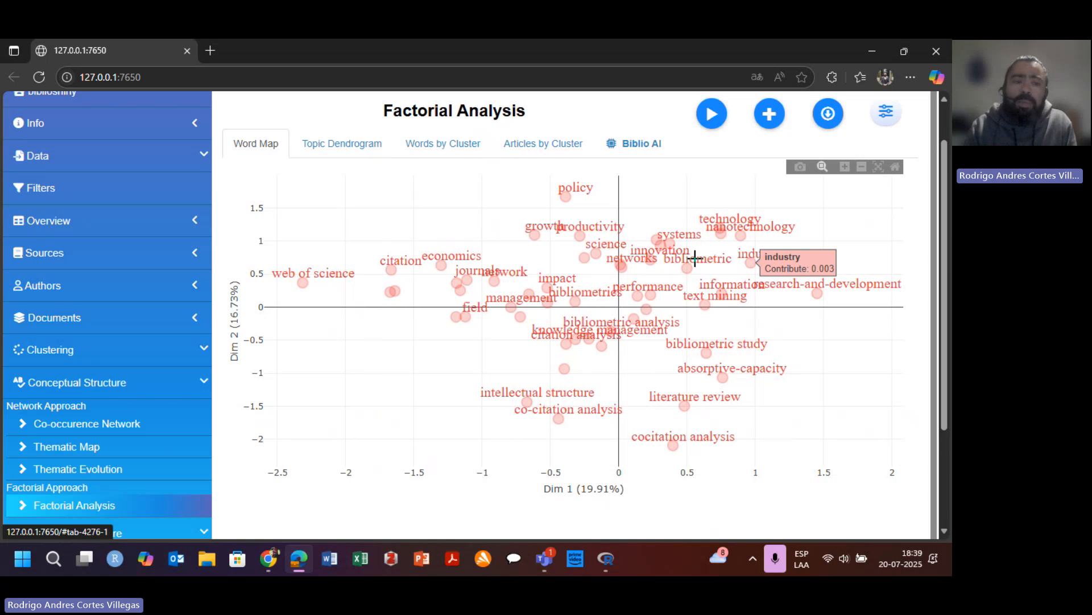
scroll(108, 381, down, 1)
scroll(116, 442, down, 2)
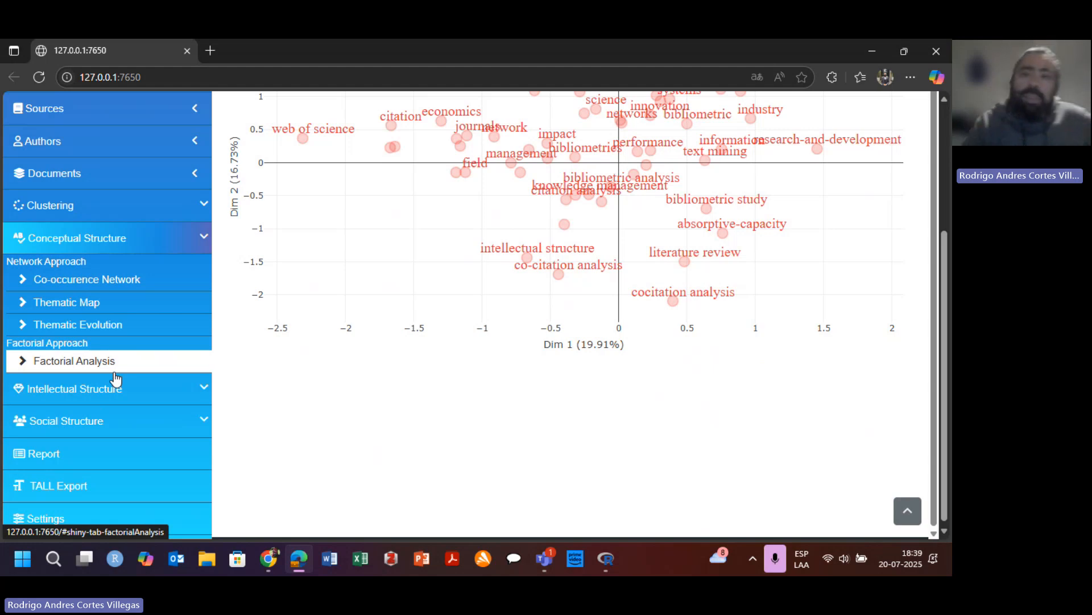
scroll(808, 284, up, 4)
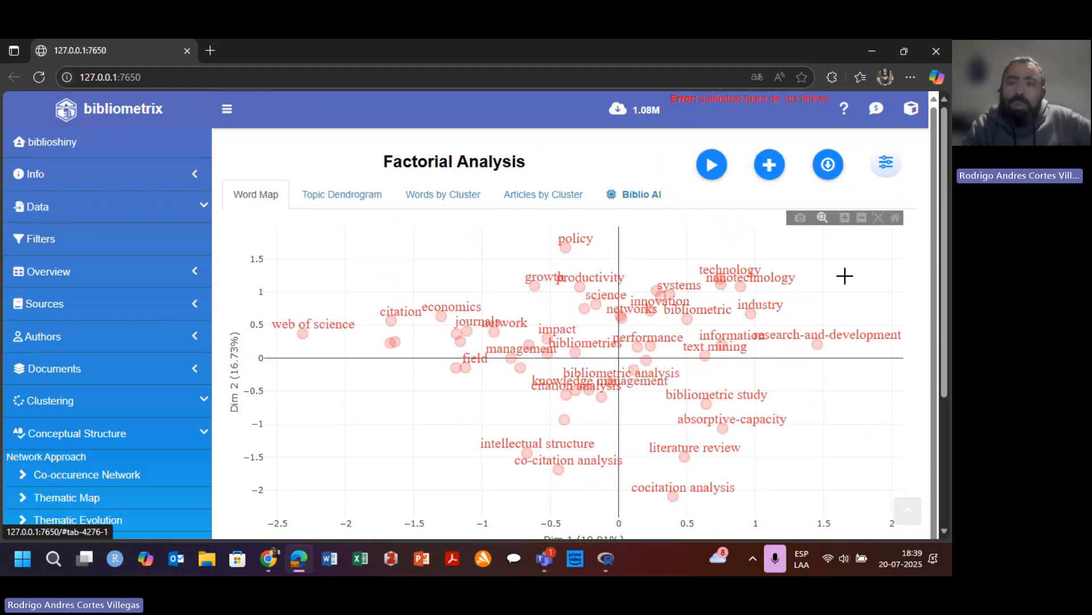
- Check the factorial analysis's options, compare its words and articles cluster tables, and return to the word map
click(886, 163)
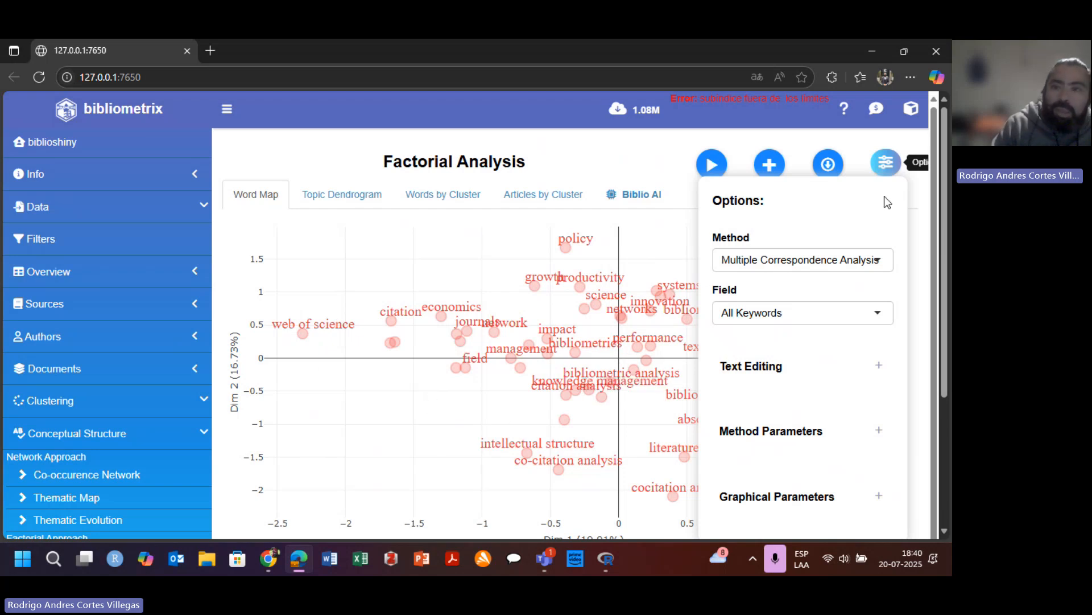
click(879, 159)
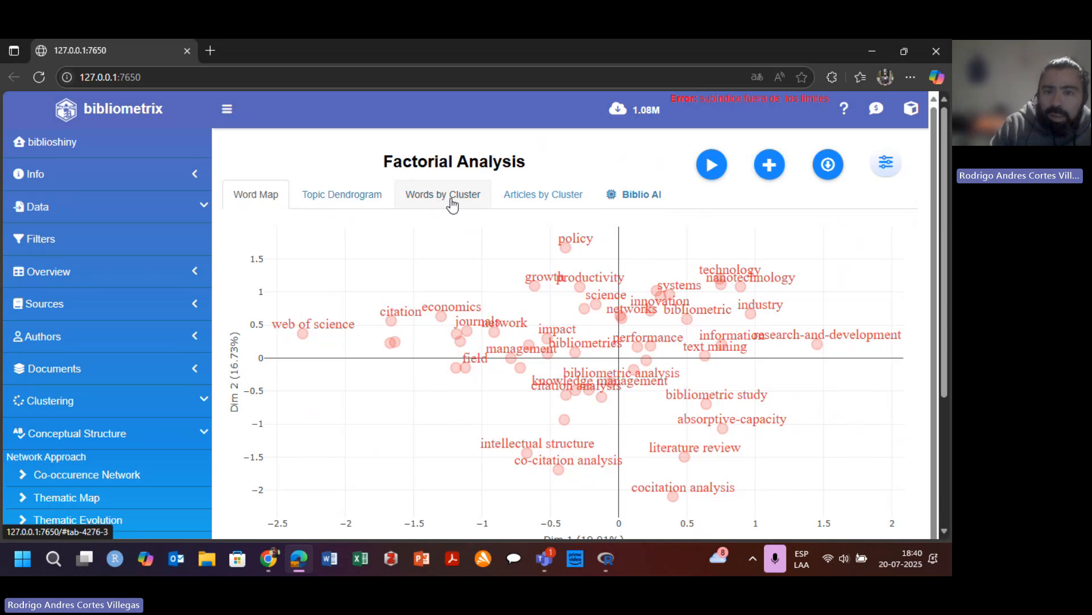
click(453, 203)
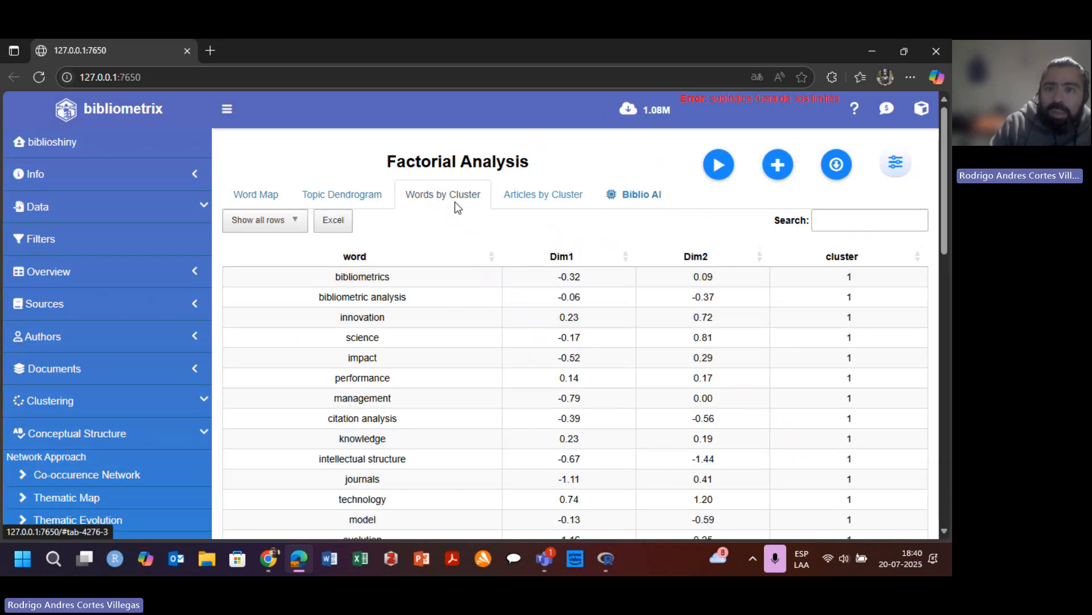
click(524, 201)
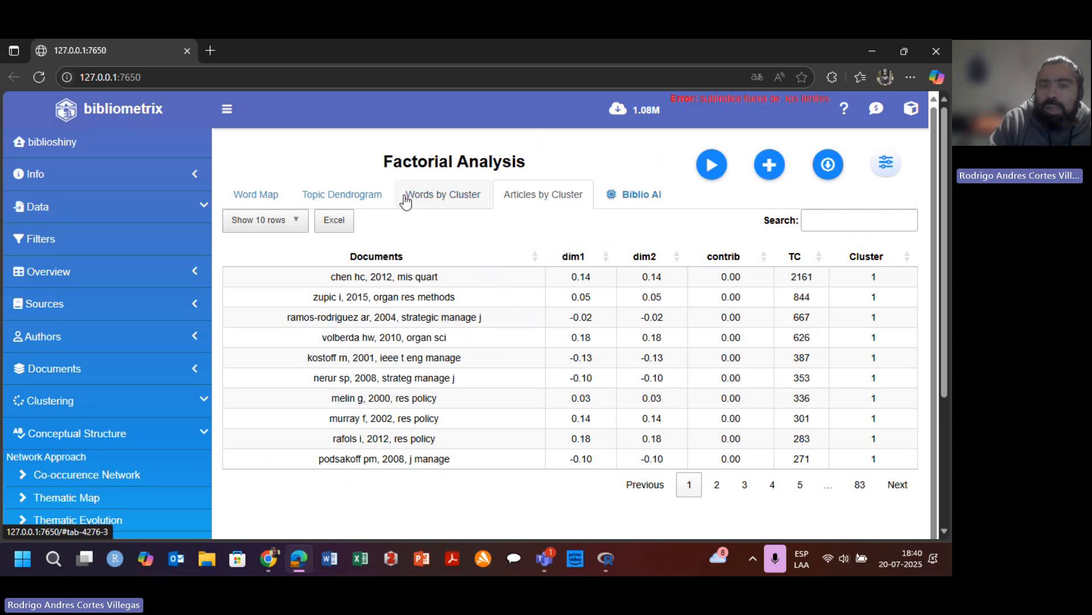
click(251, 196)
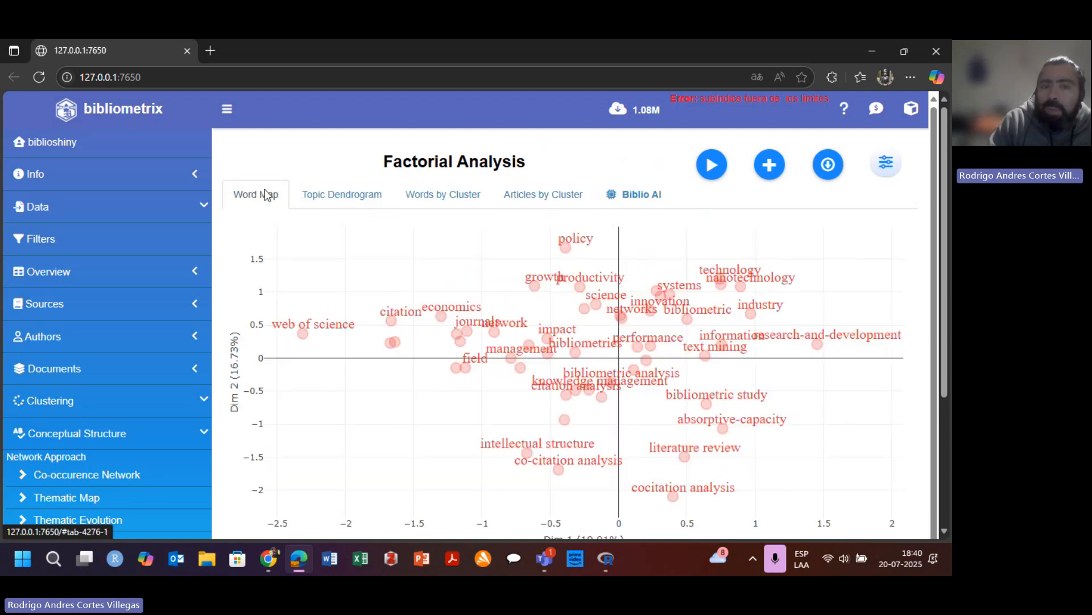
- Review the factorial analysis's graphical parameters, method parameters and text editing options, leaving the text editing section collapsed
click(886, 164)
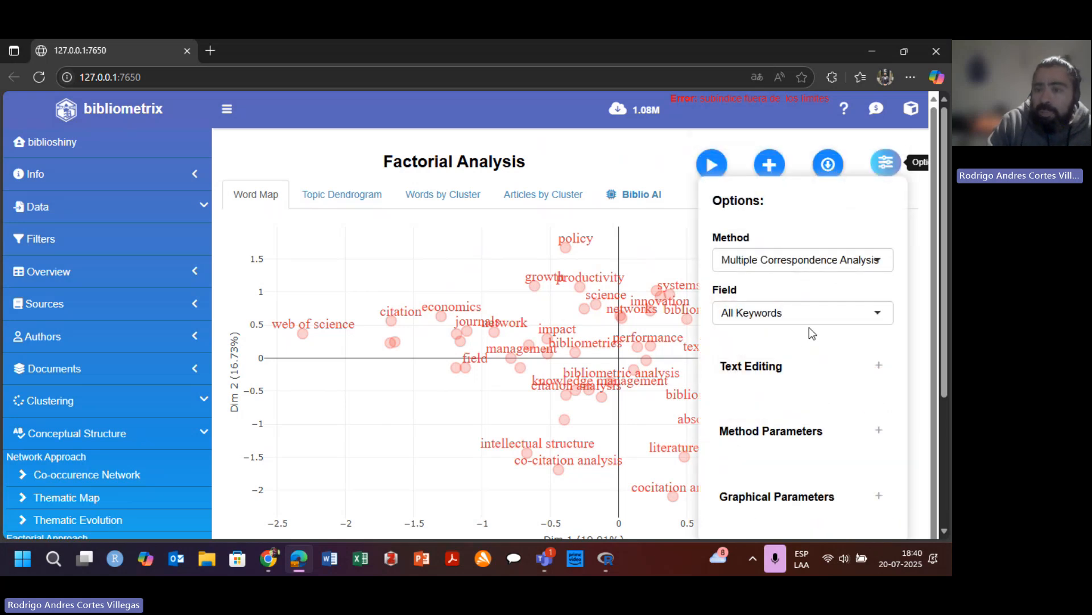
scroll(783, 384, down, 1)
scroll(783, 387, down, 3)
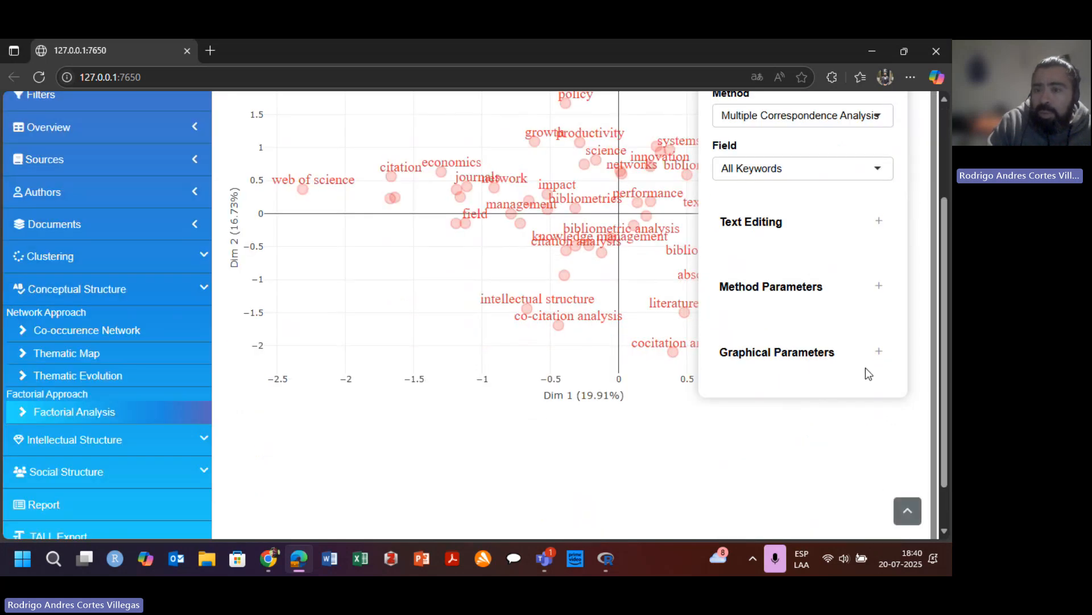
click(879, 354)
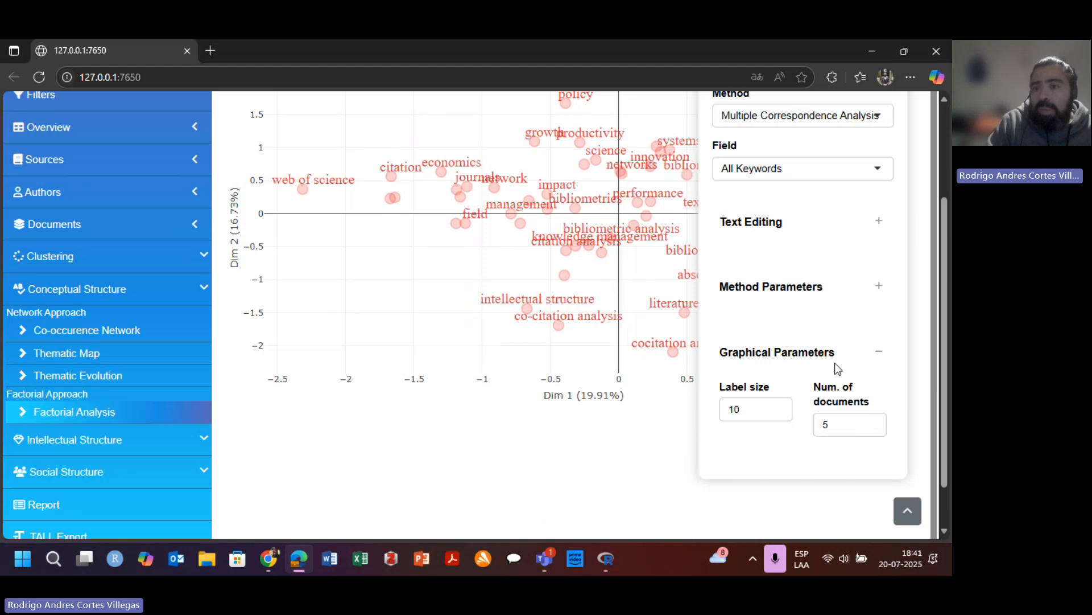
click(879, 287)
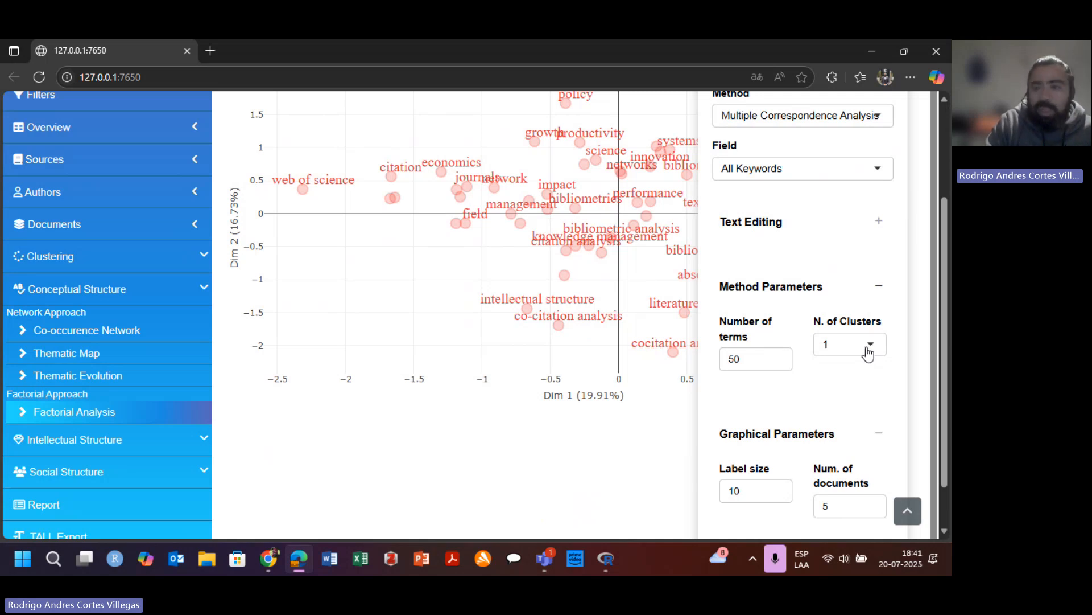
click(879, 222)
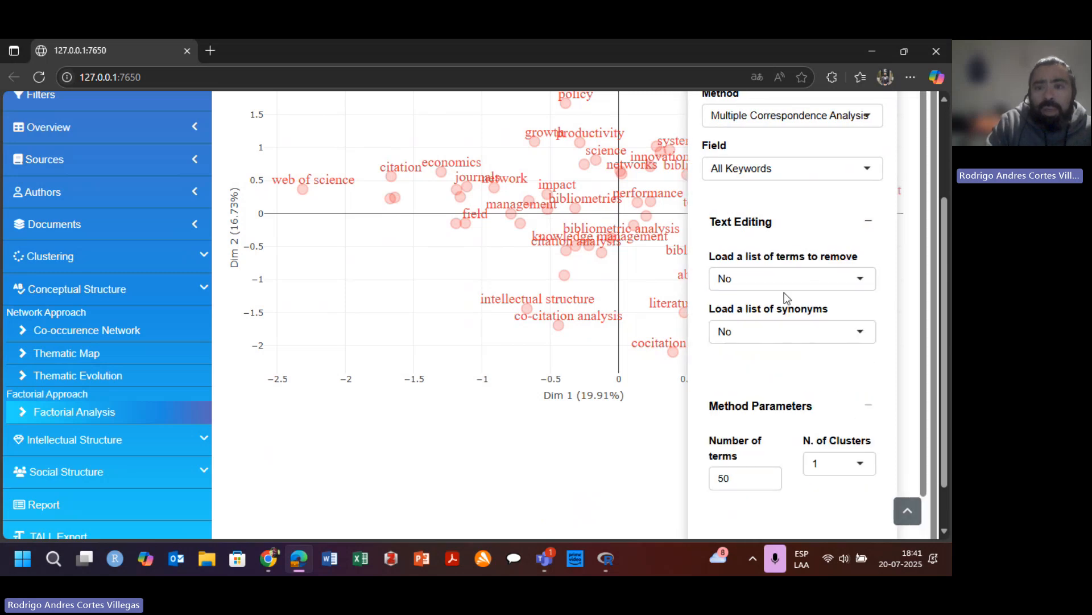
click(868, 222)
scroll(805, 415, down, 1)
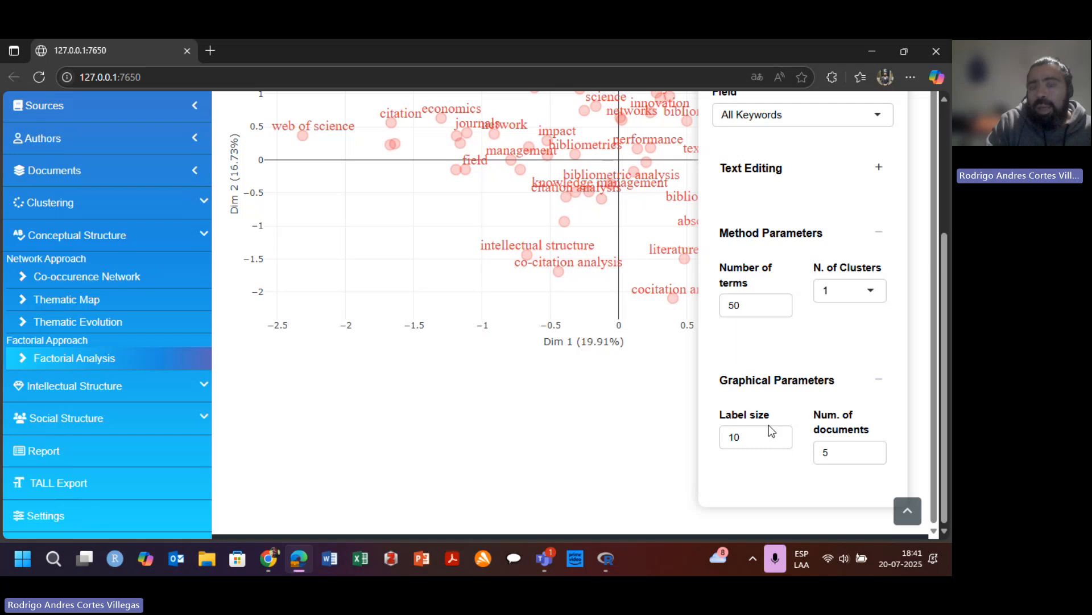
scroll(924, 317, up, 1)
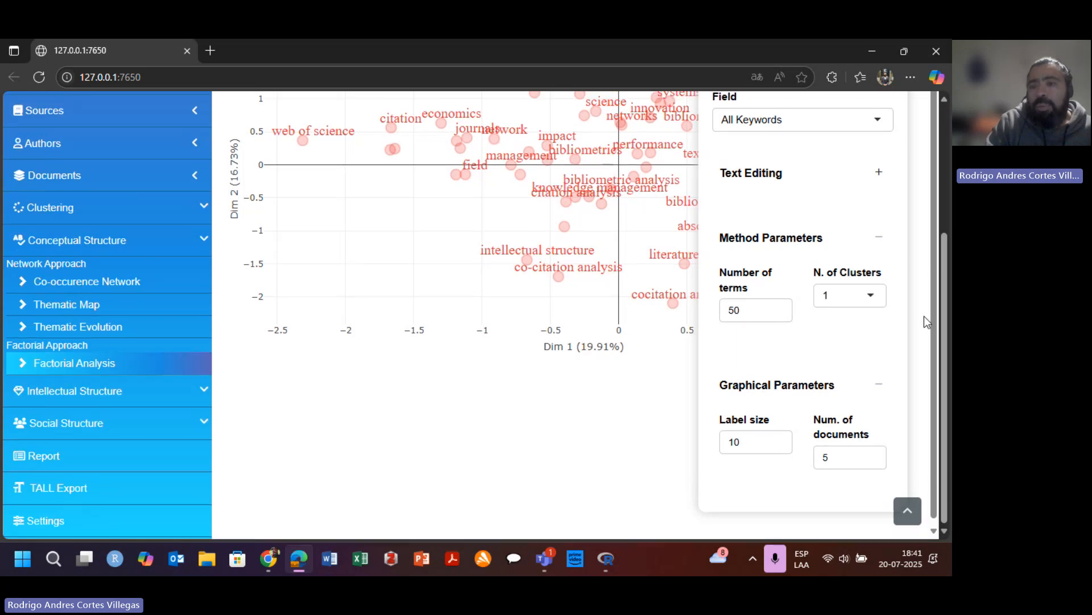
scroll(917, 275, up, 3)
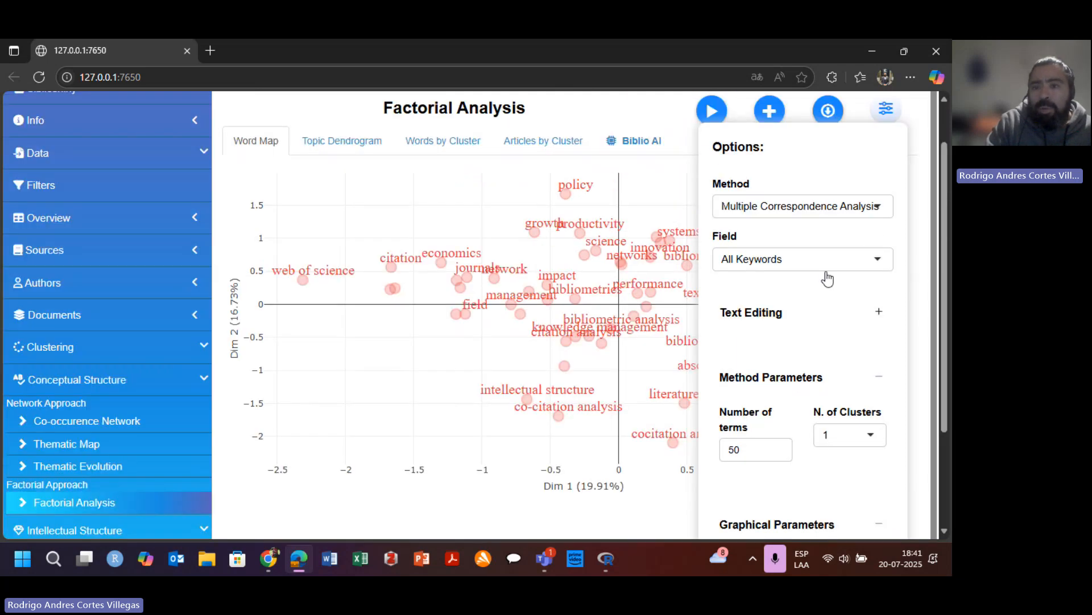
- Try Correspondence Analysis as the method, restore Multiple Correspondence Analysis, and review the method choices again
click(877, 212)
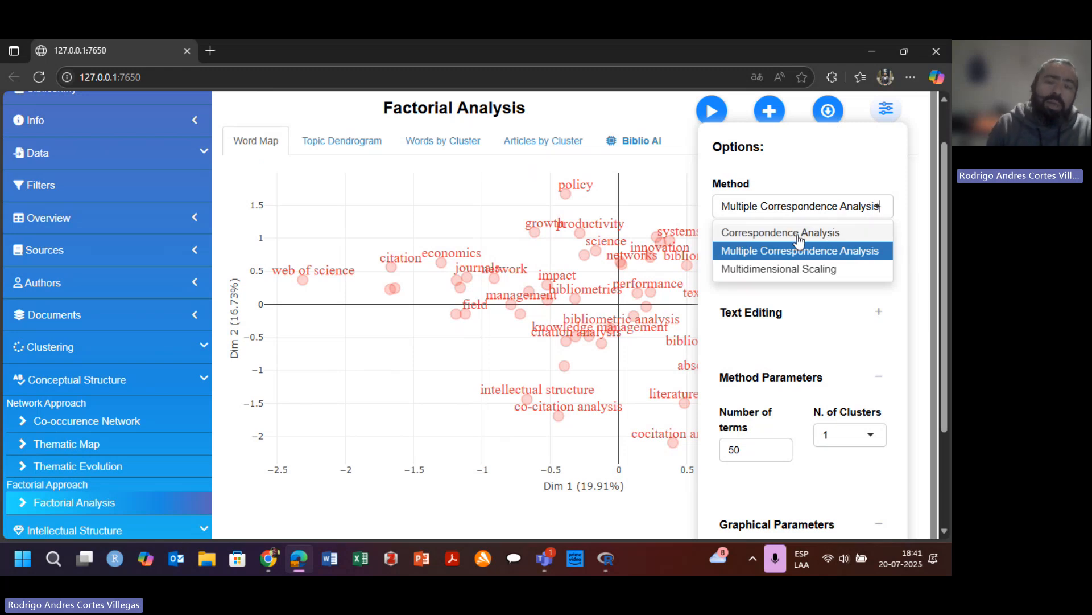
click(826, 239)
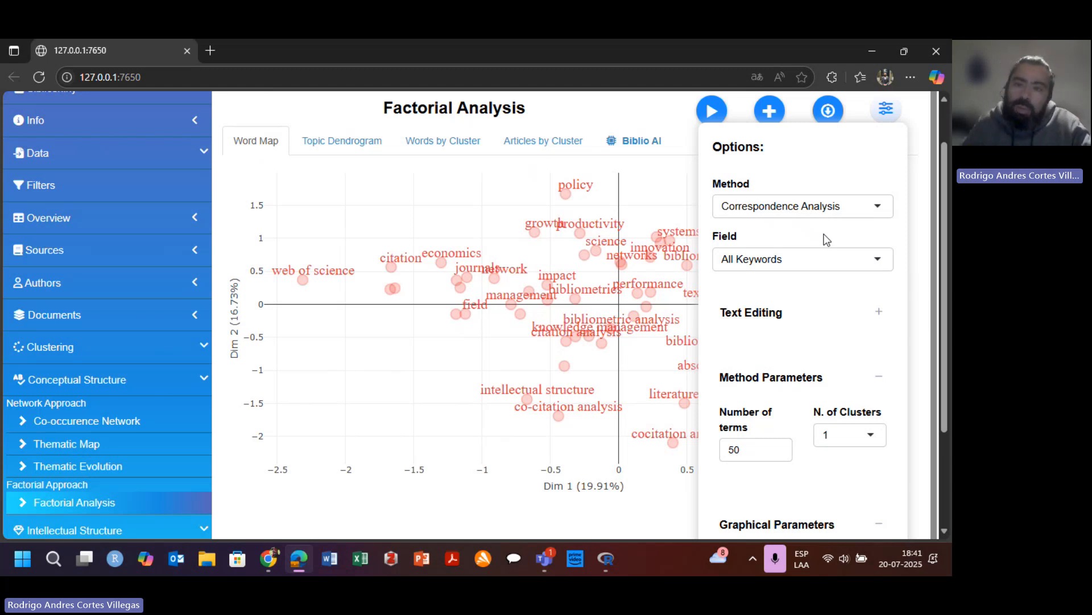
click(873, 207)
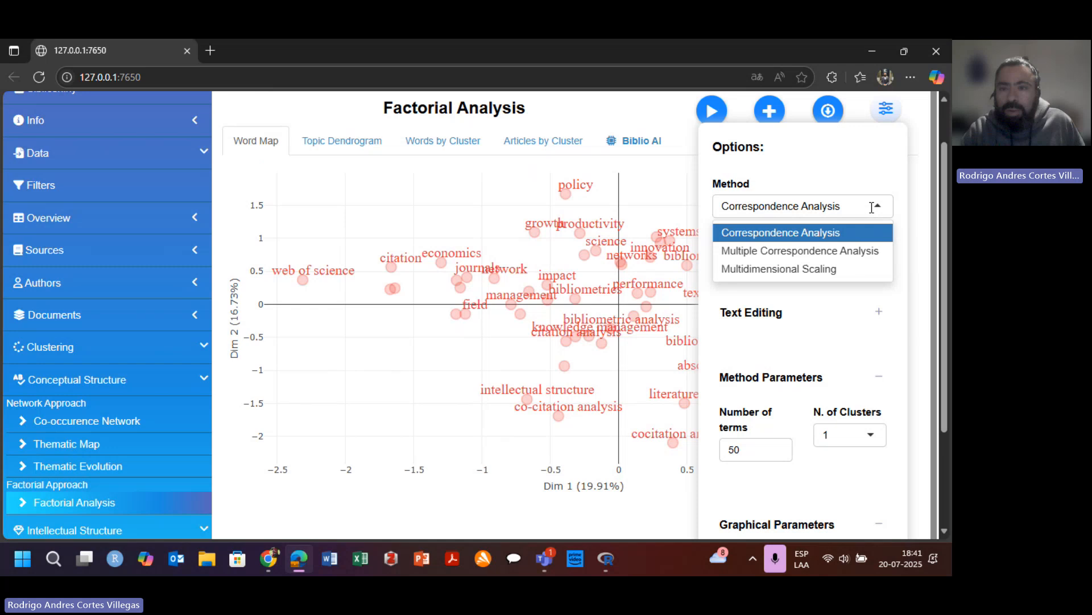
click(843, 251)
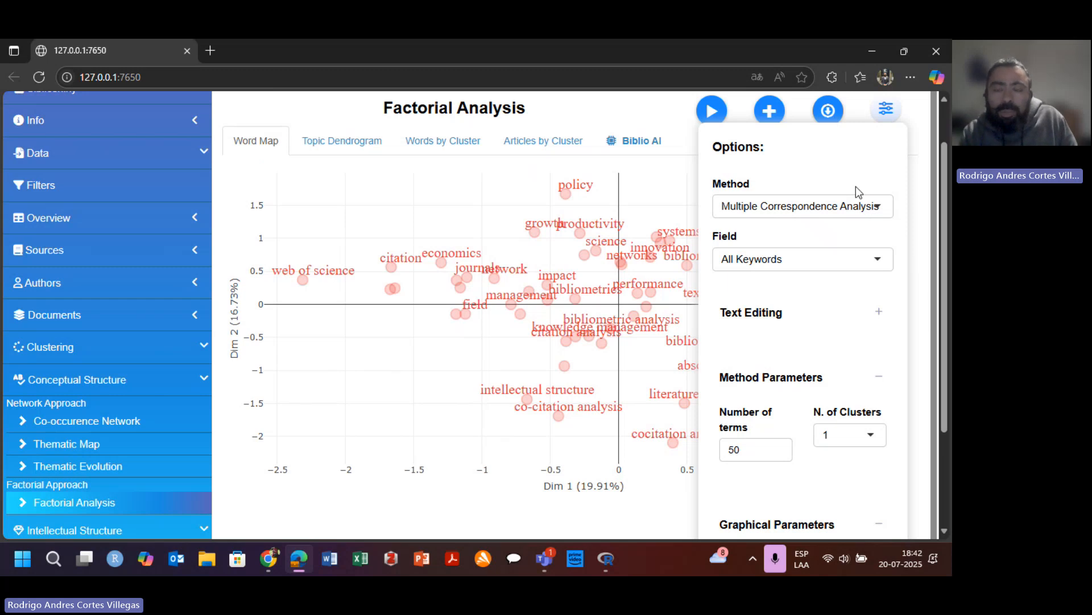
click(859, 204)
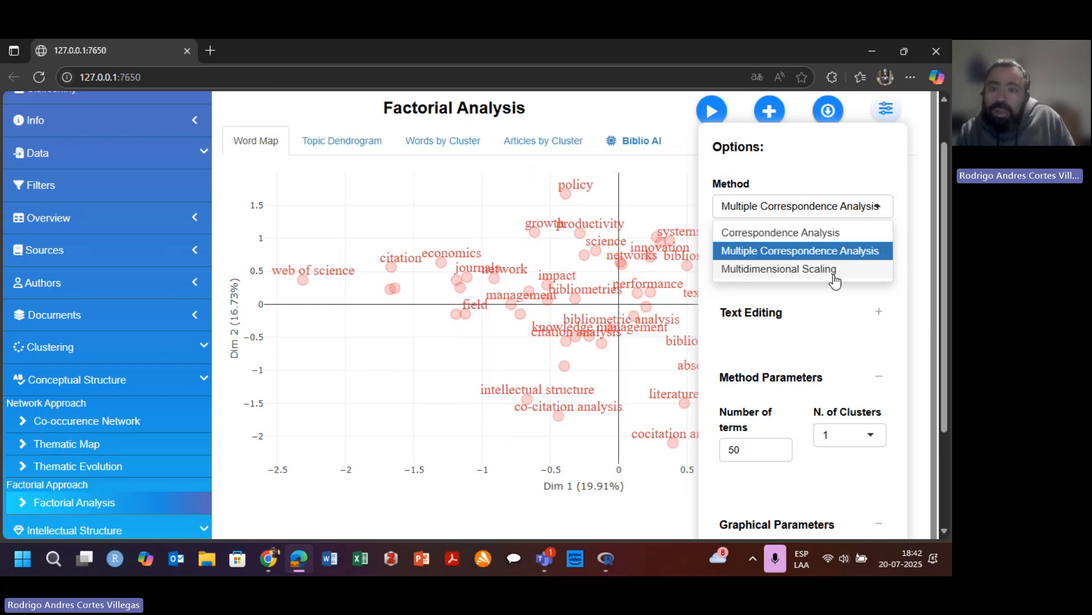
- Expand the text editing options, enable loading a list of terms to remove to view its upload settings, and set it back to No
click(878, 314)
scroll(802, 358, down, 1)
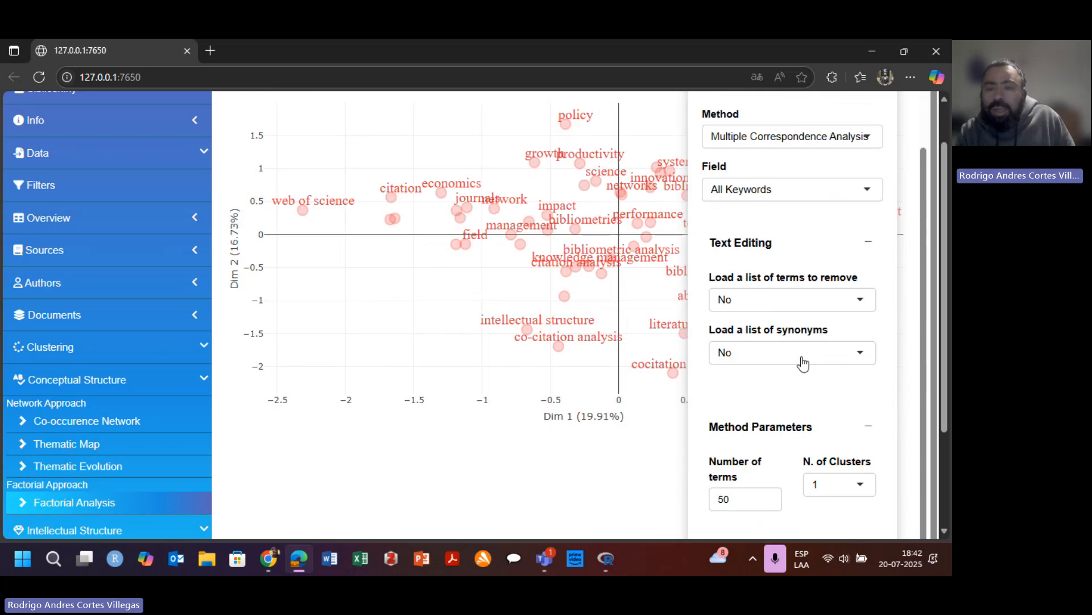
scroll(826, 376, up, 1)
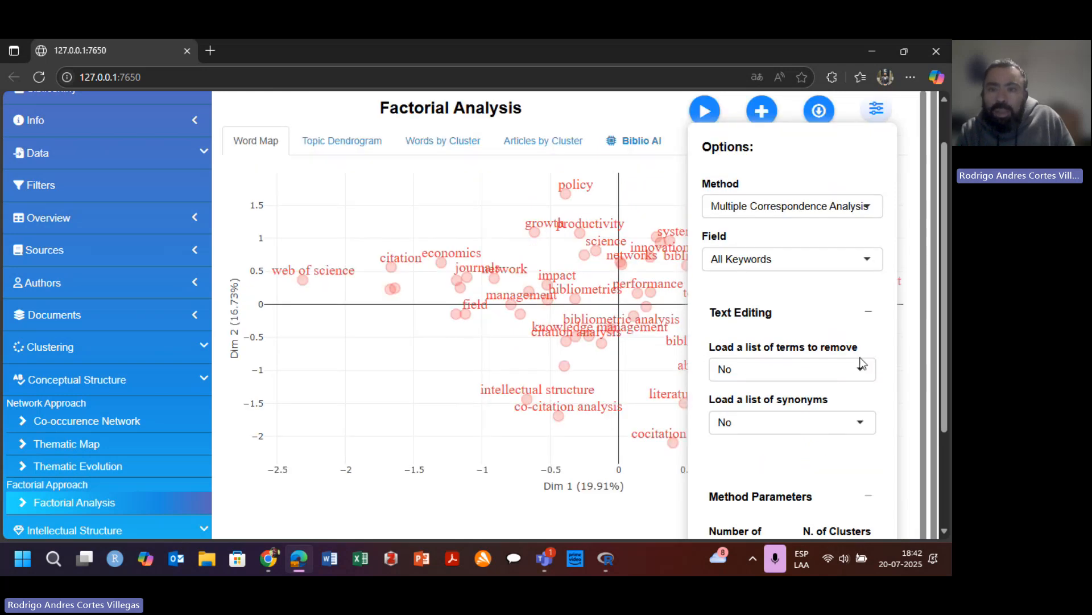
click(859, 372)
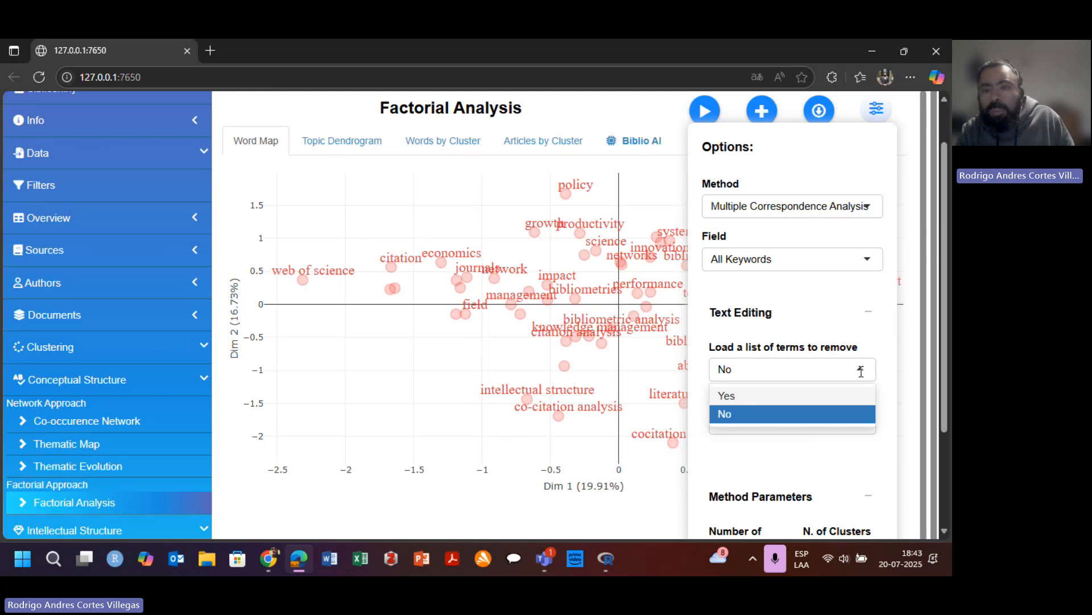
click(754, 396)
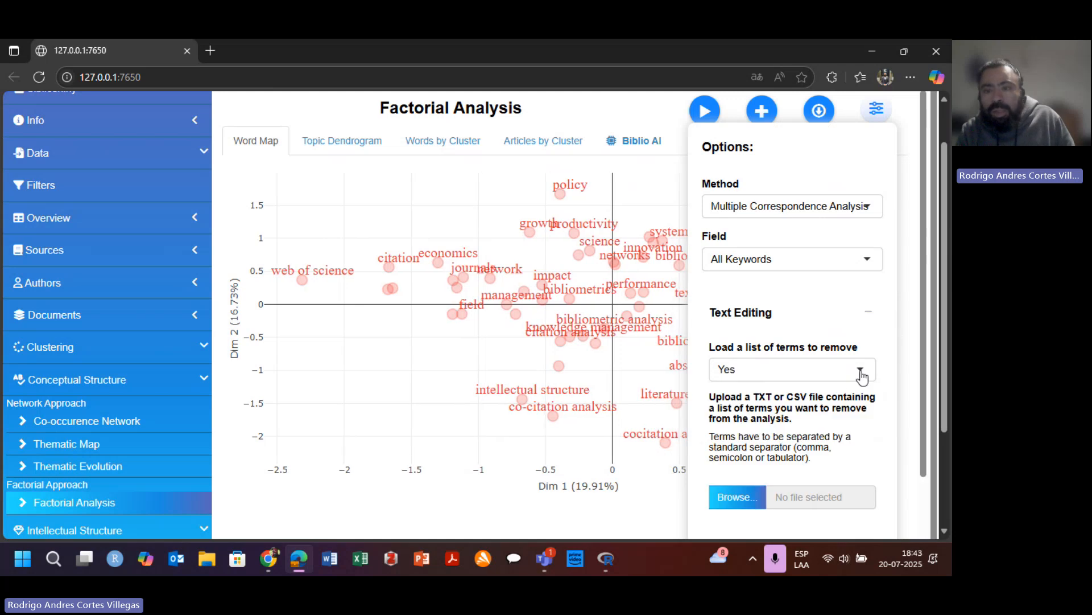
click(861, 373)
click(748, 415)
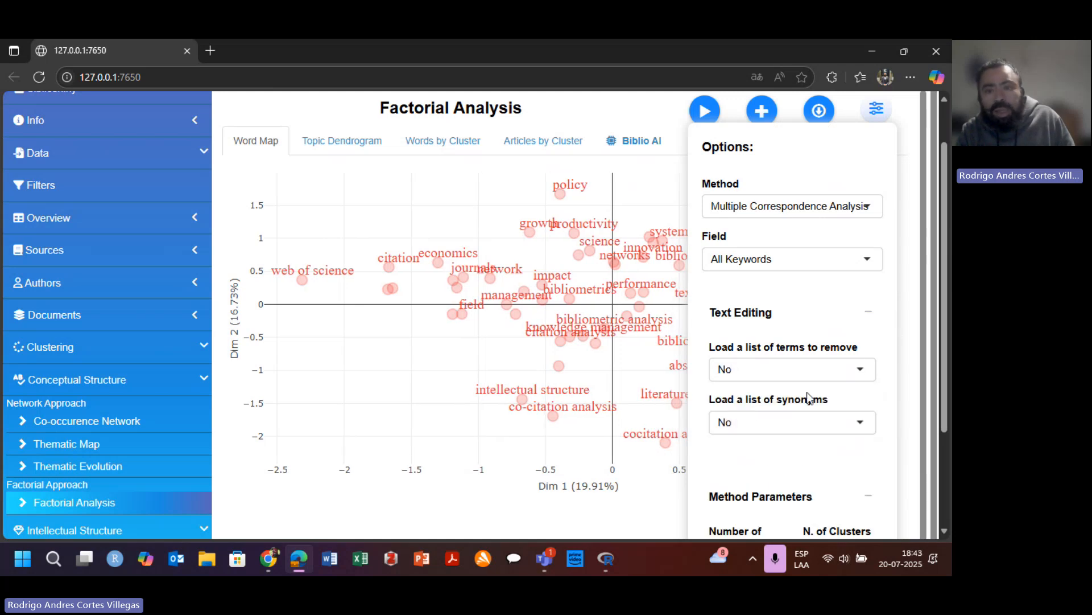
- Enable loading a list of synonyms, review its upload and file separator choices, and set the option back to No
scroll(811, 396, down, 2)
click(859, 351)
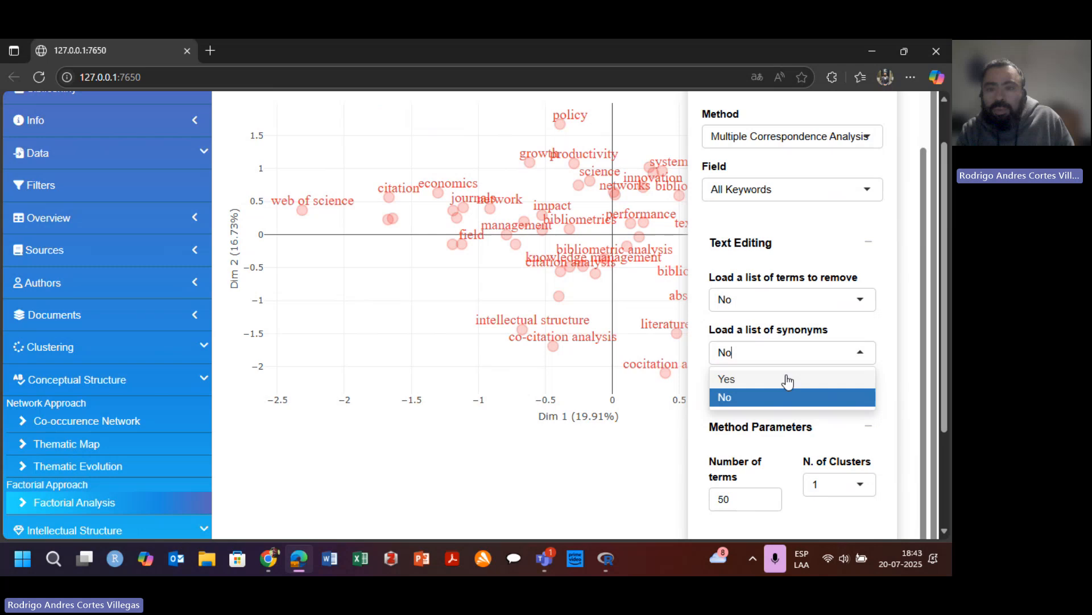
click(746, 380)
scroll(784, 418, down, 2)
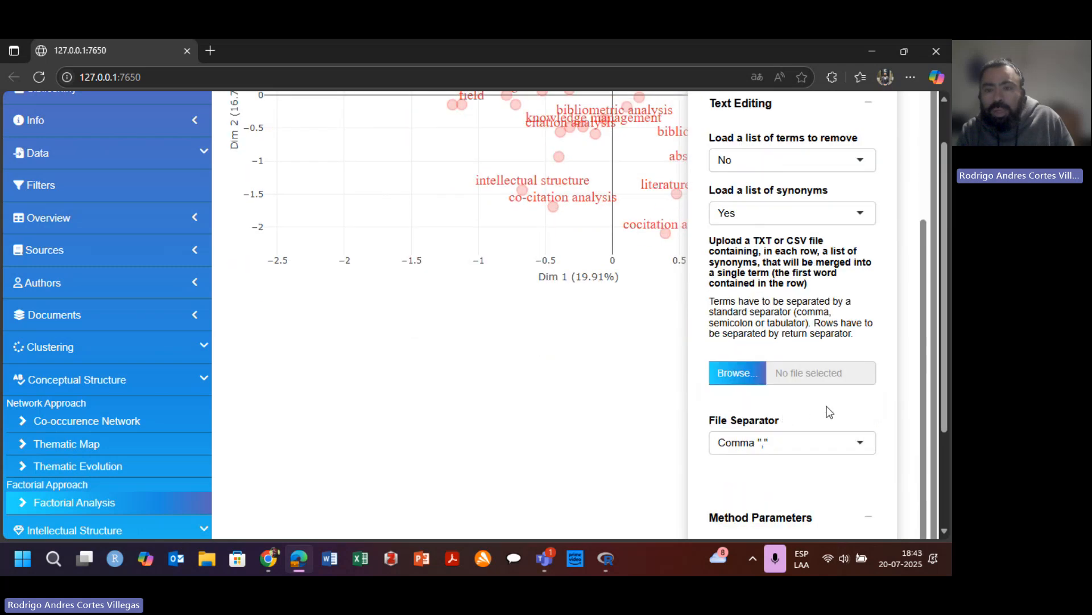
click(859, 444)
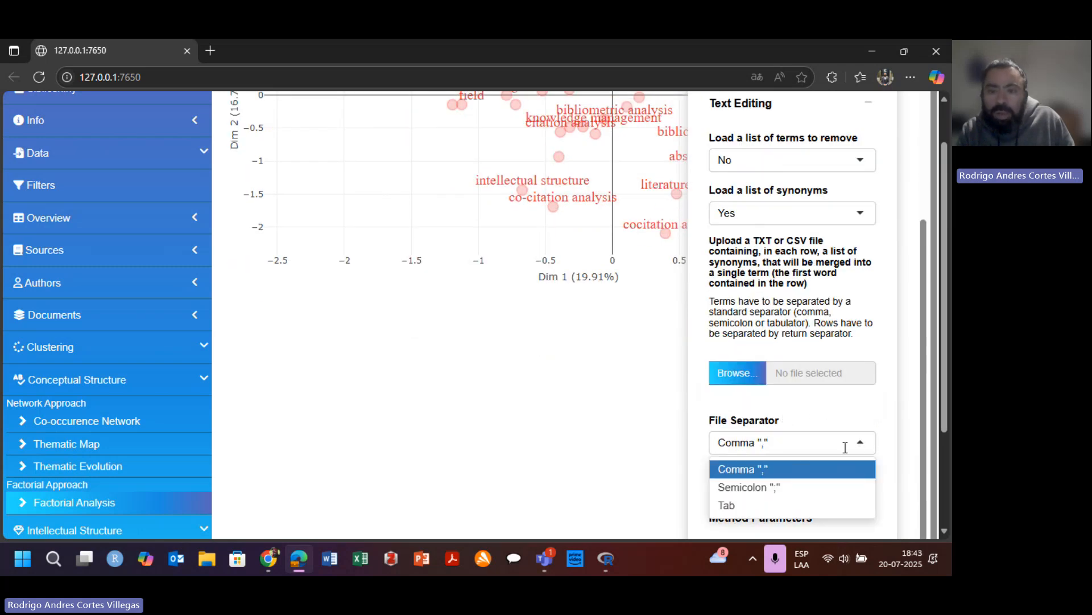
scroll(835, 443, down, 2)
click(833, 431)
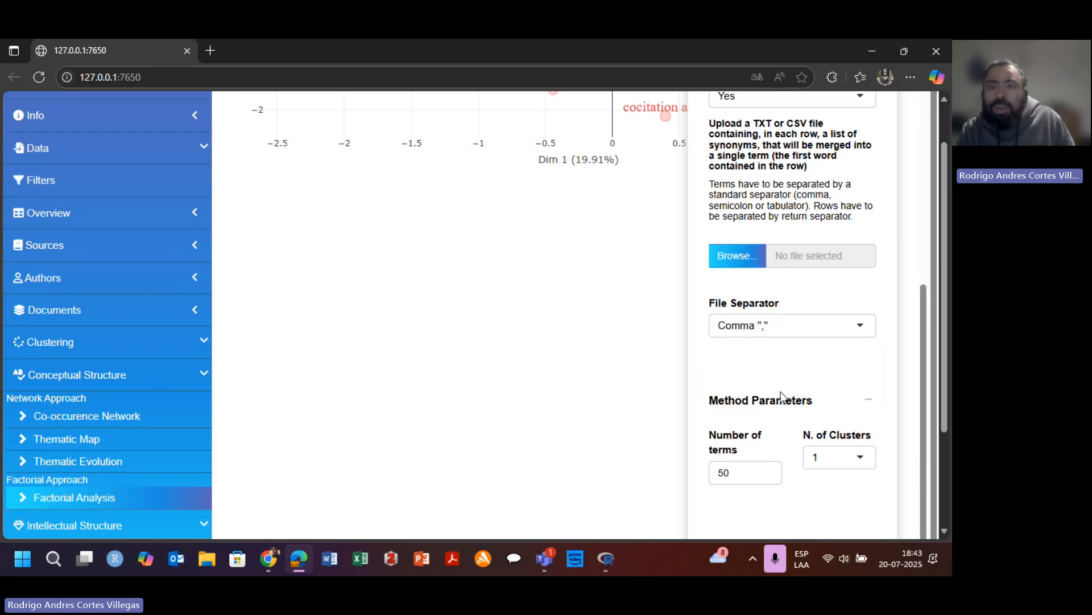
scroll(794, 389, up, 1)
scroll(801, 395, up, 2)
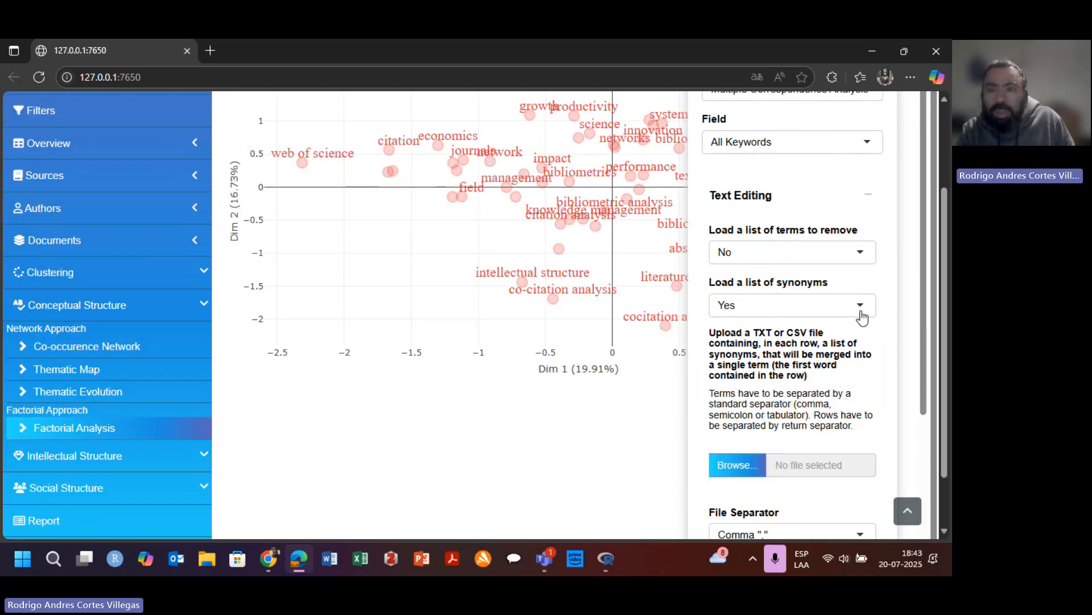
click(818, 310)
click(763, 349)
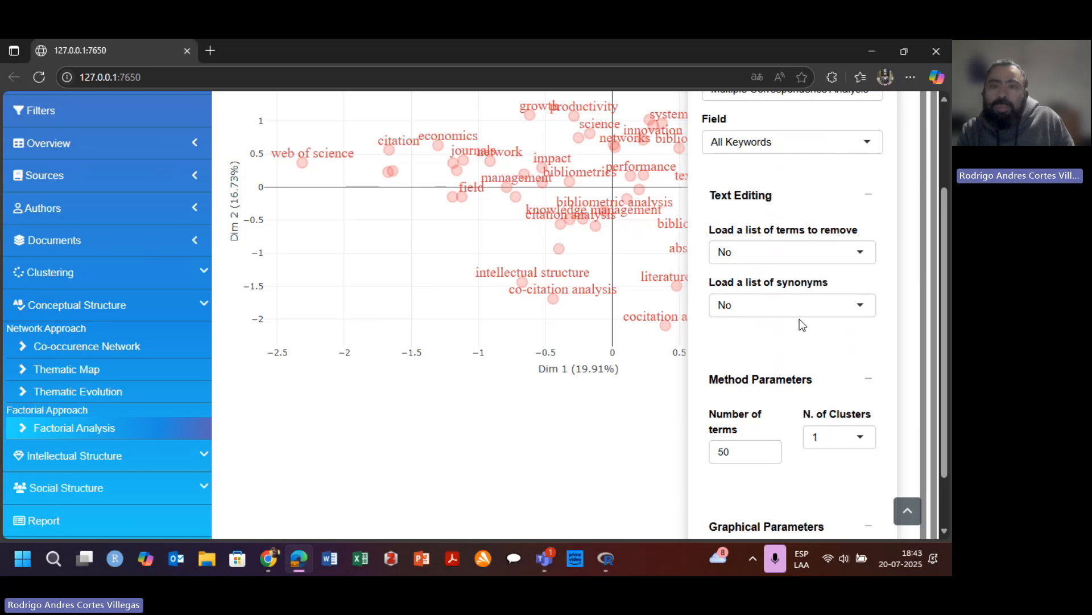
- Set the factorial analysis method to Correspondence Analysis and the field to Abstracts after checking the method and graphical parameters
scroll(800, 319, down, 1)
scroll(780, 348, down, 1)
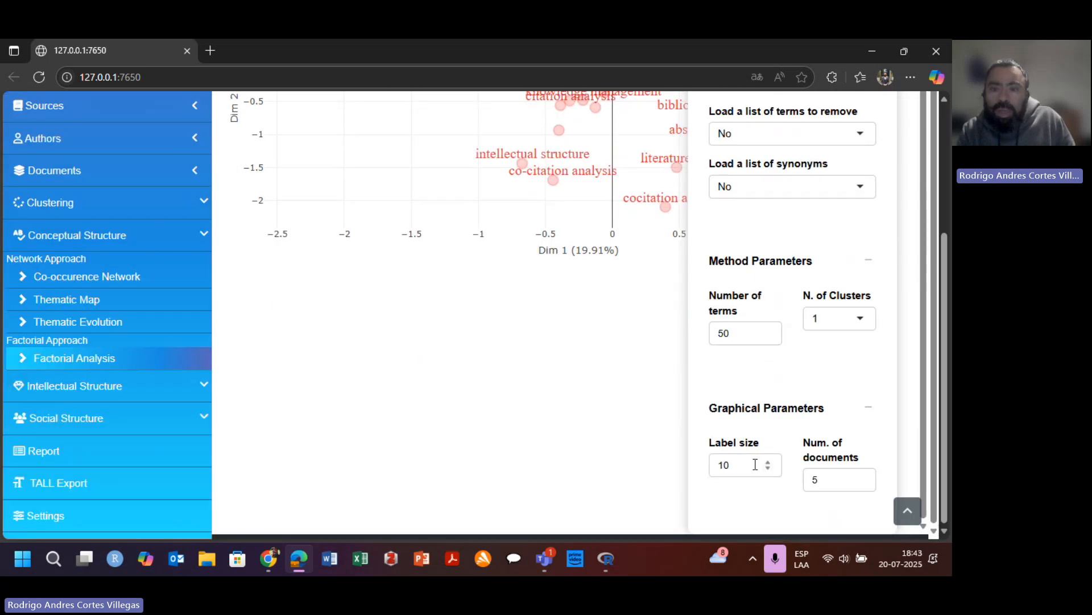
scroll(882, 416, up, 3)
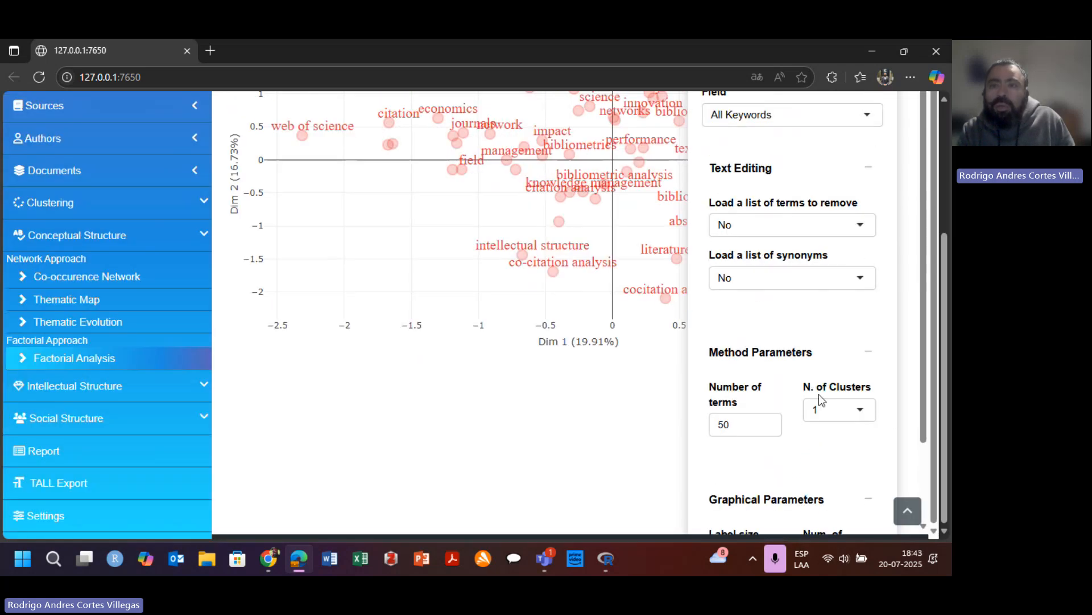
click(865, 208)
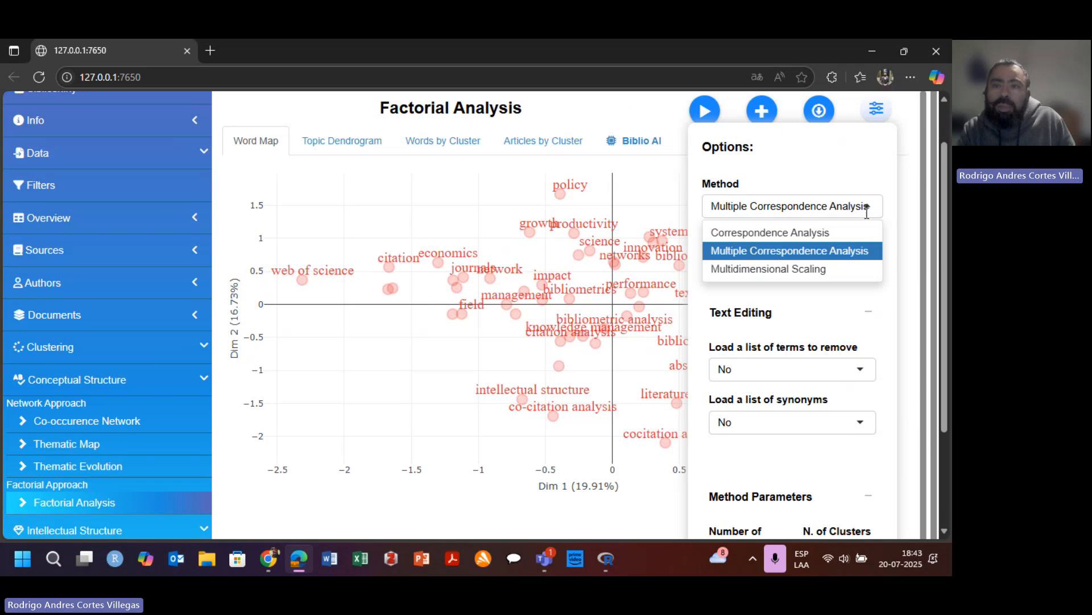
click(833, 233)
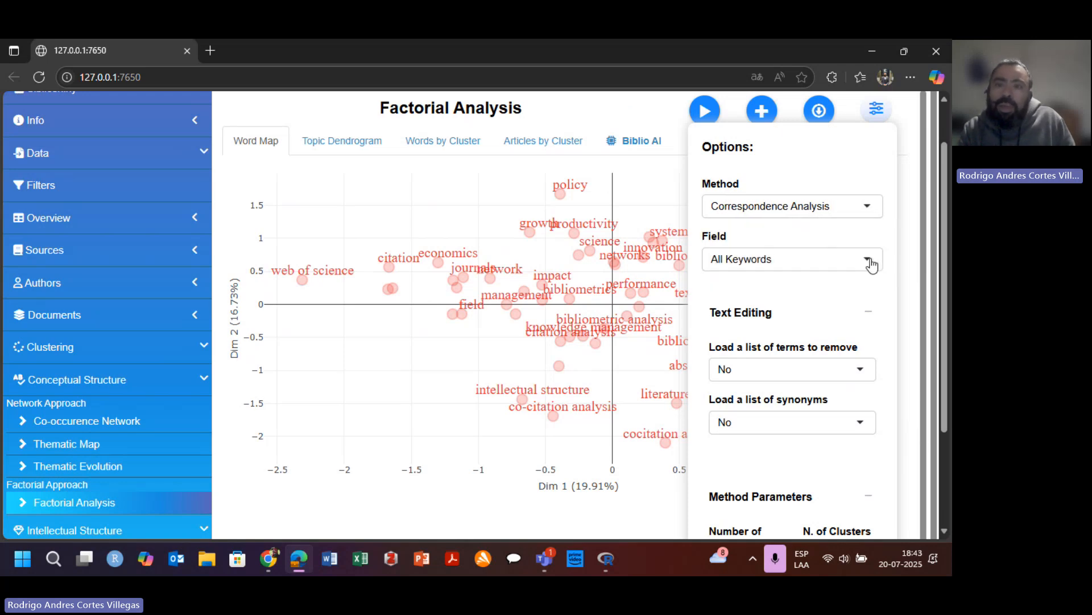
click(874, 264)
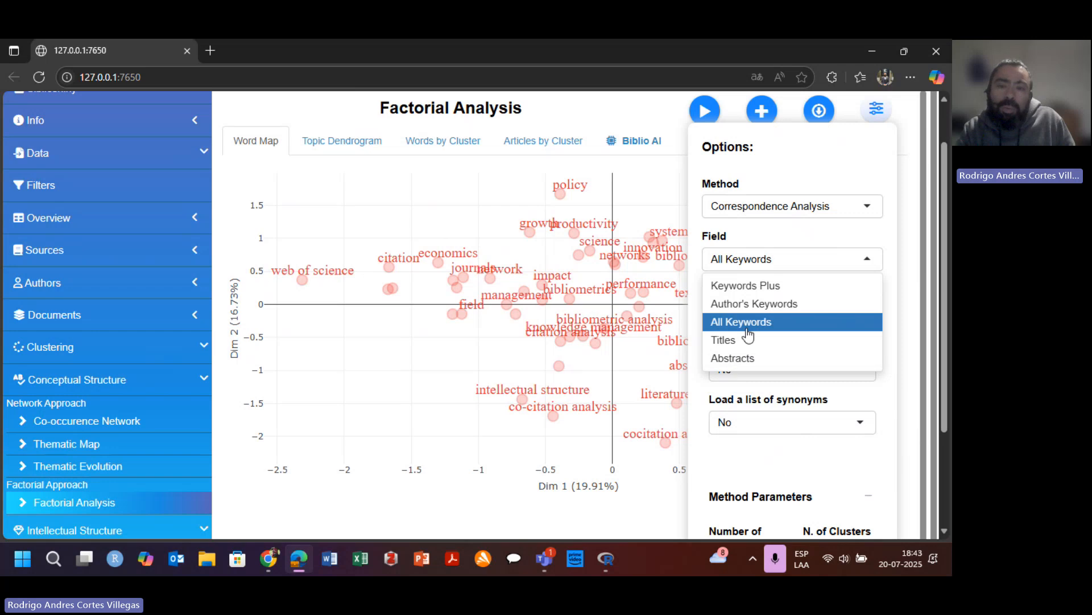
click(745, 359)
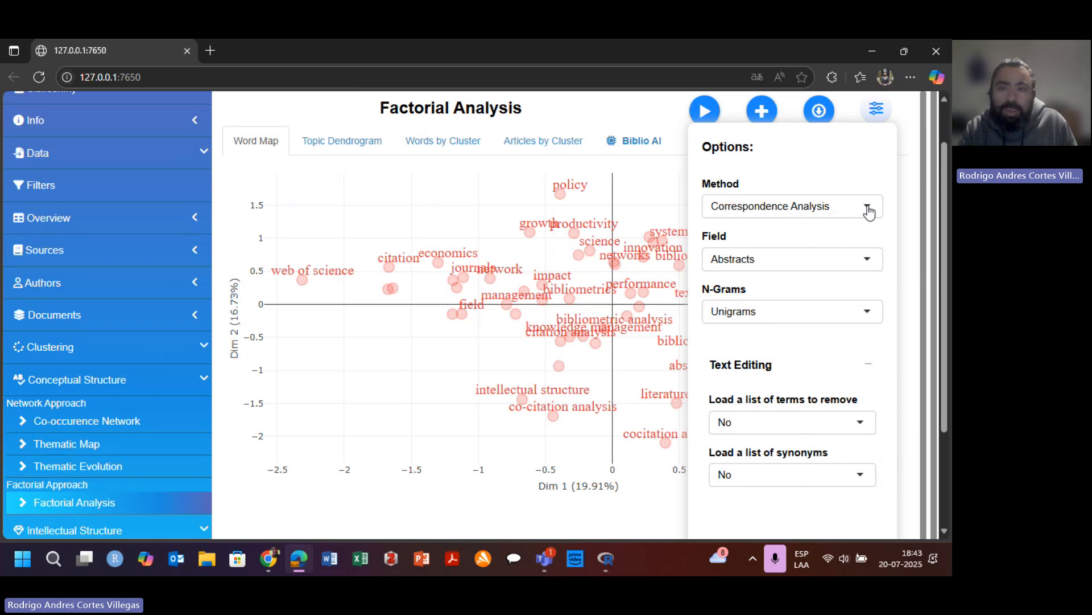
- Restore Multiple Correspondence Analysis as the method, and review the N-Grams choices before closing the options
click(800, 209)
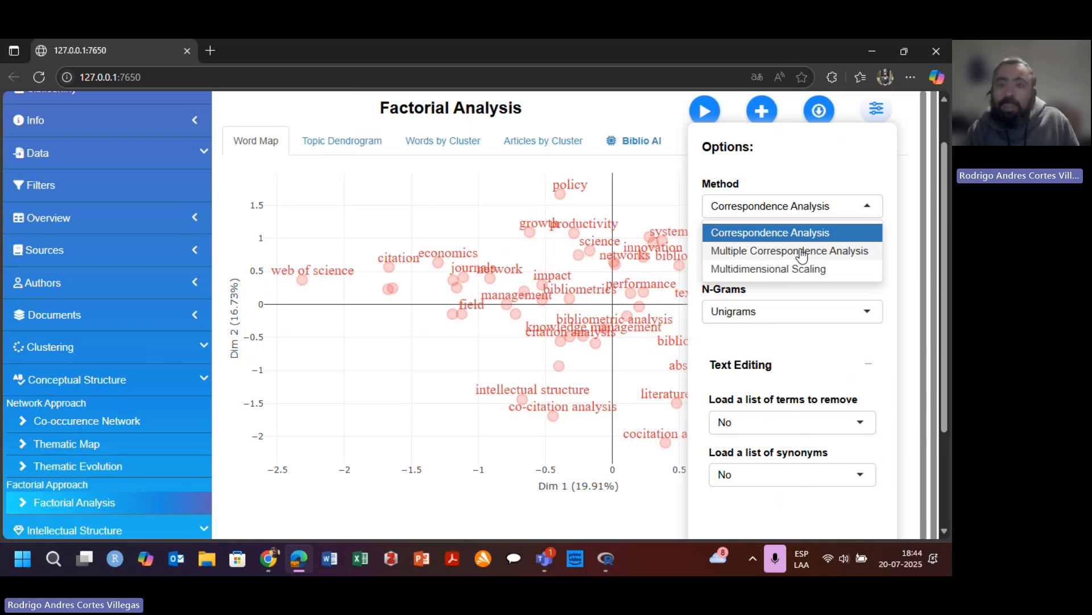
click(803, 252)
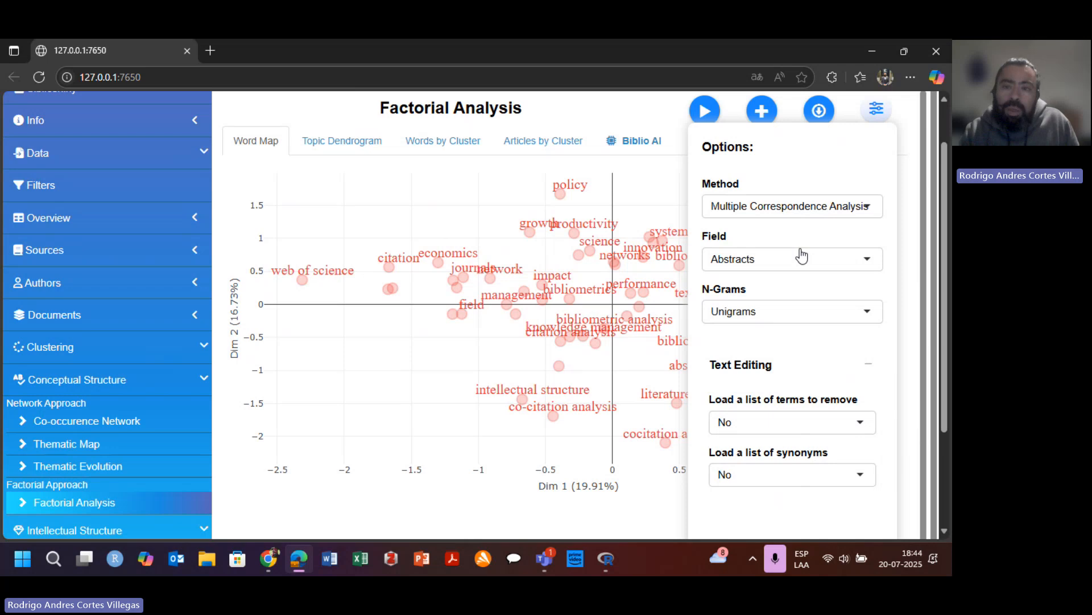
mouse_move(561, 290)
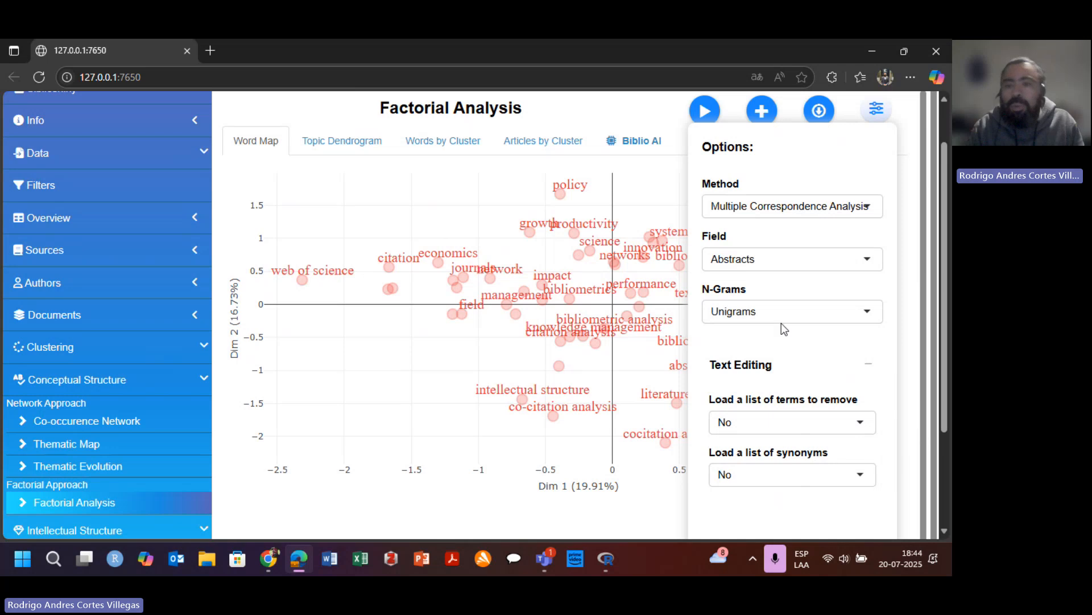
click(863, 312)
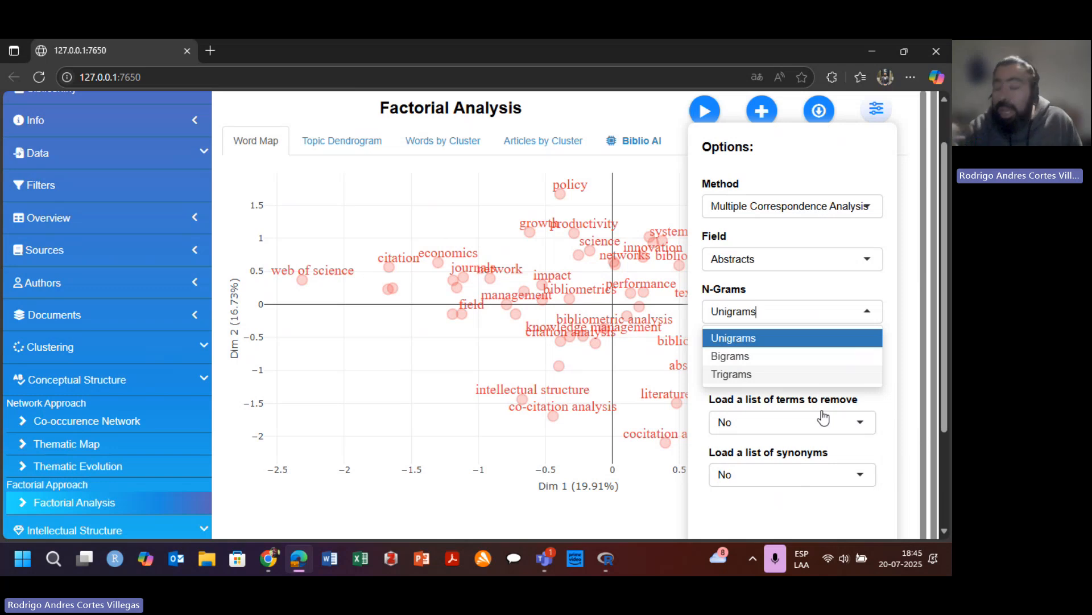
click(866, 310)
click(868, 312)
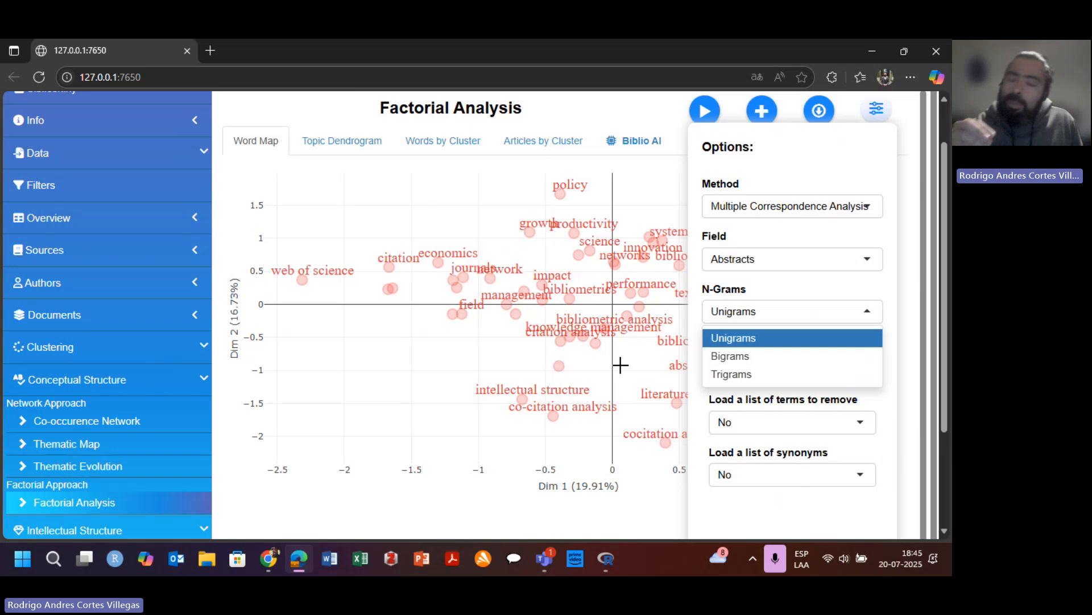
click(662, 120)
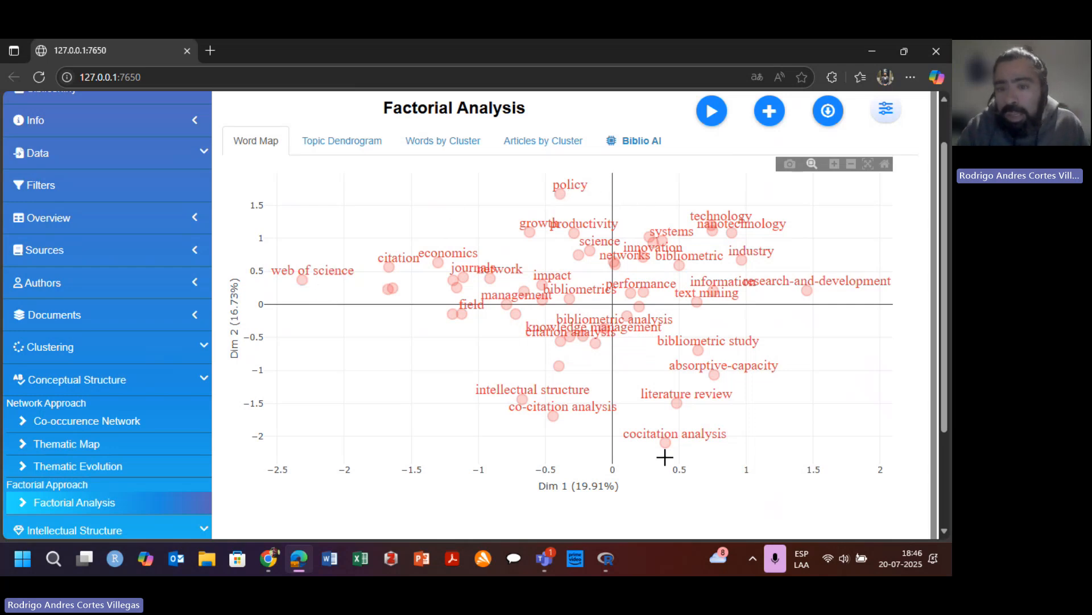
- Inspect the contributions of individual terms on the word map, including "web of science", and view the articles listed by cluster
mouse_move(678, 400)
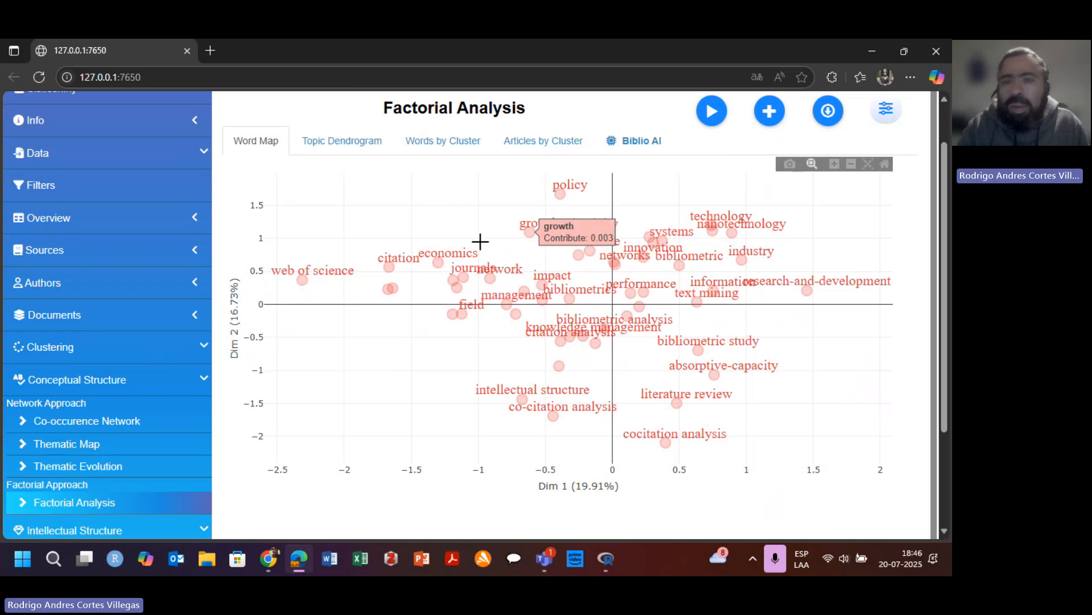
mouse_move(295, 279)
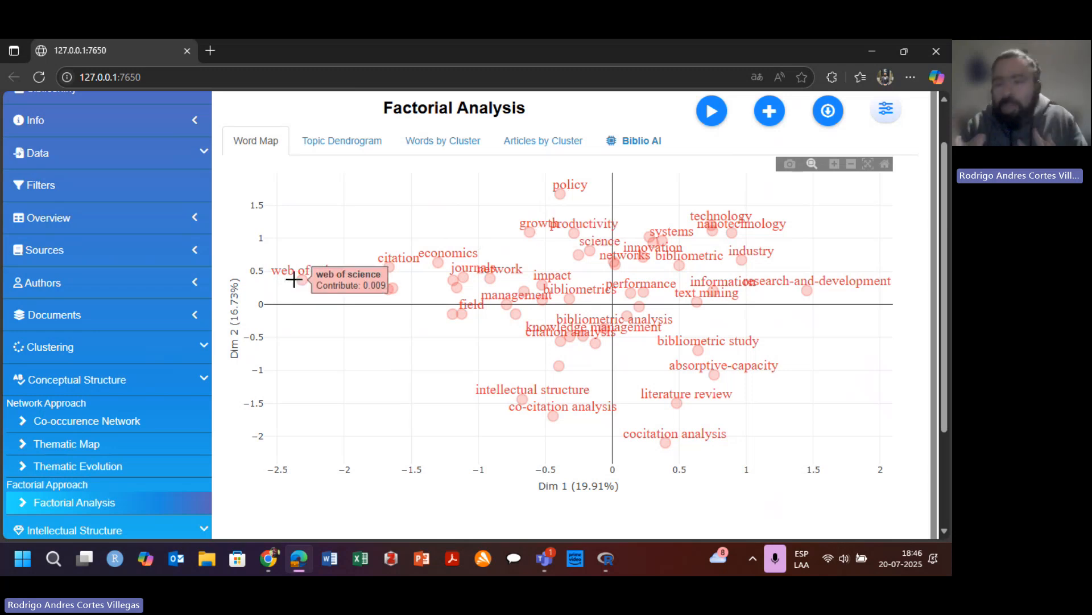
click(568, 147)
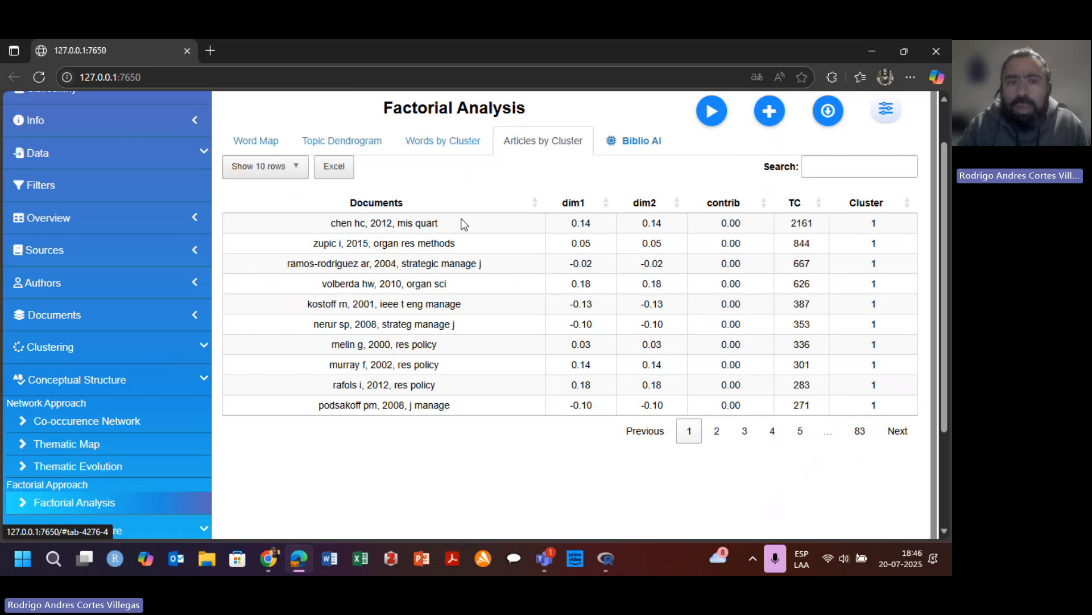
drag(334, 226, 419, 210)
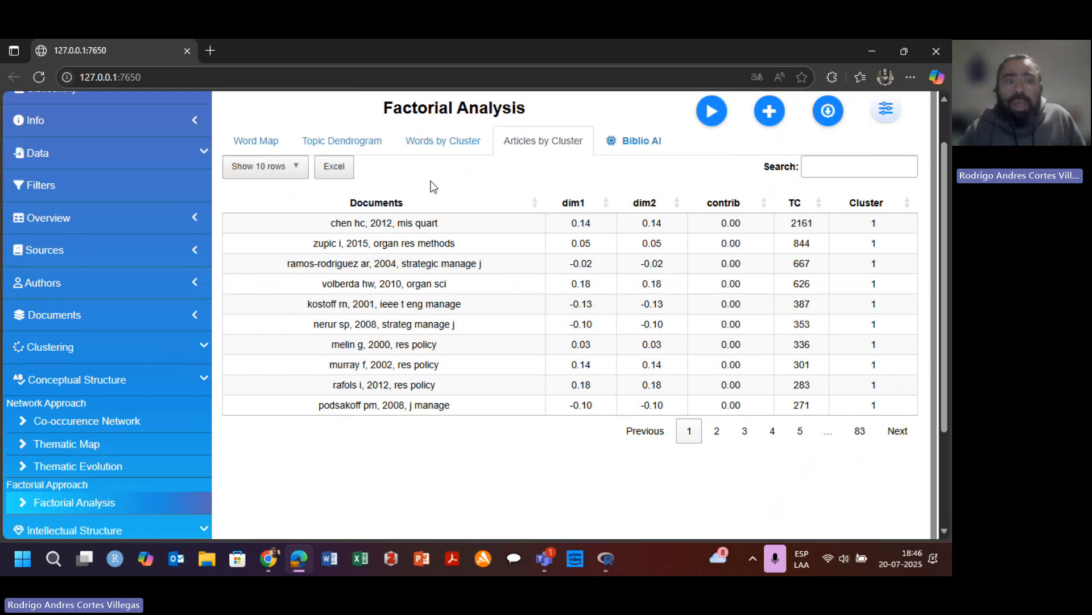
- Open the Co-citation Network analysis of the intellectual structure and display its network graph
click(123, 384)
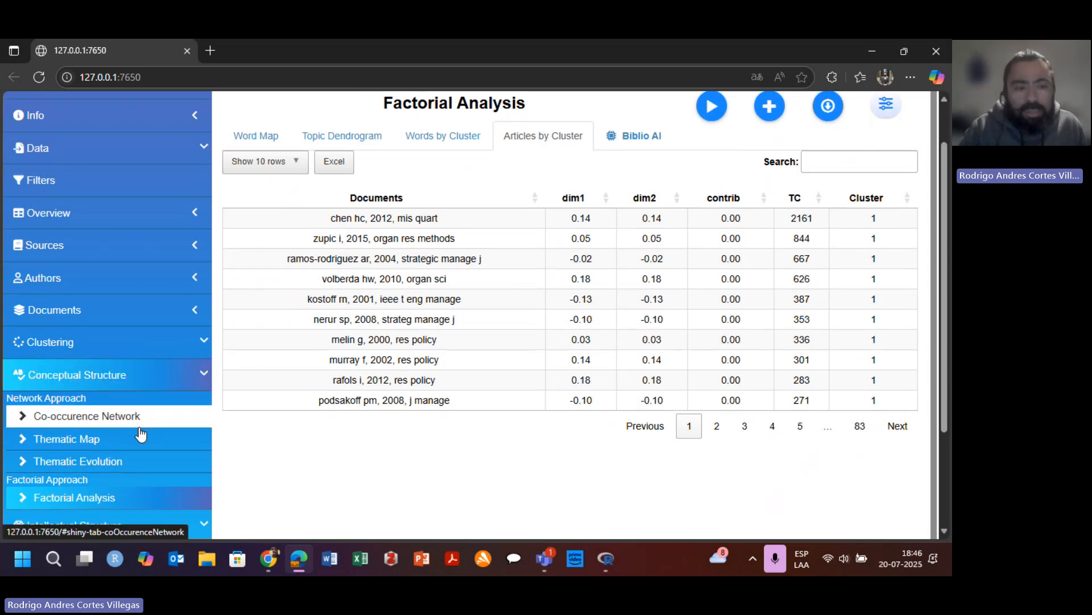
scroll(57, 443, down, 2)
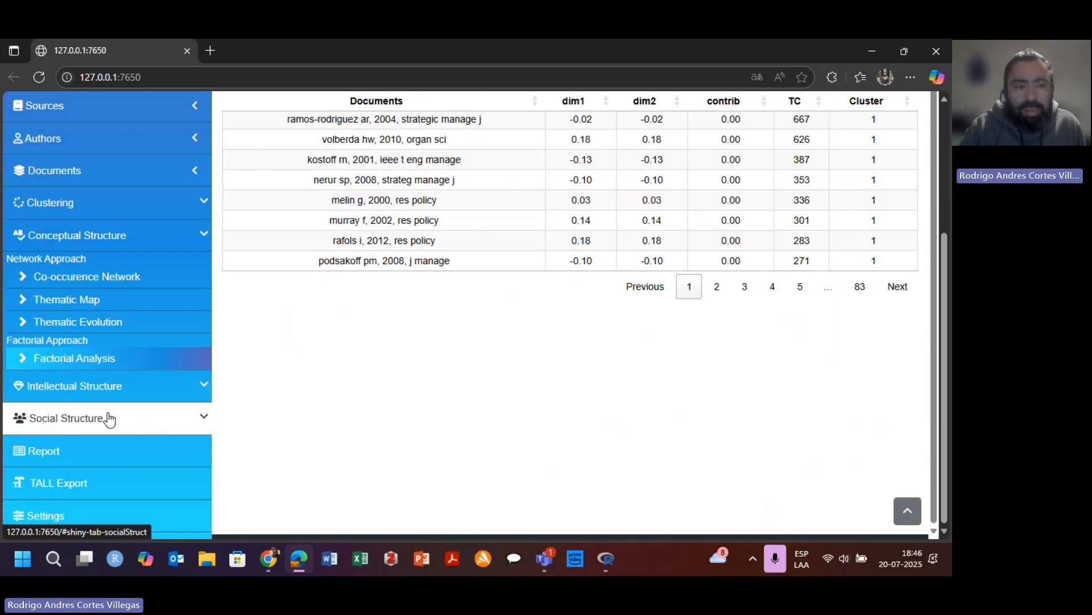
click(190, 393)
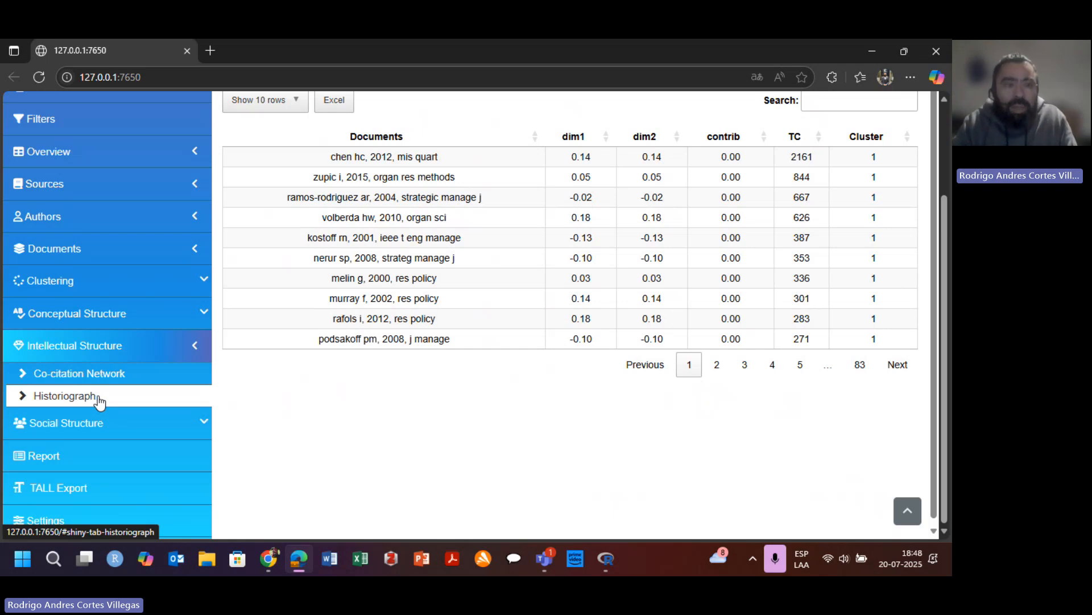
click(119, 380)
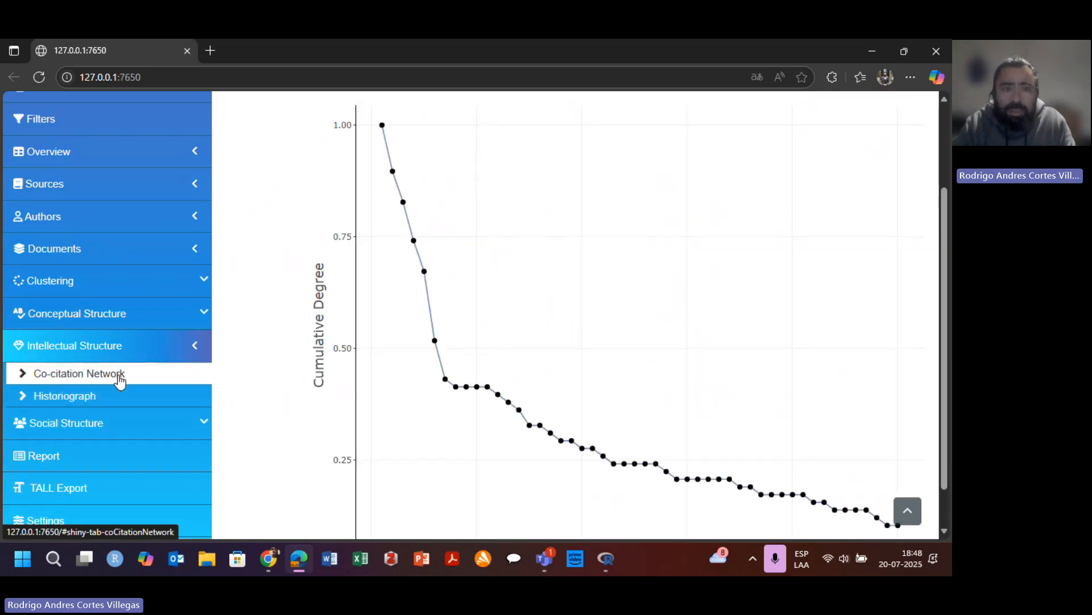
scroll(461, 317, up, 2)
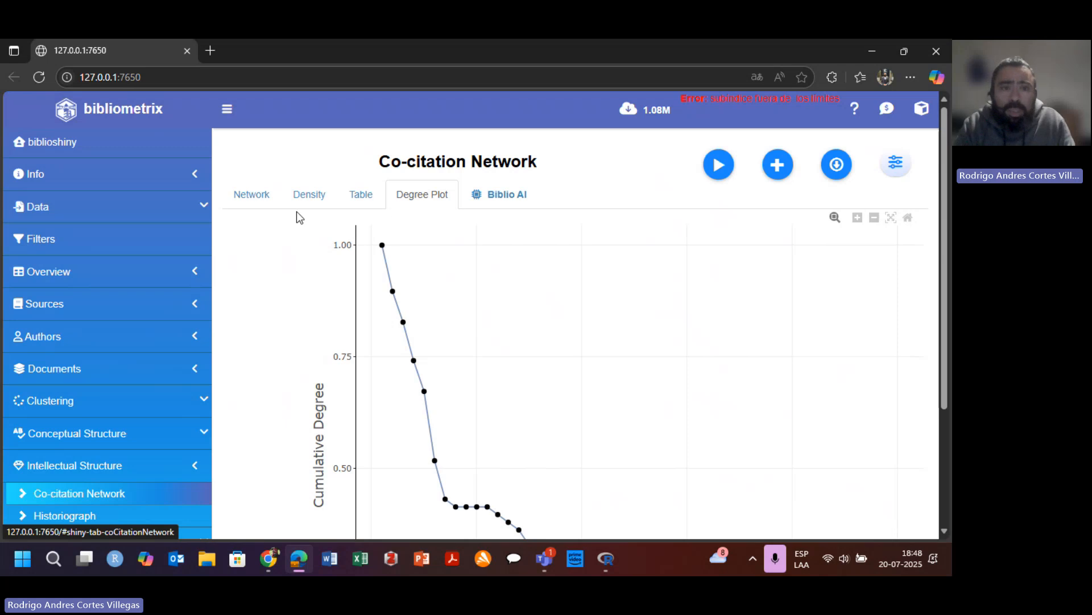
click(266, 204)
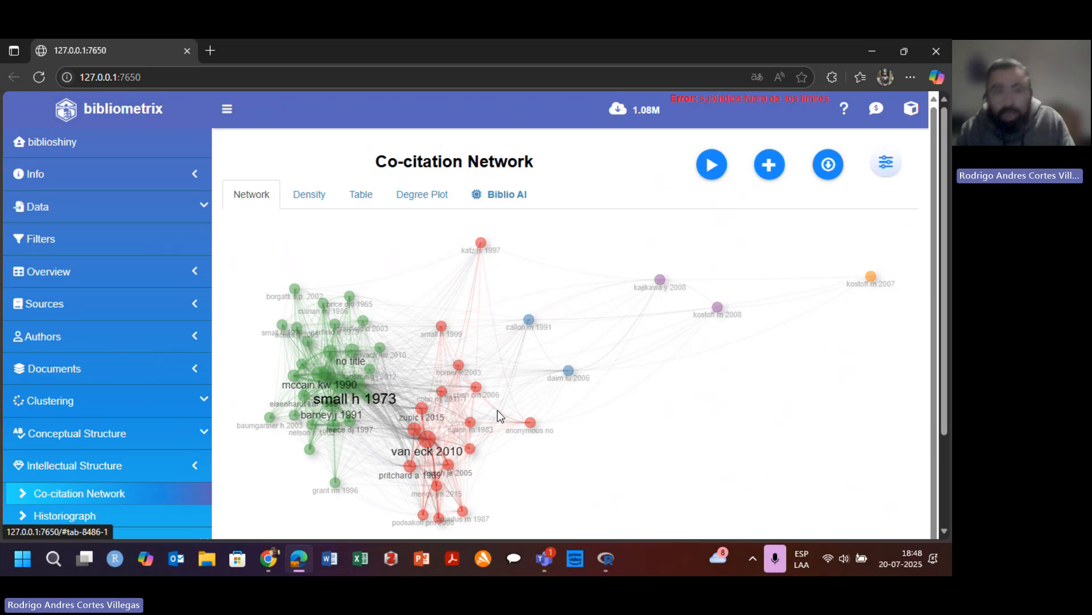
- Review the co-citation density map and the table of node centrality measures, glancing at the degree plot
click(317, 200)
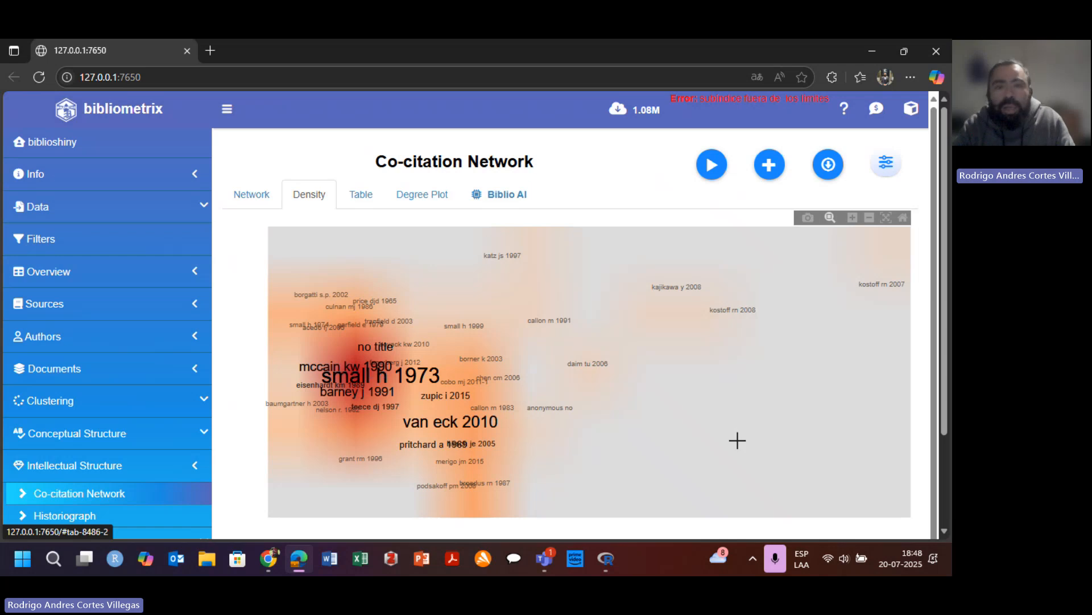
scroll(836, 378, down, 2)
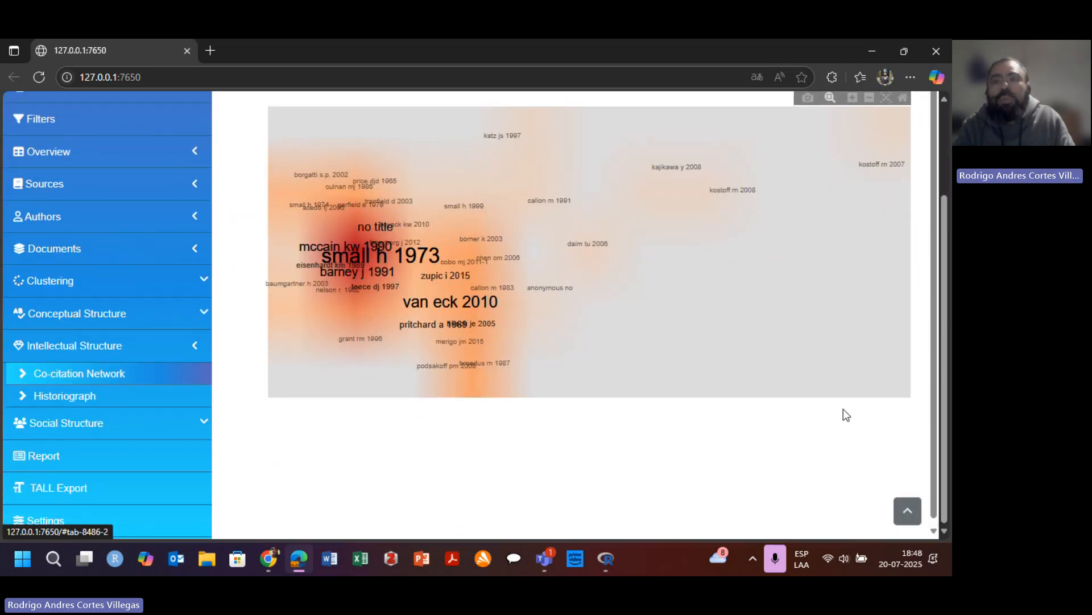
scroll(844, 415, up, 2)
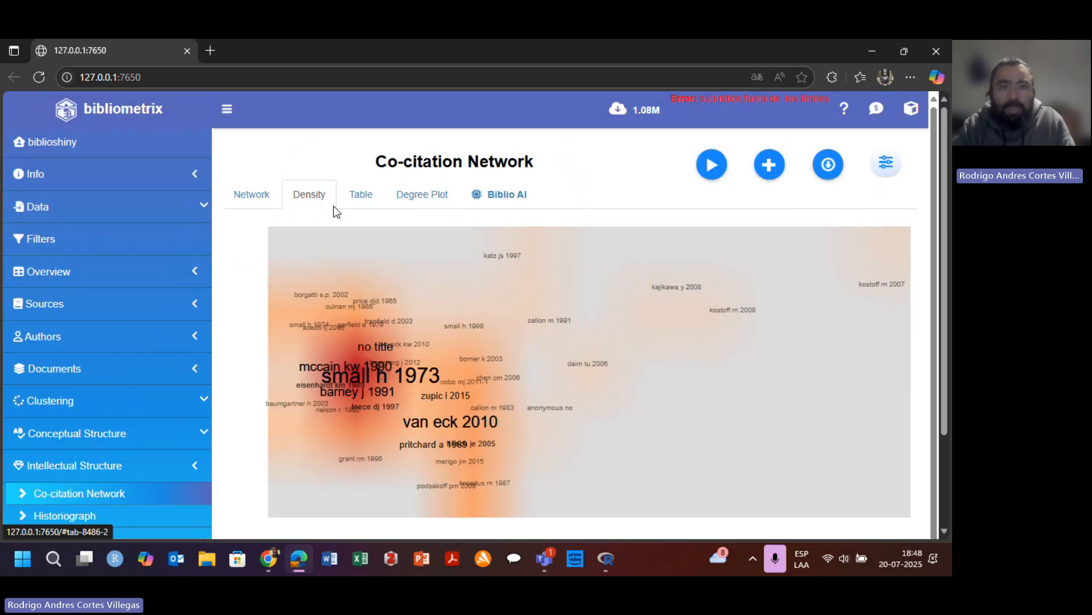
click(375, 199)
click(429, 198)
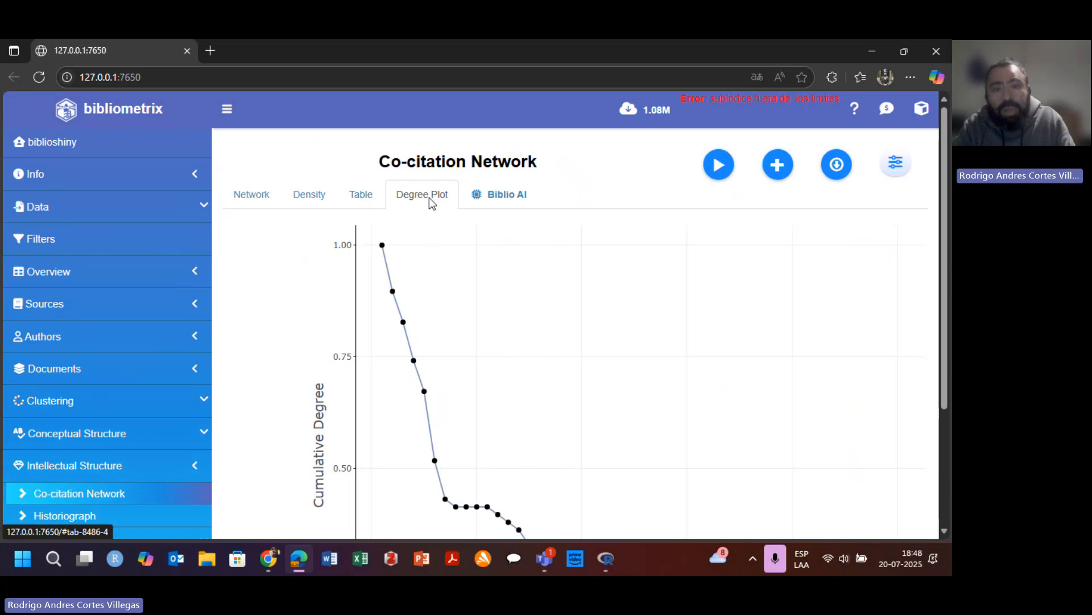
click(376, 198)
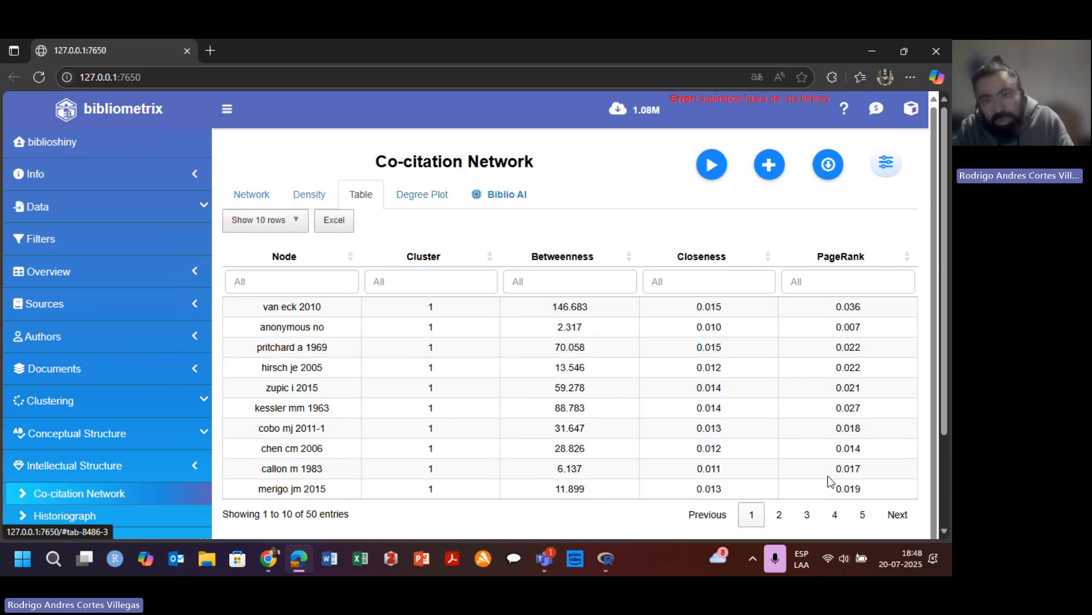
- Examine the co-citation degree plot and inspect its first point
click(408, 196)
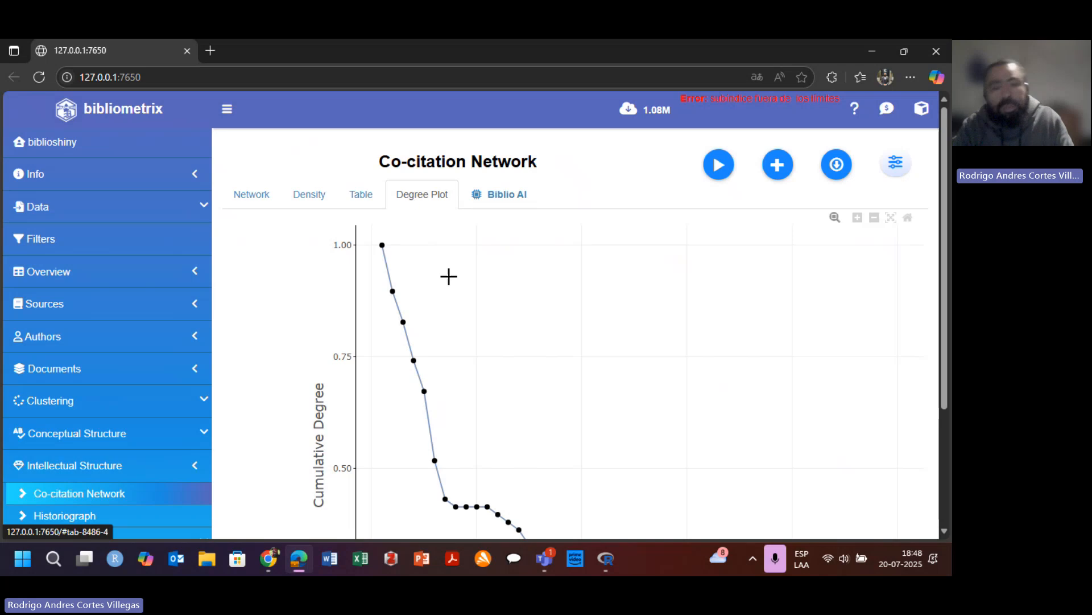
scroll(518, 372, down, 2)
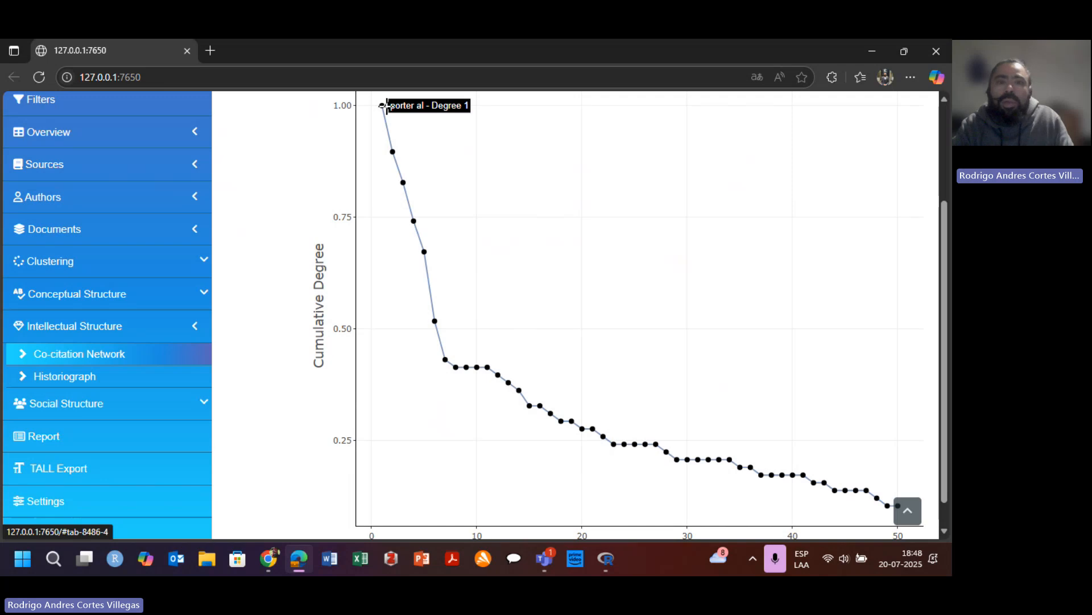
scroll(689, 384, up, 3)
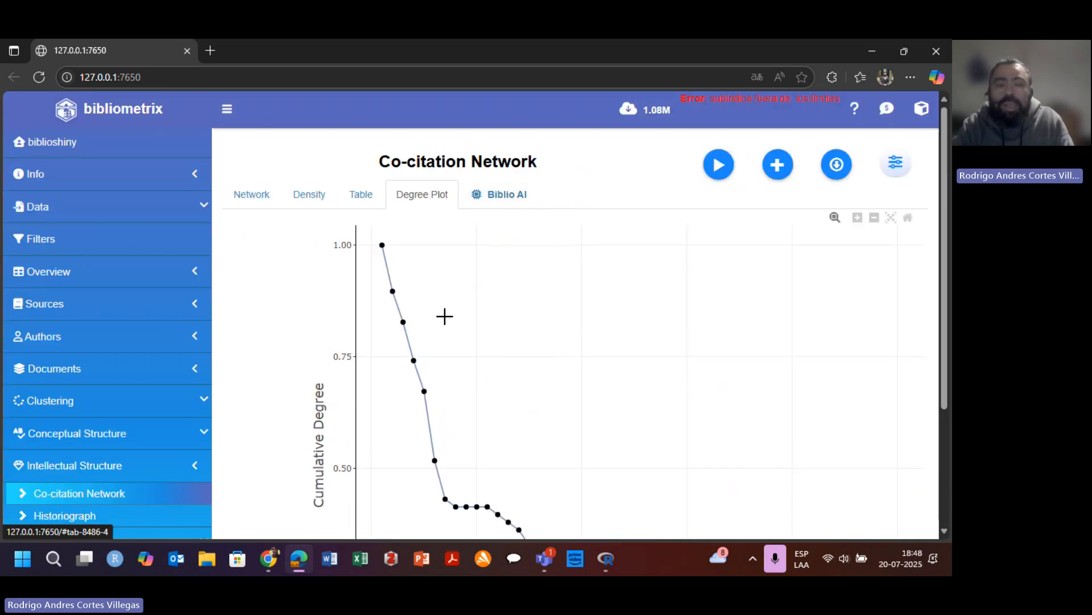
- Compare the co-citation density map with the network graph again, and open the network's options
click(303, 202)
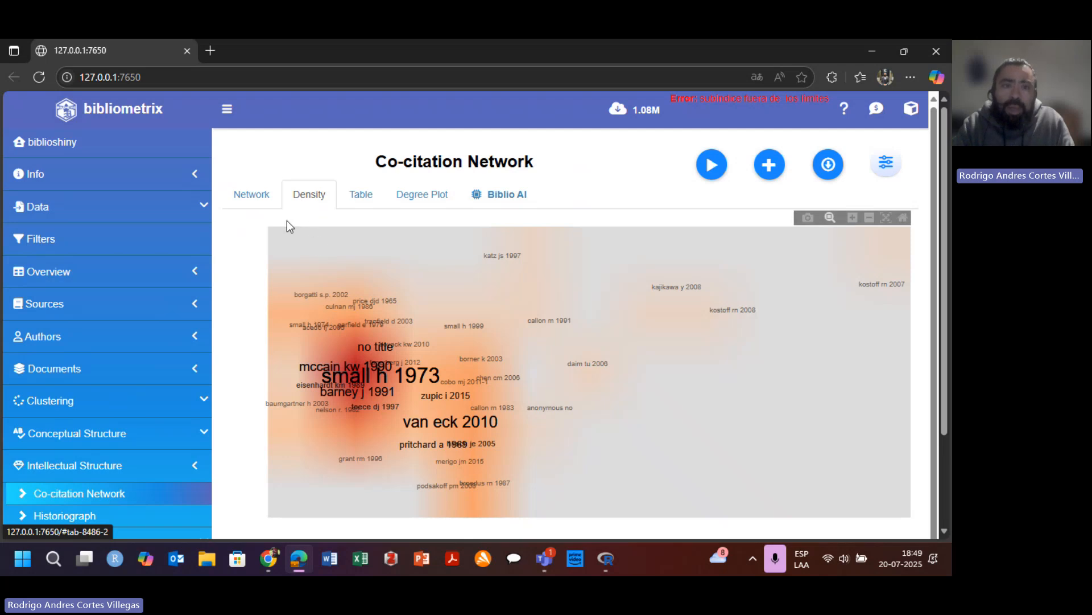
click(272, 201)
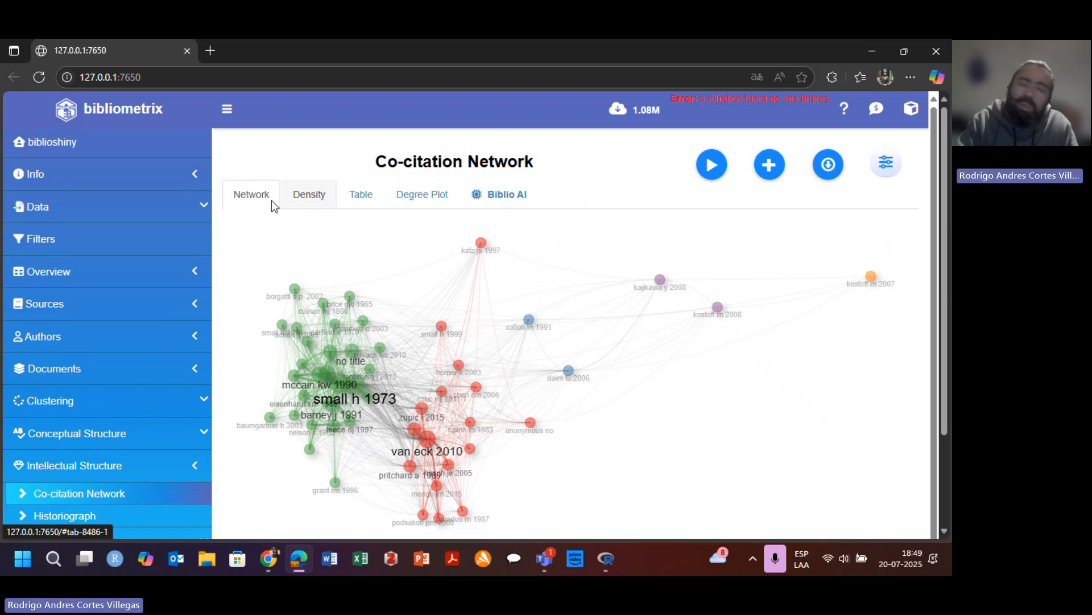
click(322, 195)
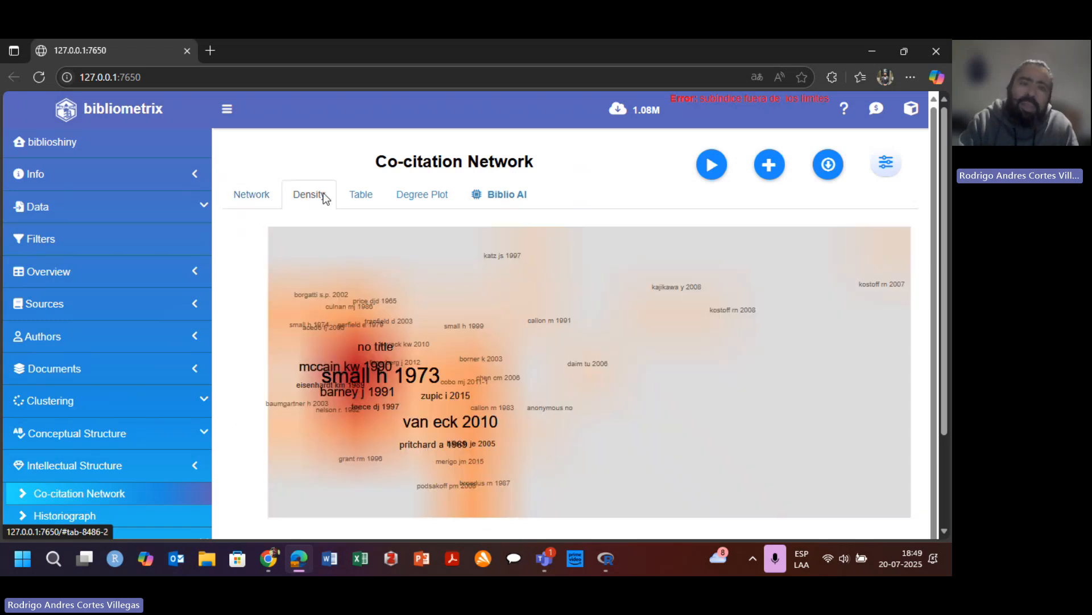
click(371, 195)
click(249, 200)
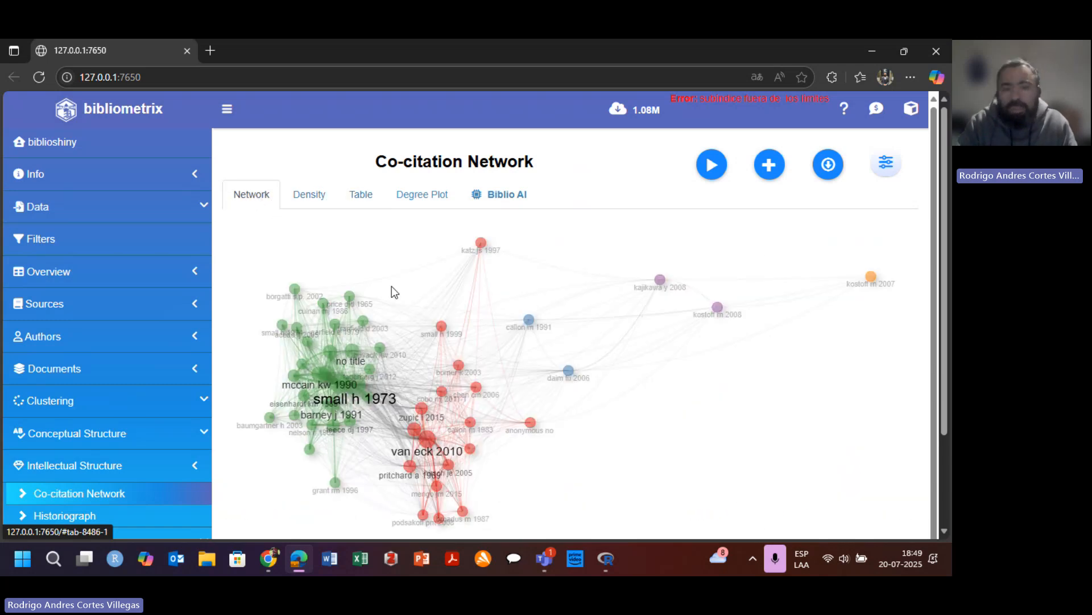
click(894, 174)
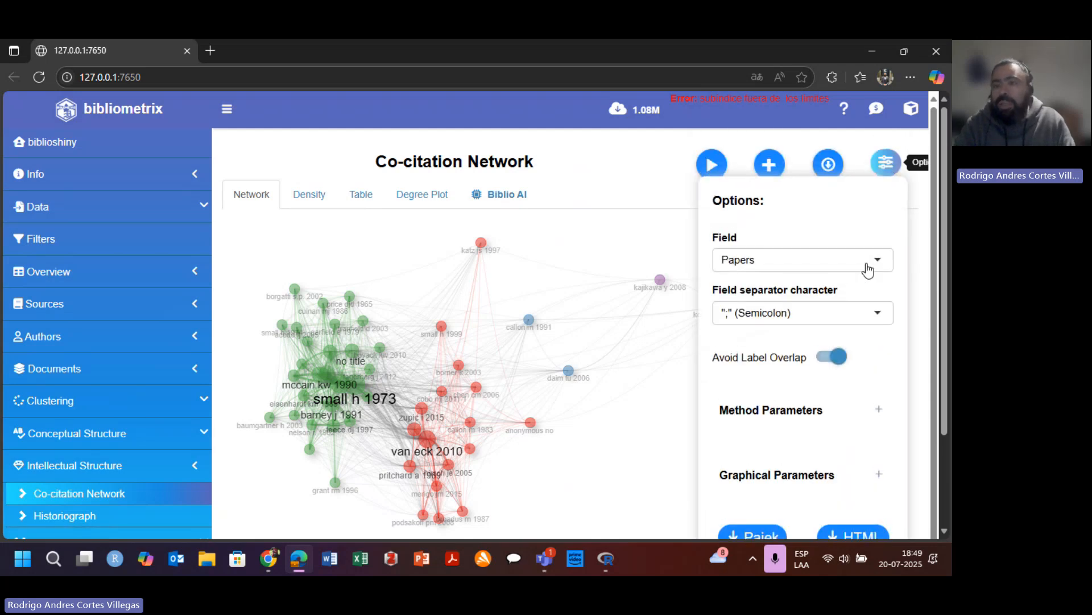
- Set the co-citation network's field to Authors and check the available field separator characters
click(876, 259)
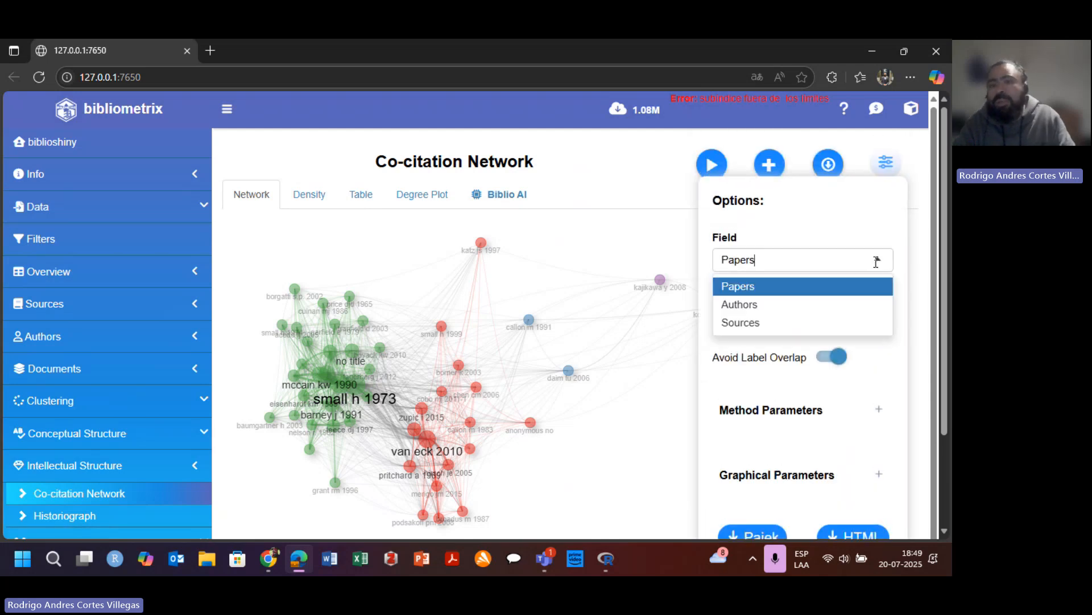
click(760, 314)
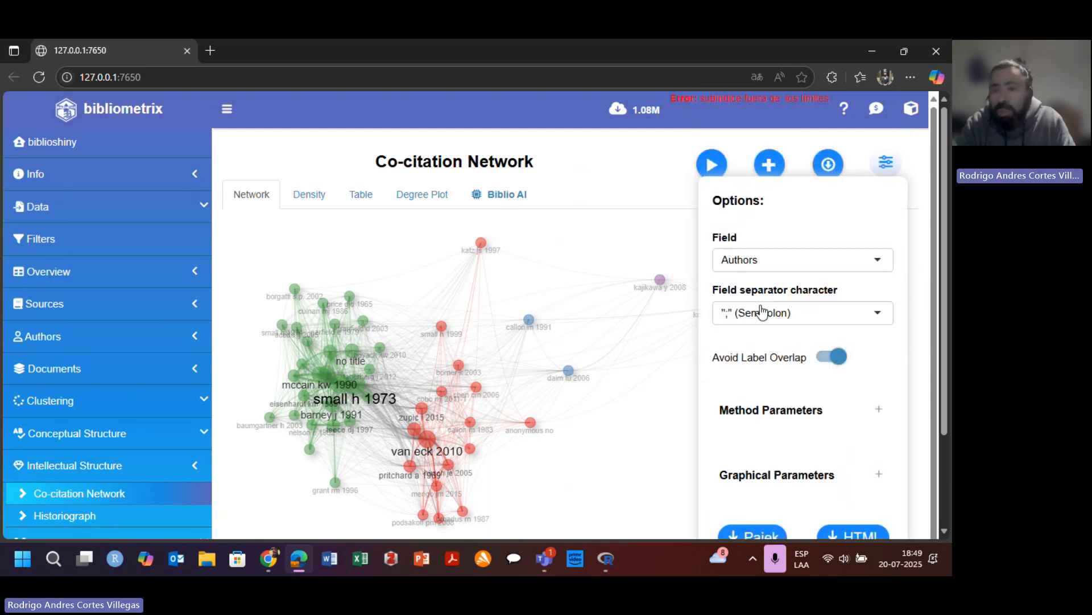
click(883, 313)
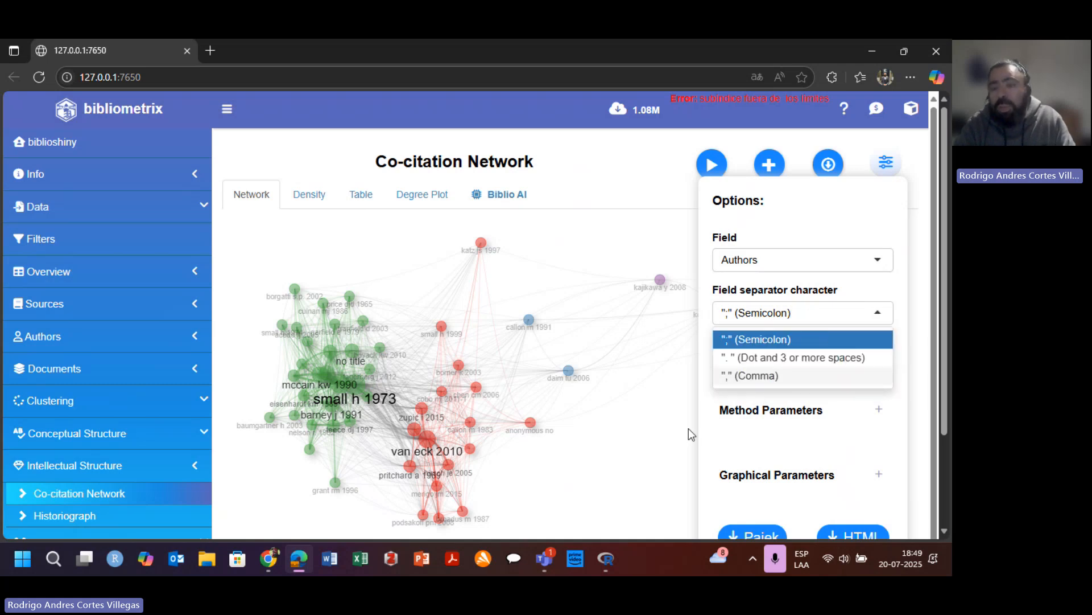
click(669, 418)
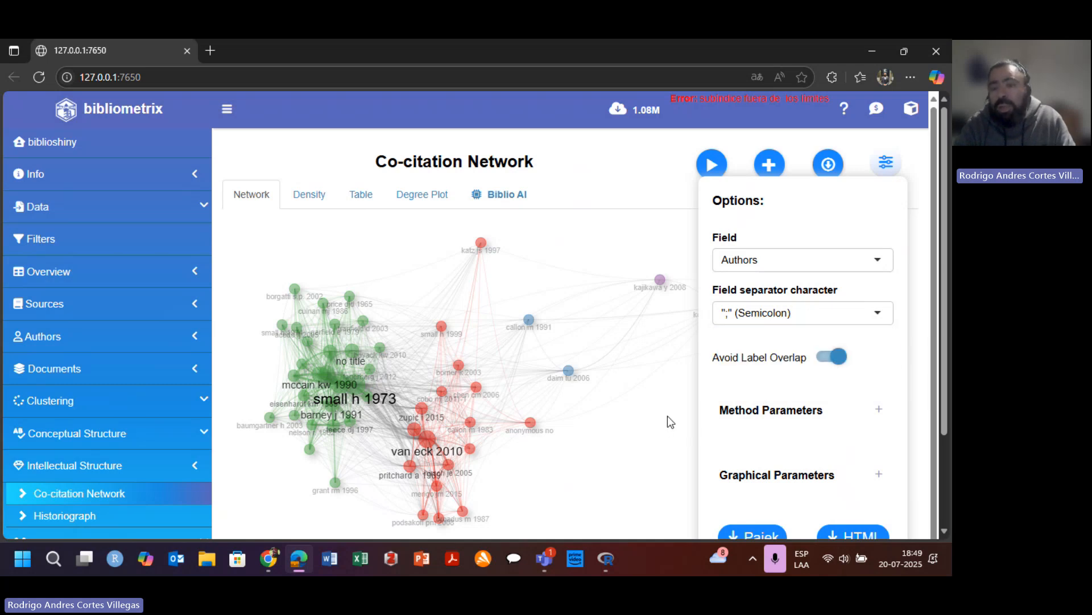
click(894, 169)
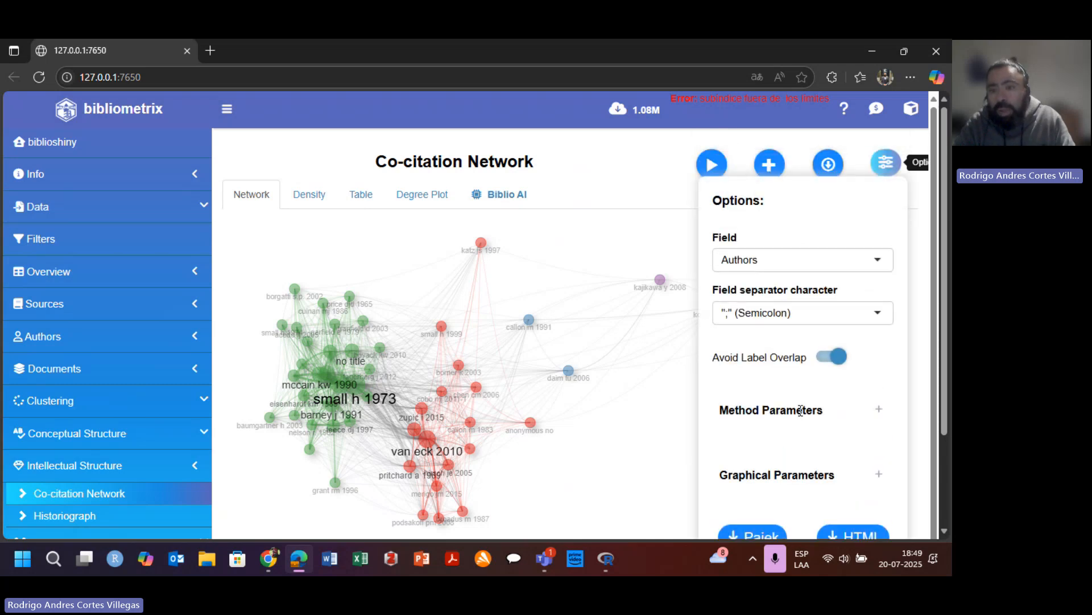
- Set the clustering algorithm to Leiden in the method parameters and rerun the co-citation network by authors
click(878, 410)
scroll(795, 414, down, 2)
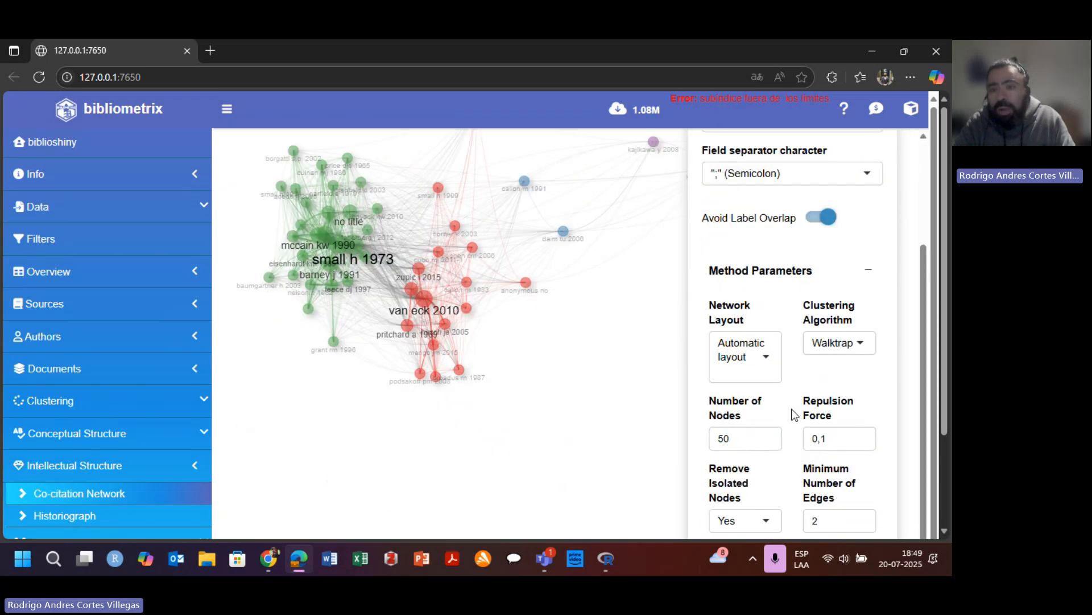
click(855, 349)
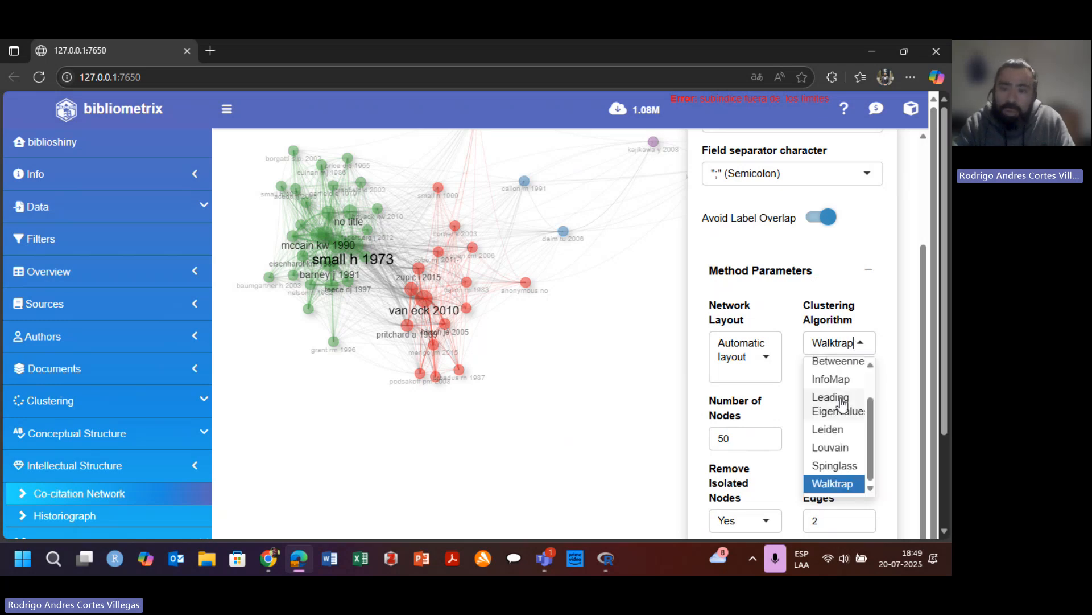
click(828, 429)
scroll(784, 371, down, 1)
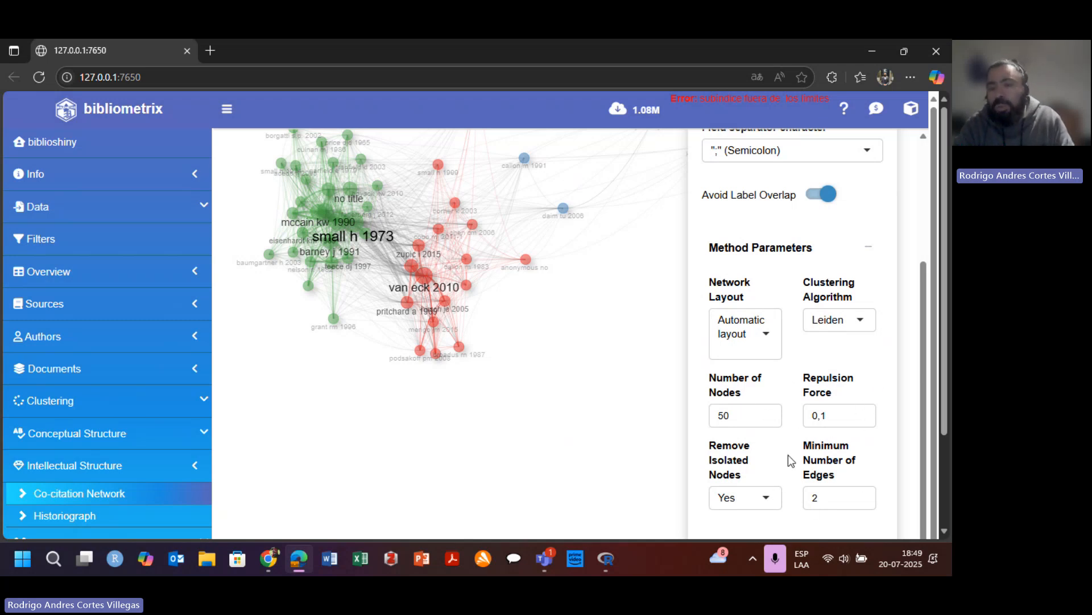
scroll(765, 450, down, 1)
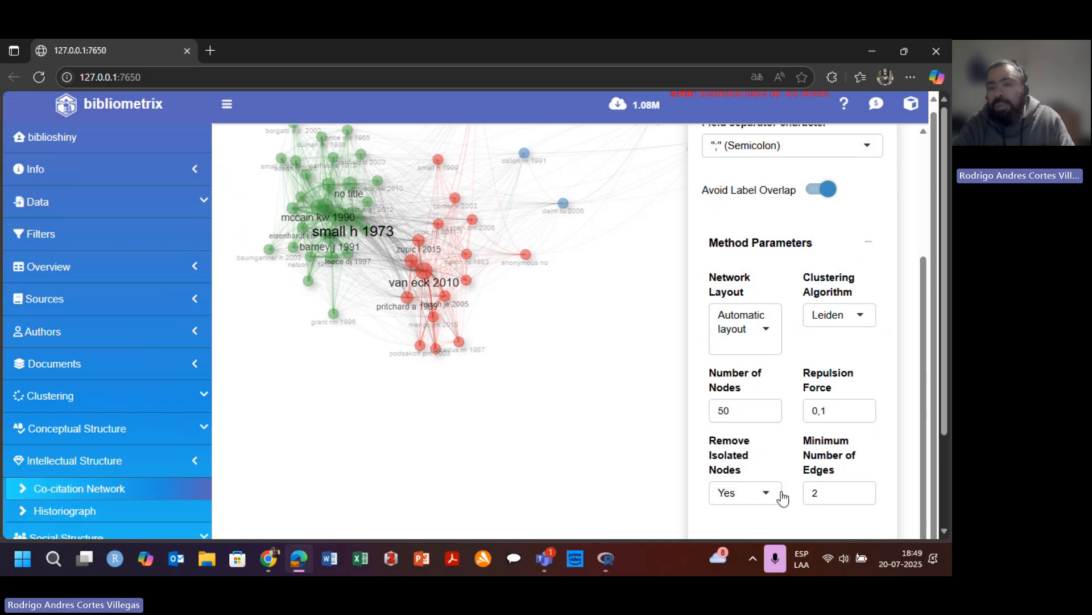
drag(923, 455, 817, 356)
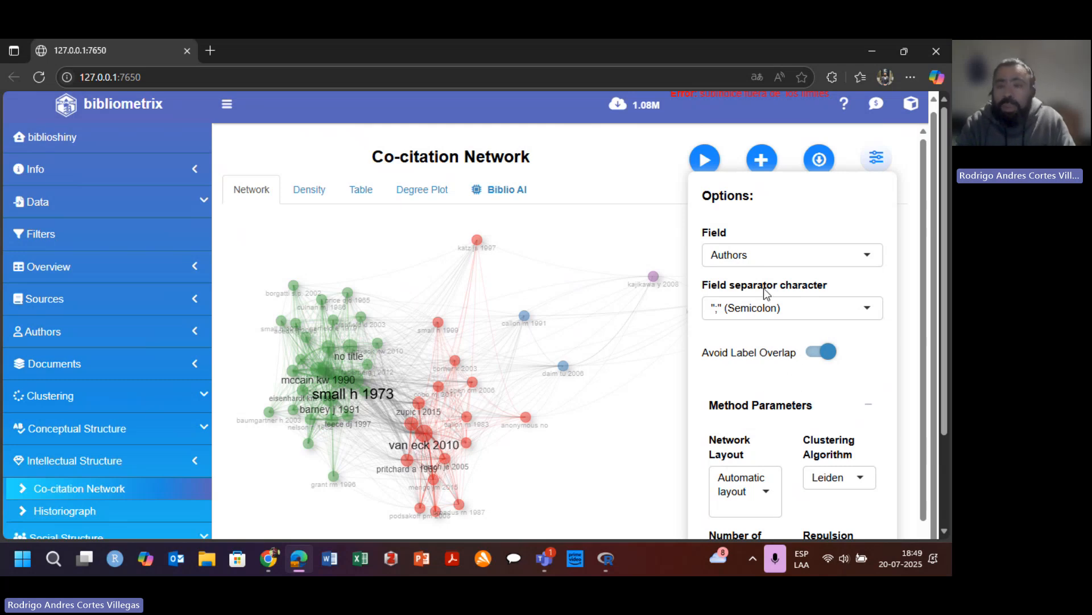
click(705, 161)
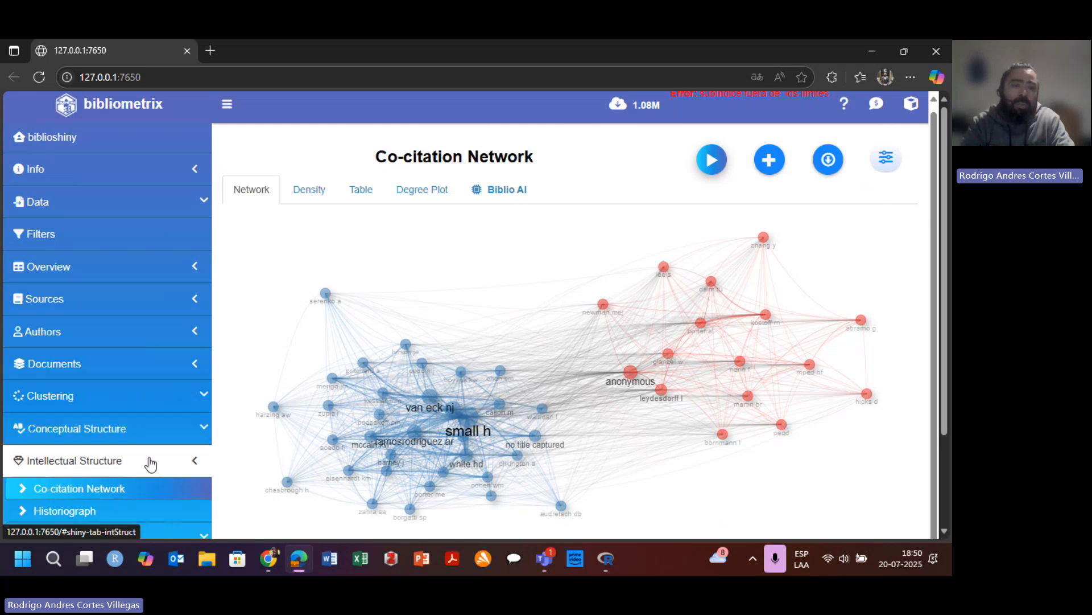
scroll(182, 399, up, 1)
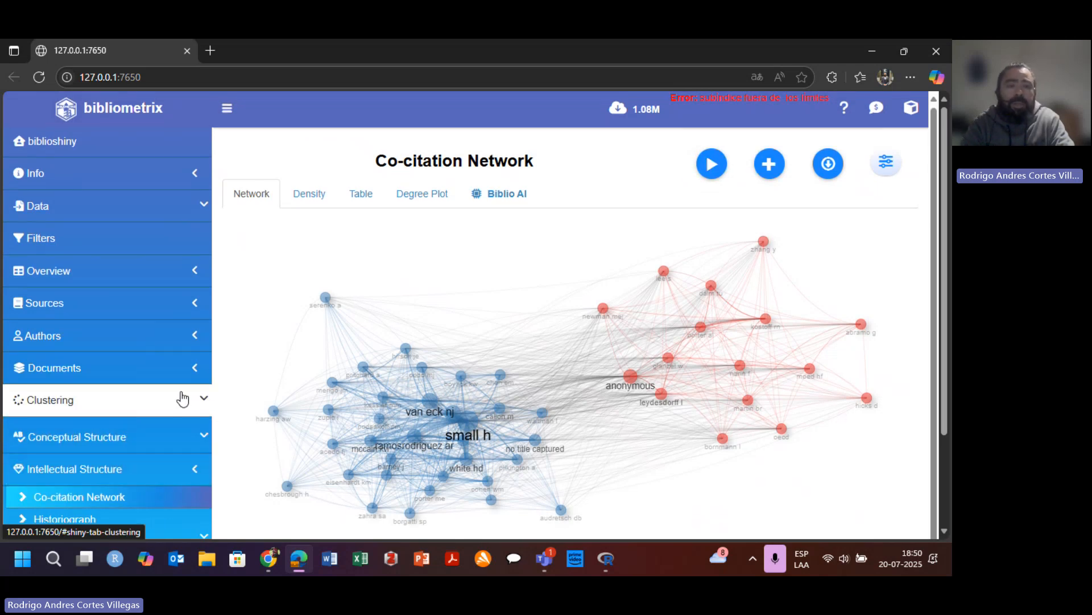
click(182, 398)
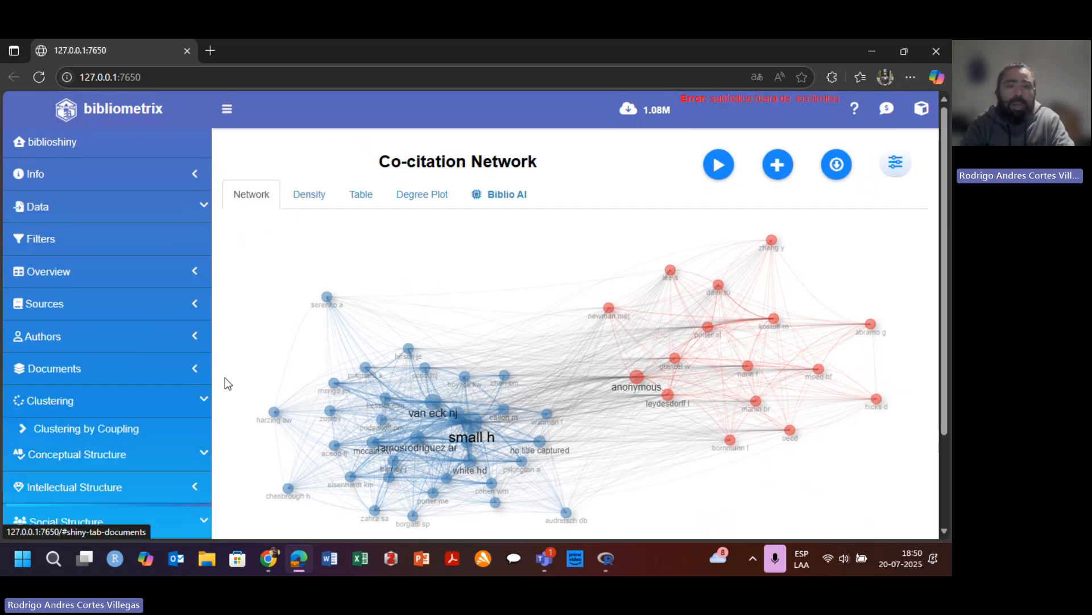
click(191, 373)
scroll(112, 471, down, 1)
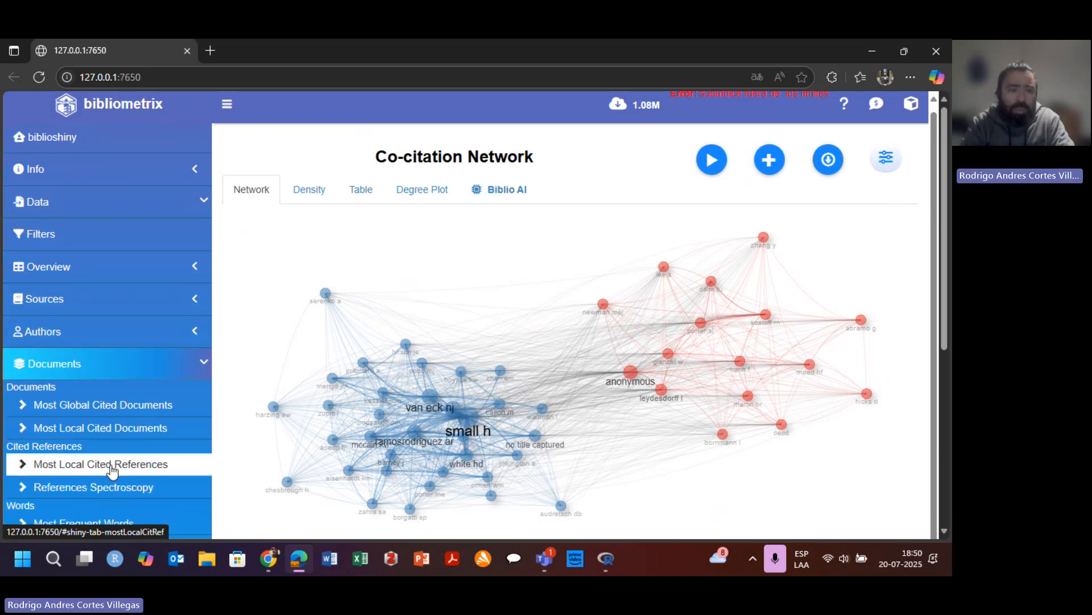
click(201, 363)
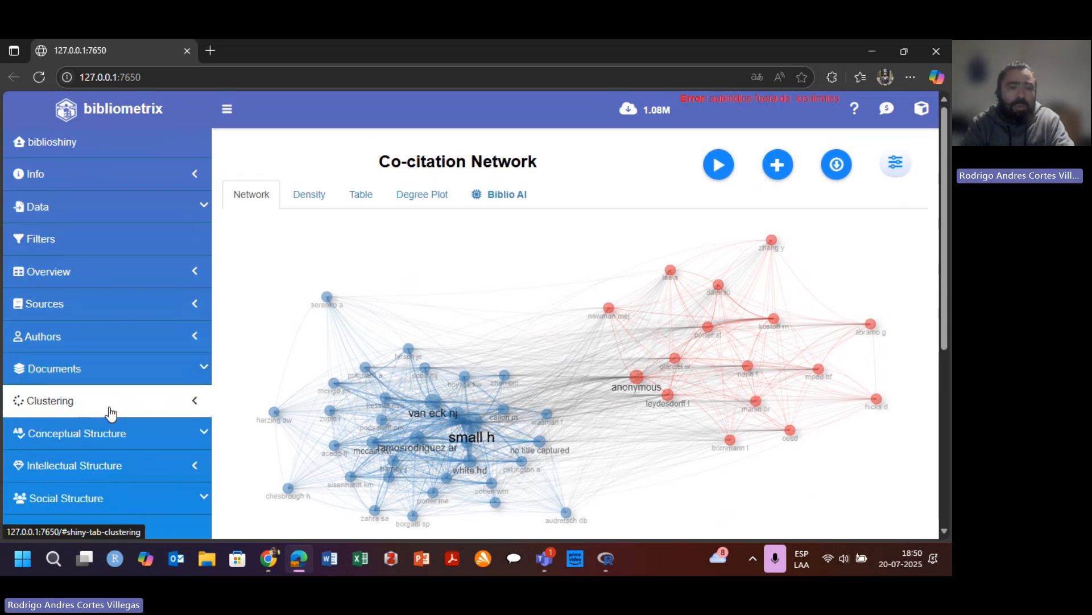
scroll(105, 416, down, 1)
click(202, 334)
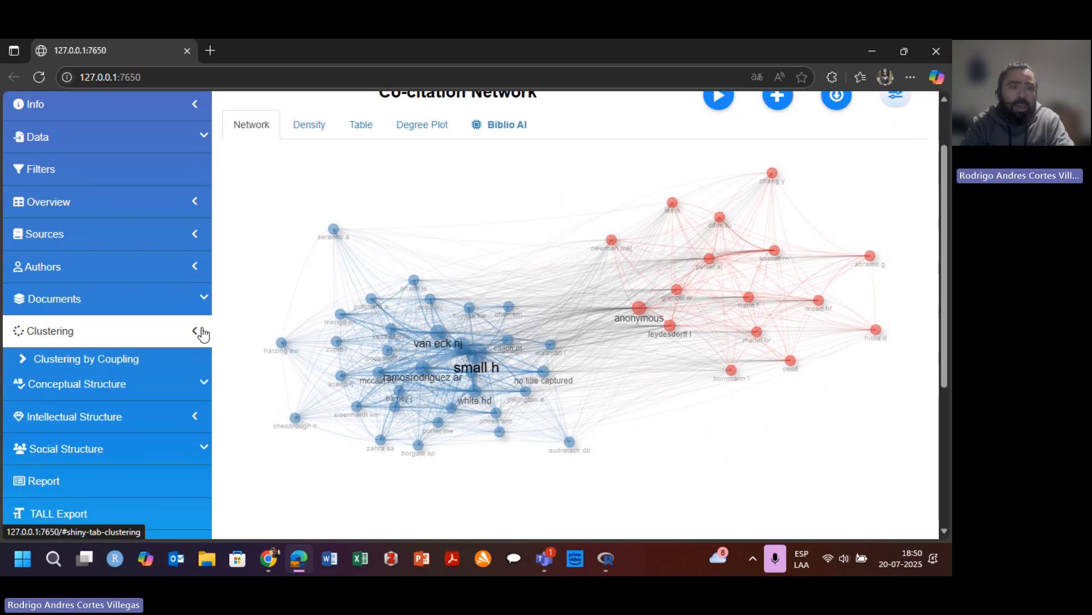
- Open the Thematic Map of the conceptual structure and add it to the report
click(178, 390)
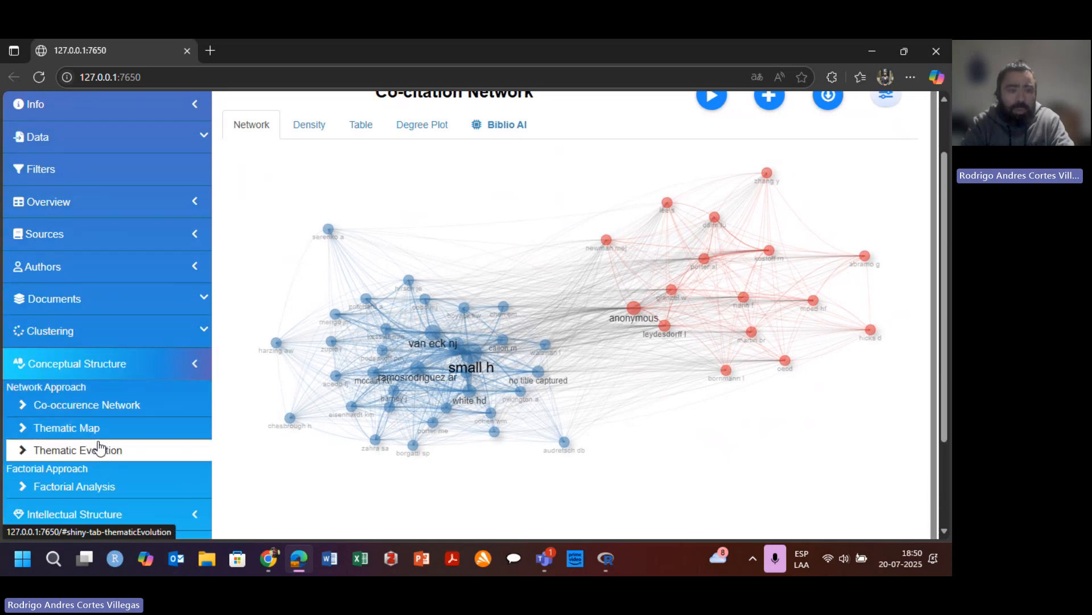
click(98, 431)
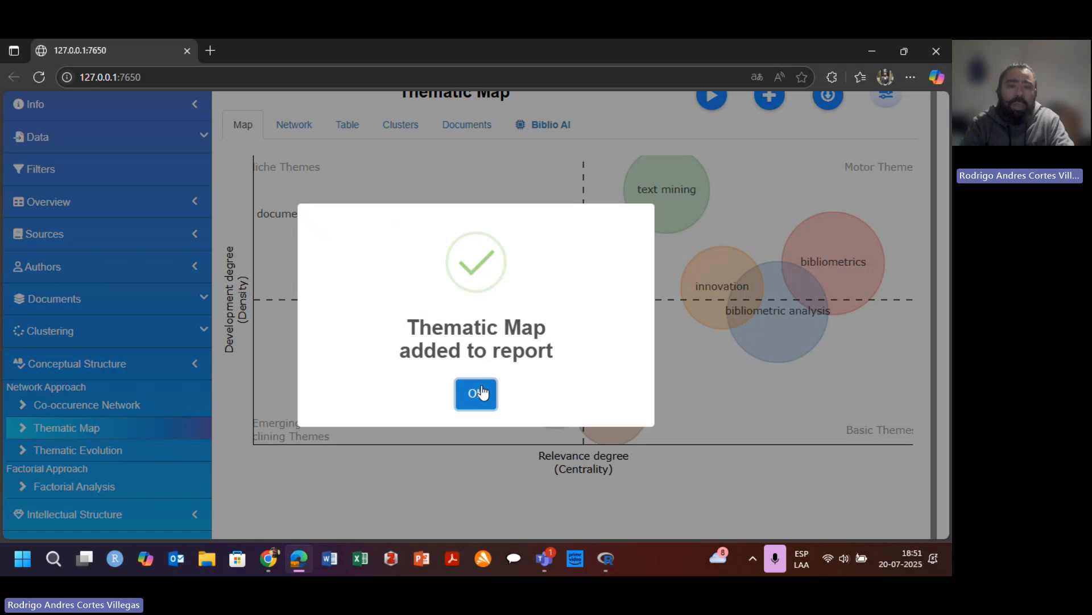
click(481, 392)
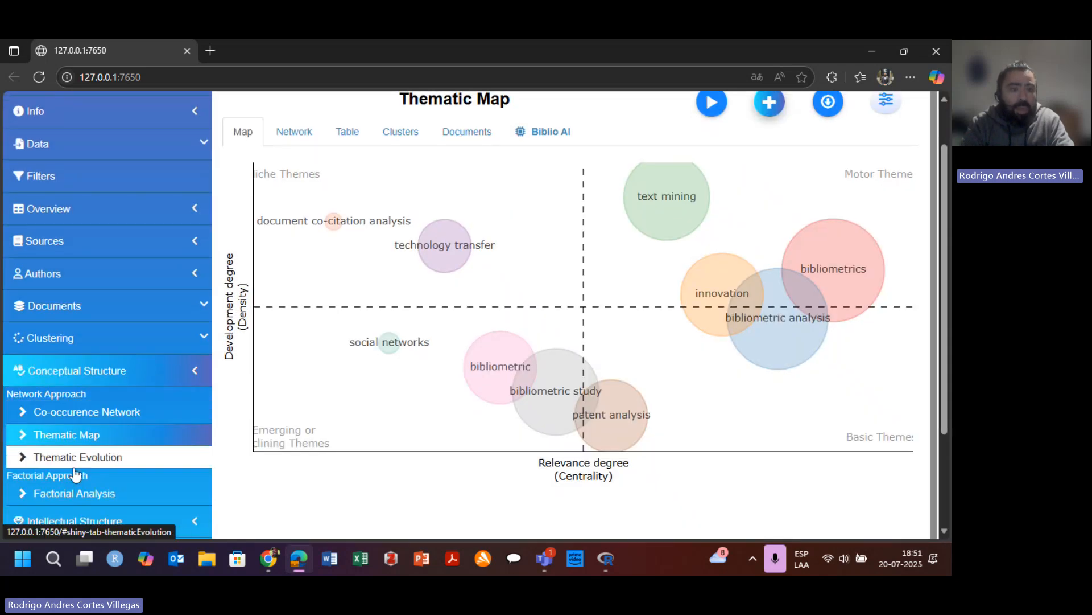
- Open the Factorial Analysis, display its word map and add the analysis to the report
scroll(71, 472, down, 1)
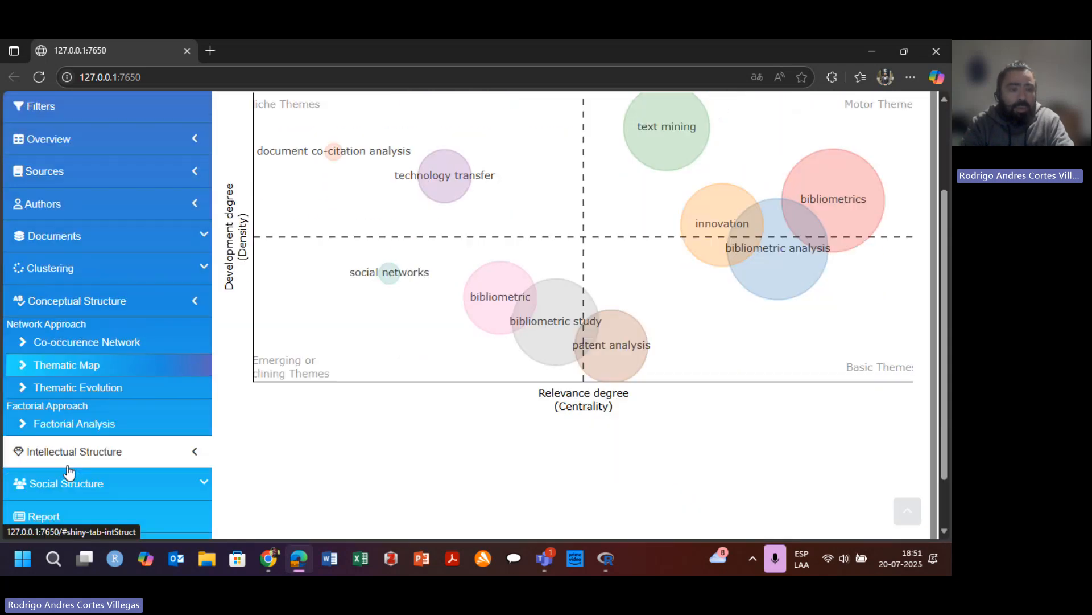
click(116, 425)
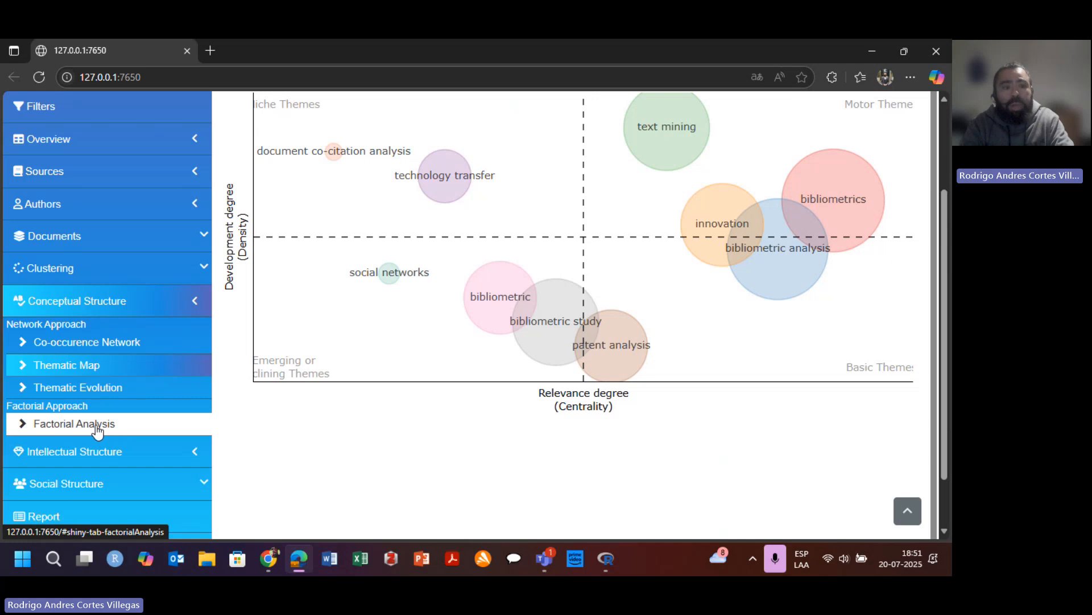
scroll(410, 328, up, 2)
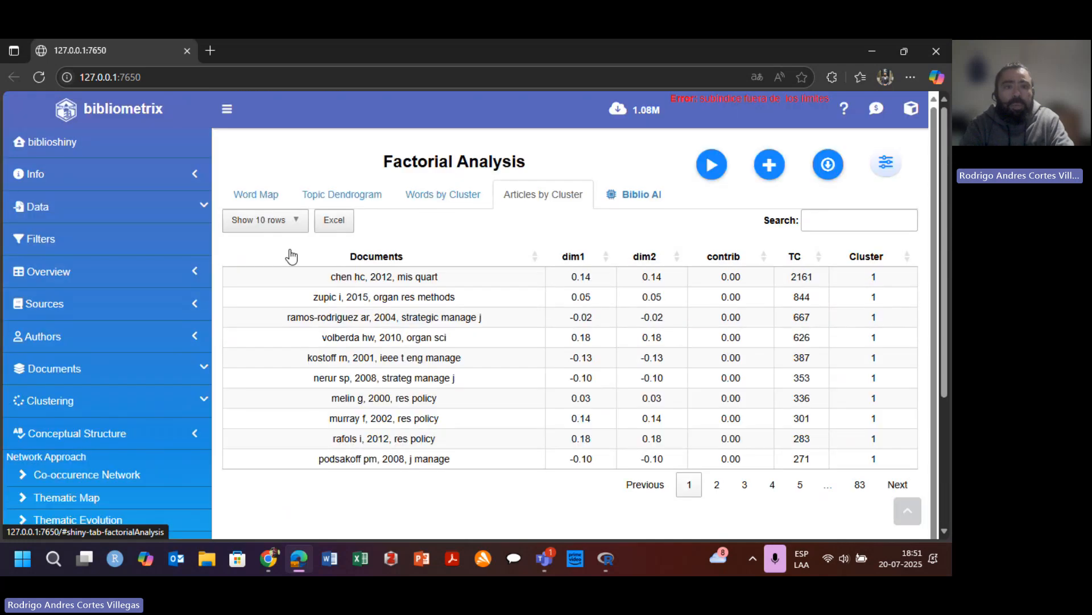
click(269, 199)
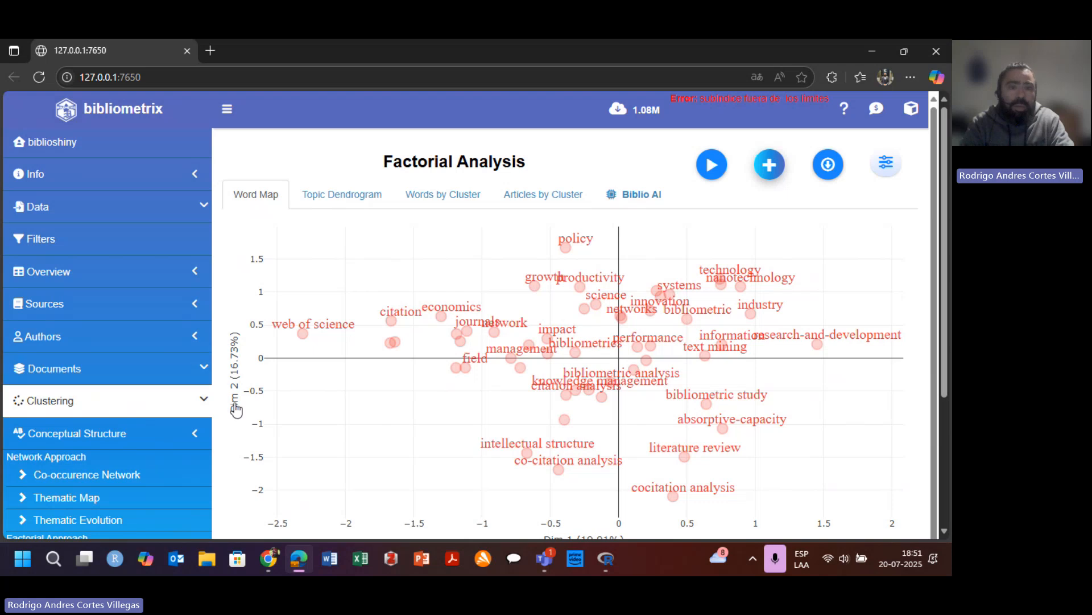
click(770, 164)
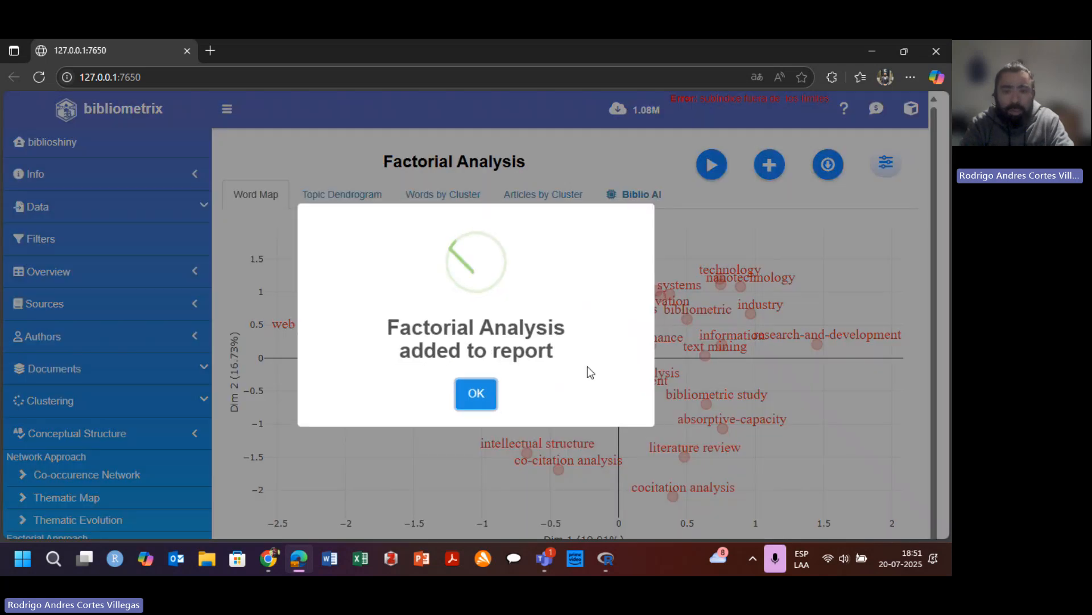
click(494, 417)
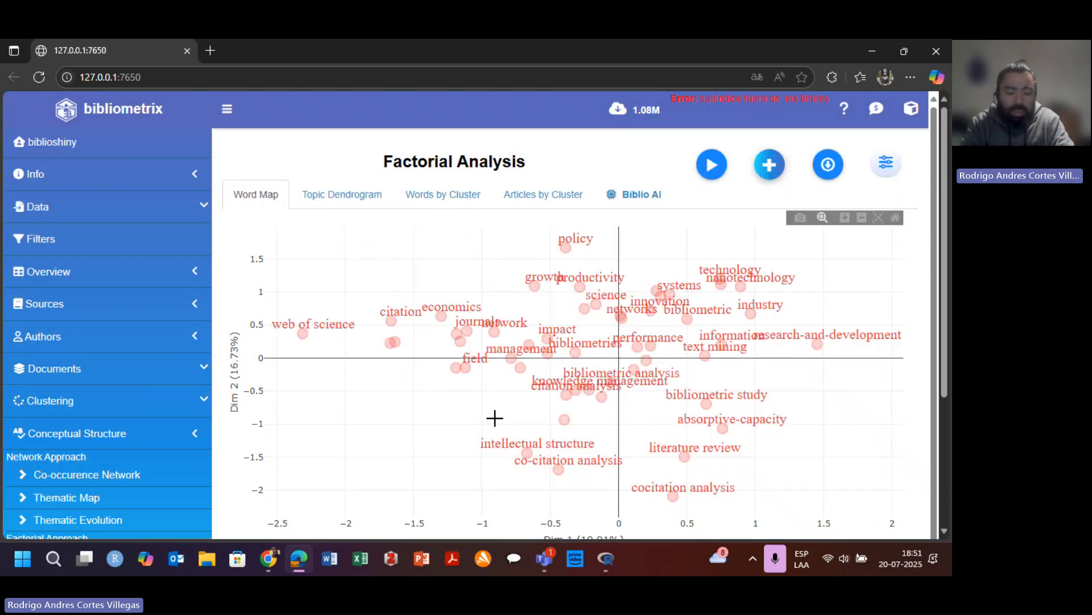
- Return to the Co-citation Network analysis of the intellectual structure
scroll(142, 446, down, 1)
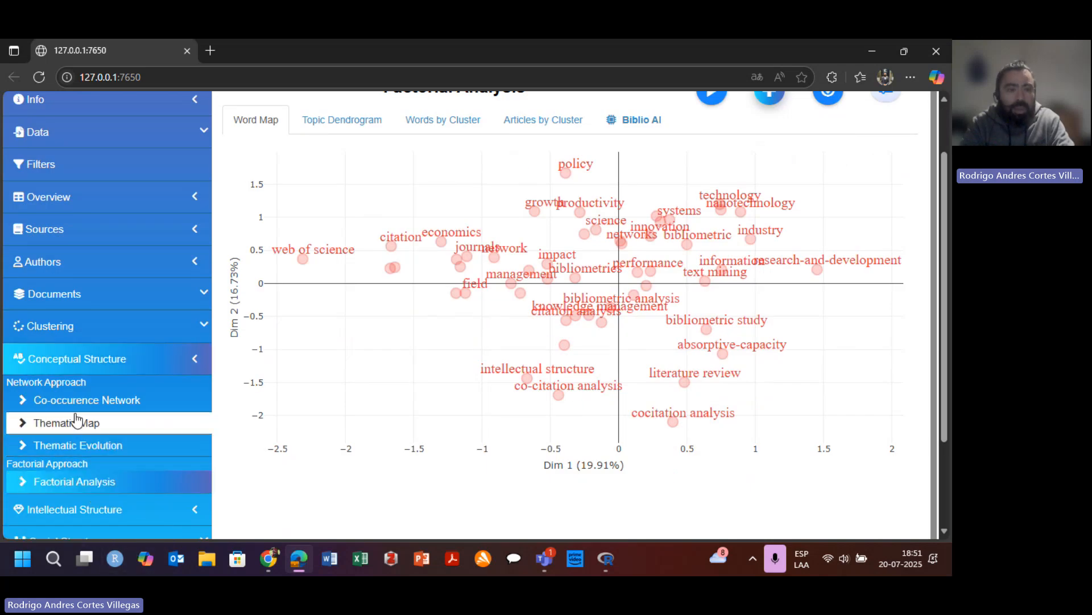
scroll(91, 439, down, 2)
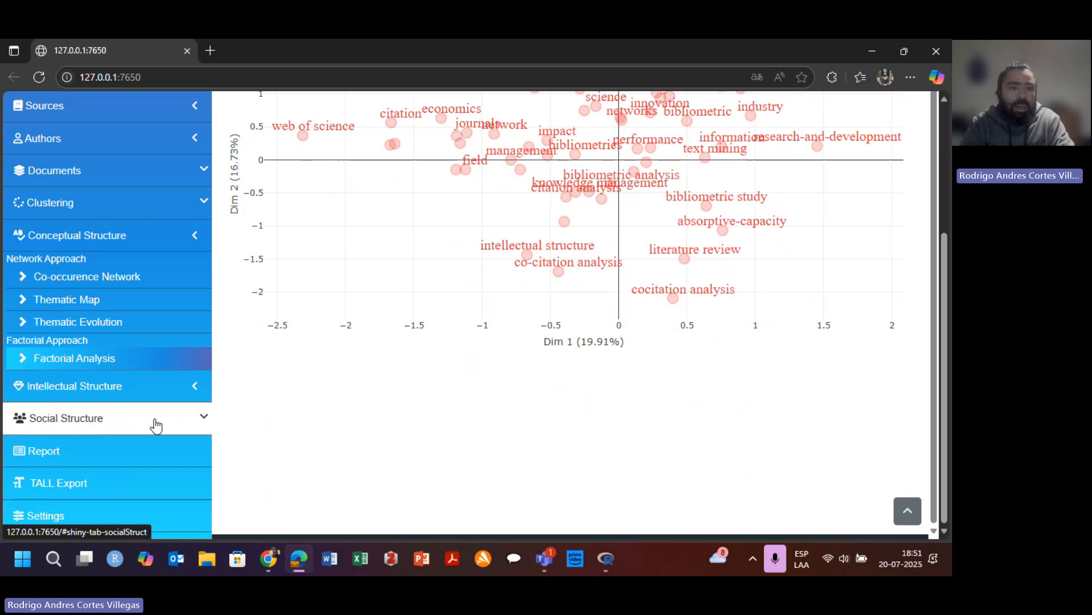
click(193, 393)
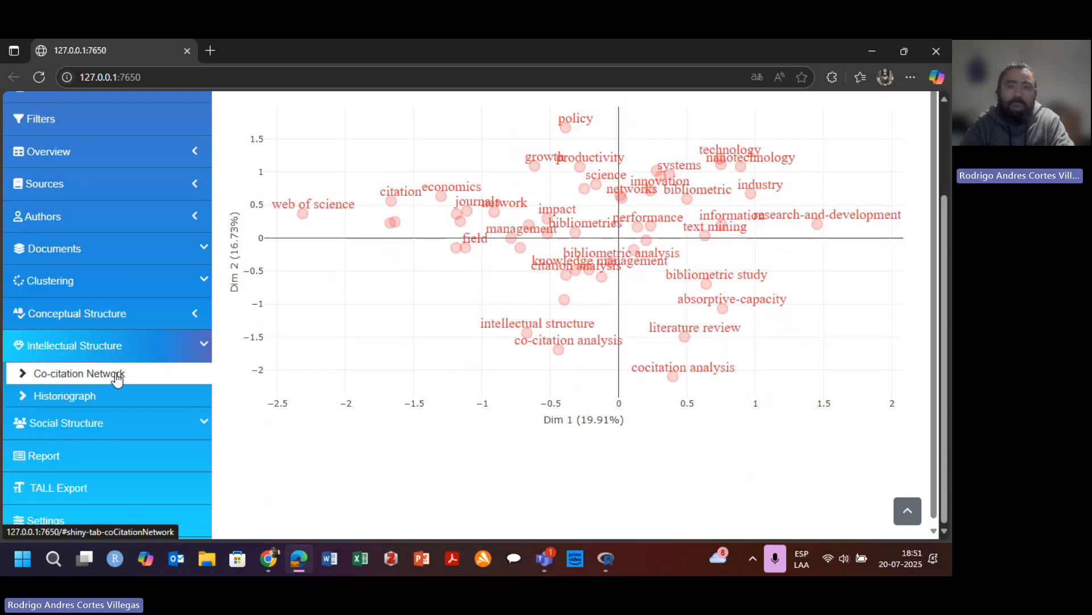
click(116, 376)
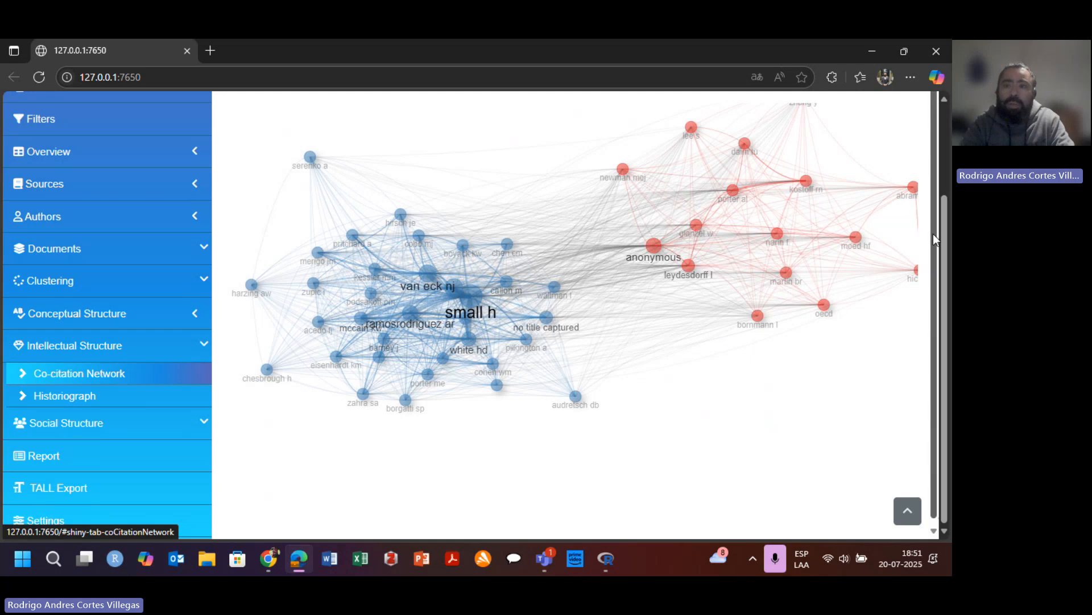
scroll(934, 234, up, 2)
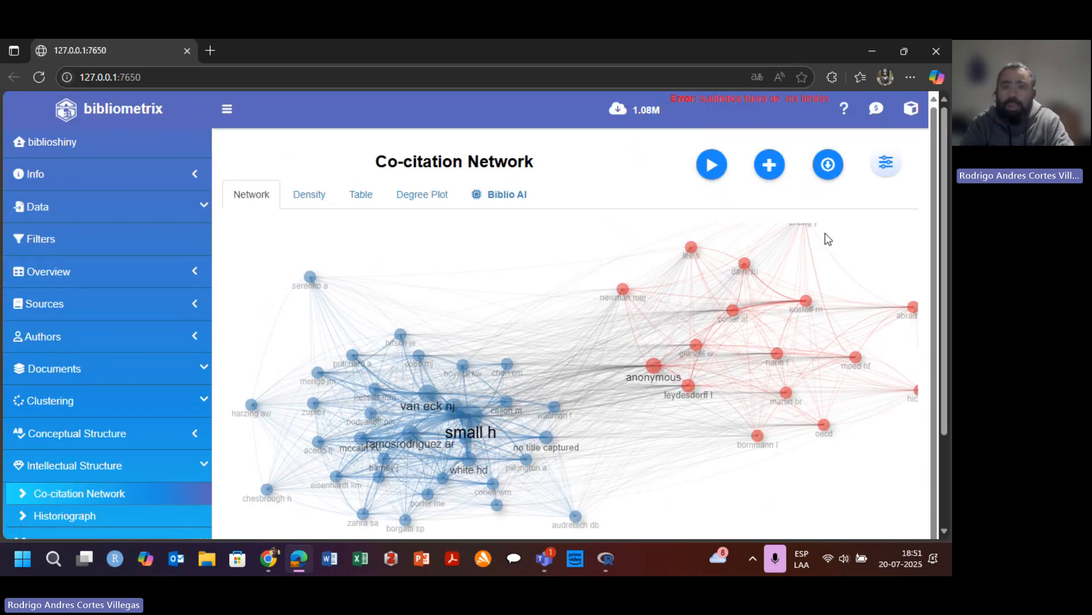
- Set the co-citation network's field to Papers and rerun the analysis
click(896, 171)
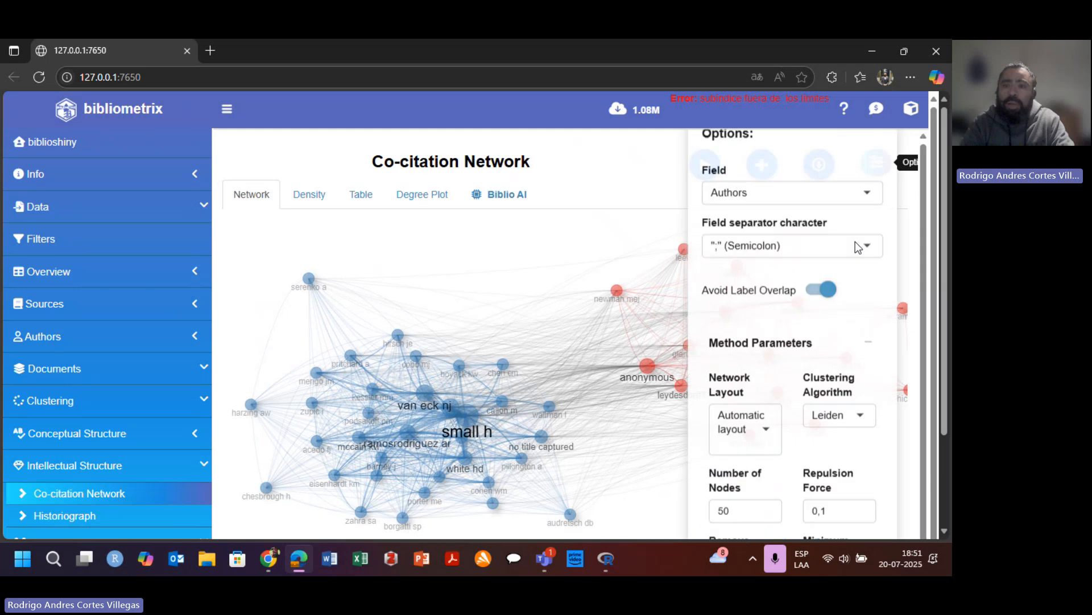
click(775, 261)
click(739, 286)
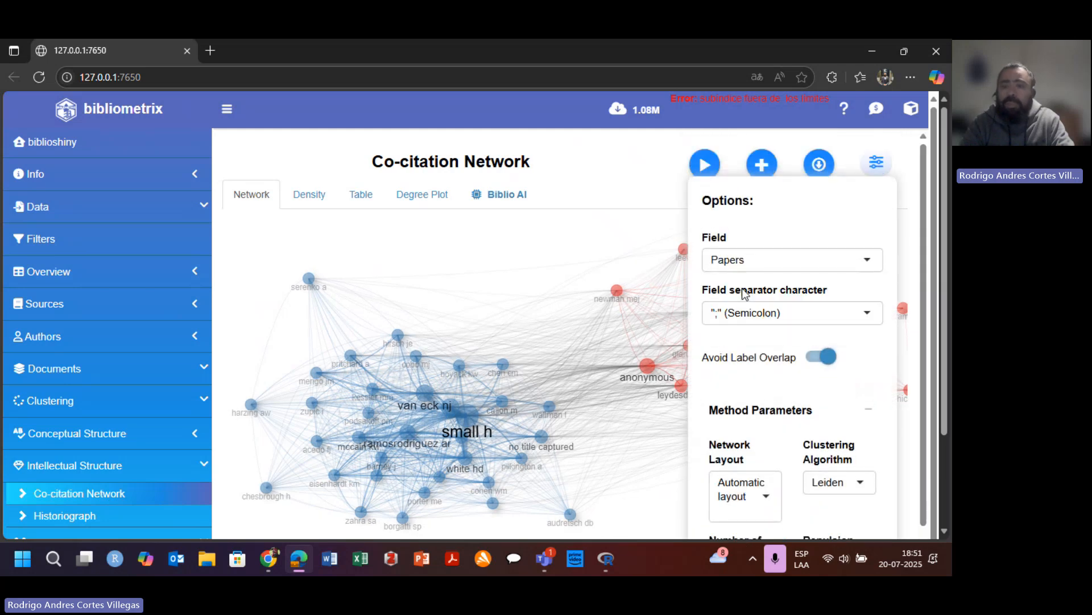
click(711, 171)
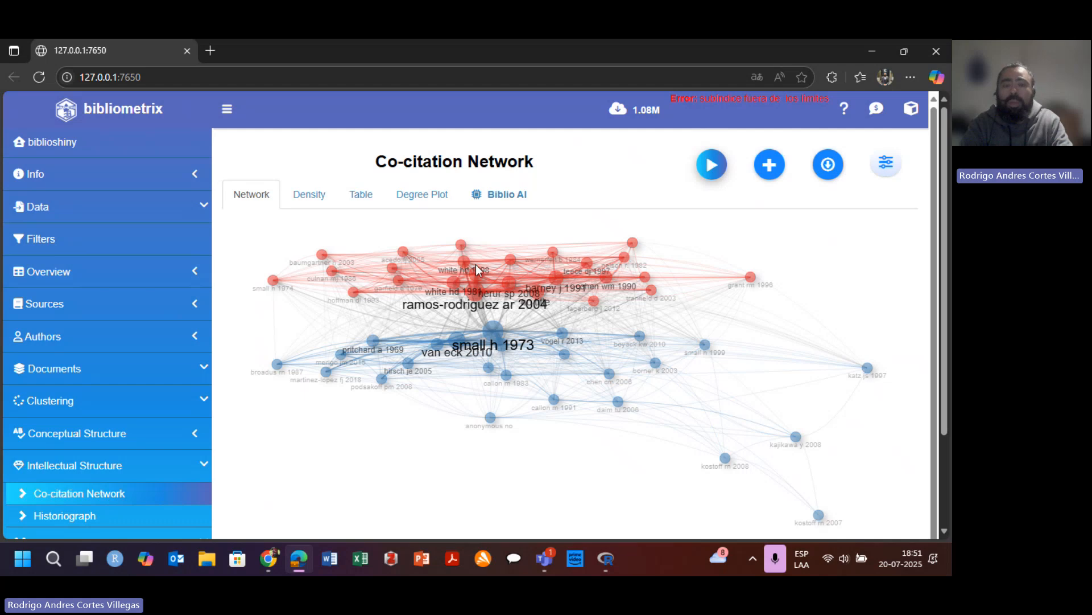
- Set the co-citation network's clustering algorithm to InfoMap and rerun the analysis
click(889, 173)
scroll(808, 443, down, 2)
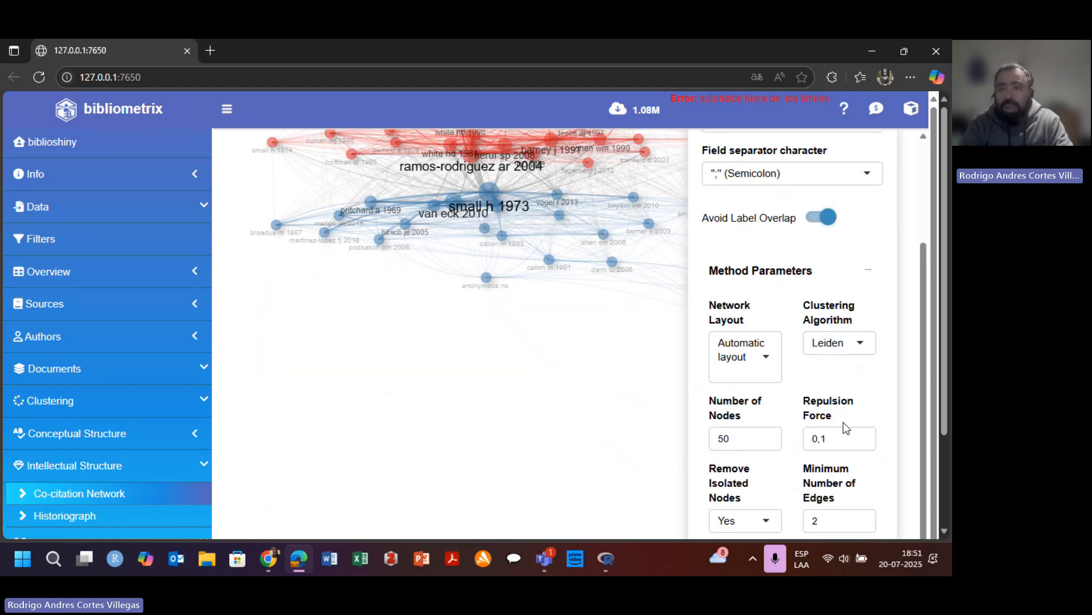
click(864, 345)
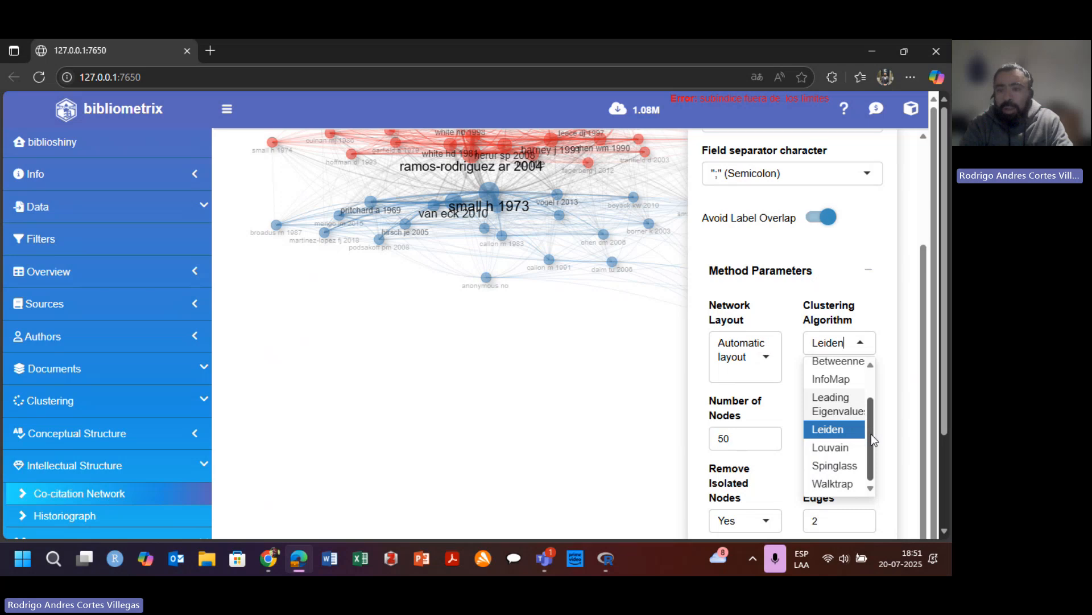
scroll(871, 443, up, 2)
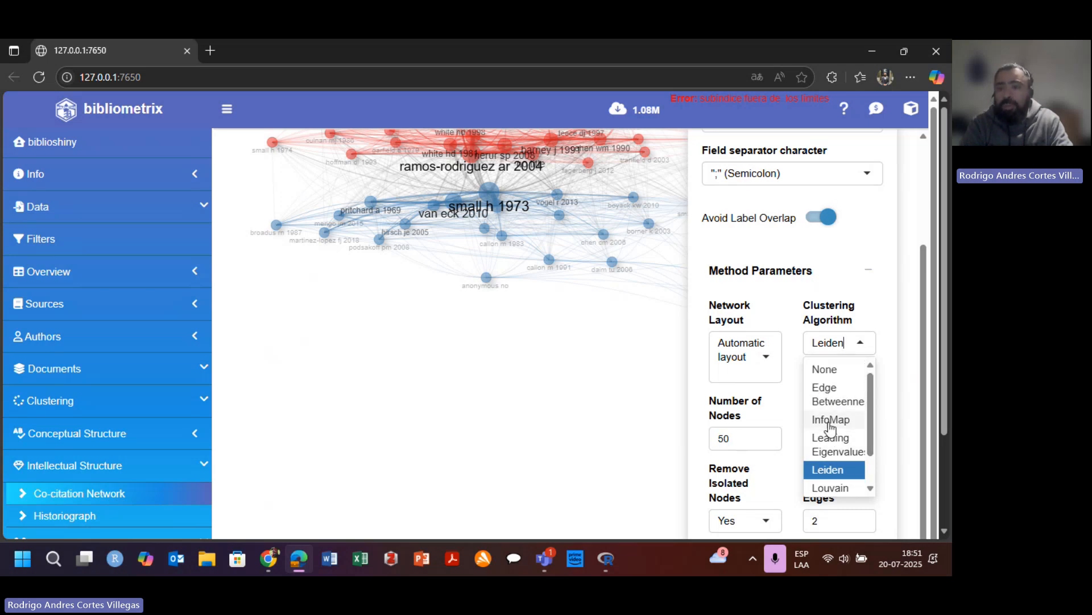
click(830, 420)
scroll(871, 387, up, 3)
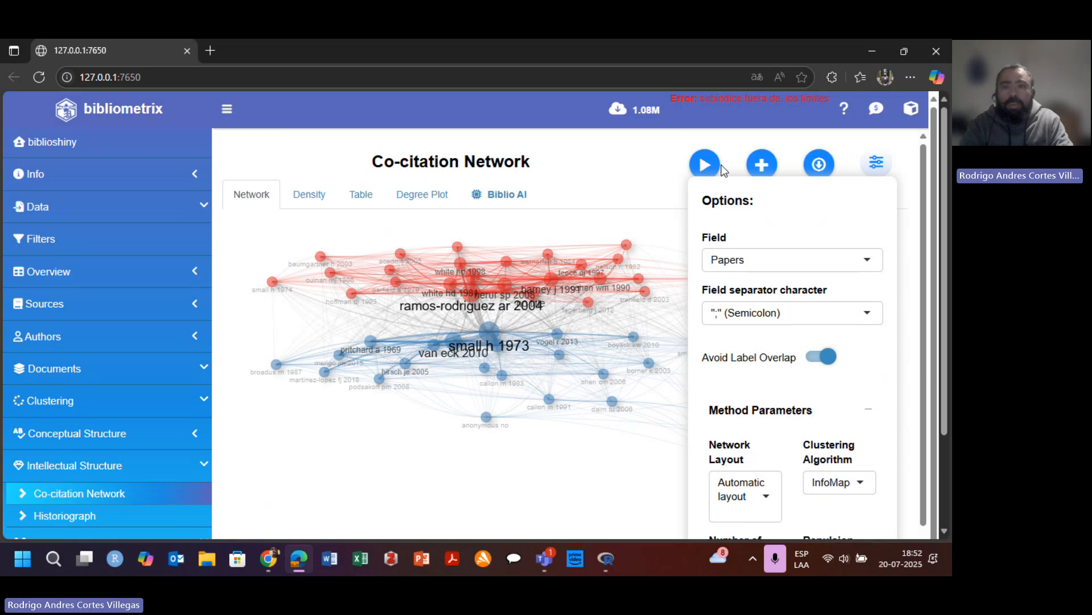
click(704, 166)
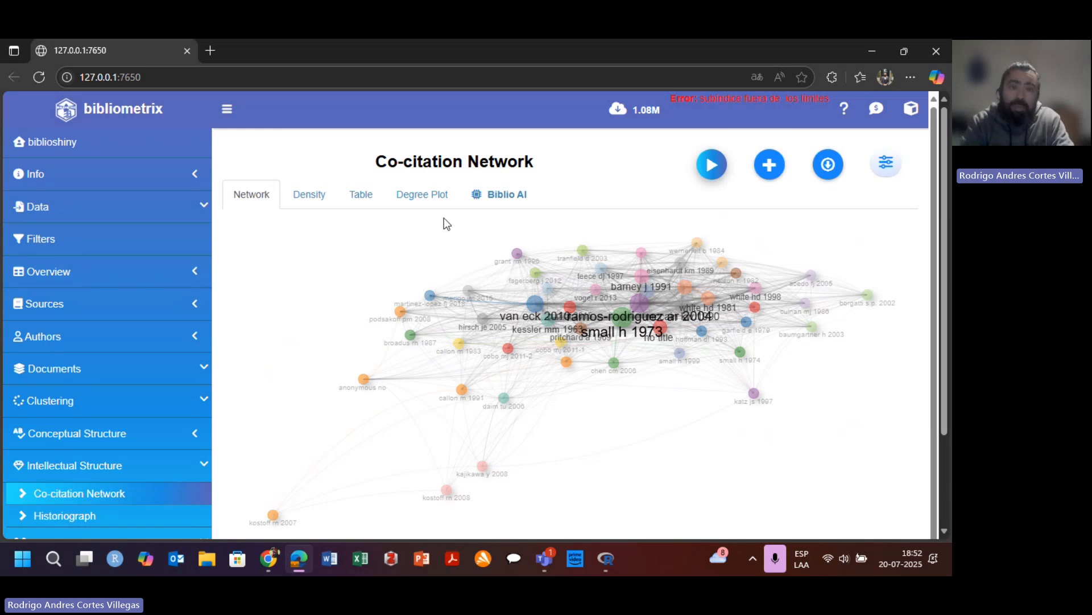
- Open the co-citation network's degree plot, then examine the table of nodes and their clusters
click(430, 200)
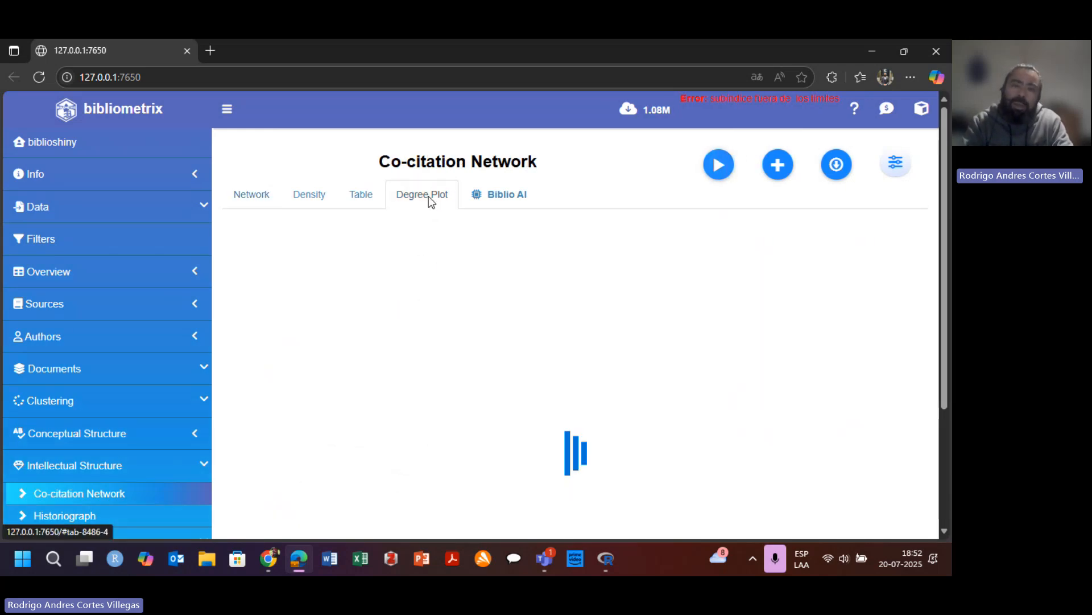
click(361, 198)
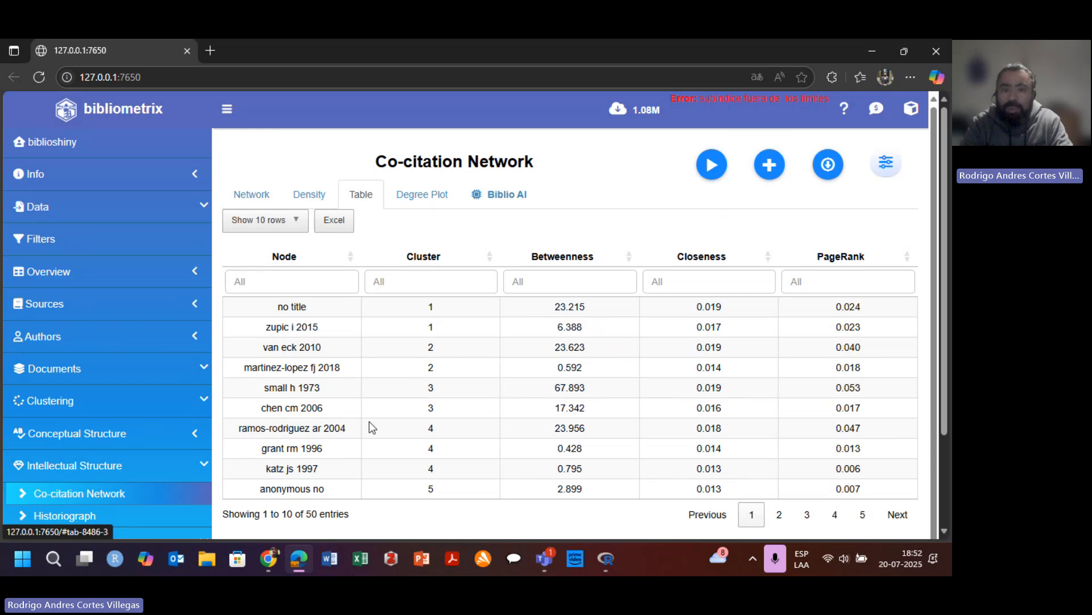
scroll(412, 427, down, 1)
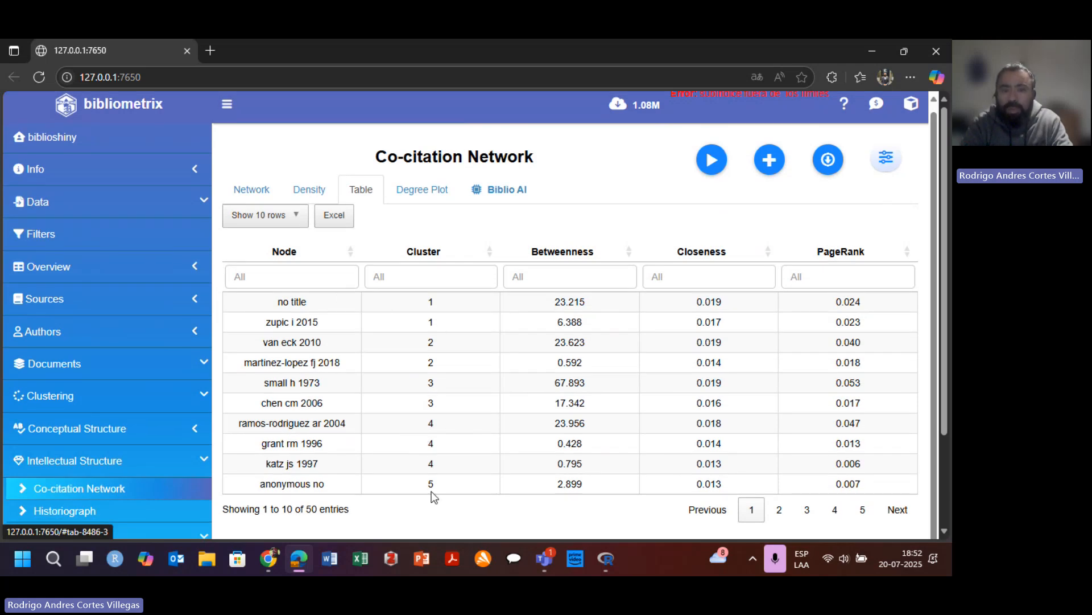
- Return to the co-citation network graph, move the "no title" node well below the other nodes and add the analysis to the report
click(256, 197)
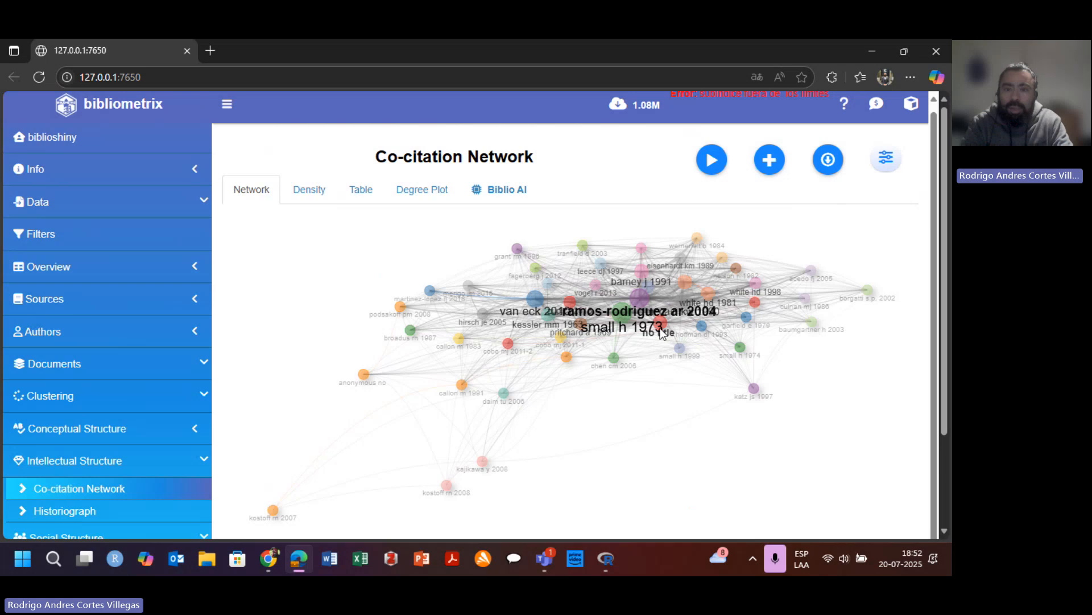
drag(660, 325, 649, 383)
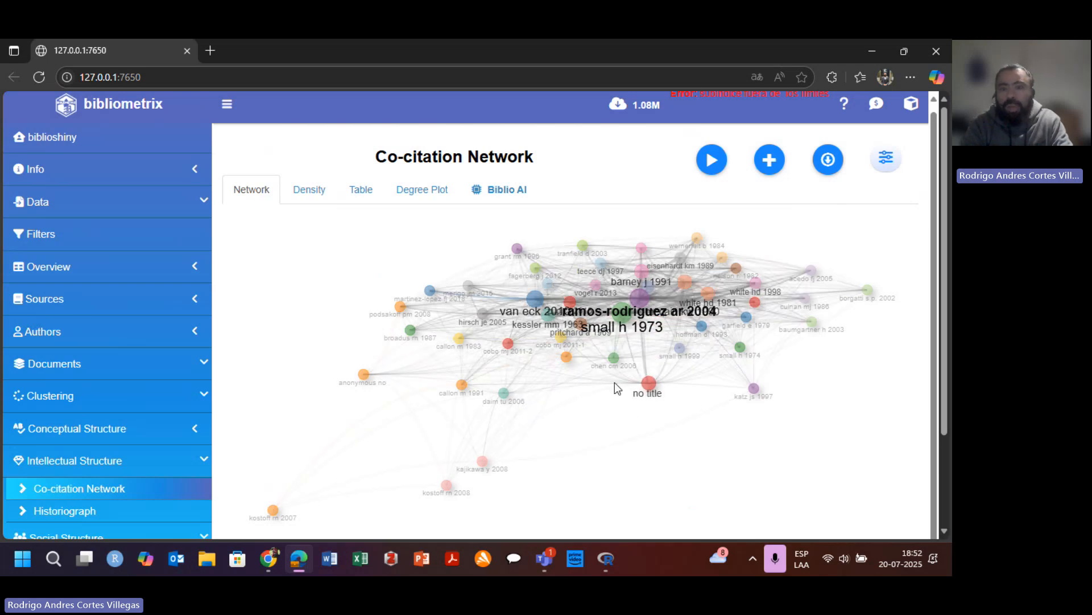
drag(636, 300, 580, 398)
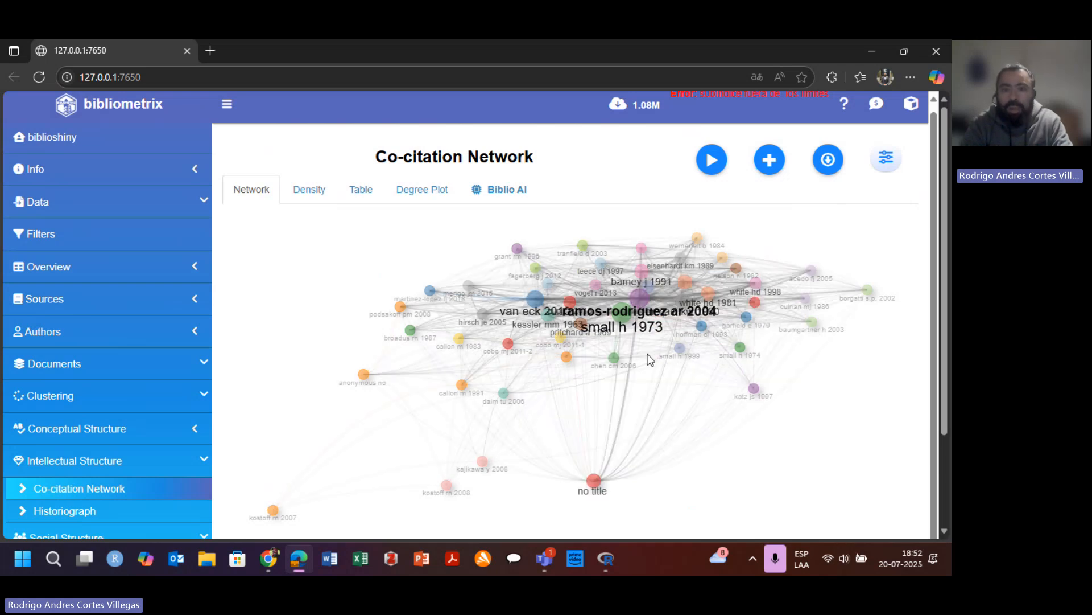
drag(638, 302, 567, 380)
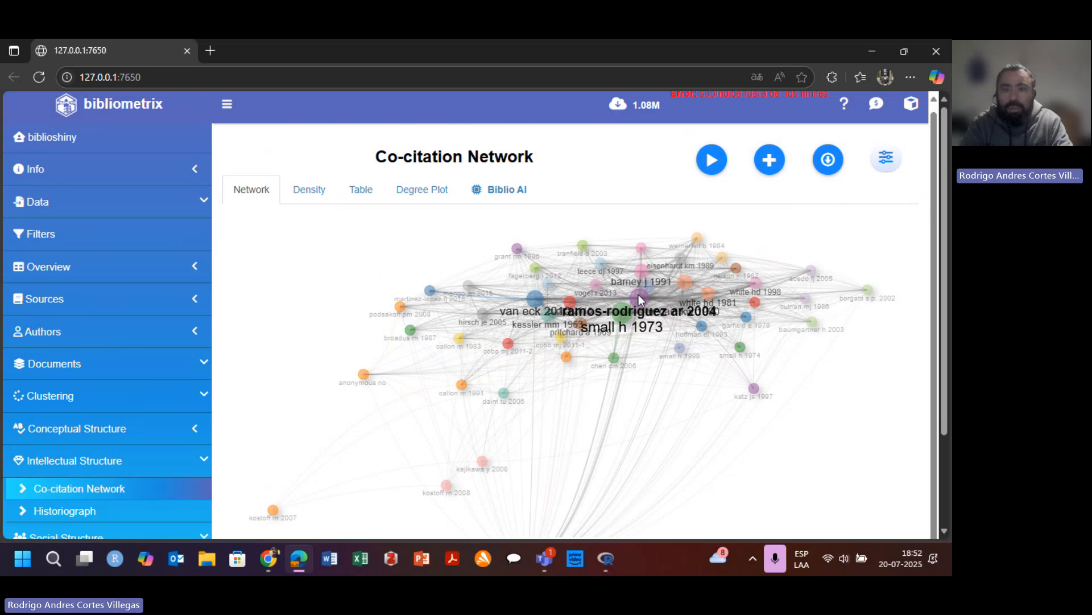
drag(639, 297, 620, 313)
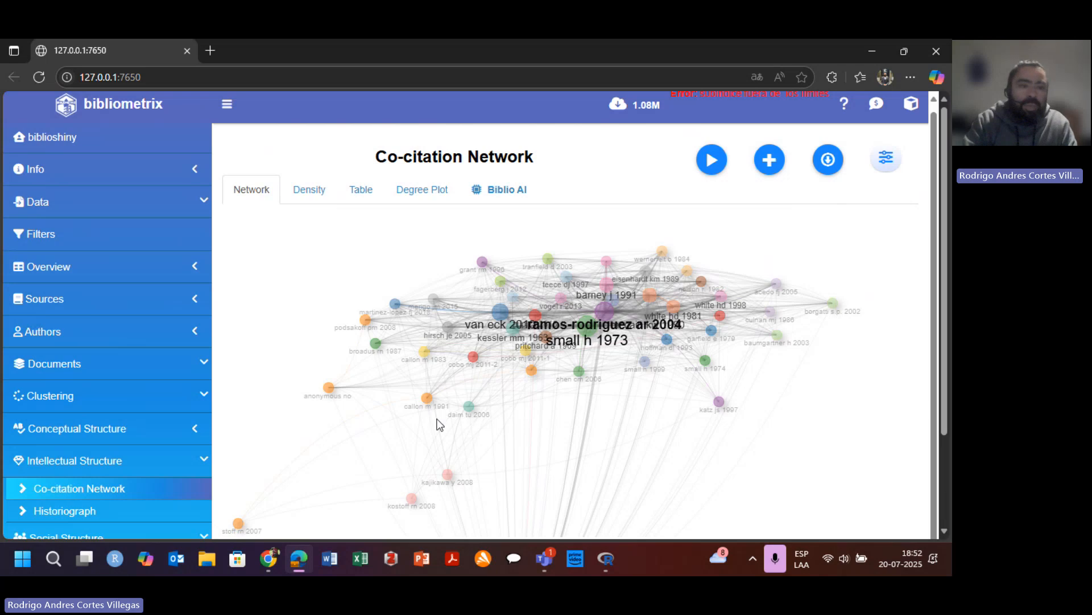
click(770, 161)
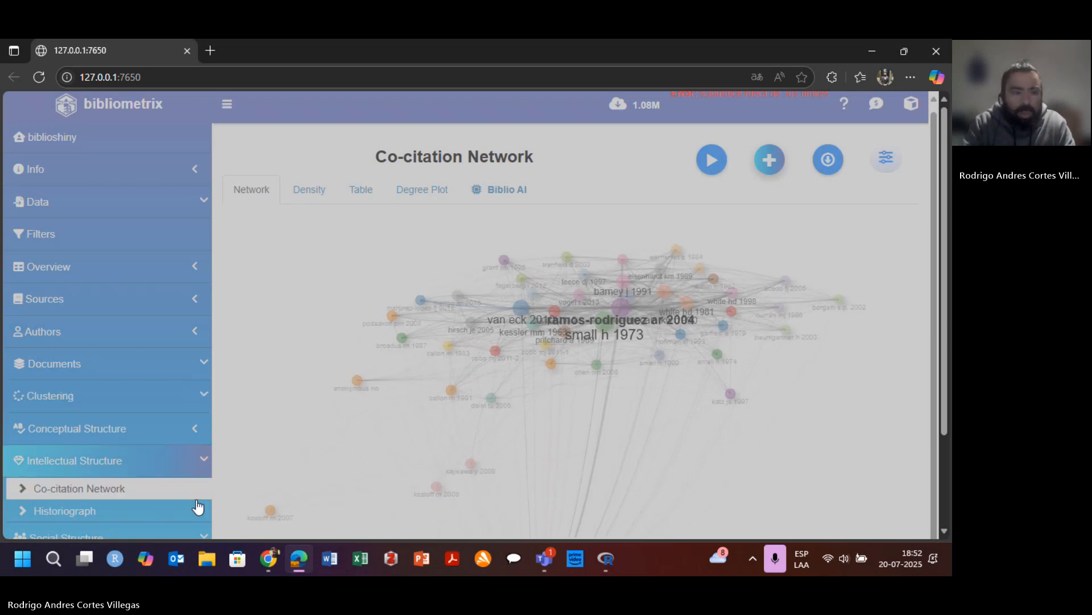
- Open the Historiograph of the intellectual structure and display its network view
click(95, 515)
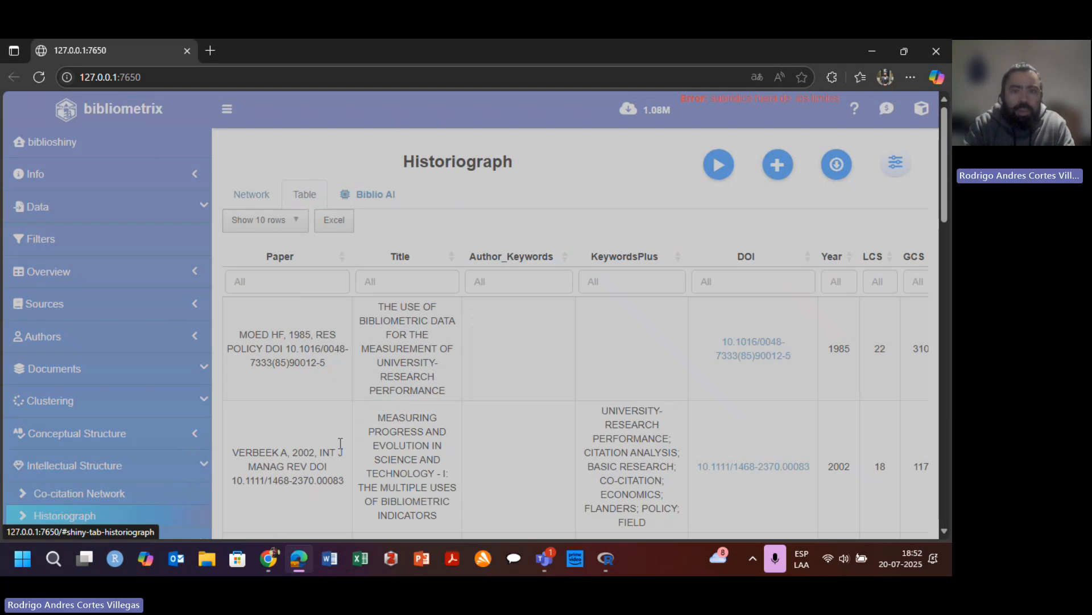
click(278, 199)
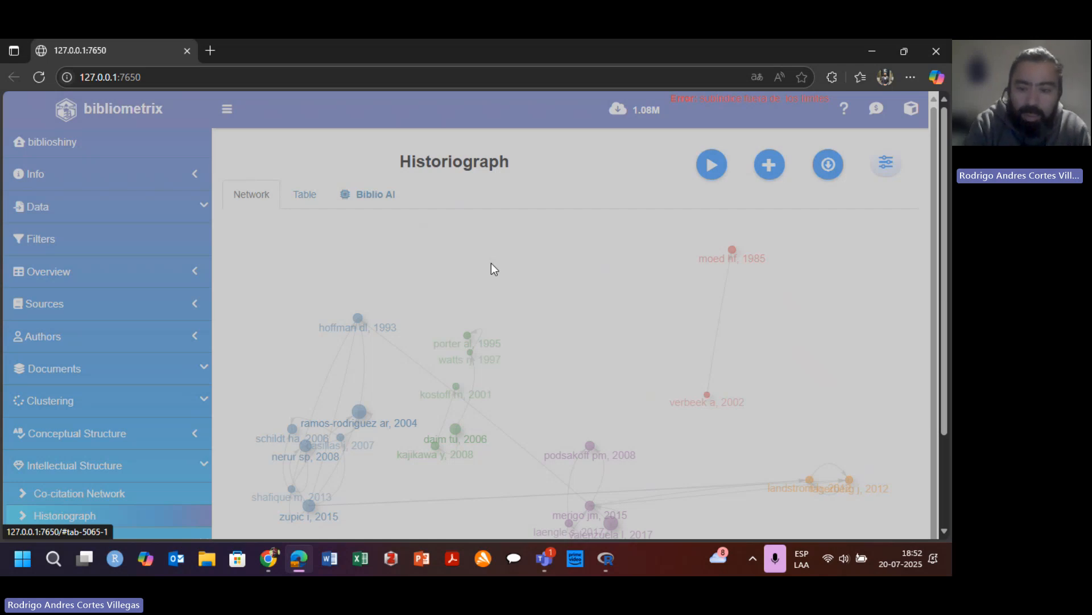
key(XF86MonBrightnessUp)
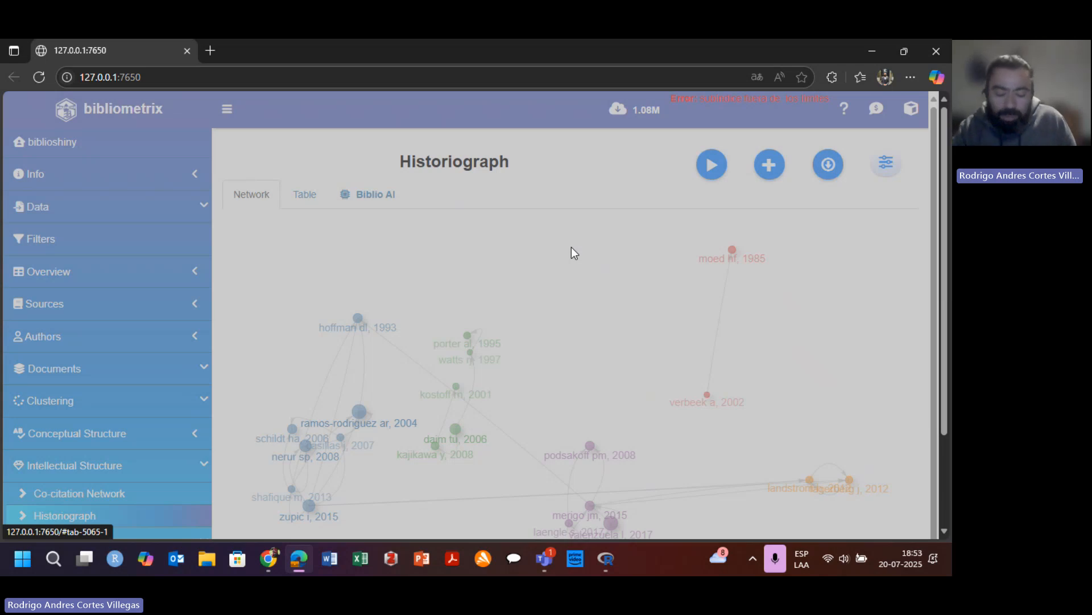
- Review the historiograph's options, including the available node label types, and close them without changes
click(891, 165)
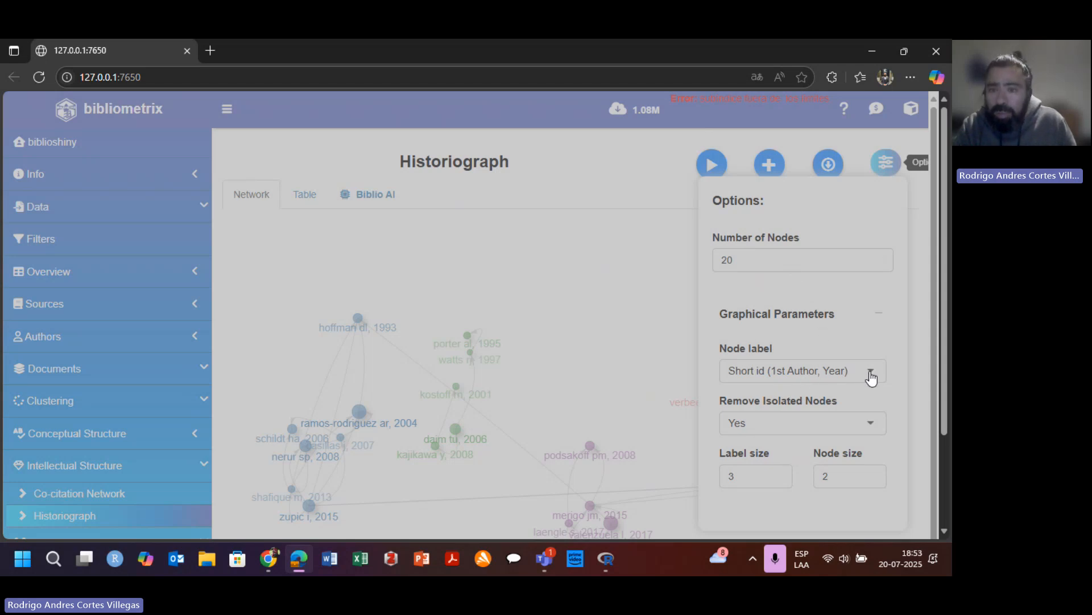
scroll(794, 398, down, 1)
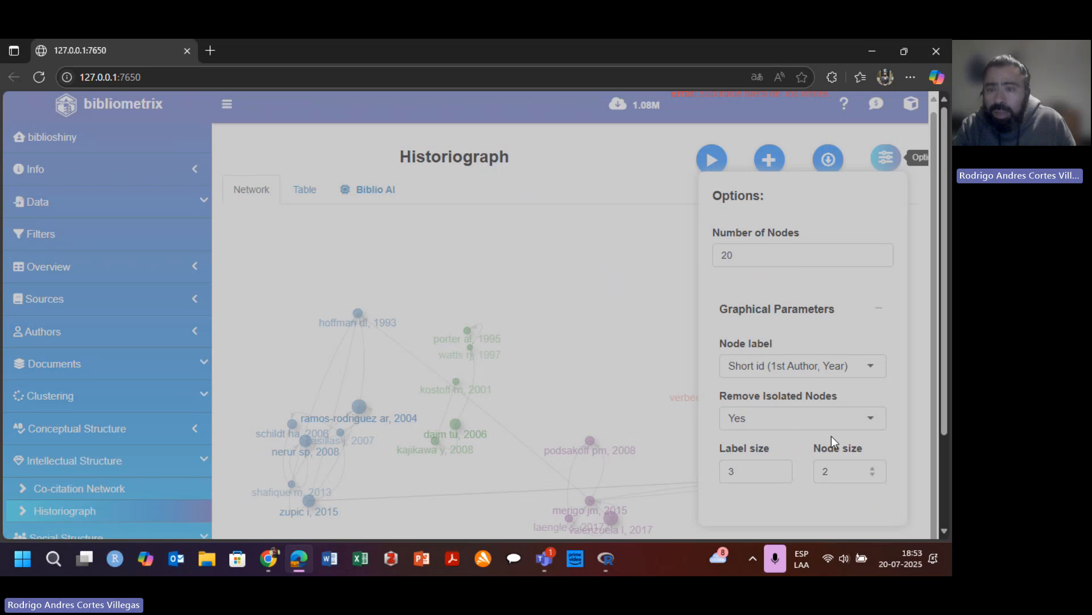
click(874, 373)
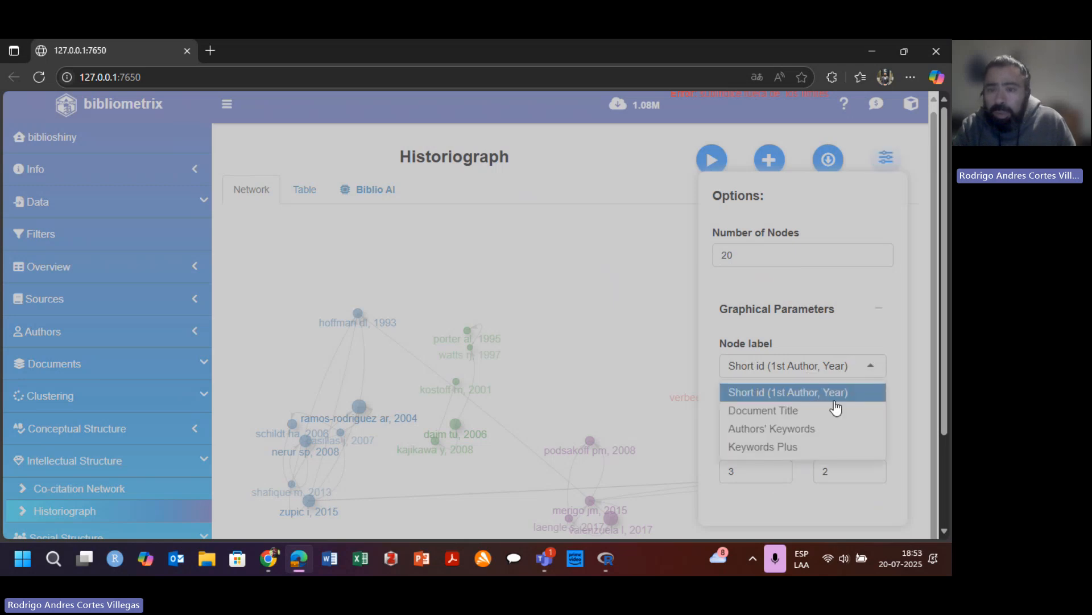
triple_click(796, 338)
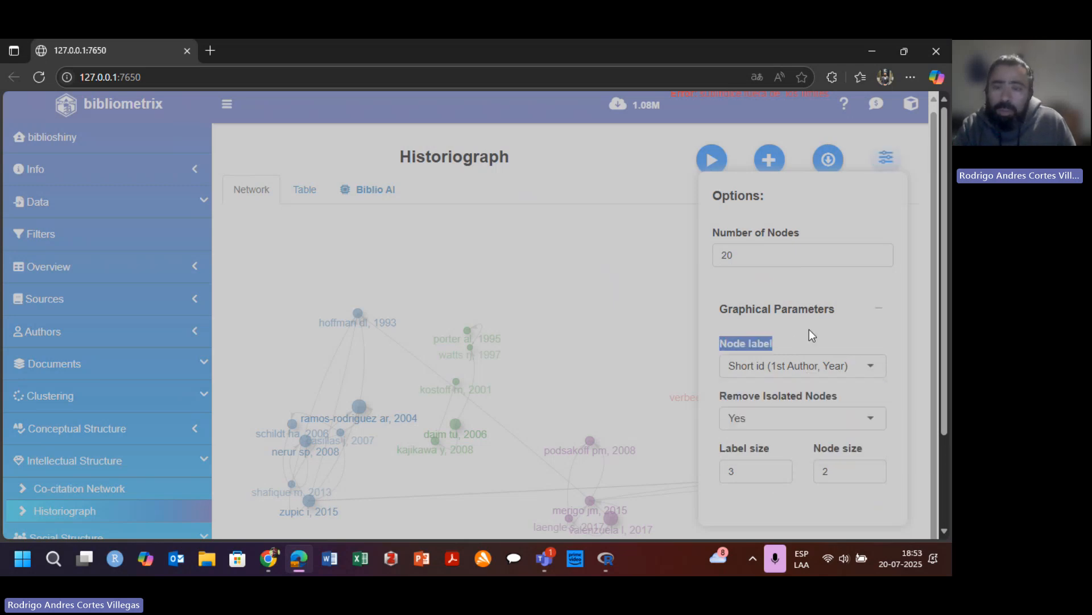
click(917, 206)
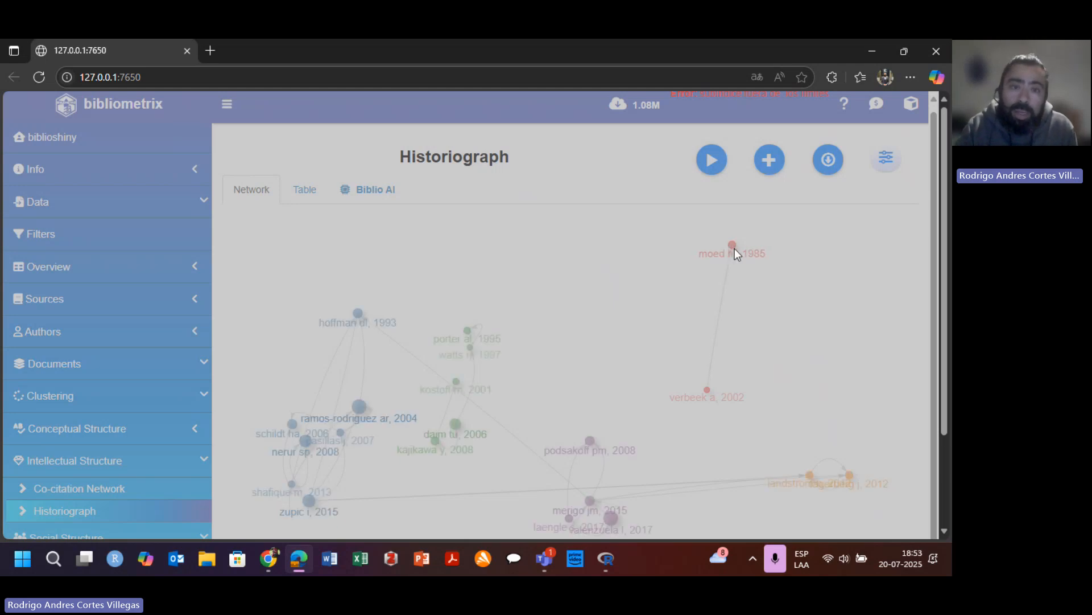
- Inspect the title, DOI and citation details of the 1985, 2002, 1993 and 2004 papers in the red and blue historiograph clusters
mouse_move(735, 251)
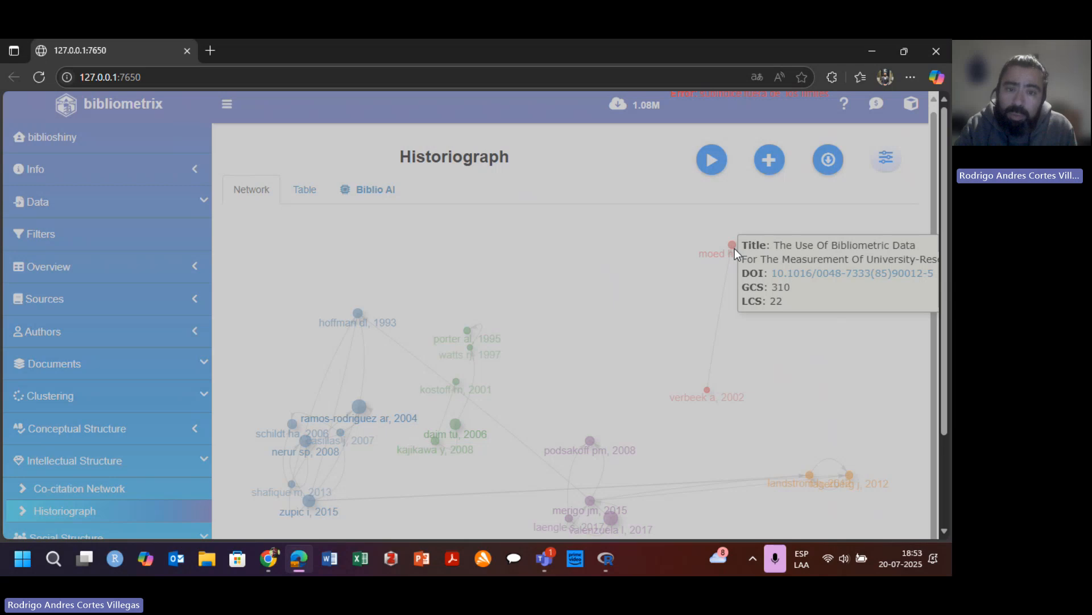
mouse_move(711, 397)
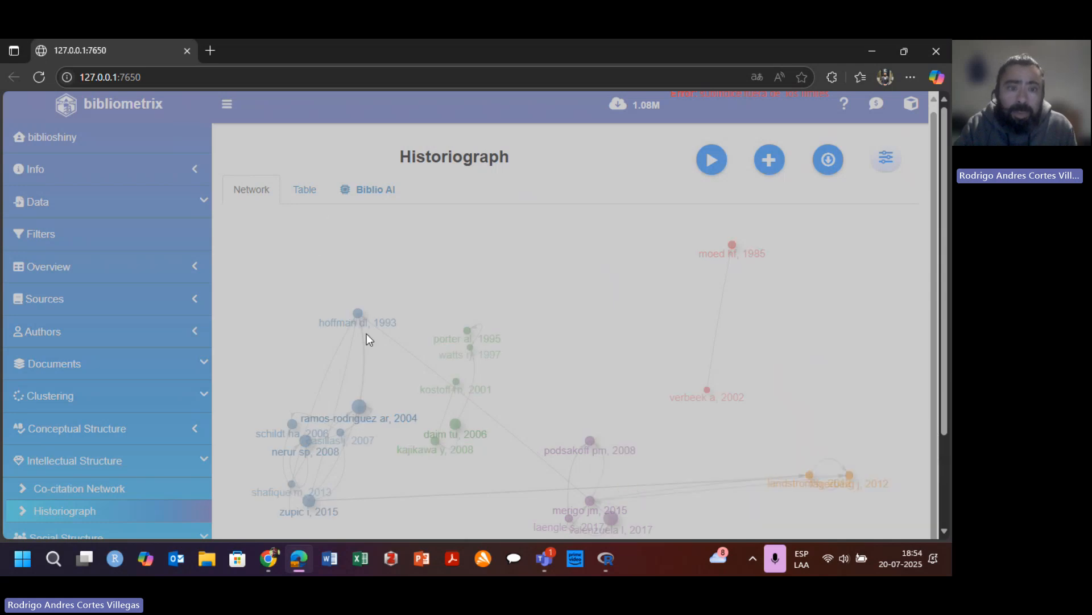
mouse_move(358, 316)
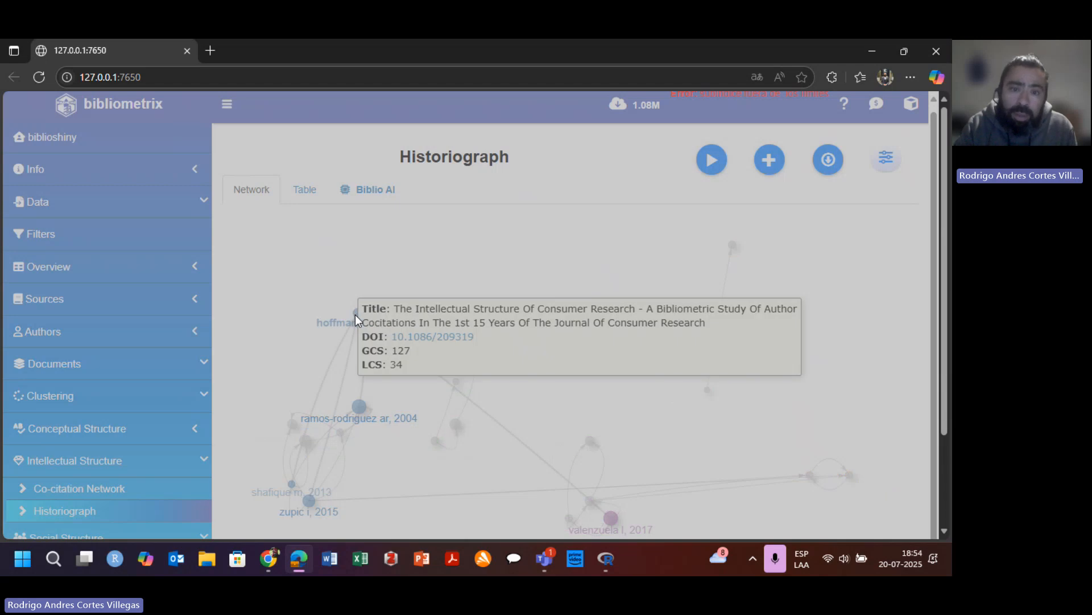
mouse_move(361, 415)
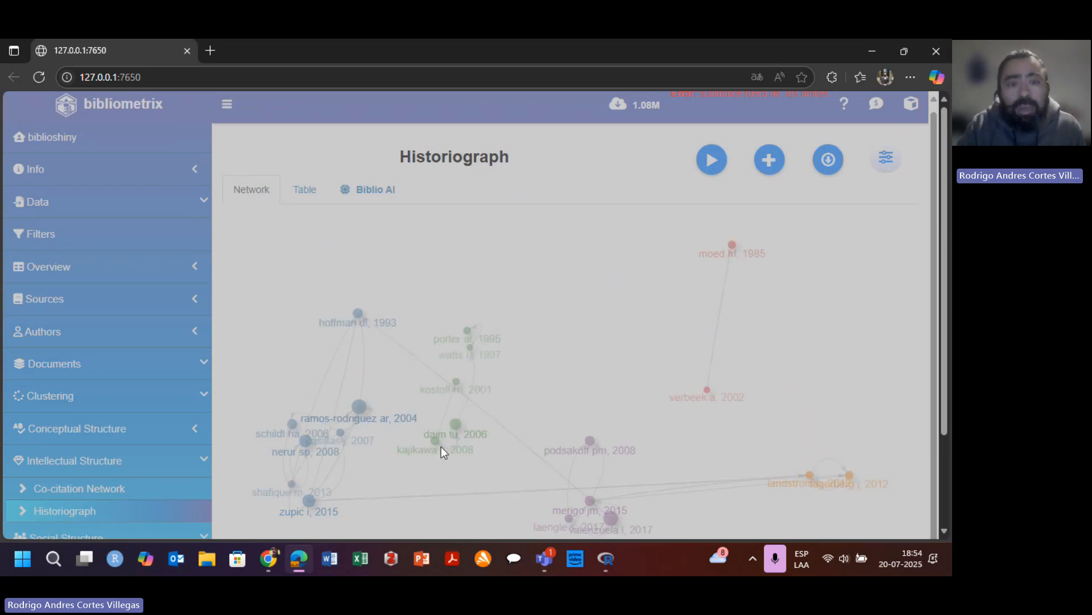
- Open the Collaboration Network analysis of the social structure and bring its network graph into view
scroll(152, 403, down, 2)
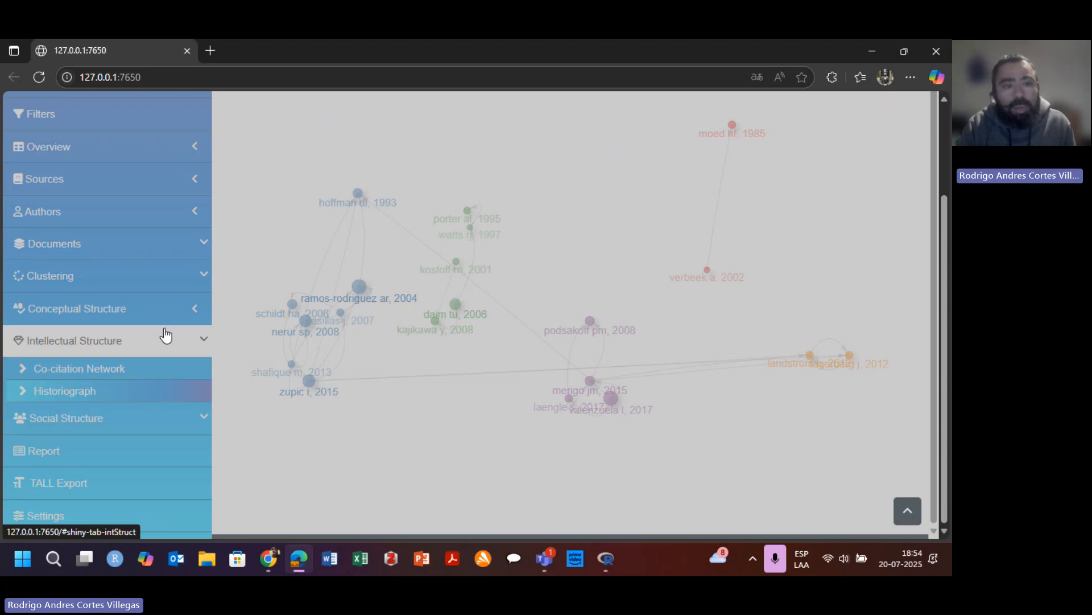
click(114, 422)
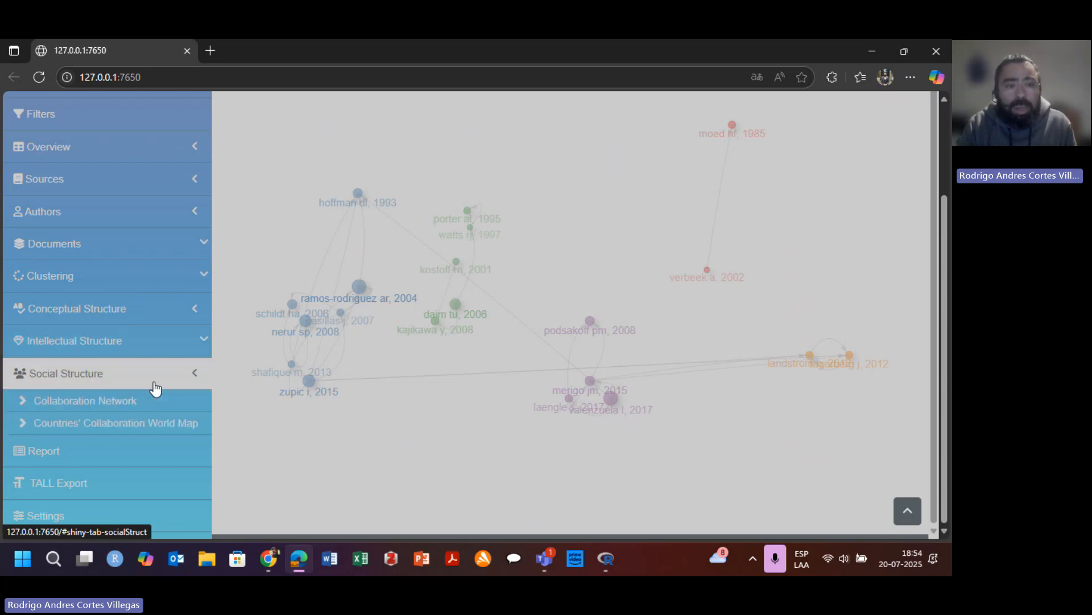
click(131, 401)
scroll(541, 384, up, 1)
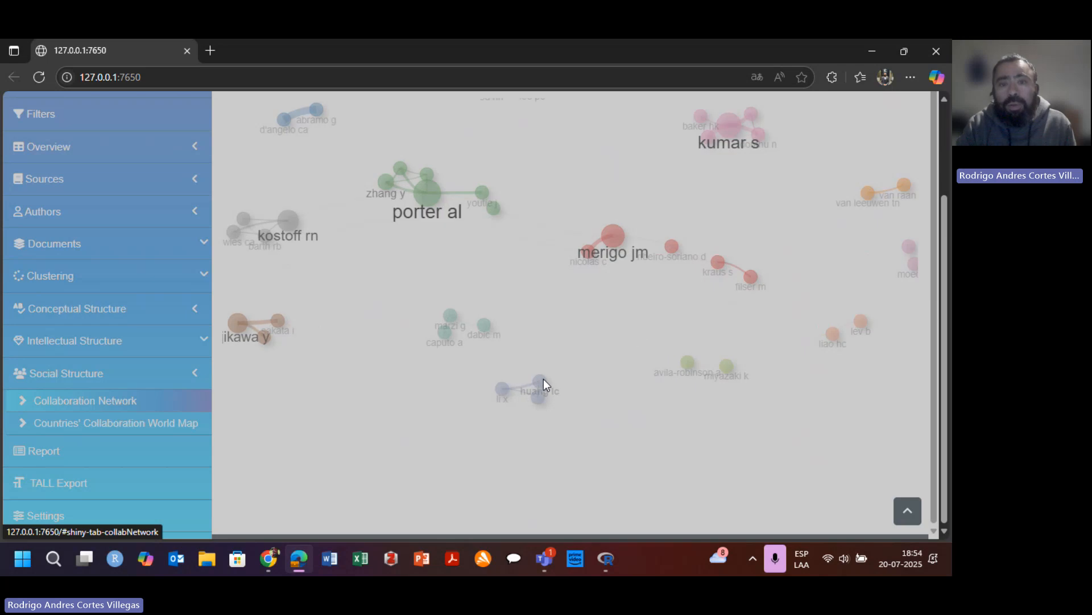
drag(945, 227, 946, 124)
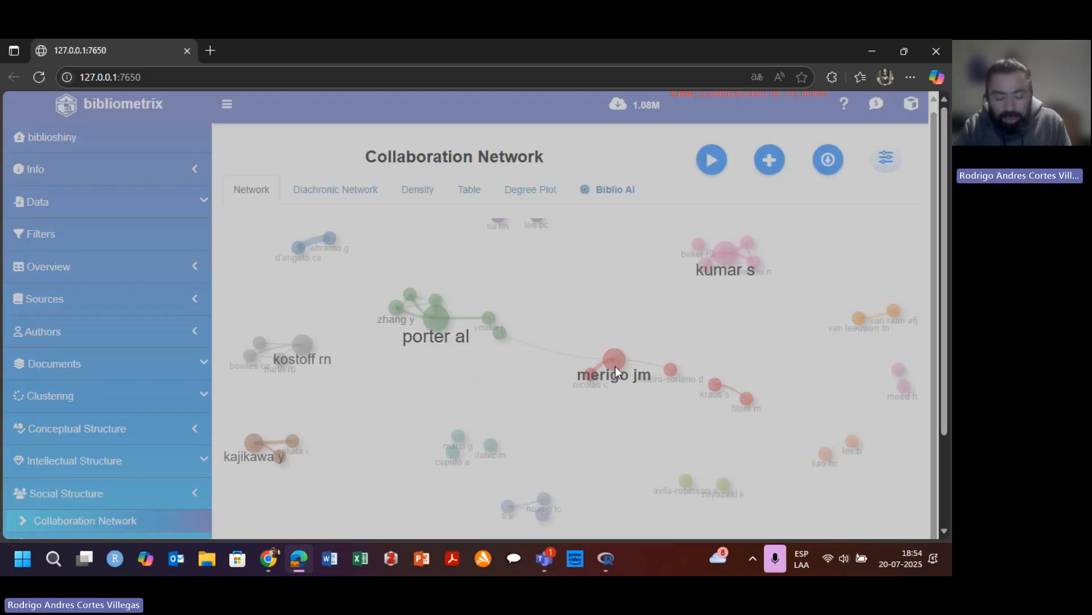
- Examine the collaboration network's options, covering the field choices, method parameters and graphical parameters
click(886, 163)
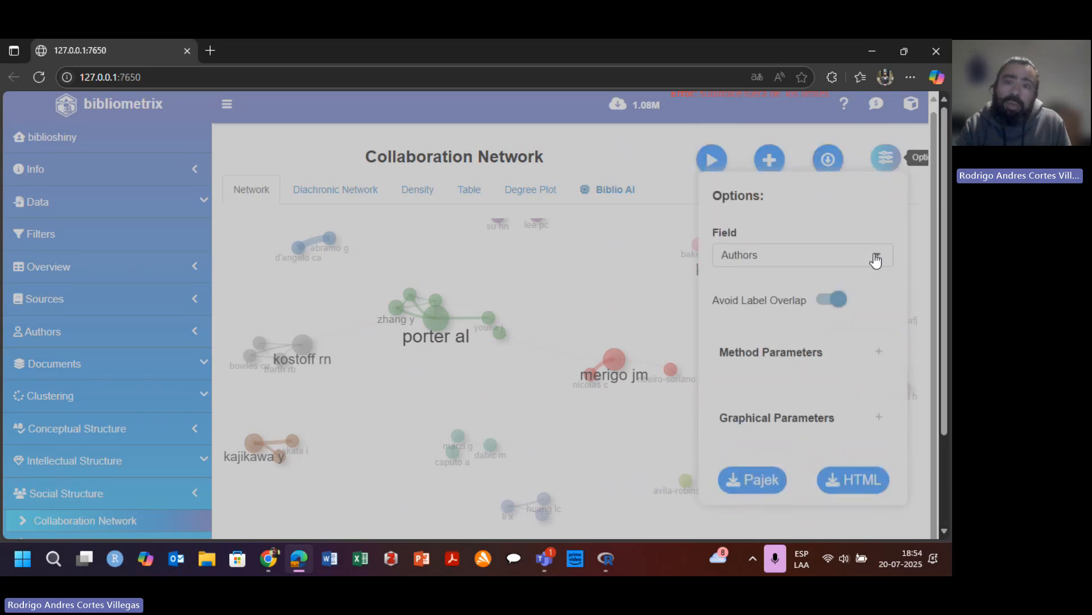
click(872, 254)
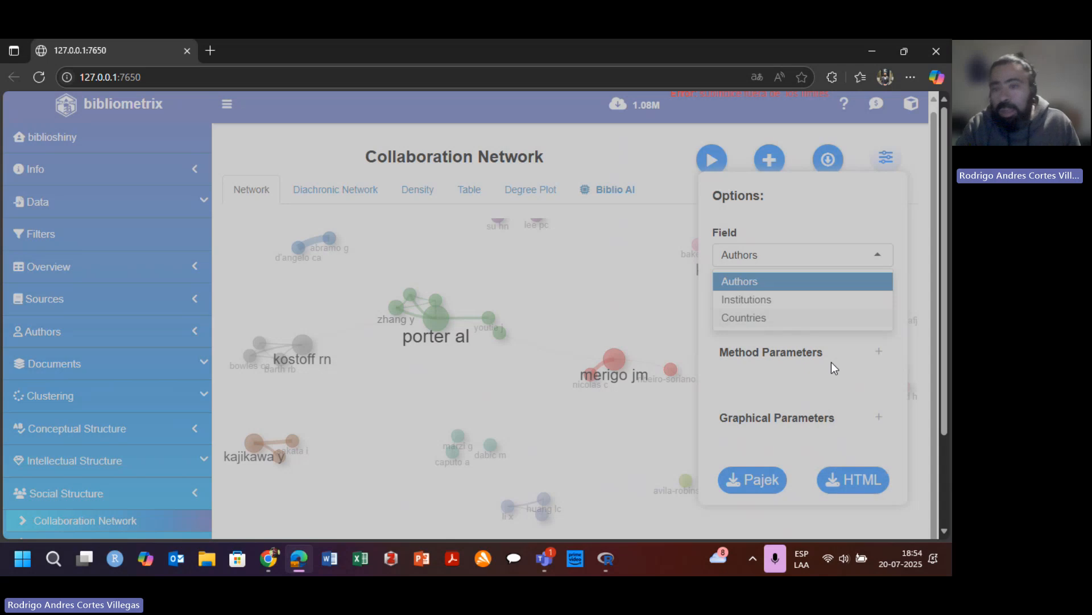
click(880, 358)
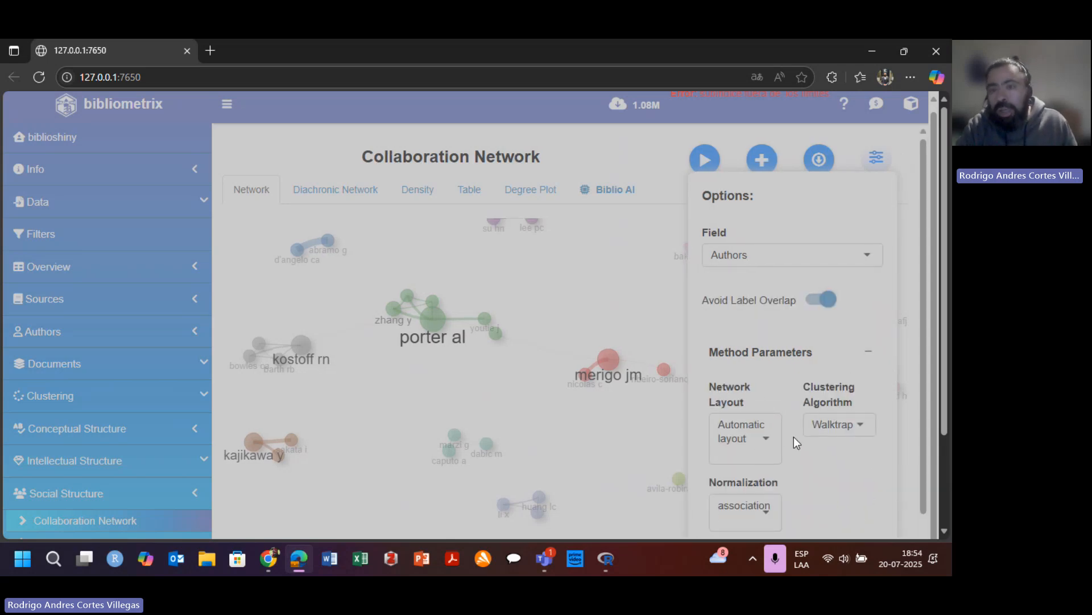
scroll(793, 436, down, 1)
scroll(753, 408, down, 3)
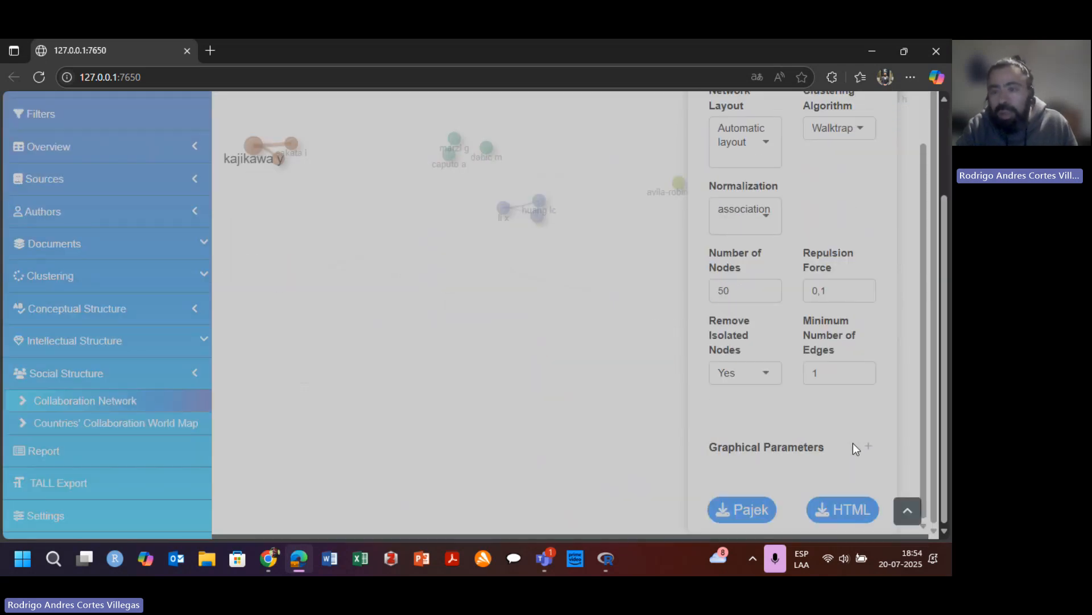
click(869, 447)
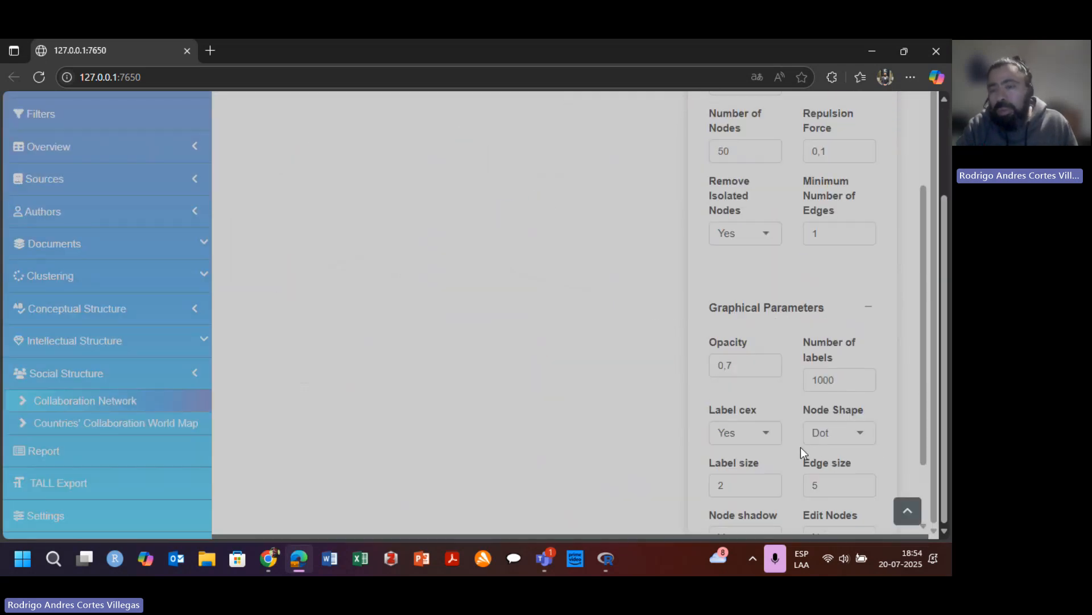
- Finish reviewing the collaboration network's field and method parameters and close the options without changes
scroll(801, 446, up, 5)
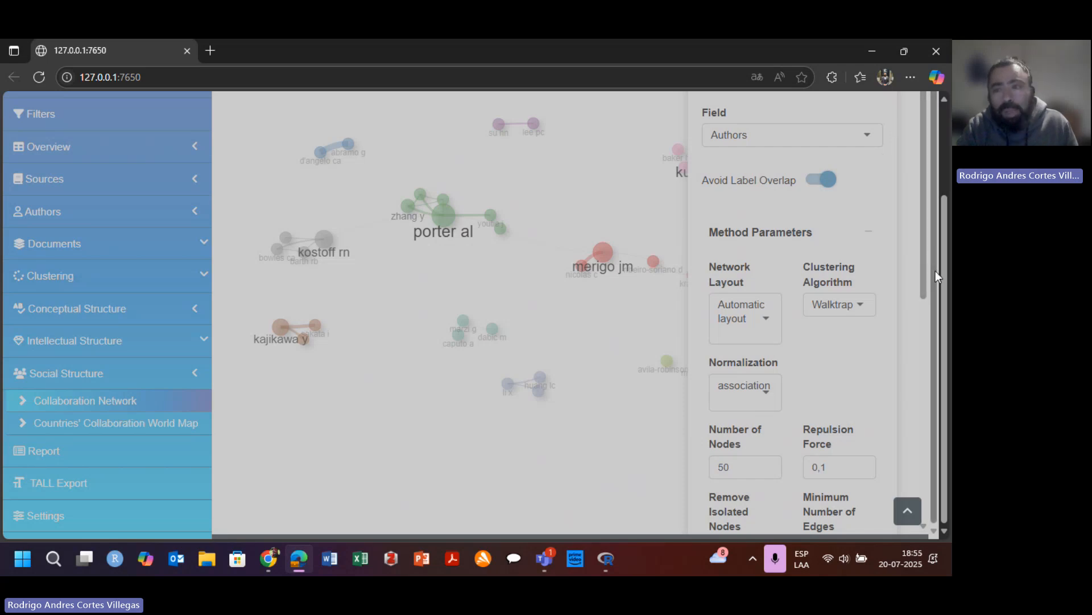
scroll(885, 184, down, 2)
click(581, 365)
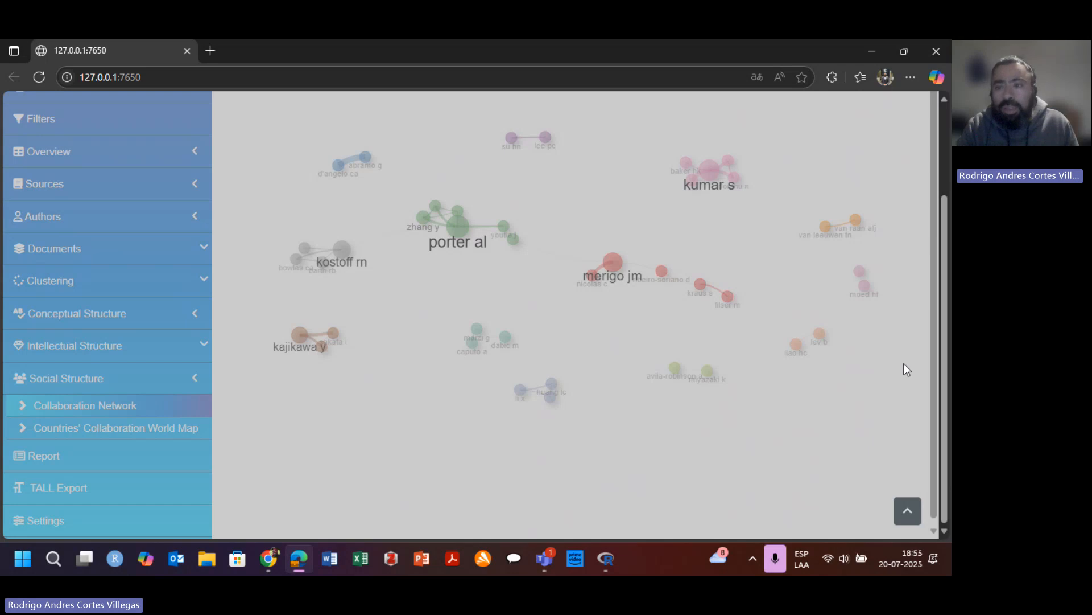
- Look at the collaboration network's diachronic and density views, trying to start the diachronic animation, and return to the network graph
scroll(948, 378, up, 3)
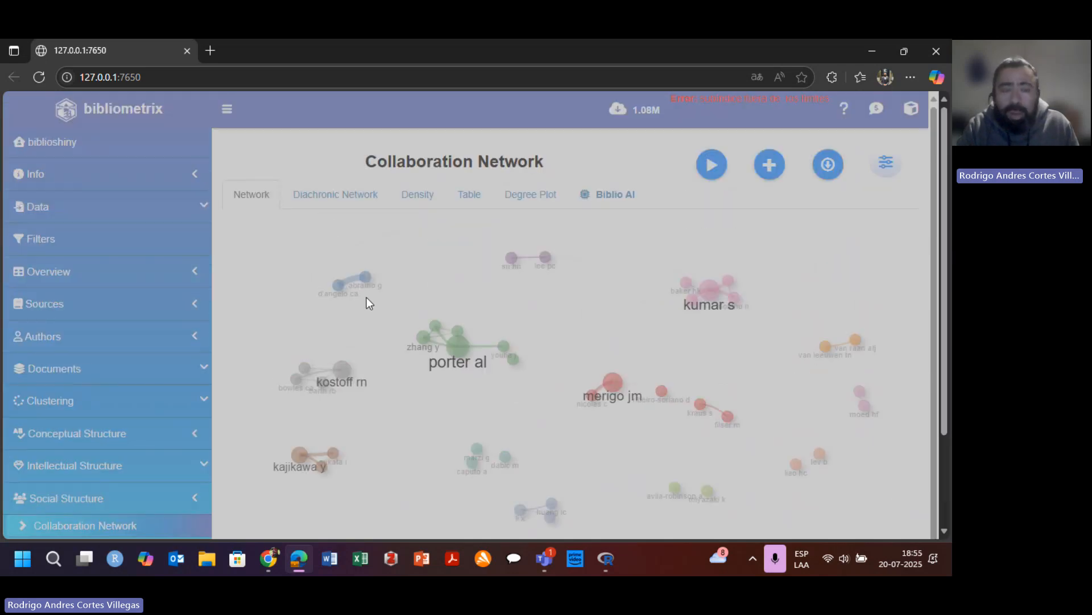
click(354, 196)
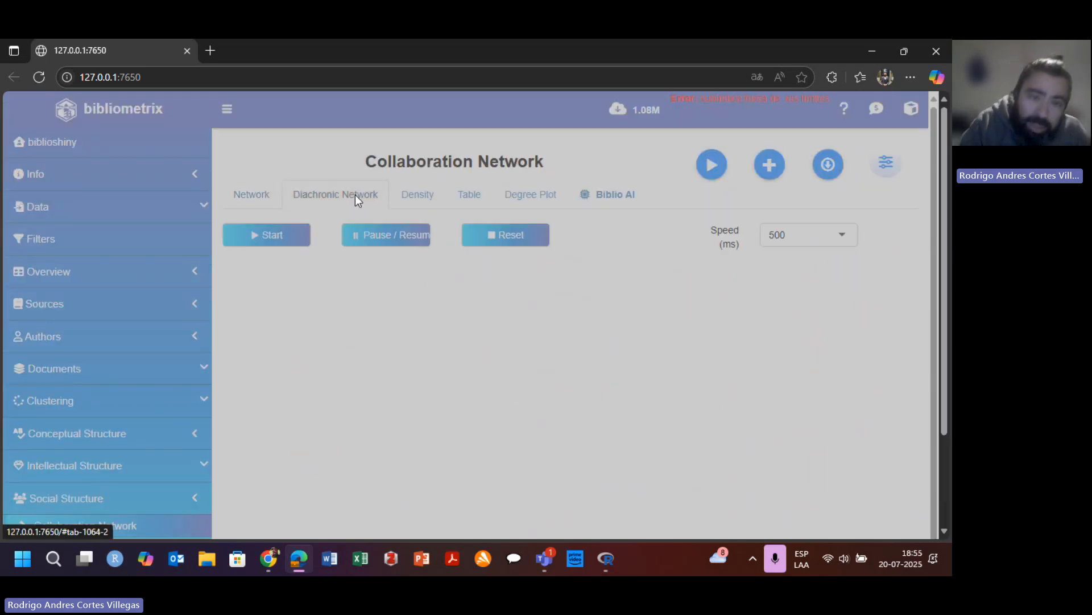
click(279, 242)
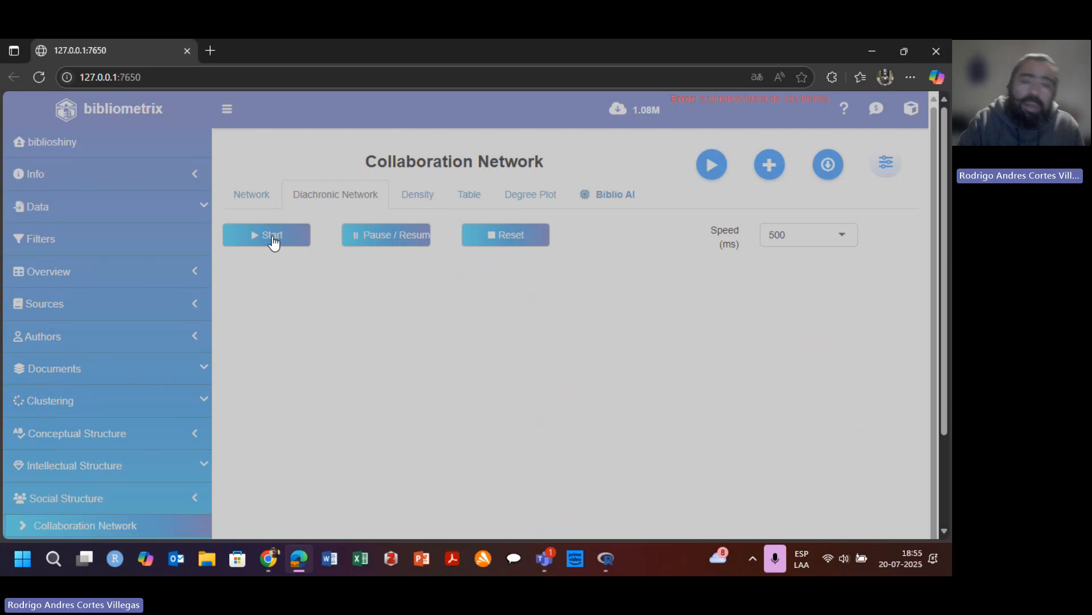
click(428, 203)
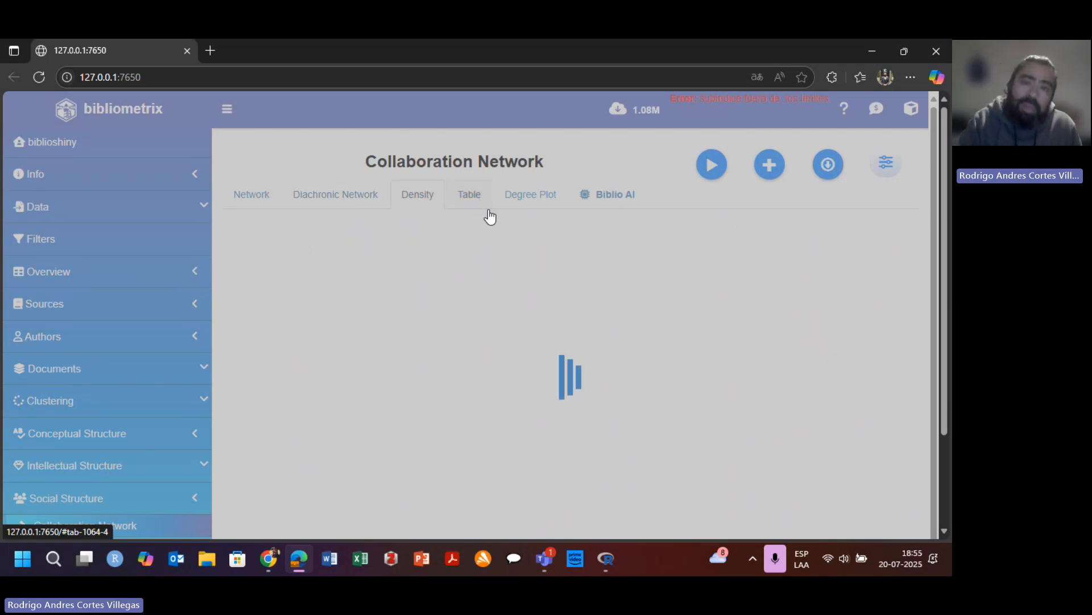
click(251, 204)
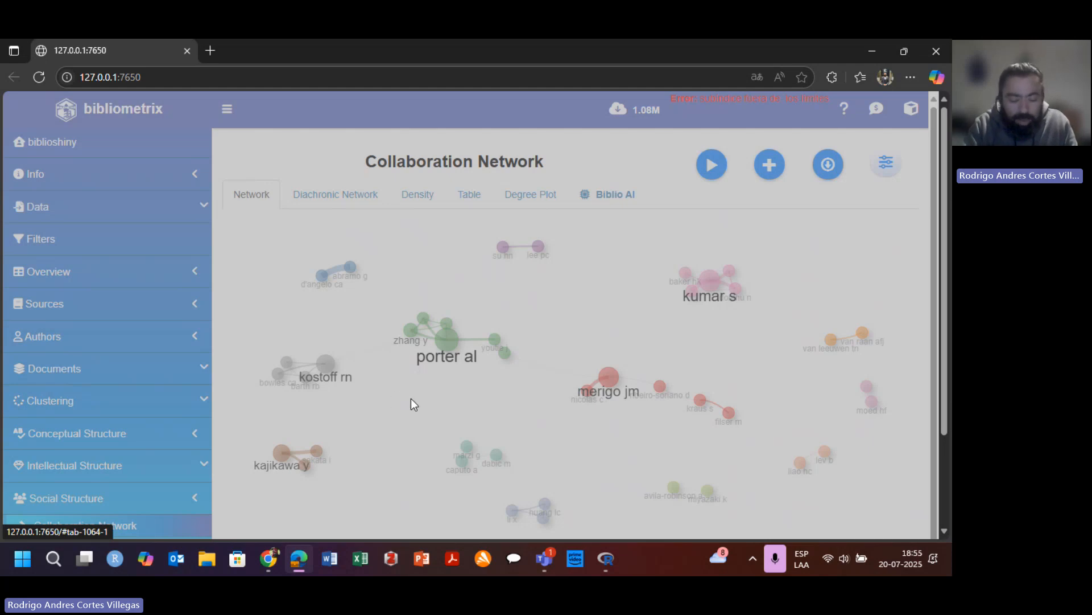
- Open the Countries' Collaboration World Map and review its plot, its table, and its minimum-edges and edge-size options
scroll(125, 435, down, 1)
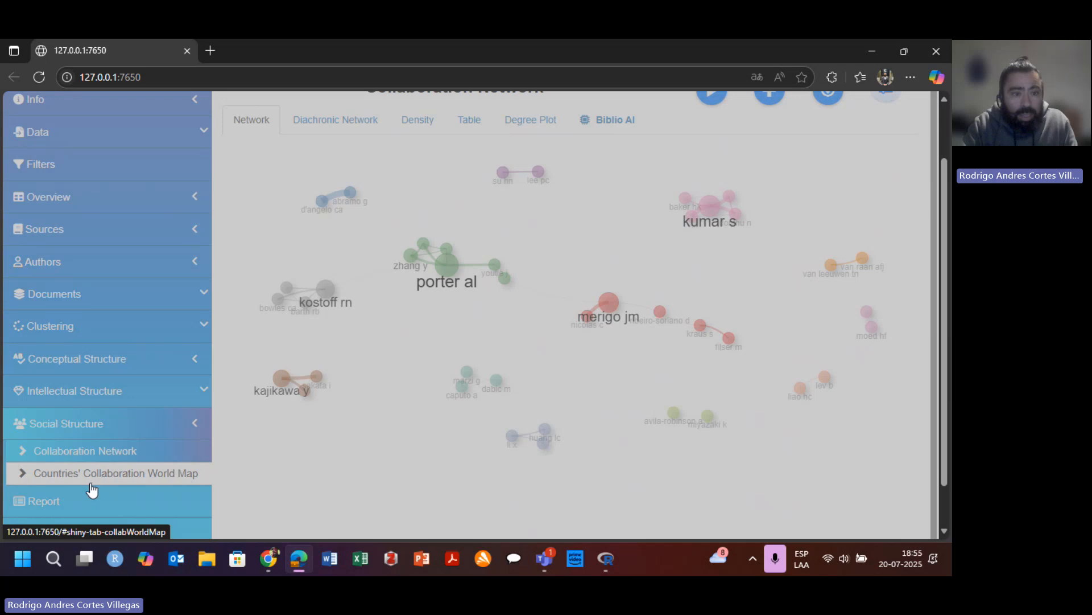
click(91, 484)
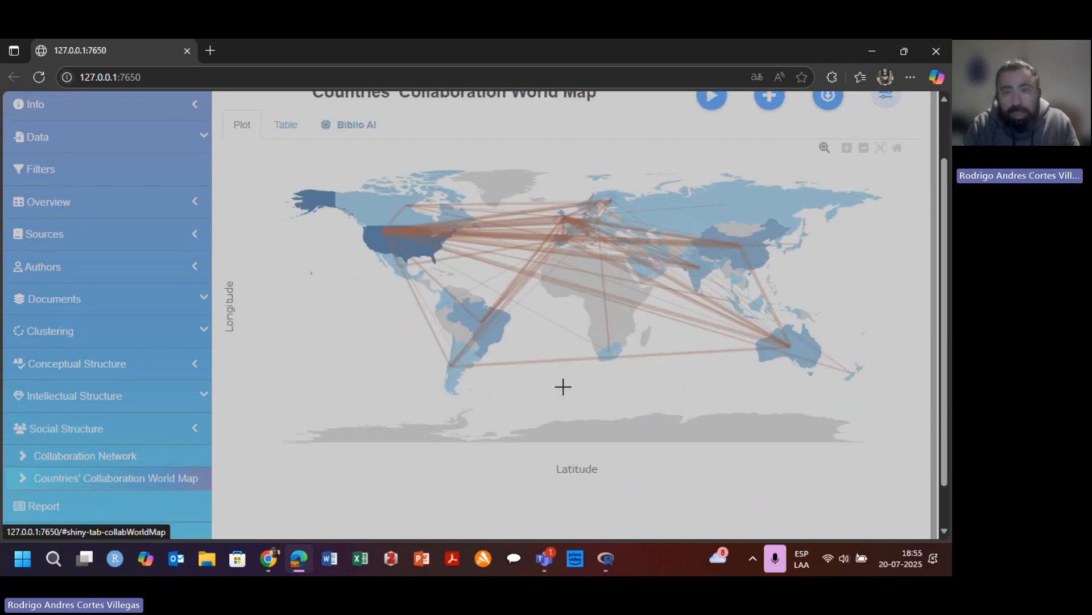
scroll(569, 381, up, 1)
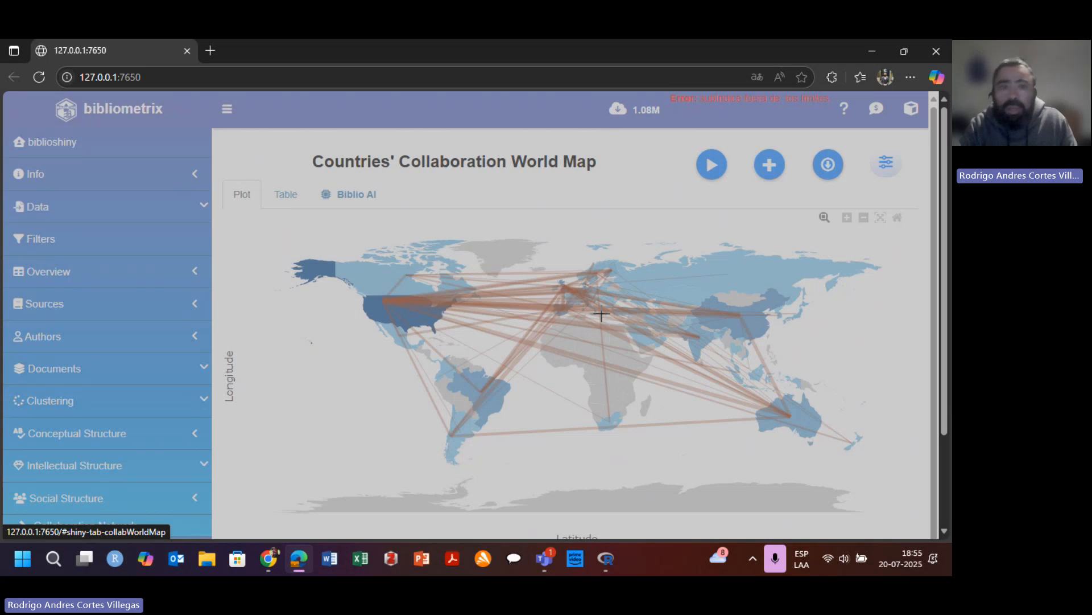
click(288, 194)
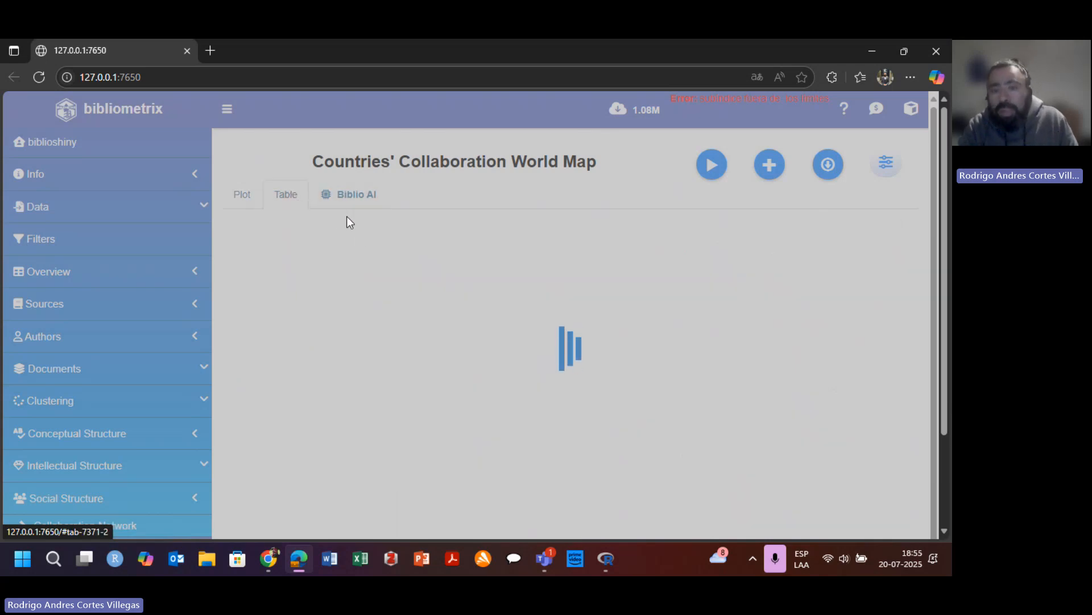
click(240, 195)
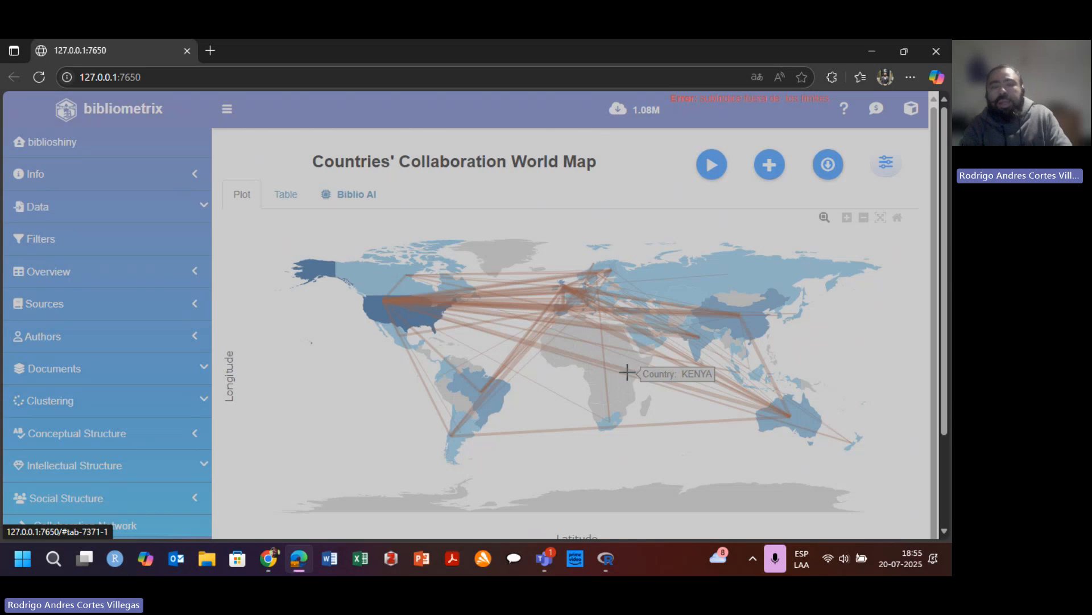
click(885, 169)
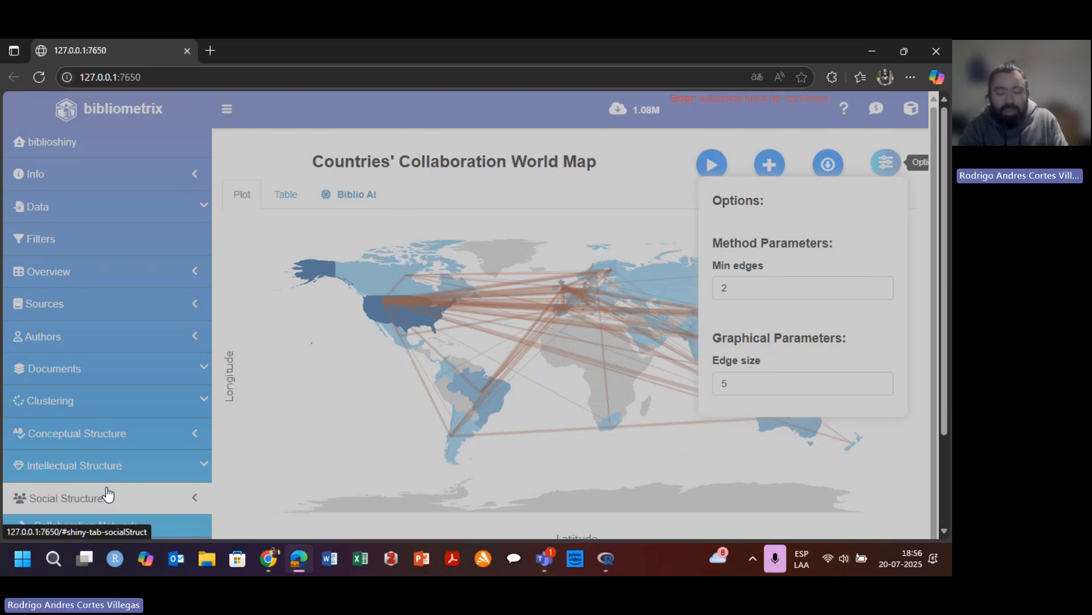
click(291, 197)
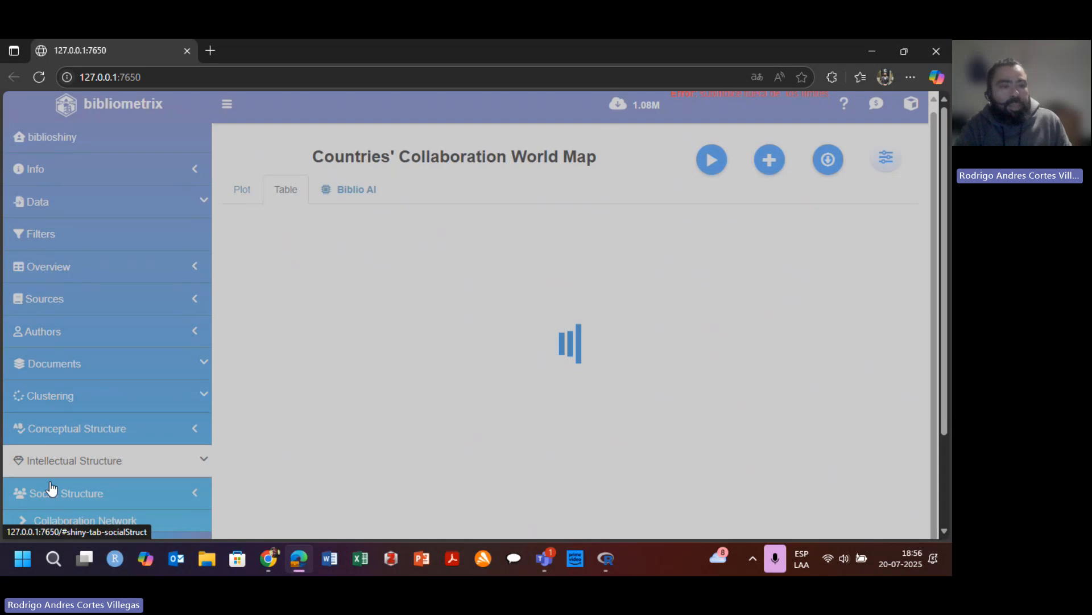
- Open the Report page, check the results available for inclusion, and try to export the report
scroll(85, 478, down, 2)
click(73, 454)
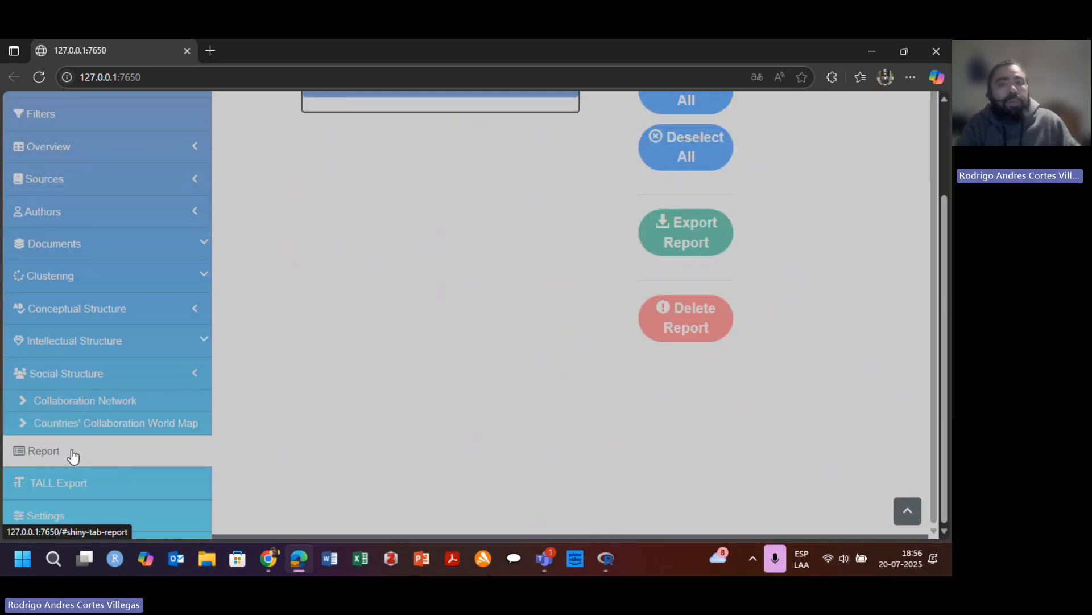
scroll(552, 342, up, 1)
scroll(529, 282, up, 1)
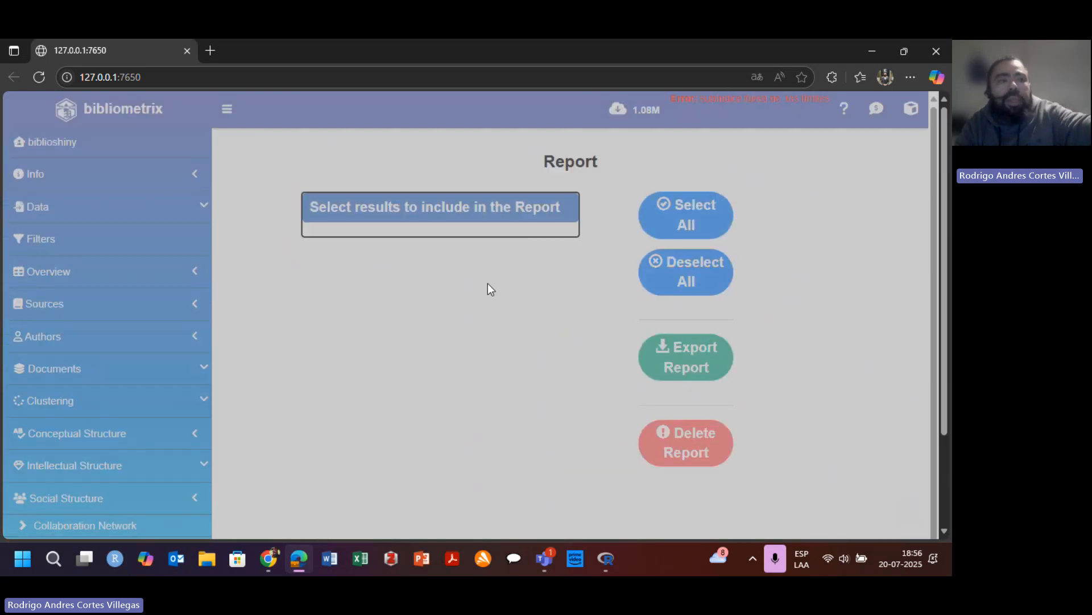
click(674, 357)
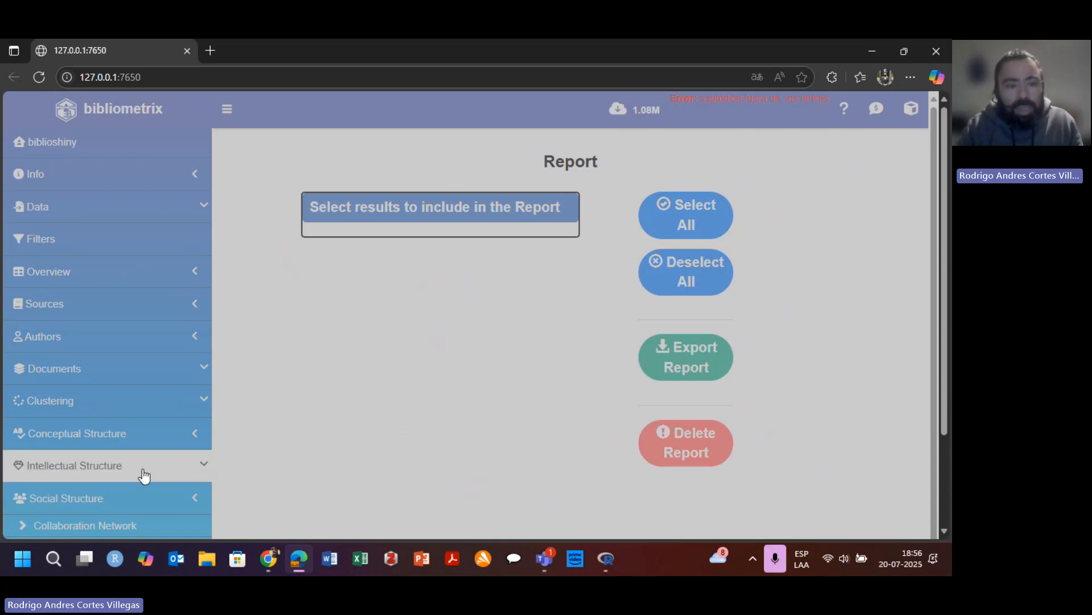
- Open the TALL Export page and examine its description and the textual and additional metadata available for a corpus export
scroll(129, 493, down, 2)
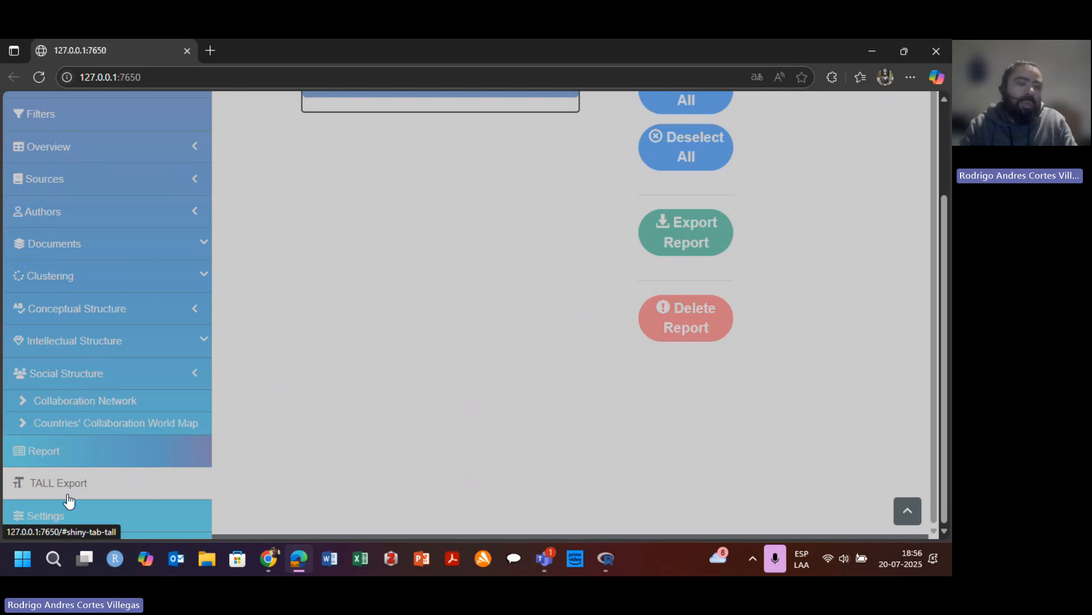
click(85, 488)
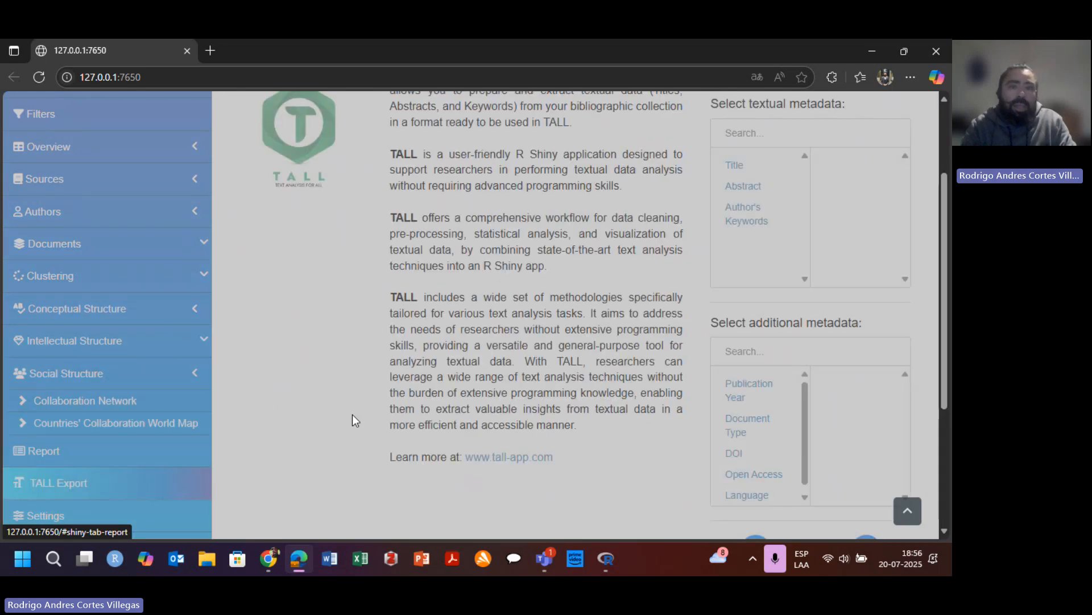
scroll(353, 414, up, 2)
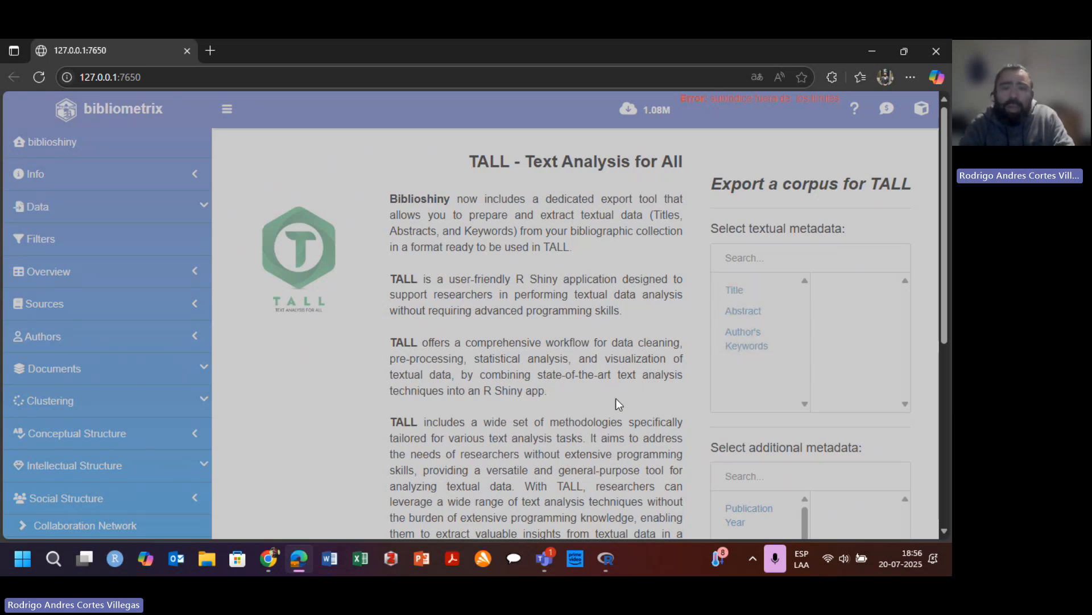
scroll(528, 412, down, 1)
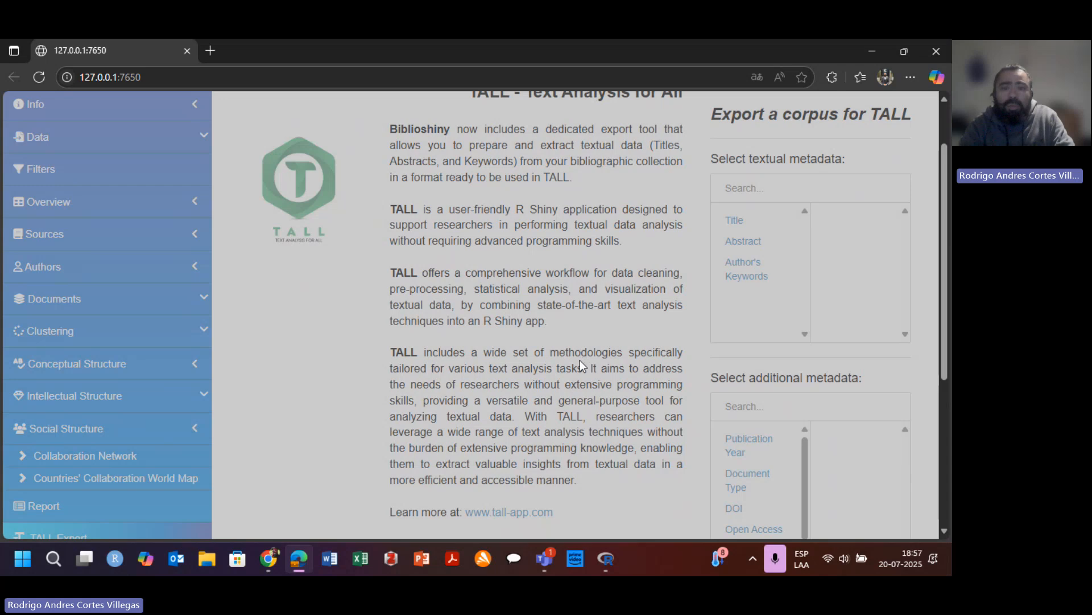
scroll(580, 359, down, 4)
scroll(571, 412, up, 2)
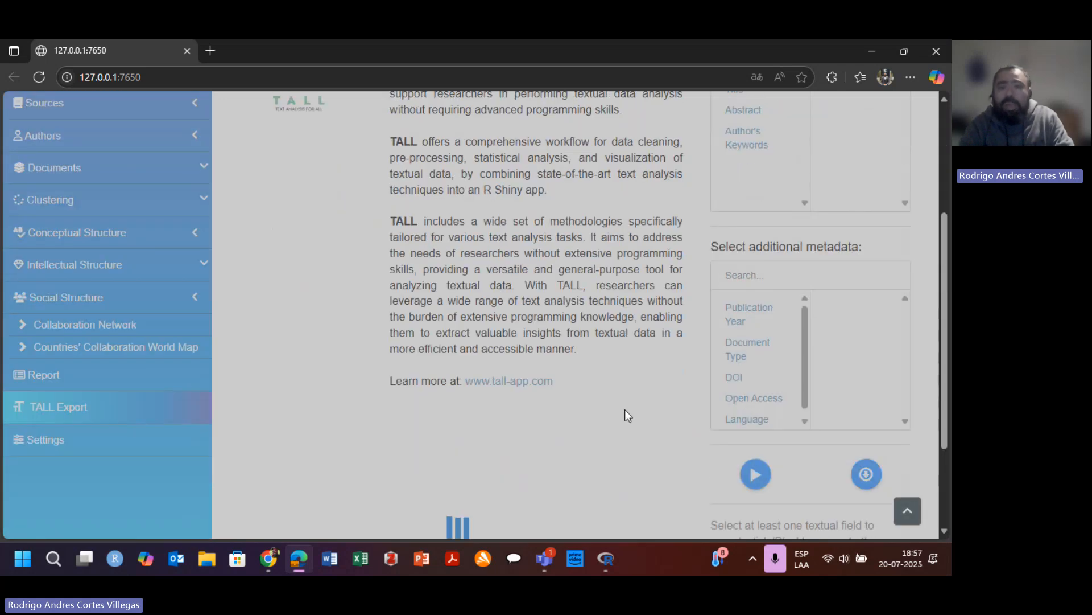
scroll(751, 488, up, 3)
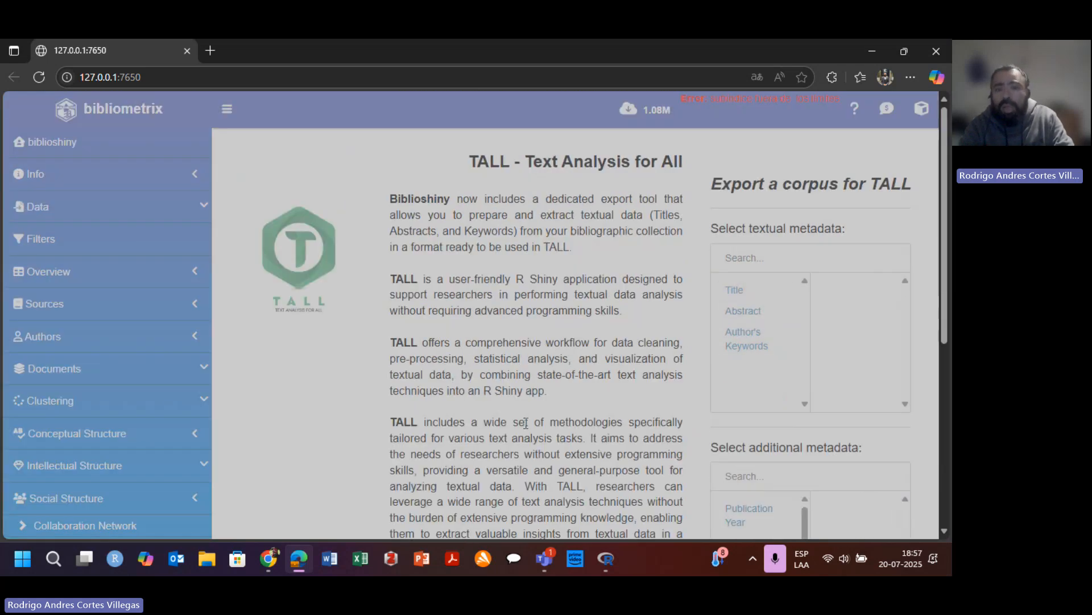
scroll(139, 399, down, 2)
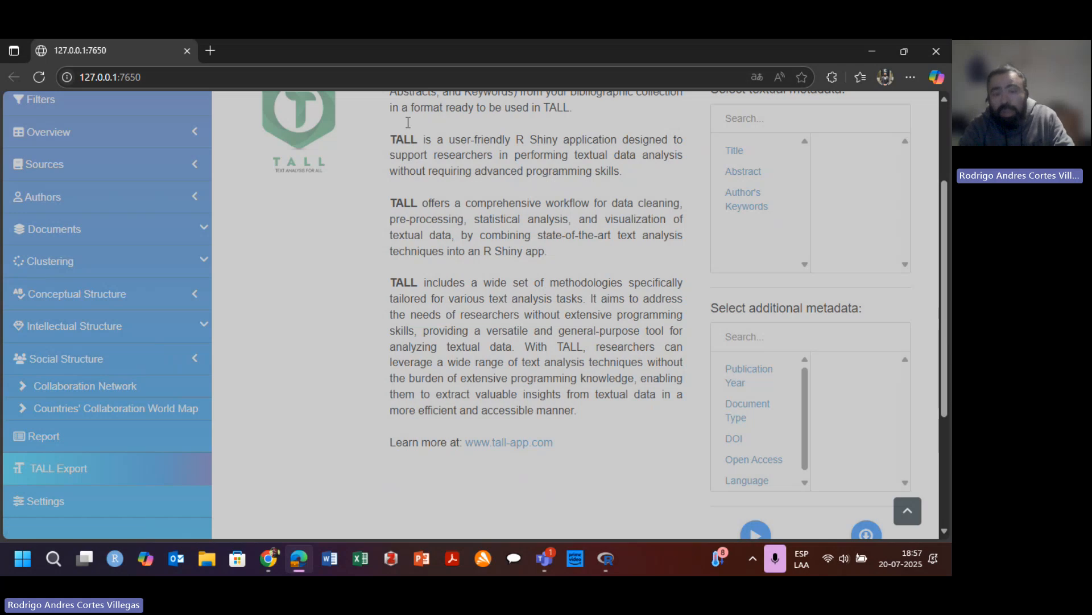
scroll(114, 353, down, 2)
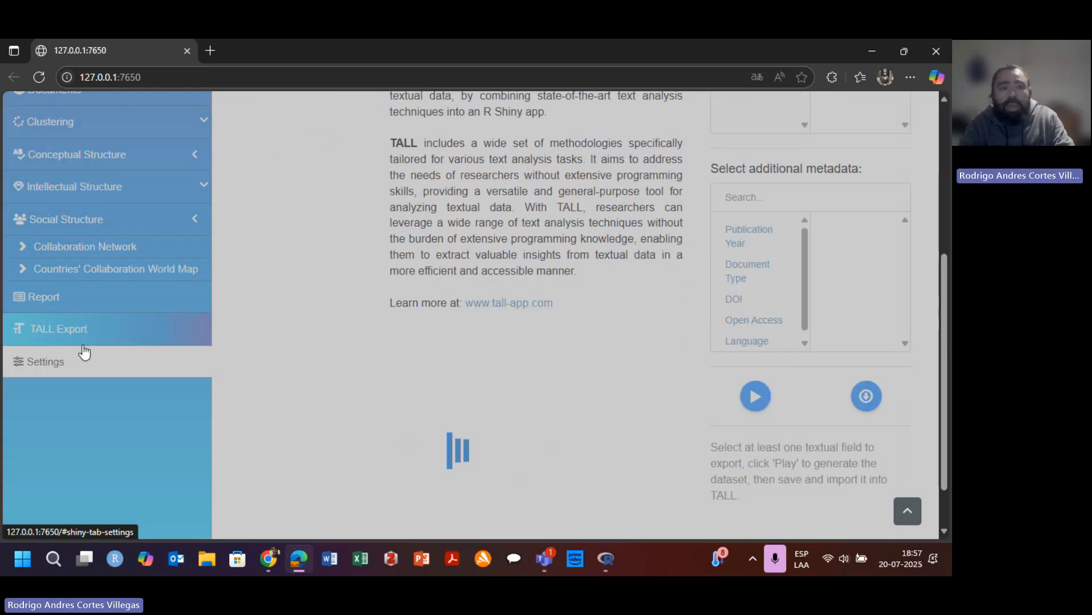
scroll(203, 356, up, 4)
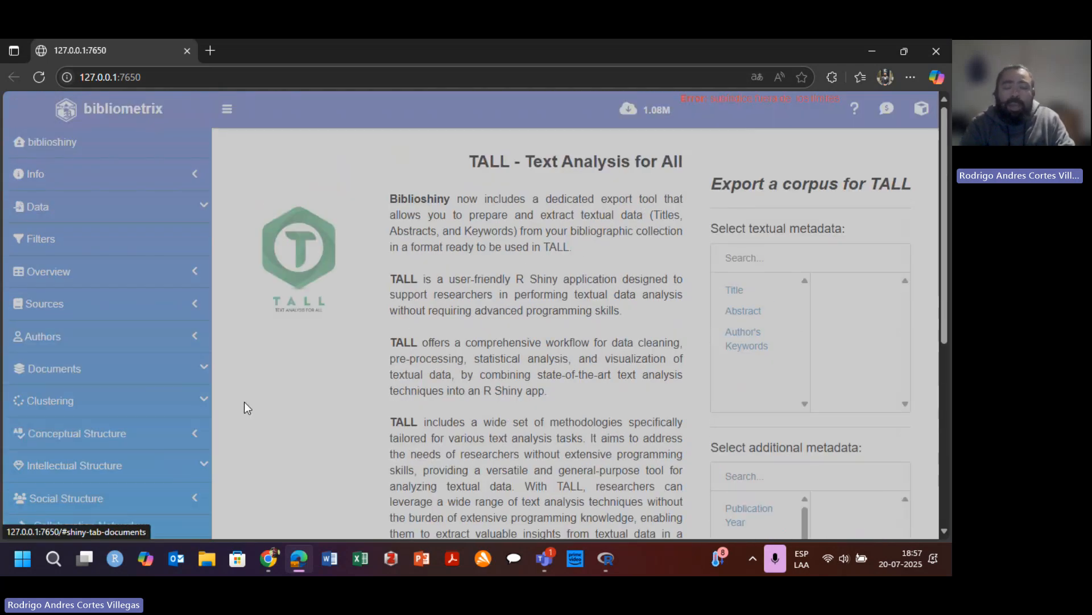